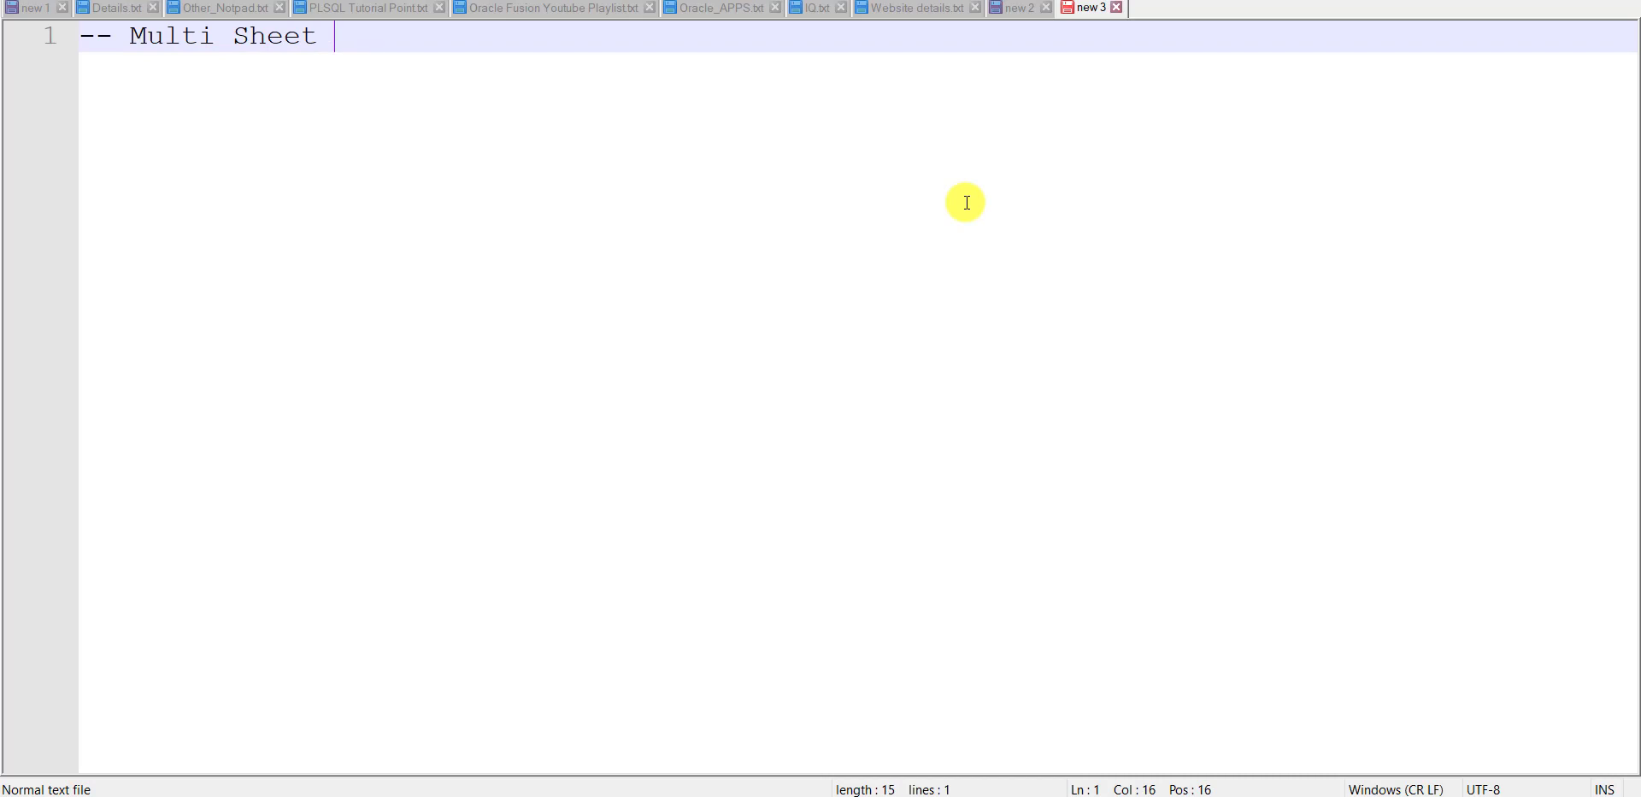
Complete the heading line as "-- Multi Sheet Template in Oracle fusion." and leave a blank line beneath it.
text(emplate i)
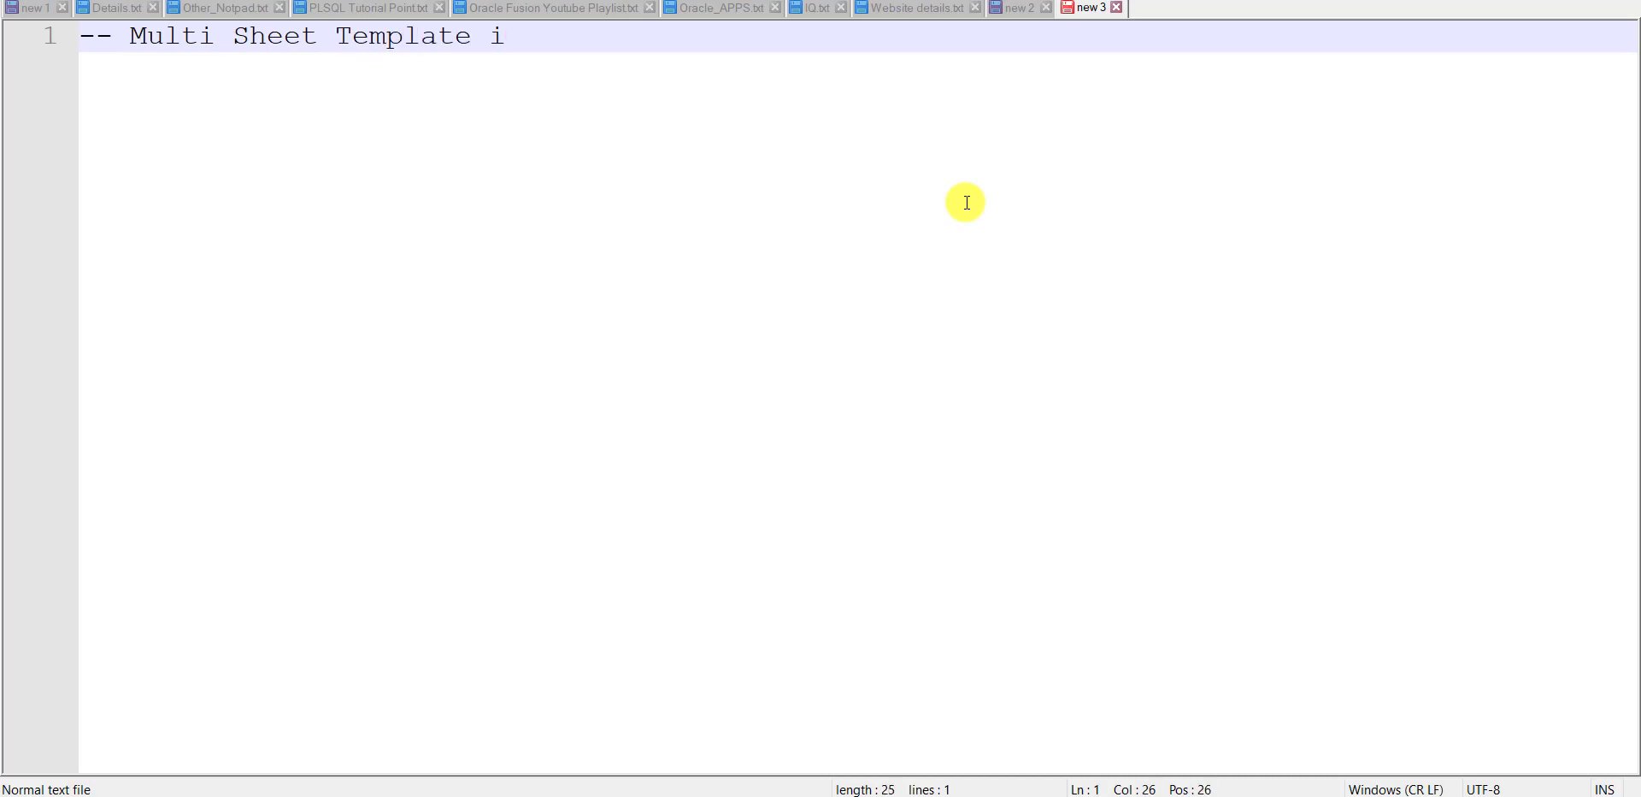
text(n Oracle fusion.)
key(Return)
key(Return)
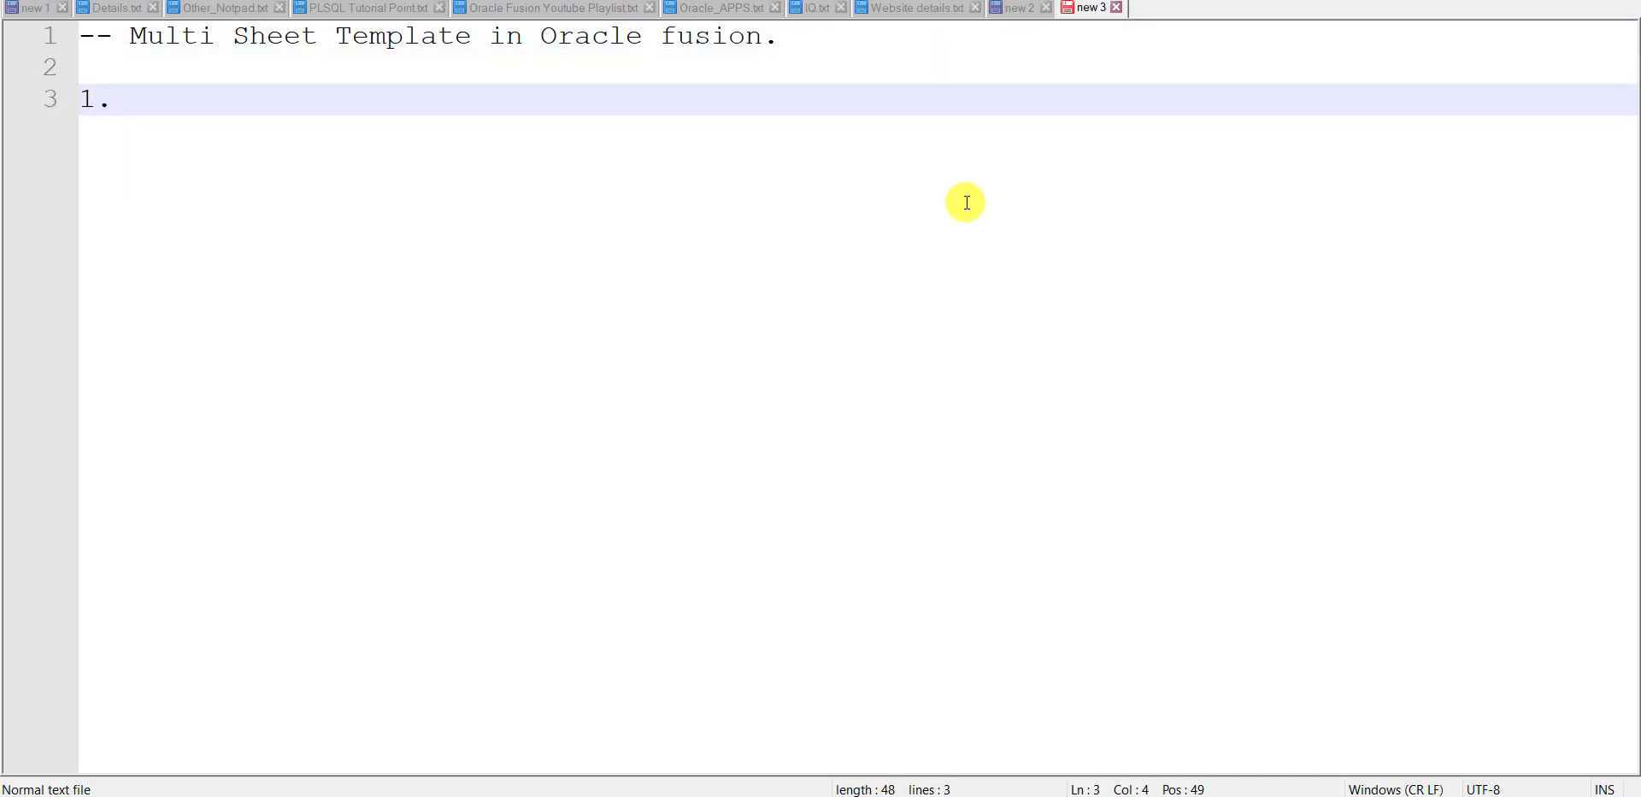
Add the numbered note "1. Create the data Model." on line 3, followed by a blank line.
text(1. Create the)
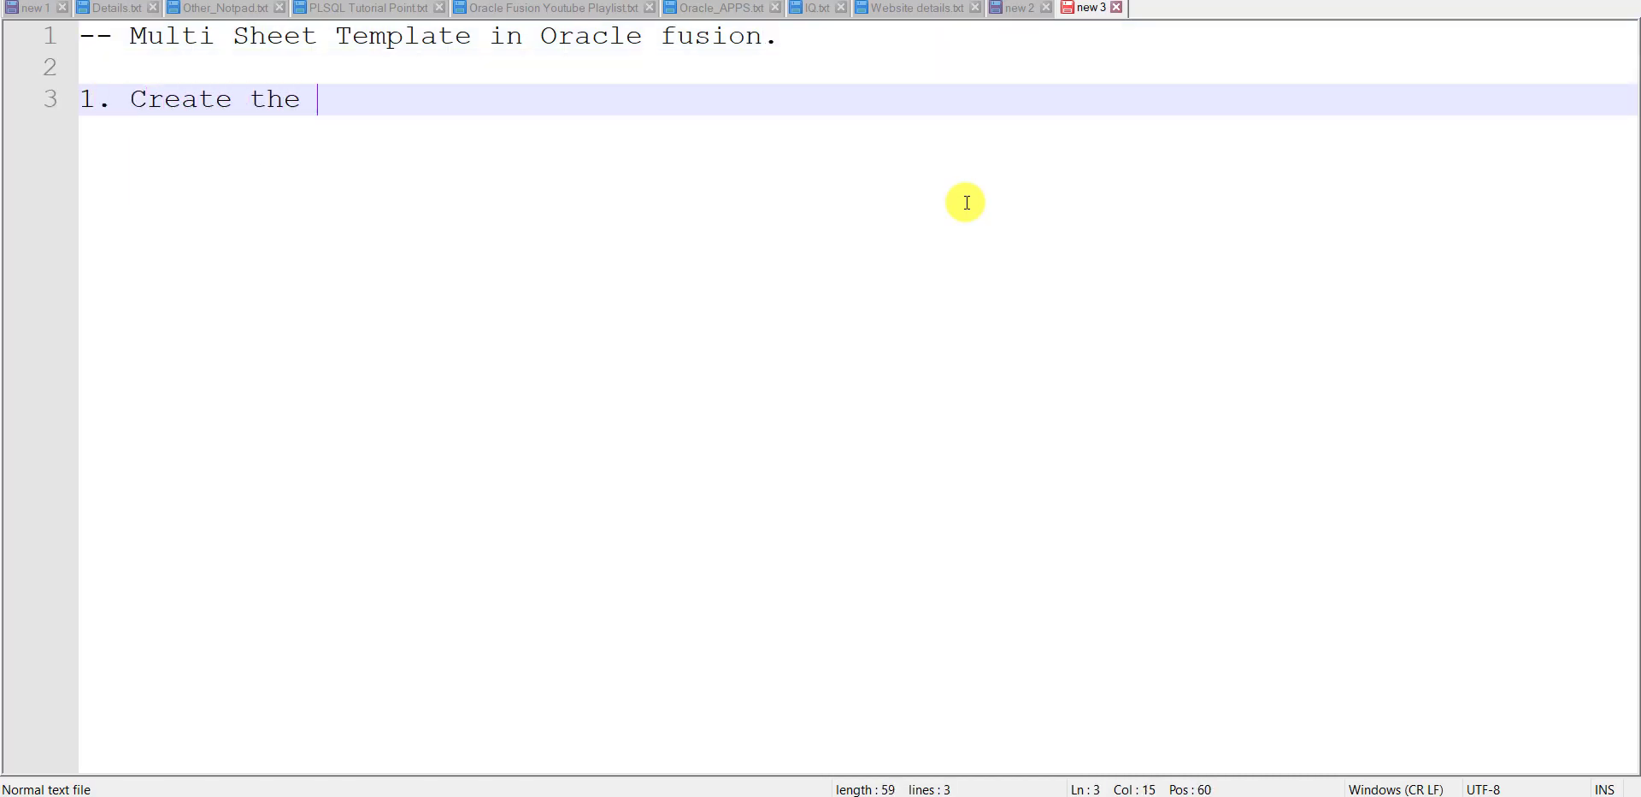
text( data MOdel.)
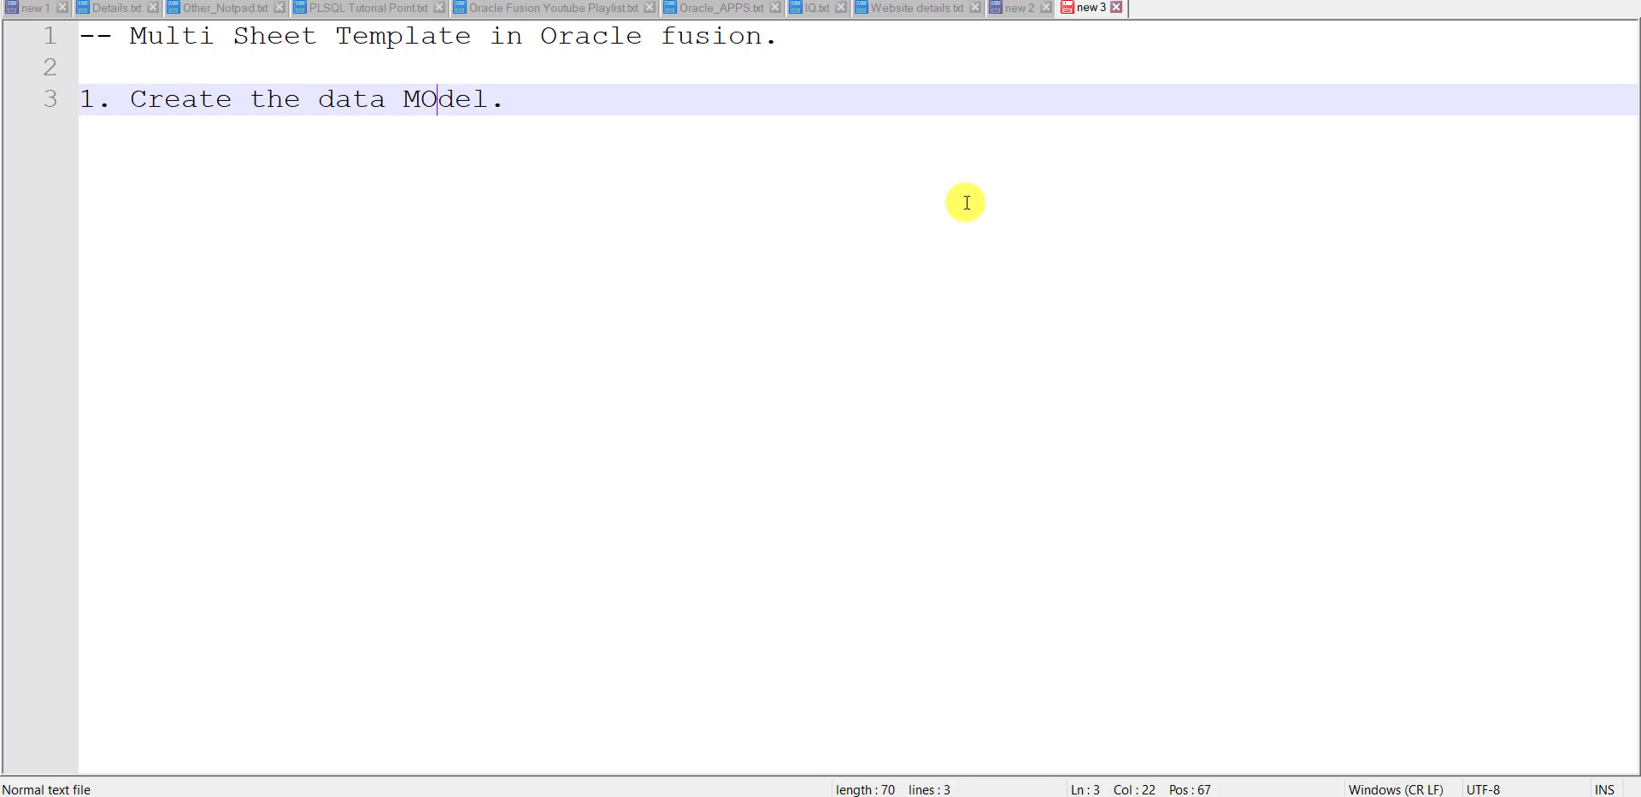
key(BackSpace)
text(o)
key(End)
key(Return)
key(Return)
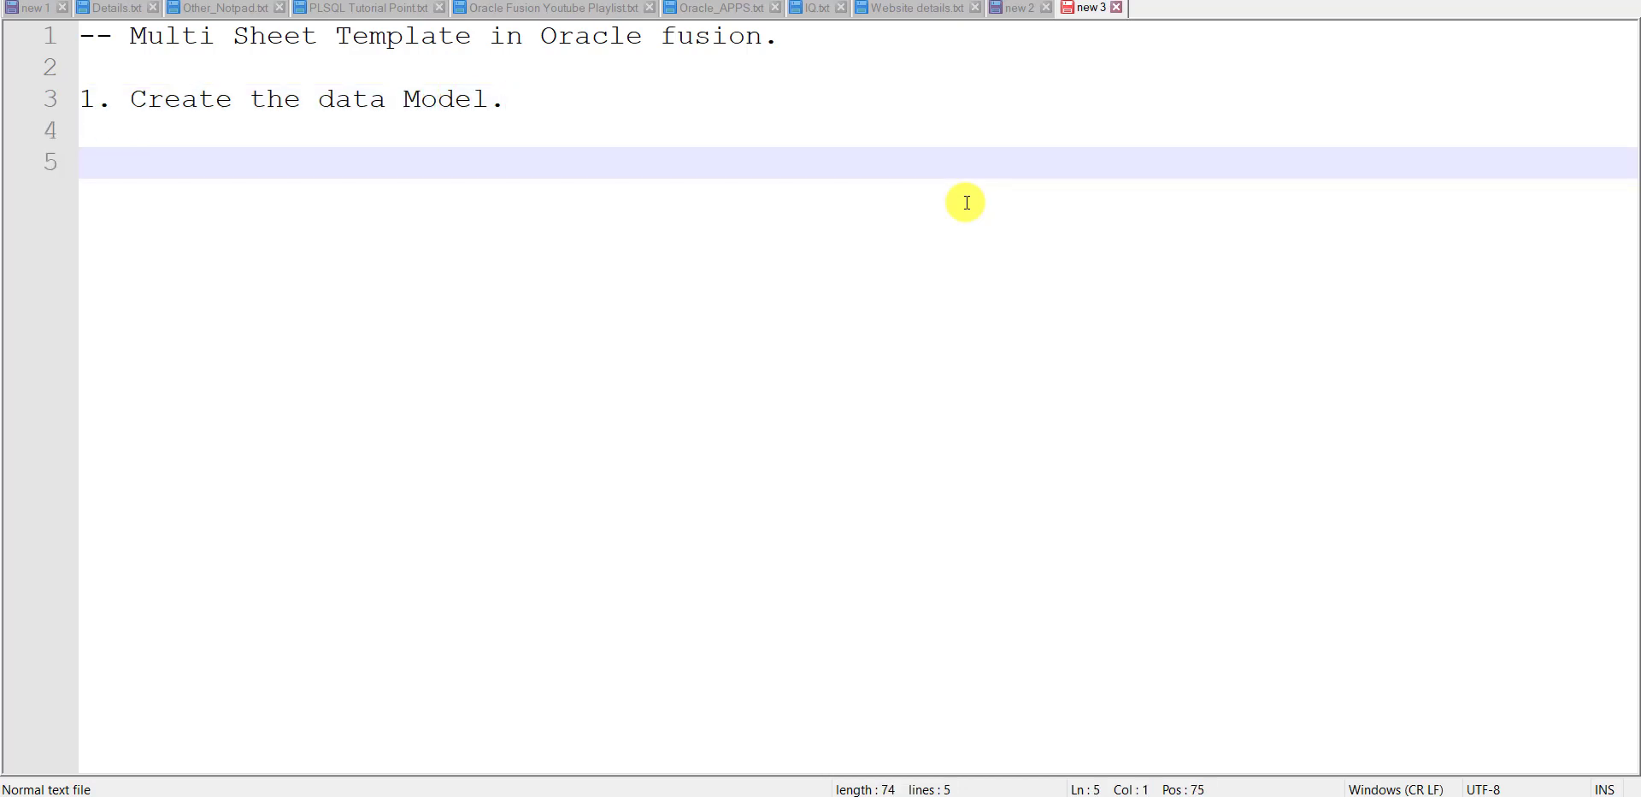
Add a "Query:" label and the query selecting PO_HEADER_ID, SEGMENT1 and TERMS_ID from PO_HEADERS_ALL and PO_LINES_ALL, joined on PO_HEADER_ID with ROWNUM <=20.
text(Query:)
key(Return)
text(SELECT a.PO_HEADER_ID, 	   a.SEGMENT1, 	   a.TERMS_ID FROM PO_HEADERS_ALL a, PO_LINES_ALL B WHERE A.PO_HEADER_ID = B.PO_HEADER_ID AND ROWNUM <=20)
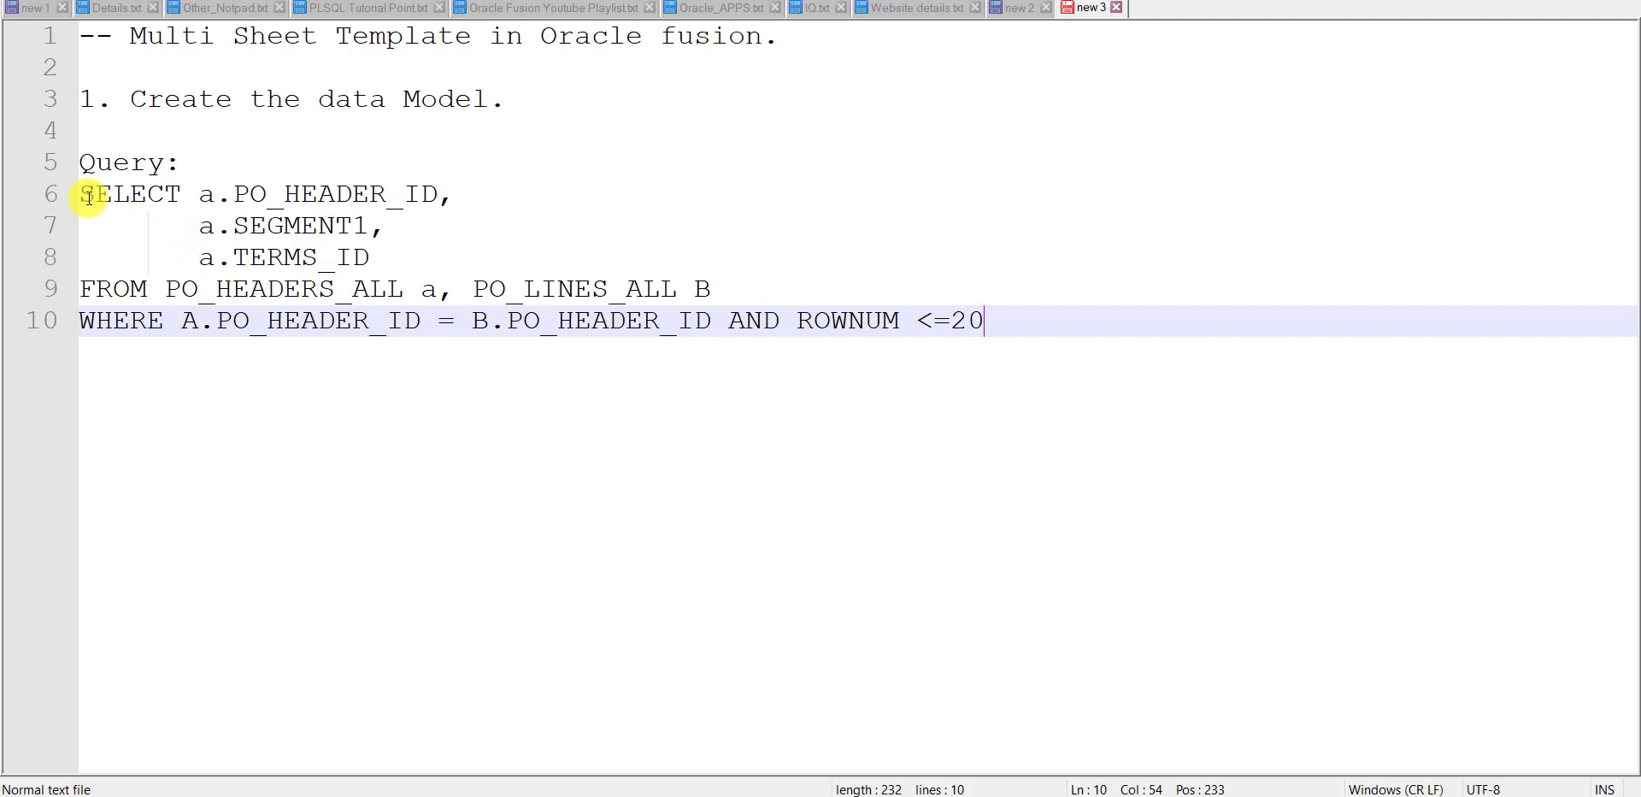
Examine the query's selected columns, source tables, PO_HEADER_ID join condition and ROWNUM limit.
drag(89, 197, 414, 271)
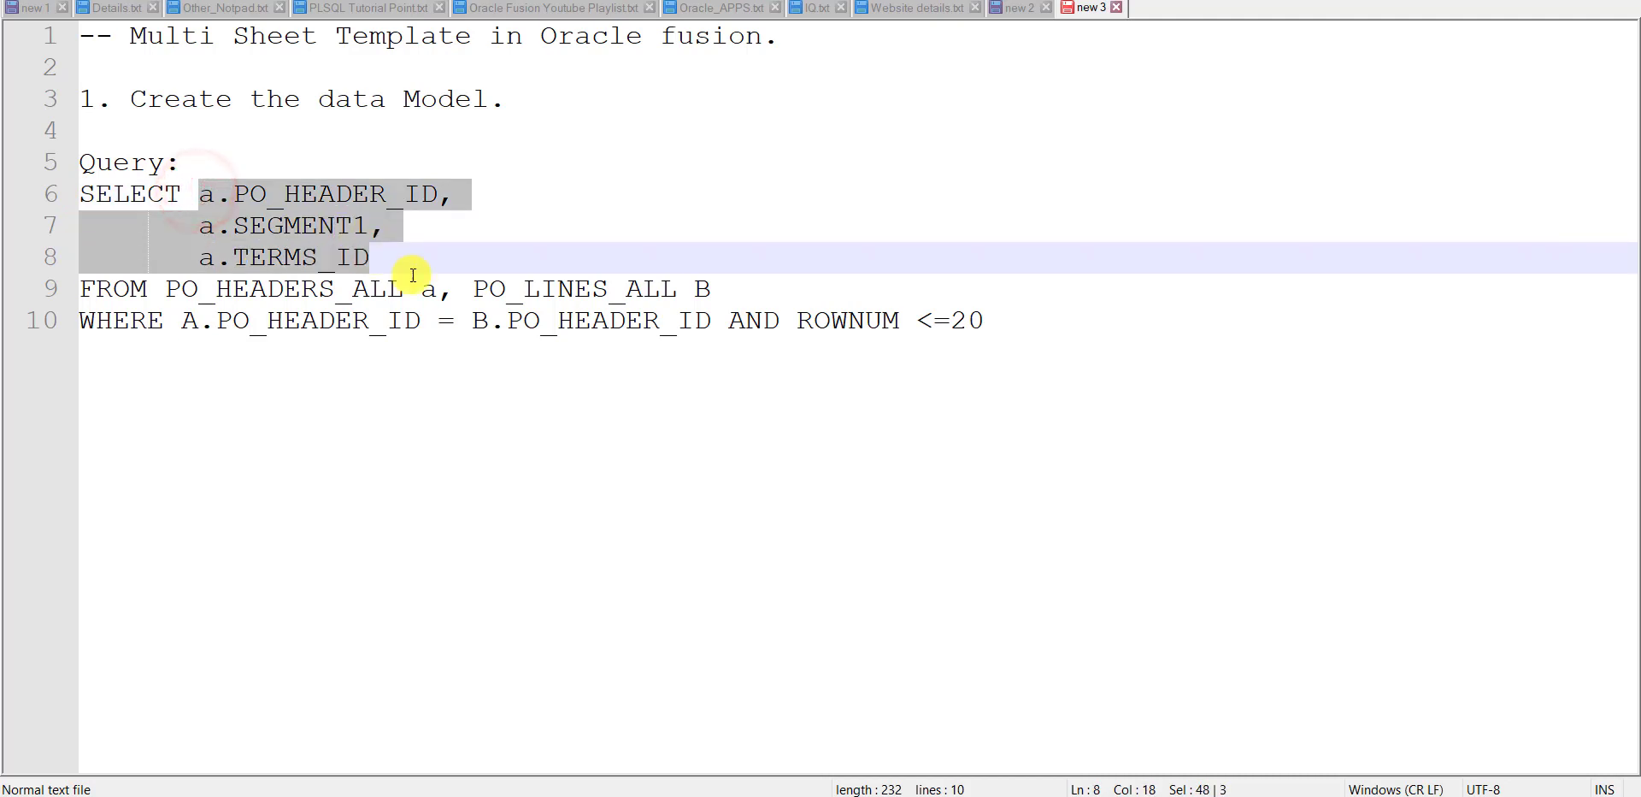
double_click(340, 284)
double_click(569, 285)
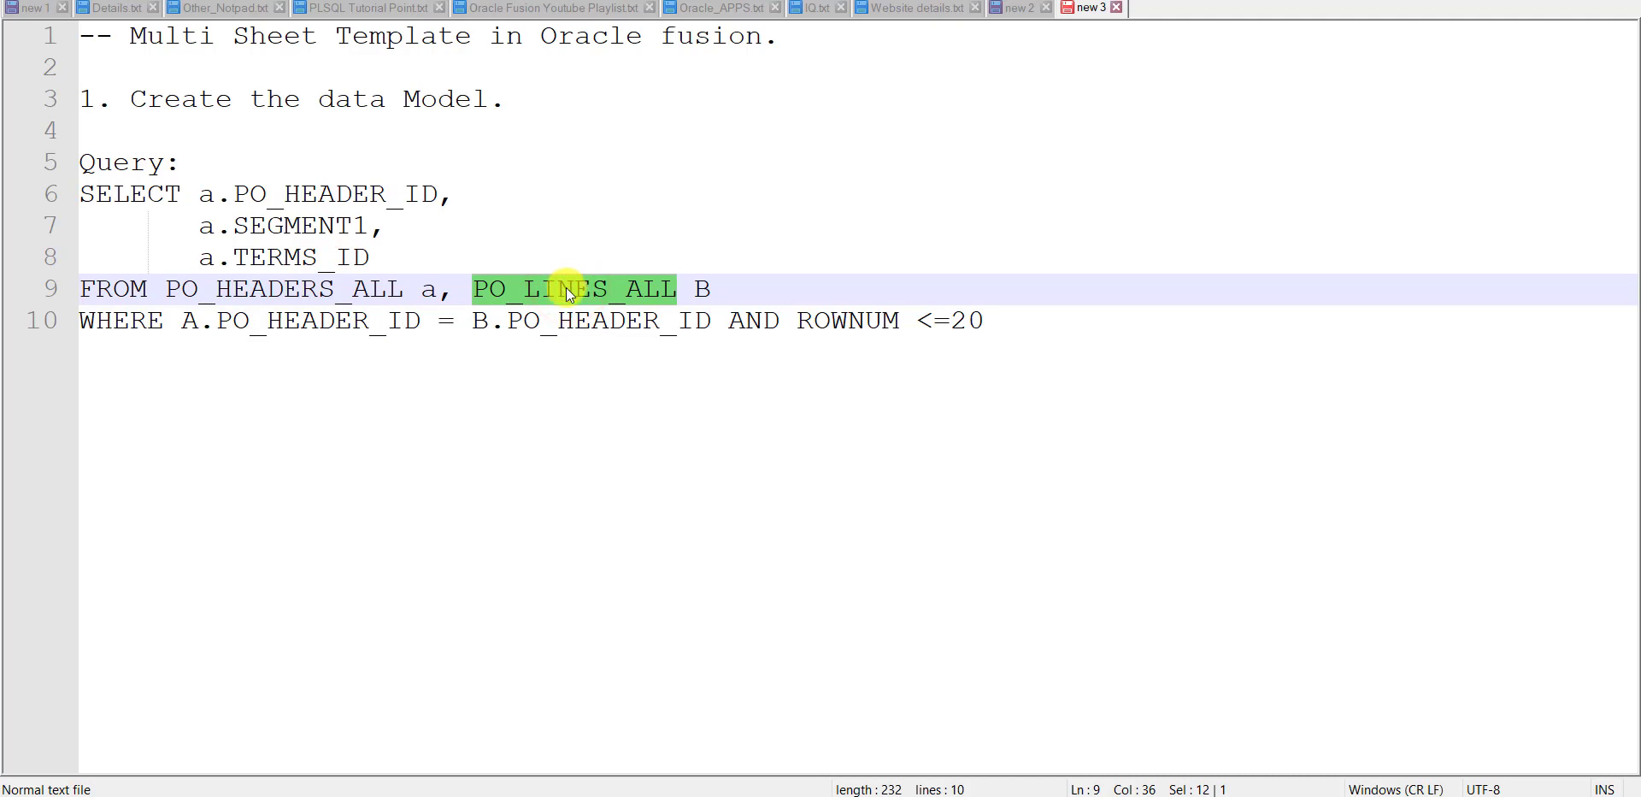
click(183, 325)
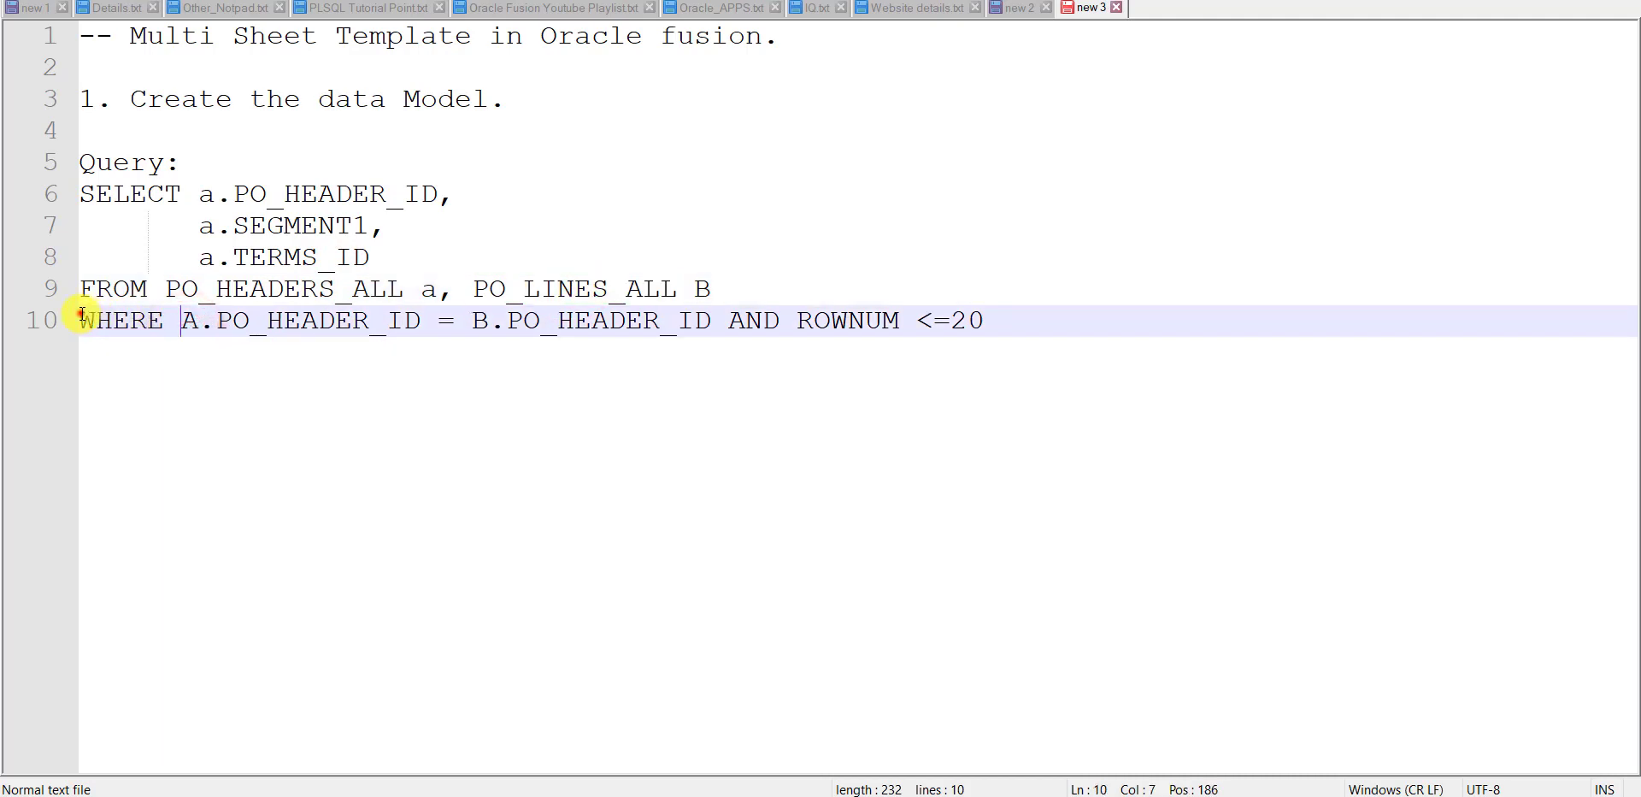
drag(80, 319, 711, 325)
double_click(364, 324)
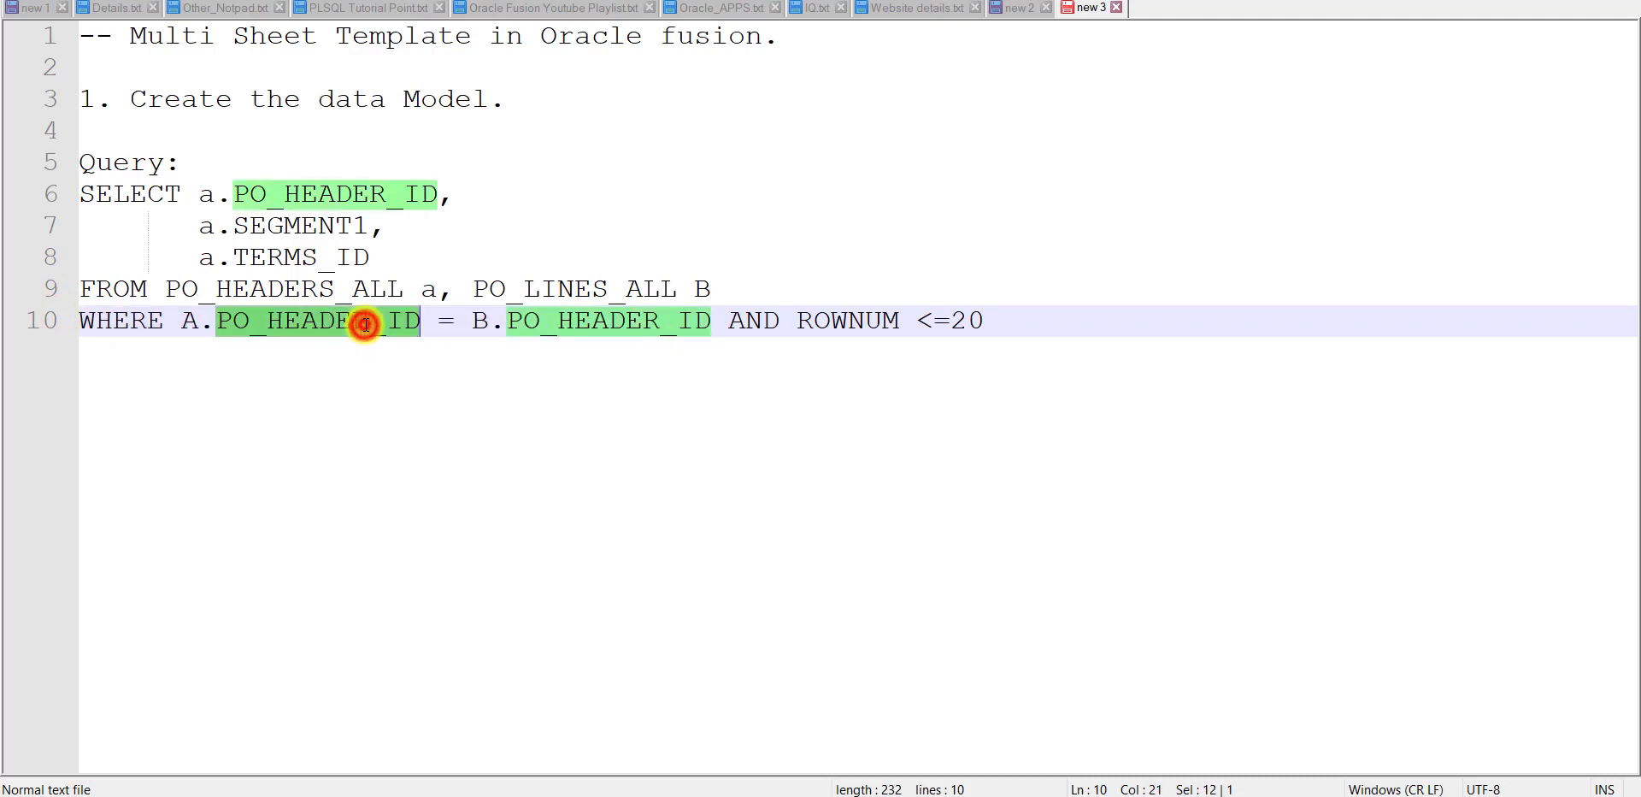
double_click(585, 322)
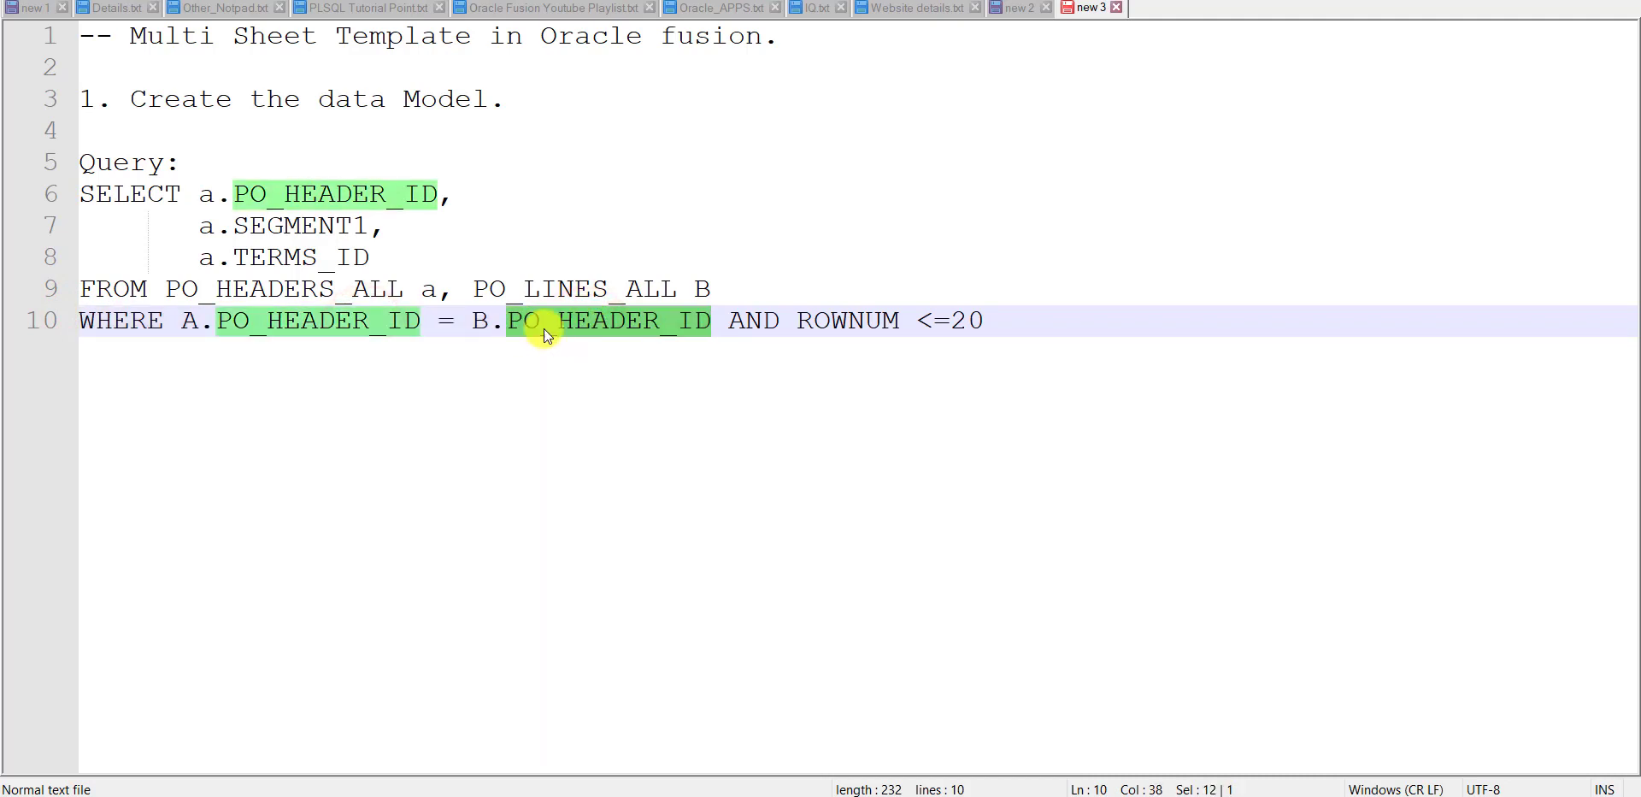
double_click(736, 323)
double_click(842, 322)
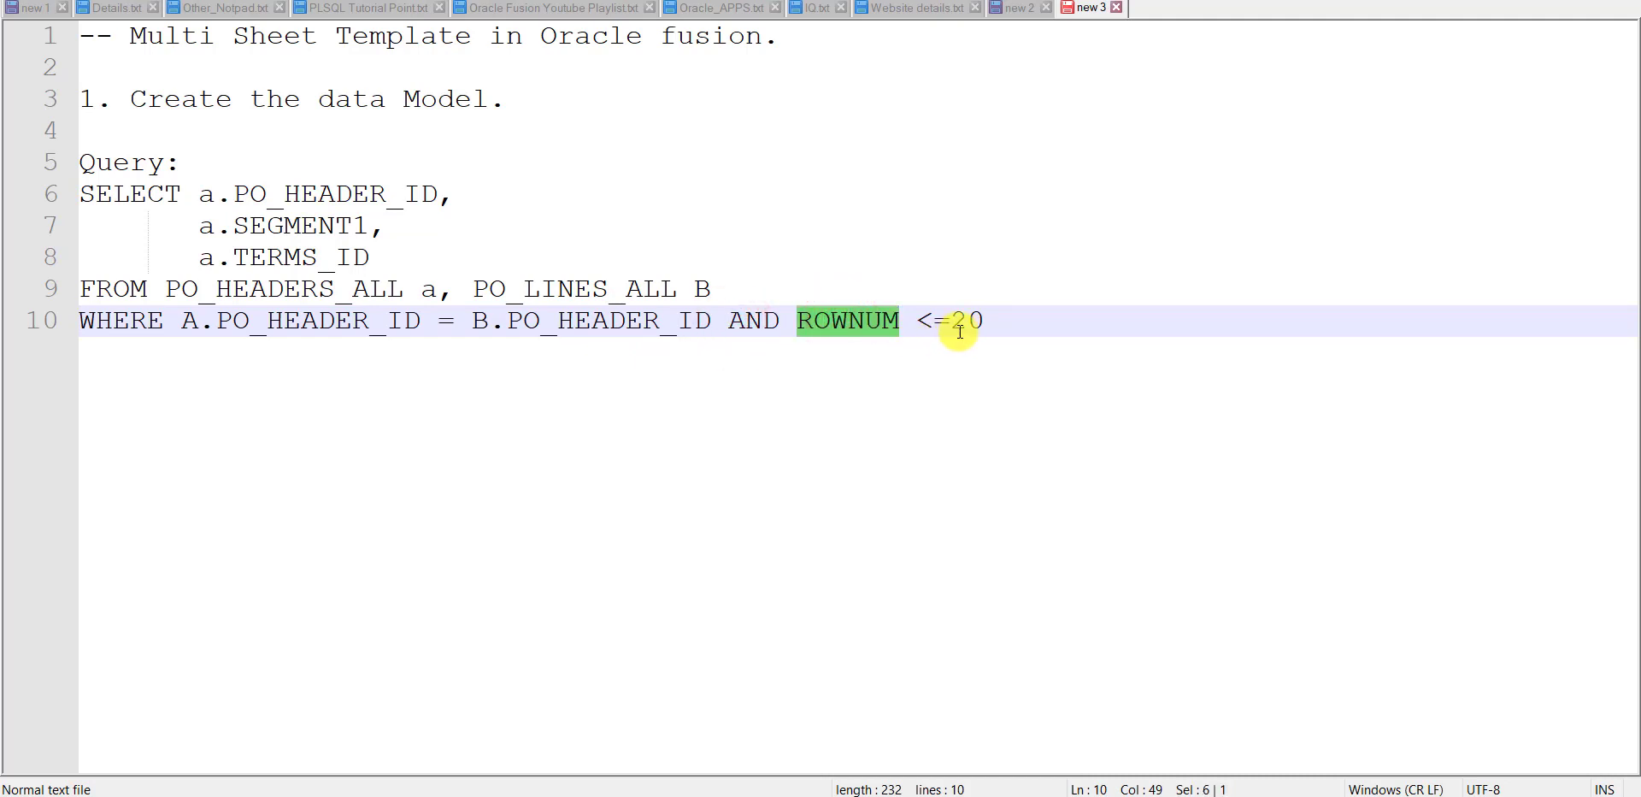
click(989, 323)
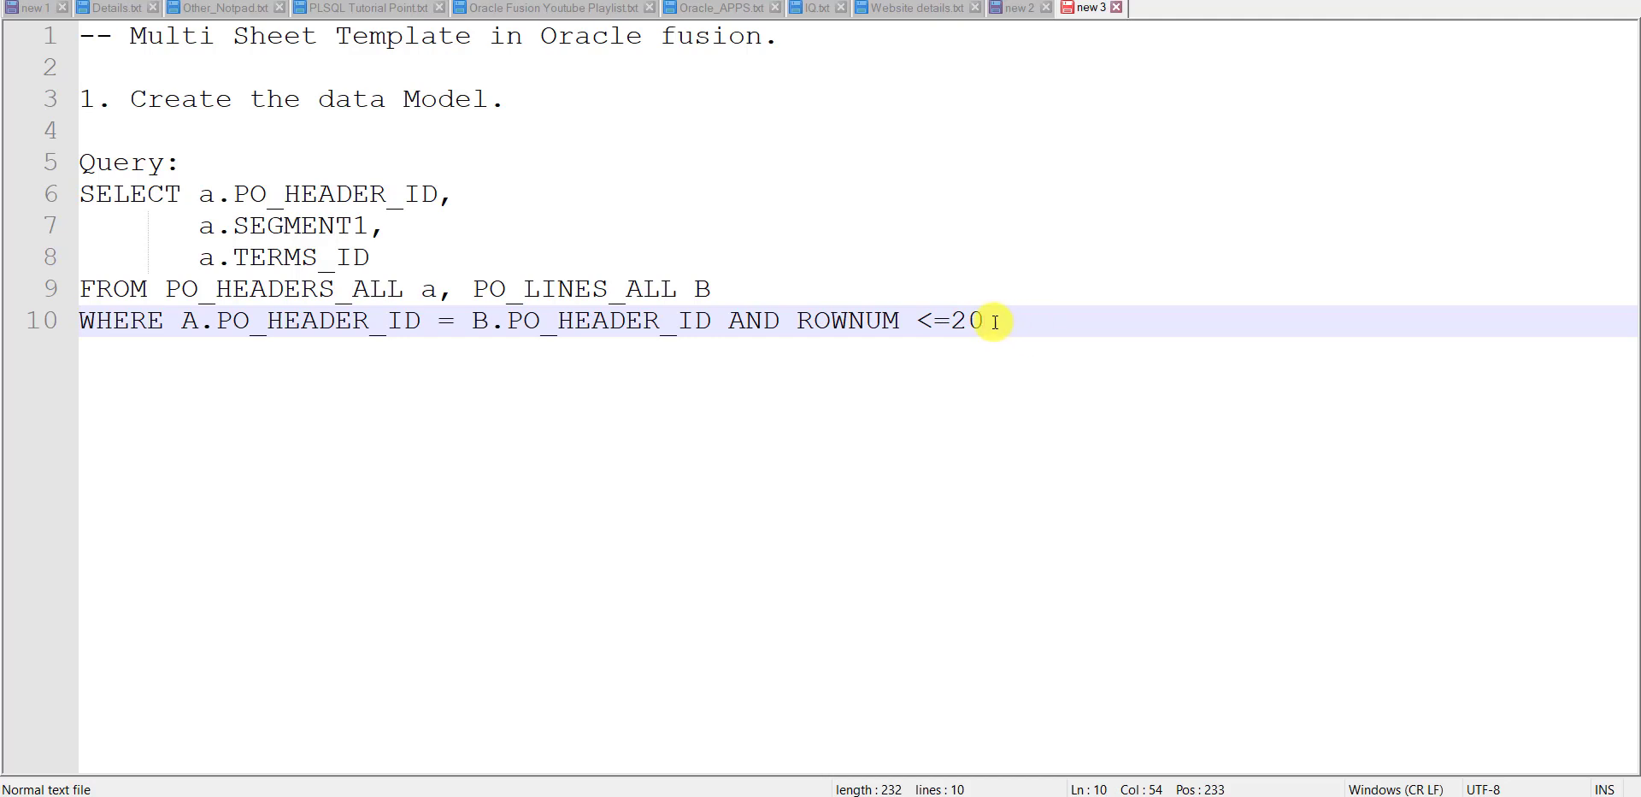
Copy the whole SQL query from the notes and create a new data model in Oracle Transactional Business Intelligence.
drag(992, 320, 76, 201)
key(ctrl+c)
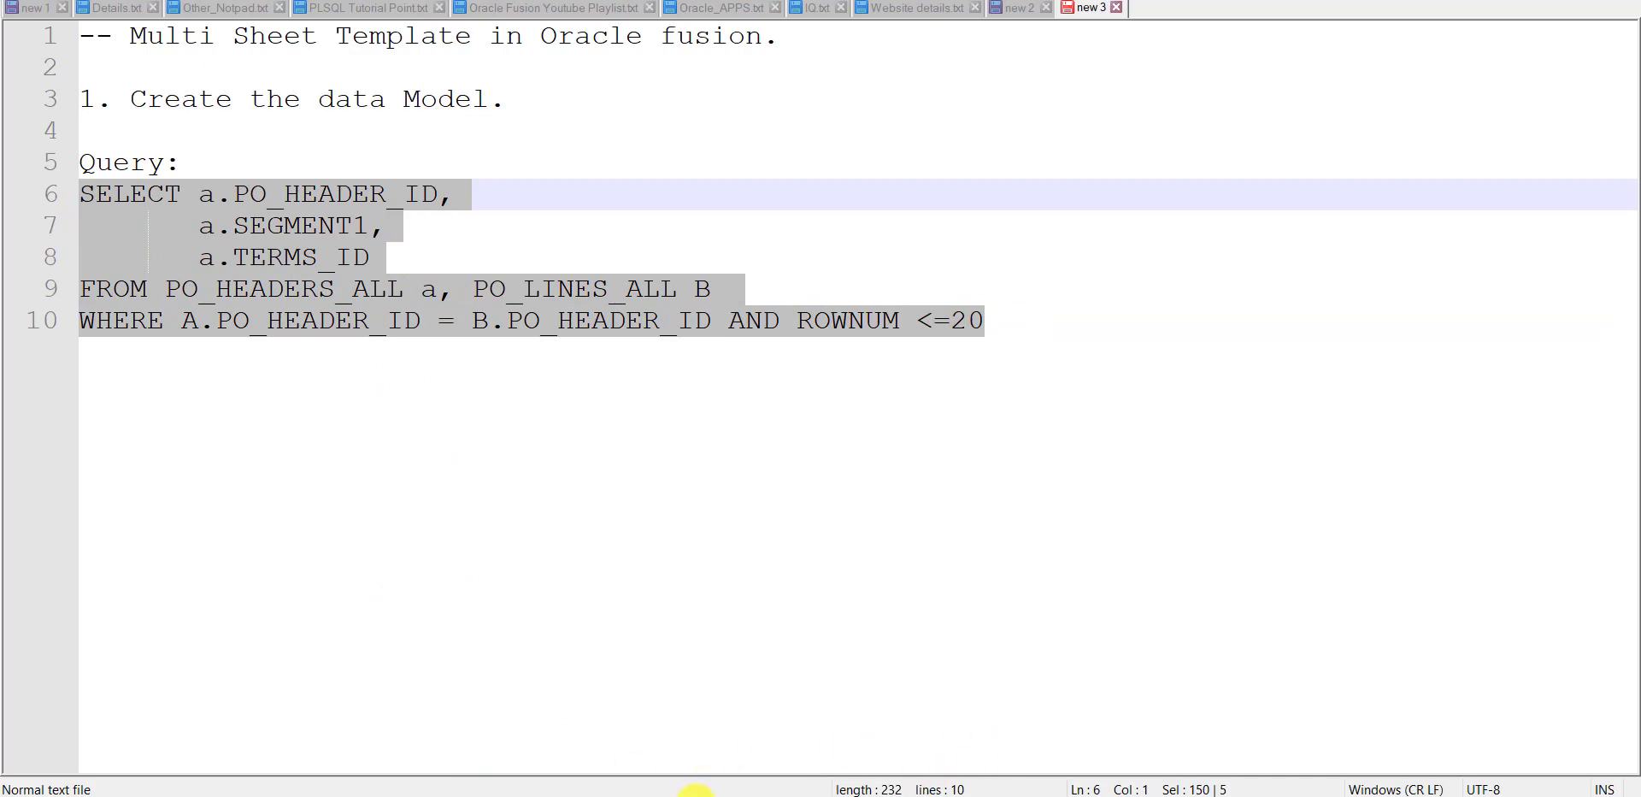
click(498, 795)
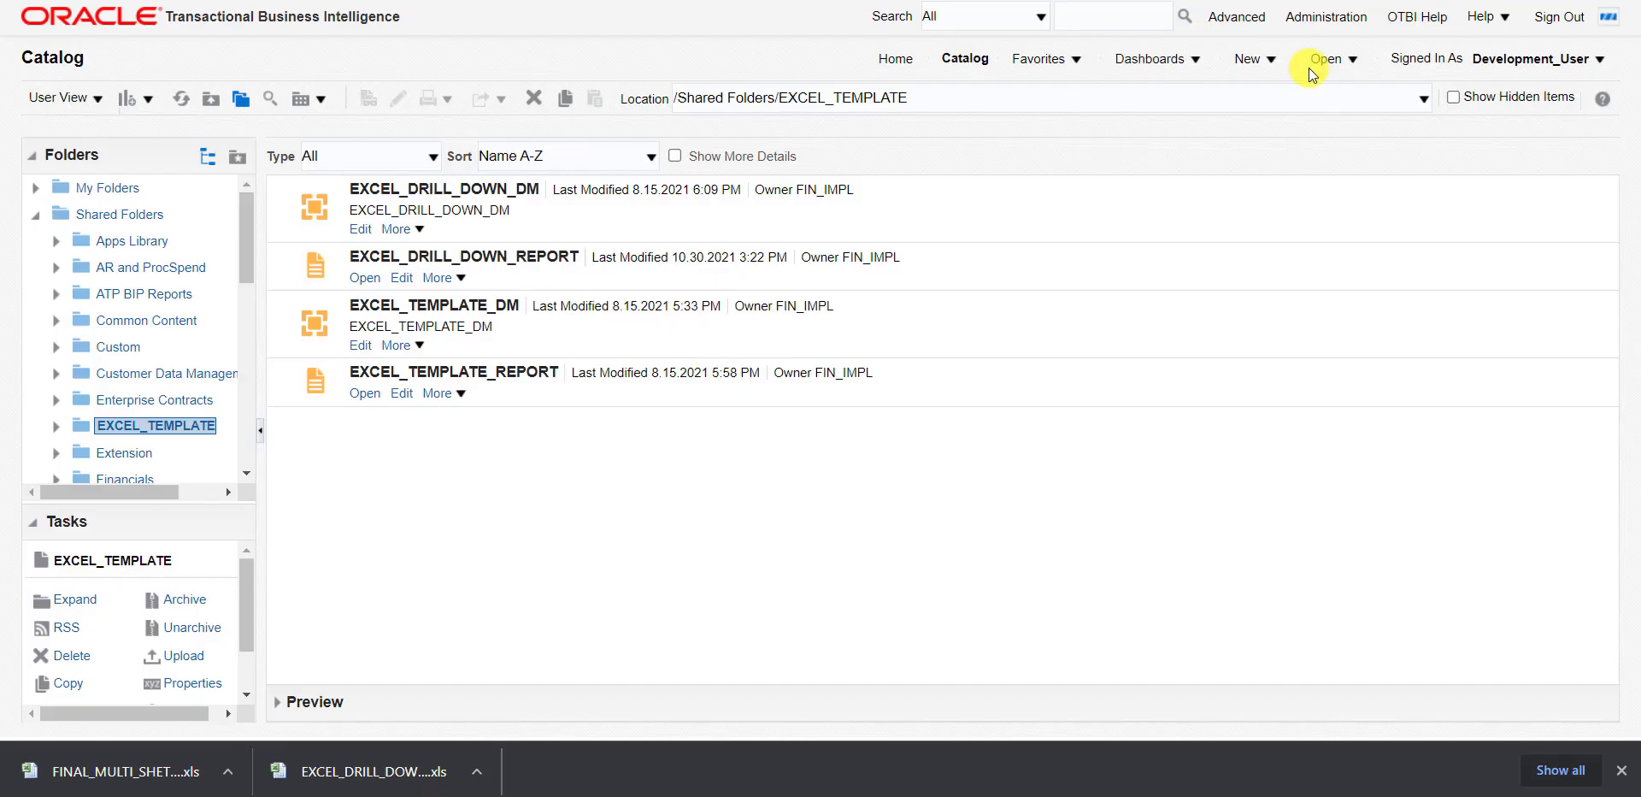
click(1271, 60)
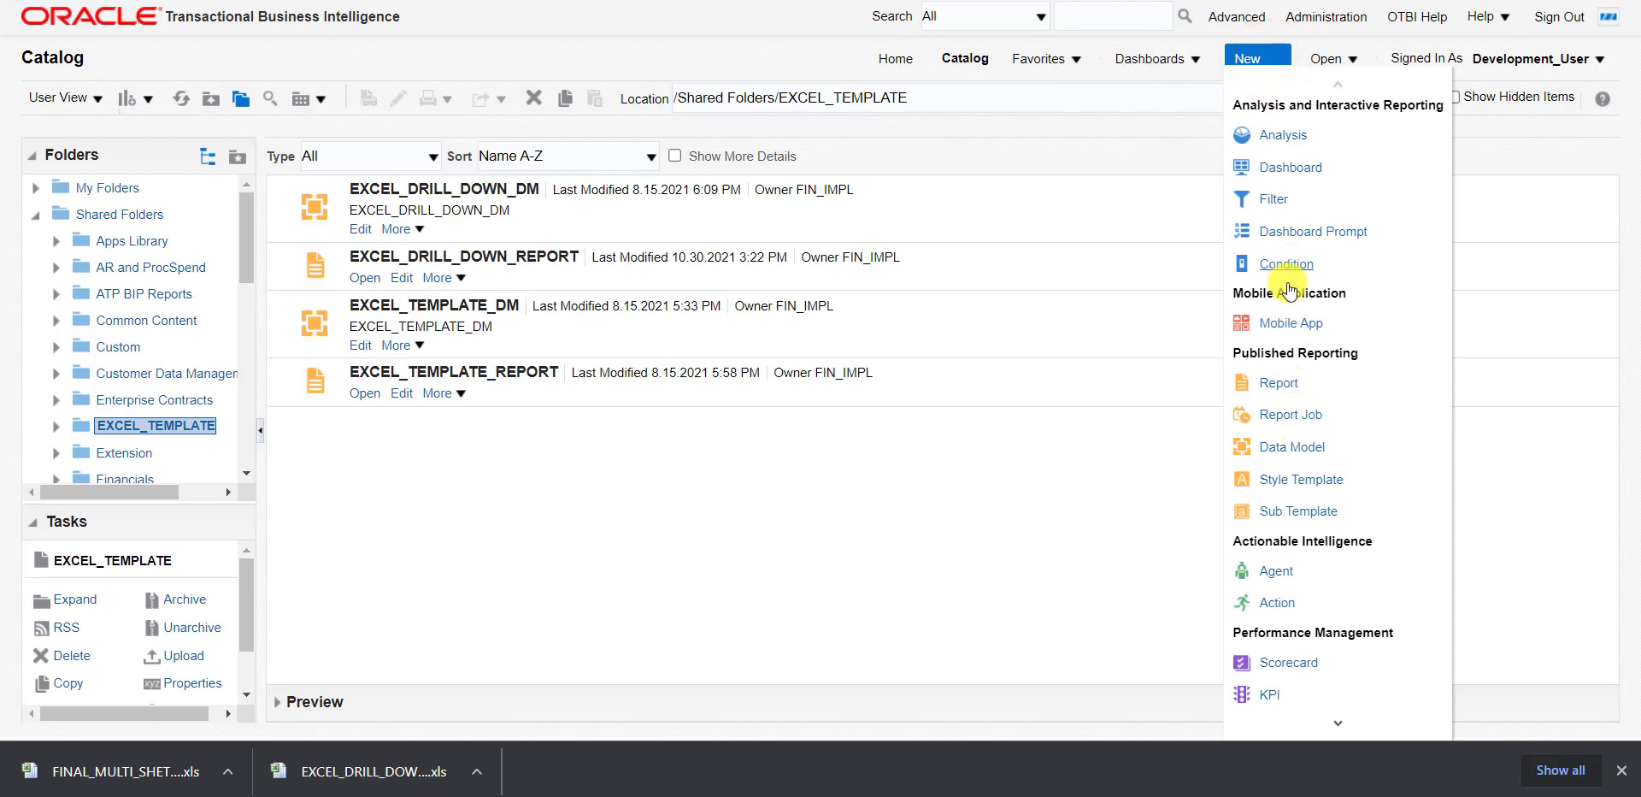
click(1303, 446)
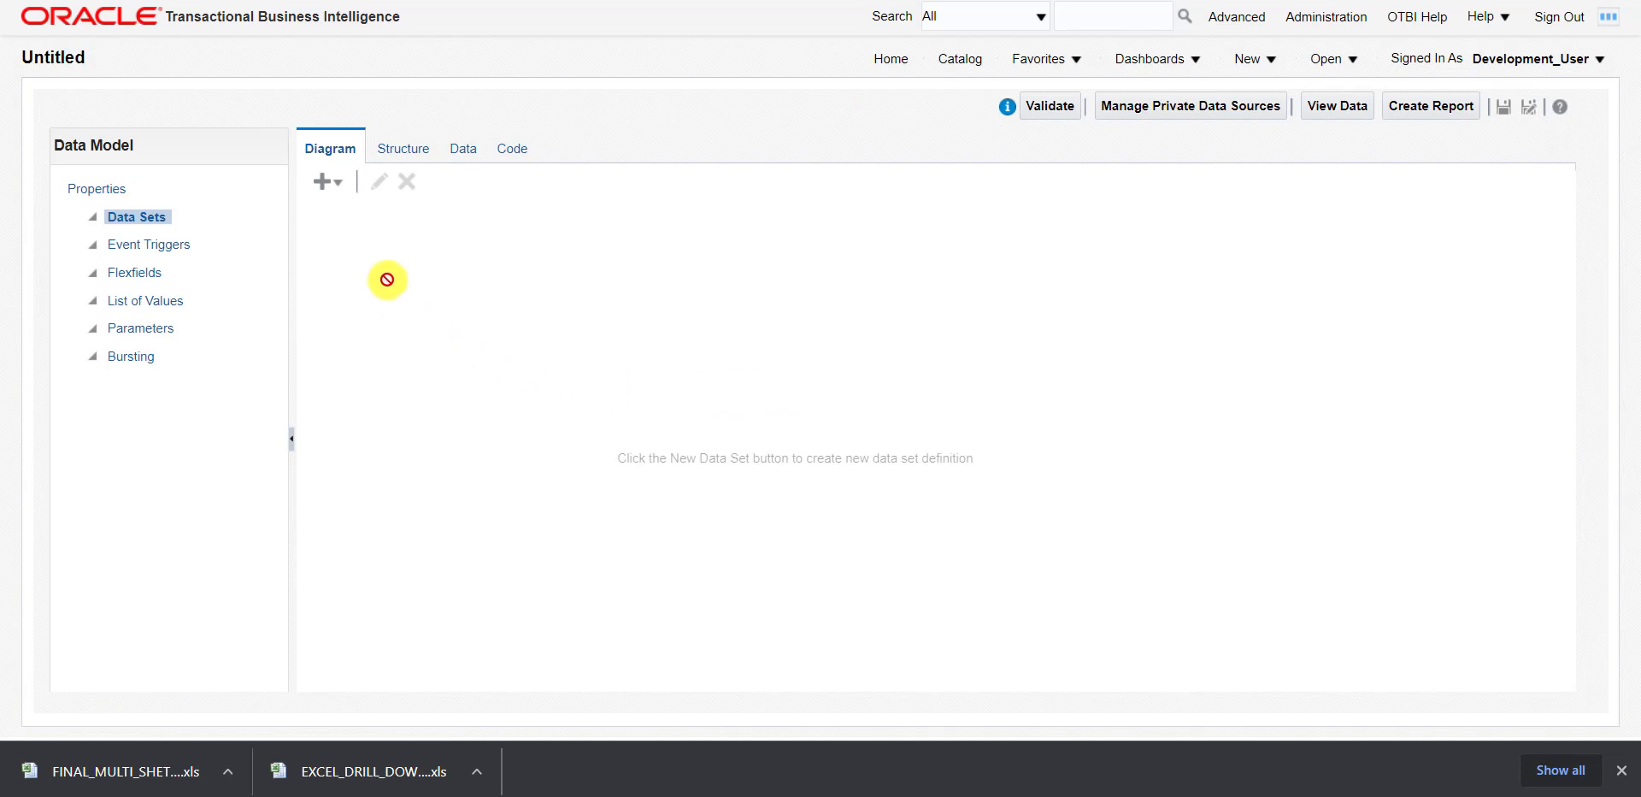
Add a SQL Query data set named PO_HEADER_QUERY with data source FUSIONDB, using the copied purchase order query.
click(321, 189)
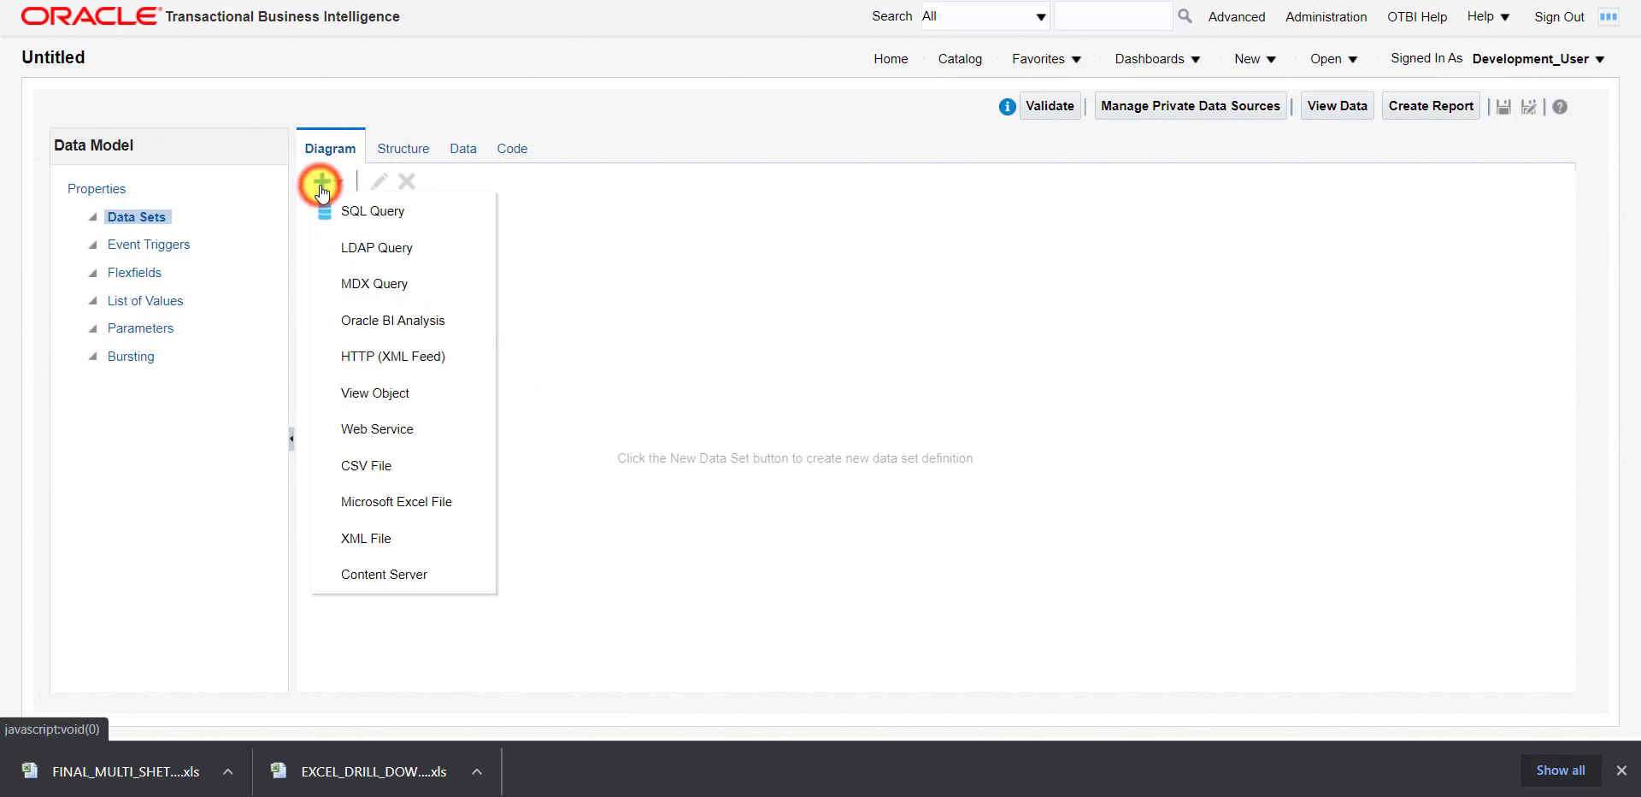
click(365, 214)
click(732, 229)
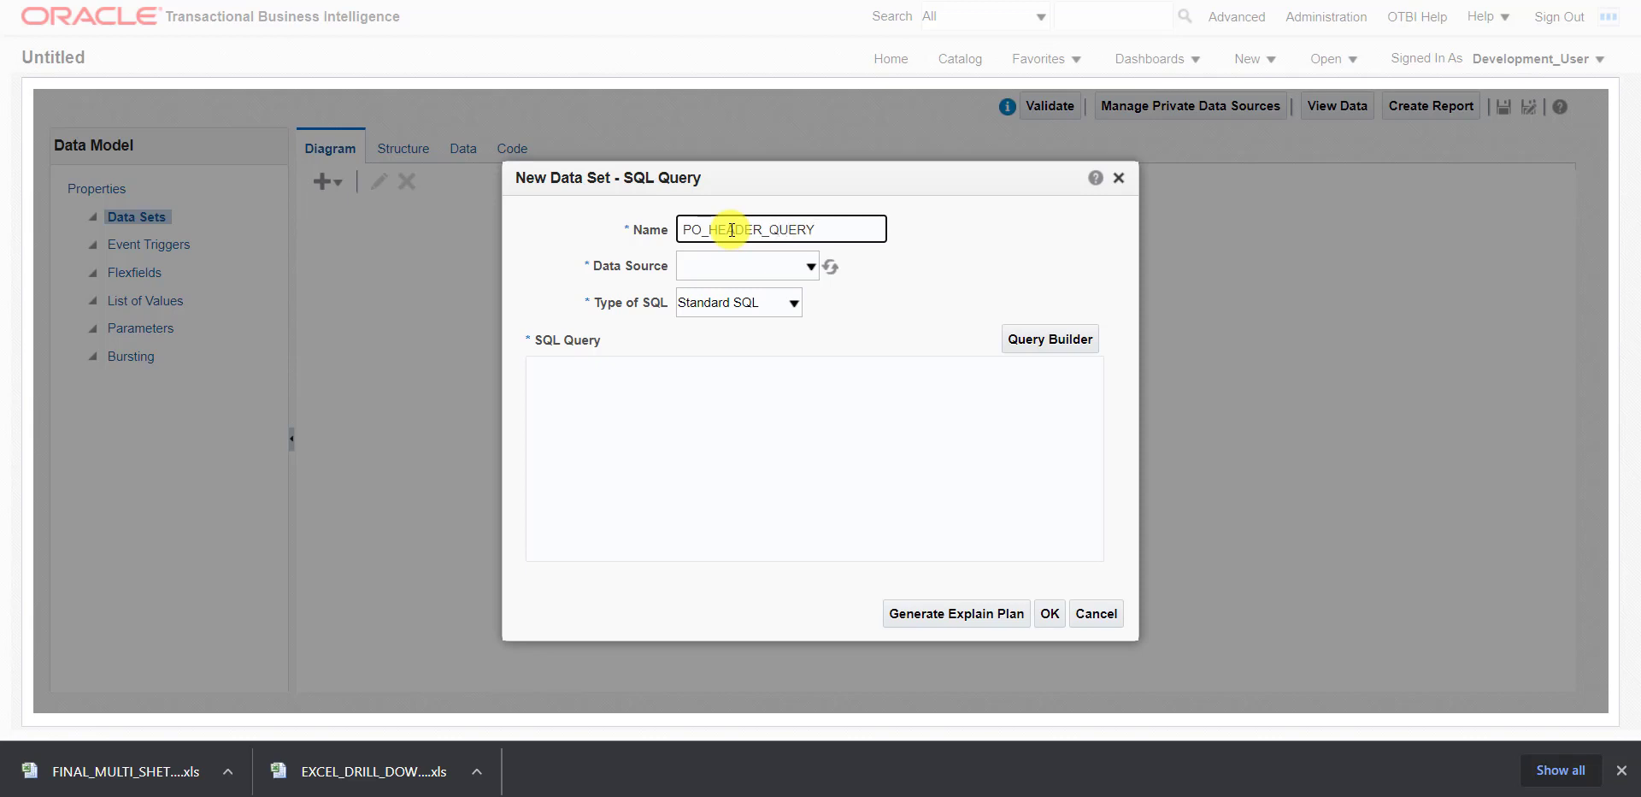
click(803, 264)
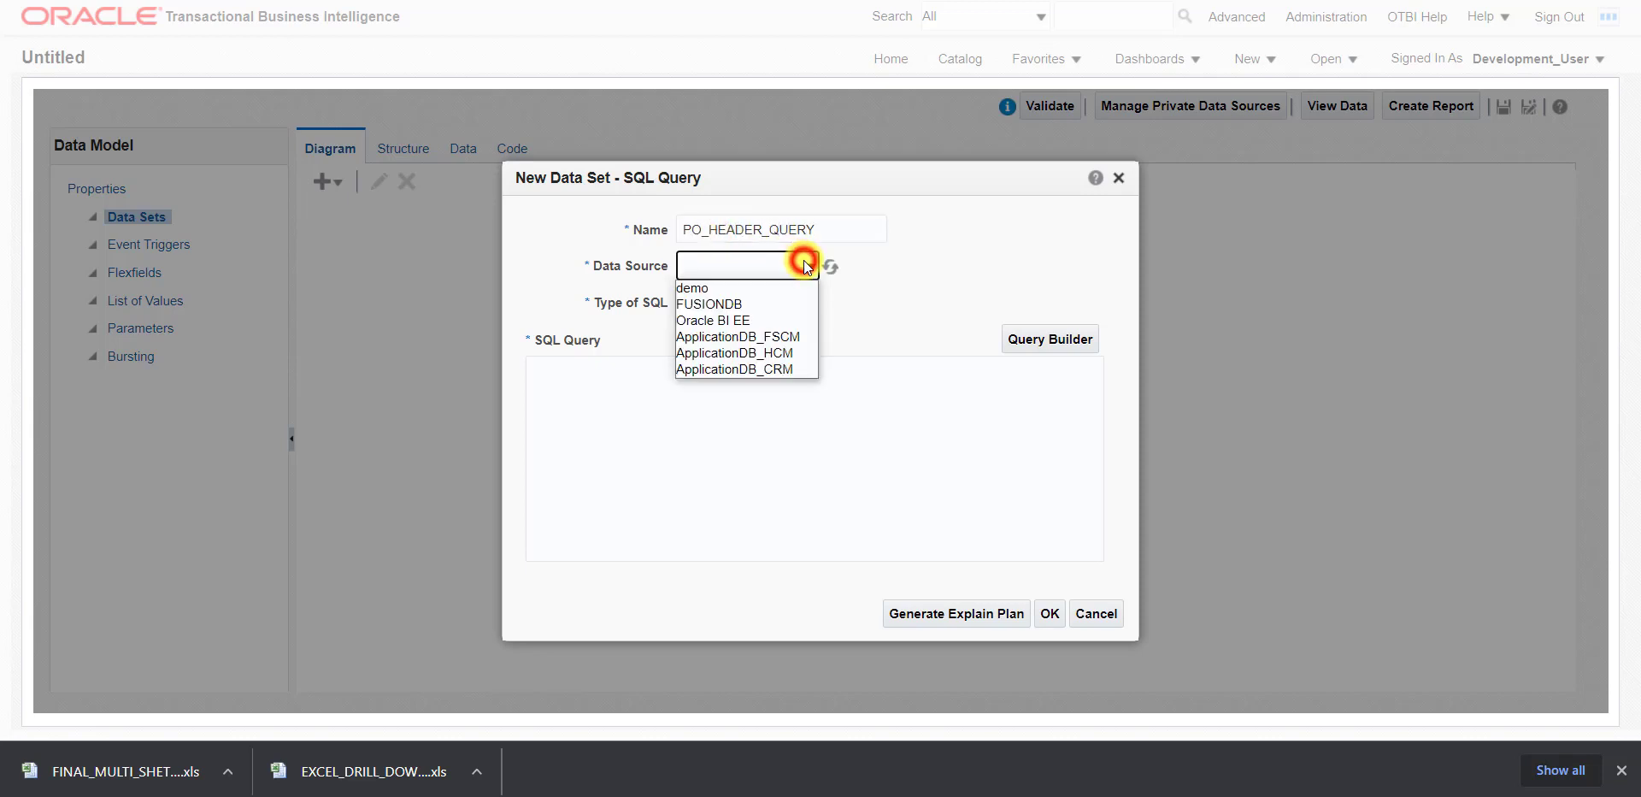
click(772, 304)
click(766, 377)
key(ctrl+v)
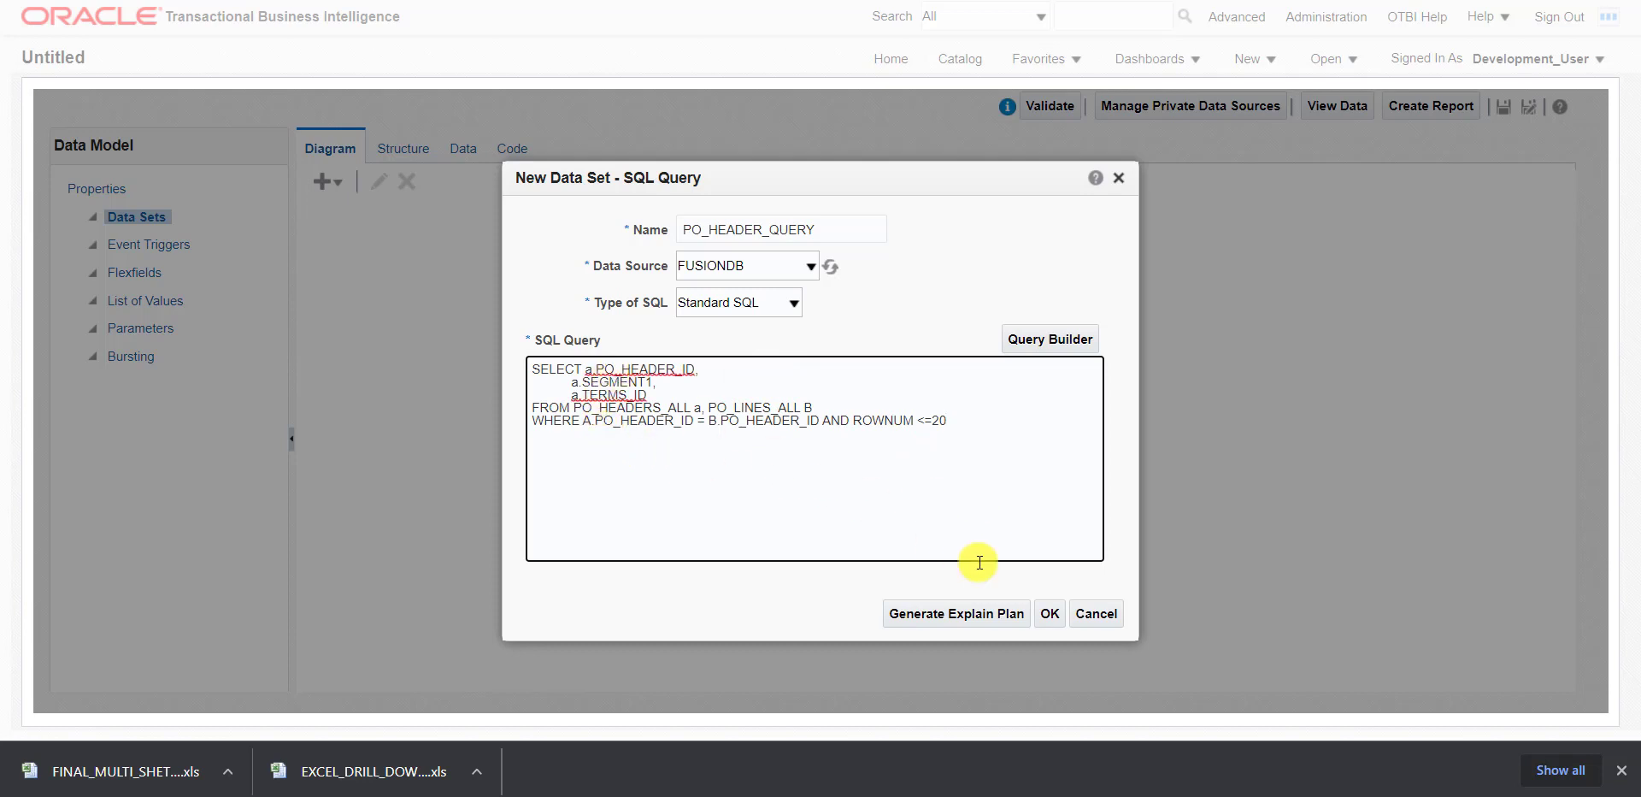
click(1049, 613)
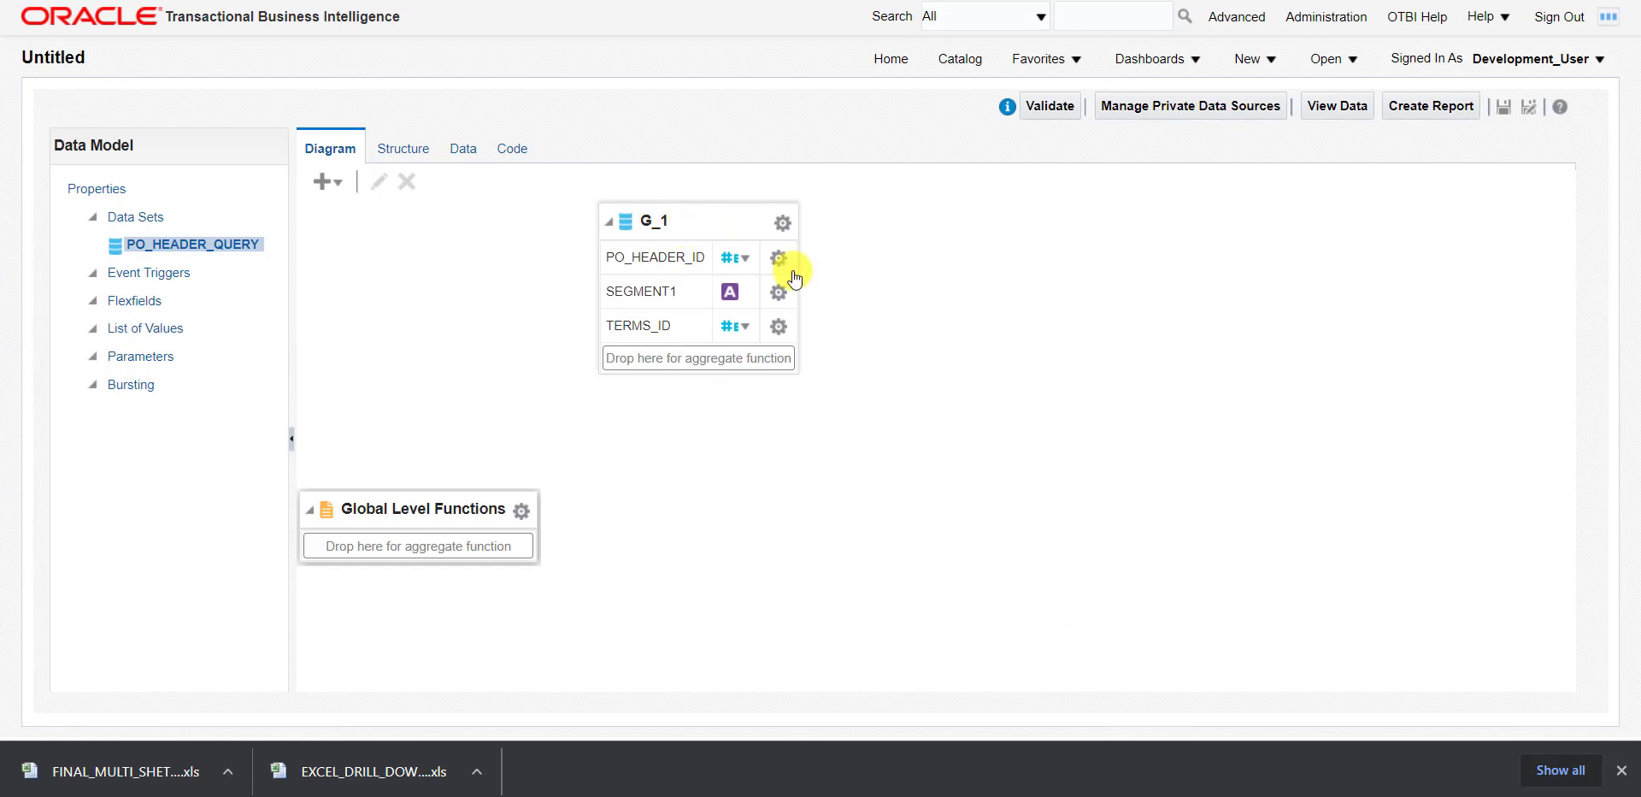
Add a second SQL Query data set named LINE_Query with data source FUSIONDB and the query "select * from po_lines_all".
click(533, 279)
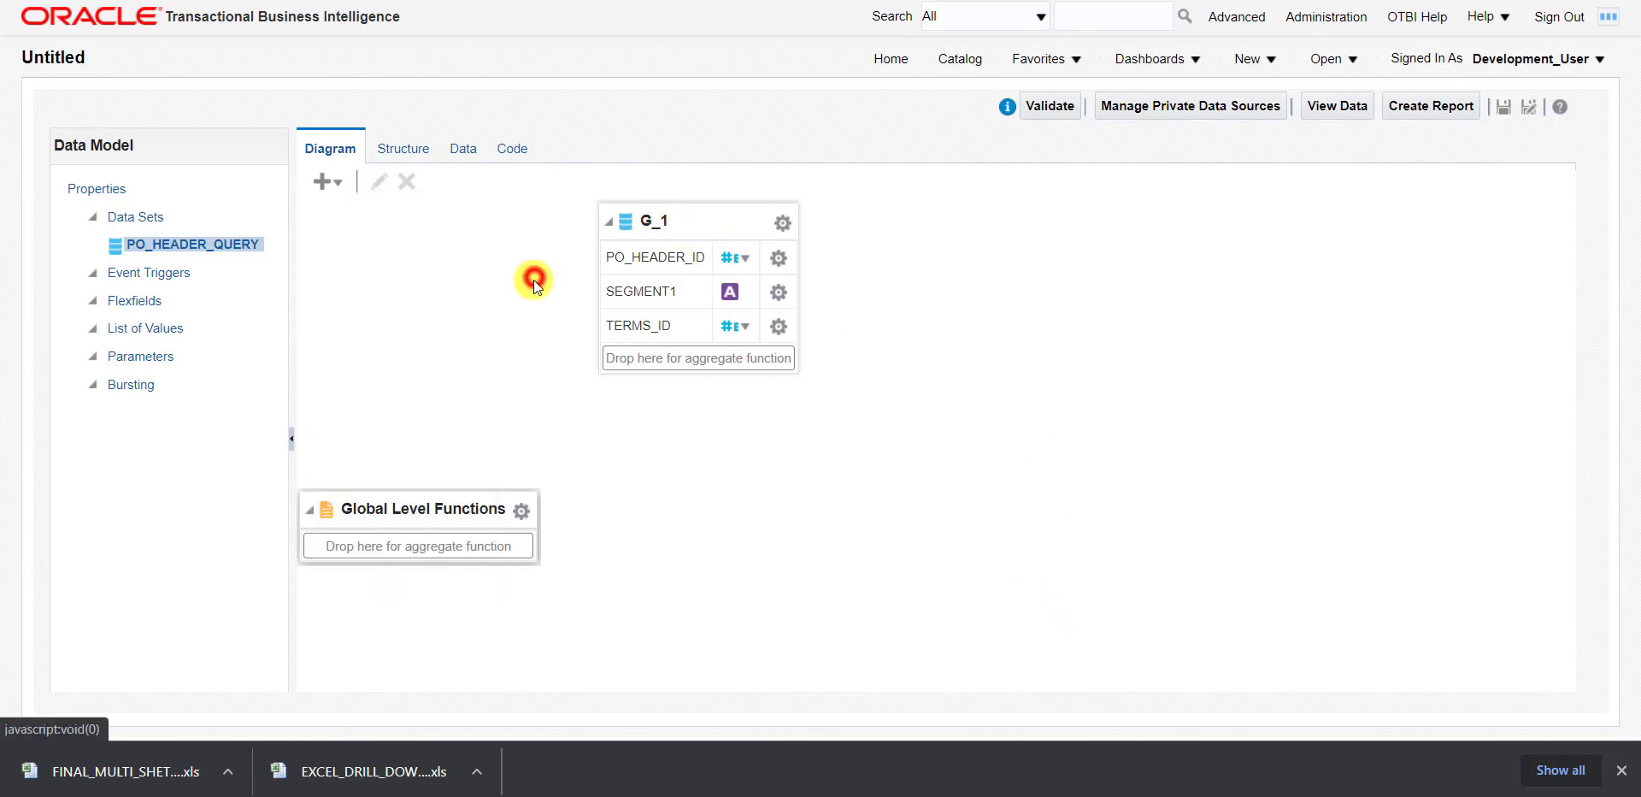
click(321, 184)
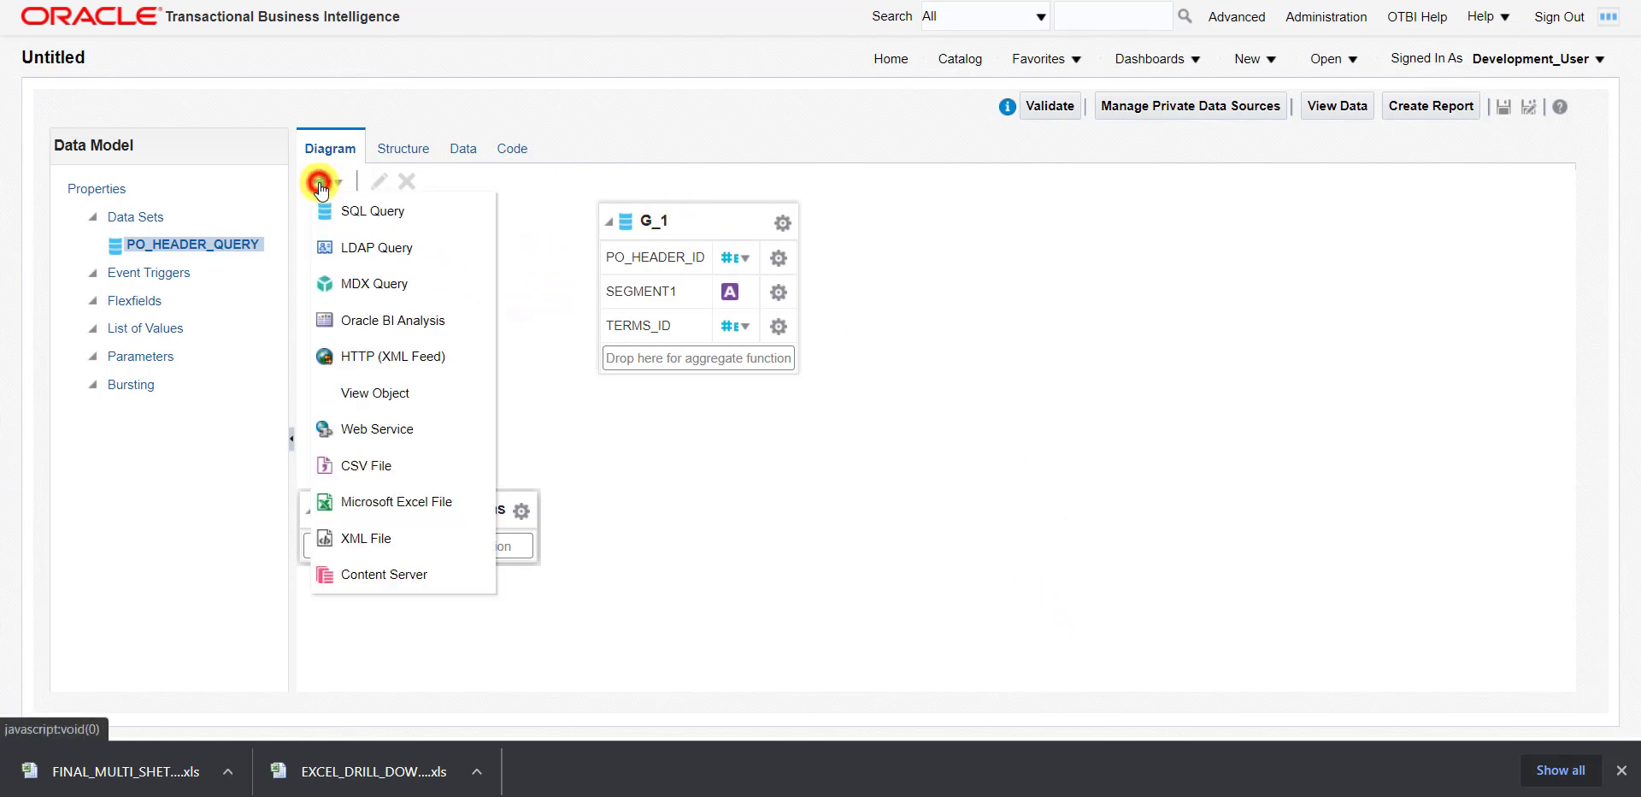
click(366, 210)
click(708, 228)
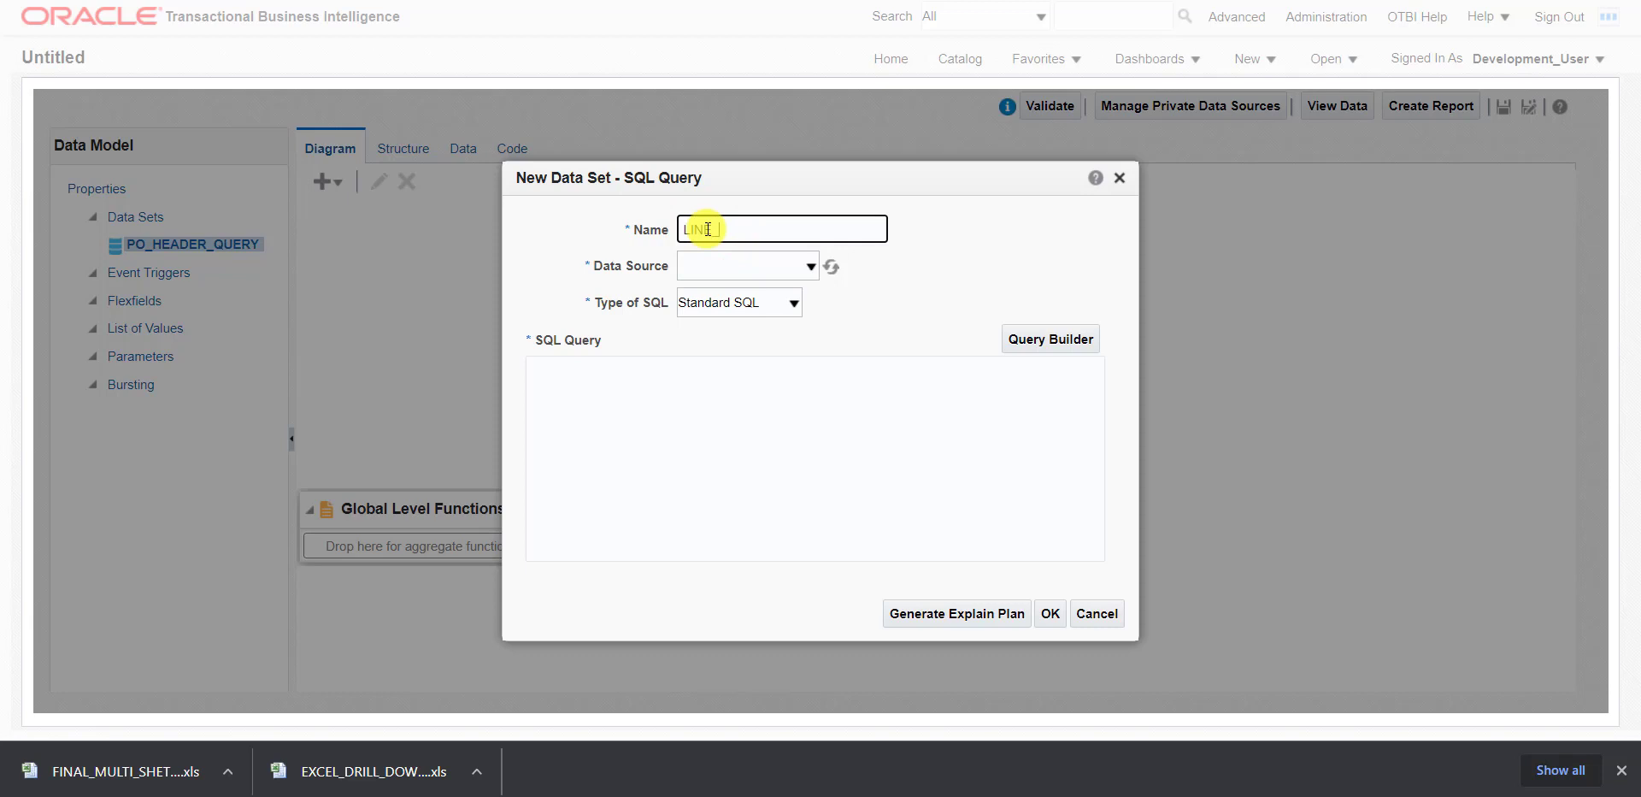
text(LINE_Query)
click(797, 257)
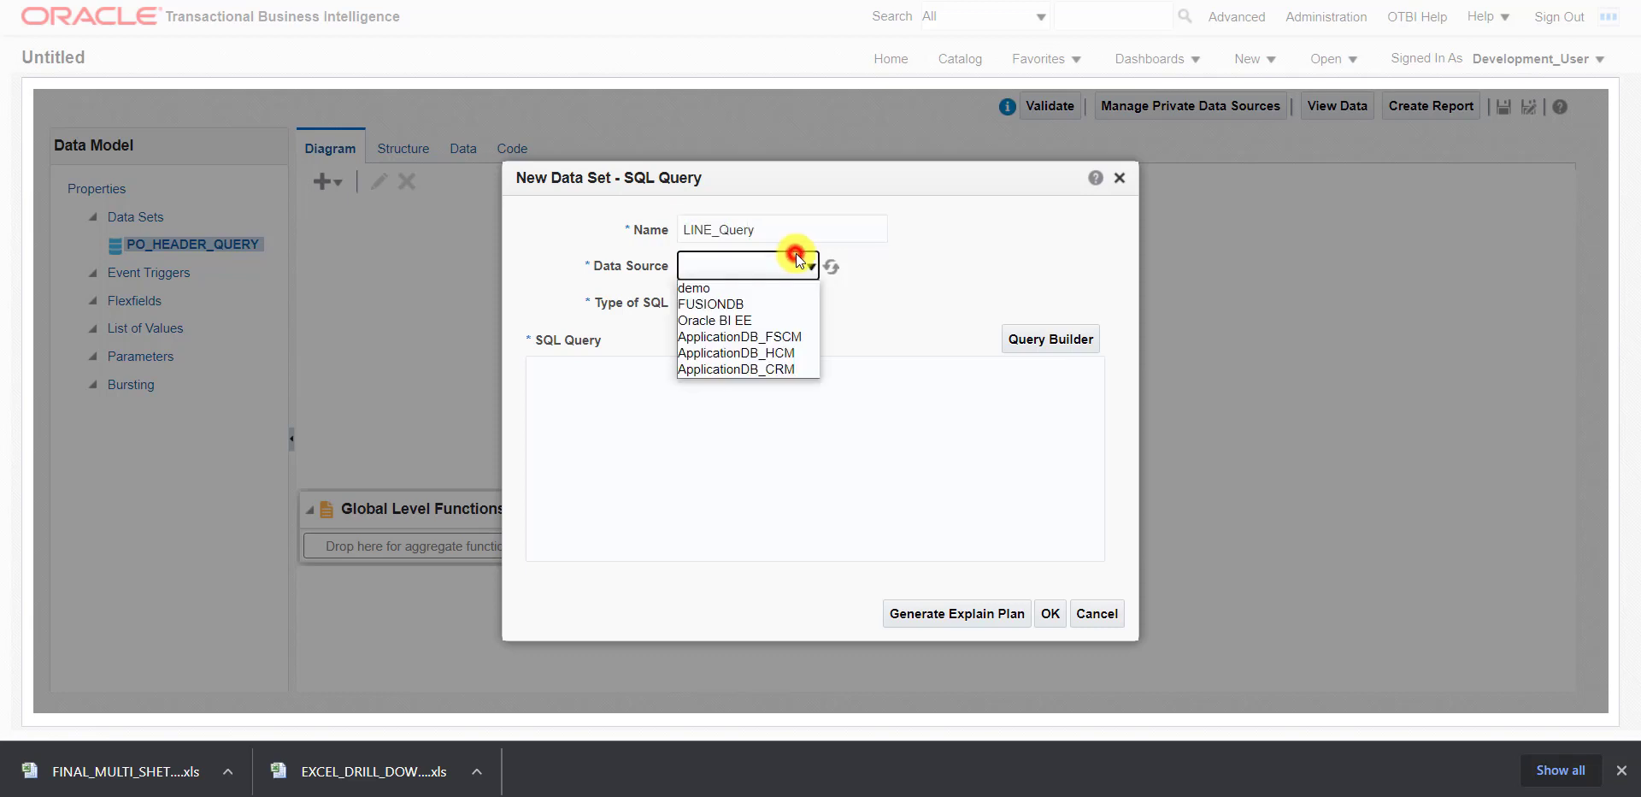
click(784, 303)
click(742, 411)
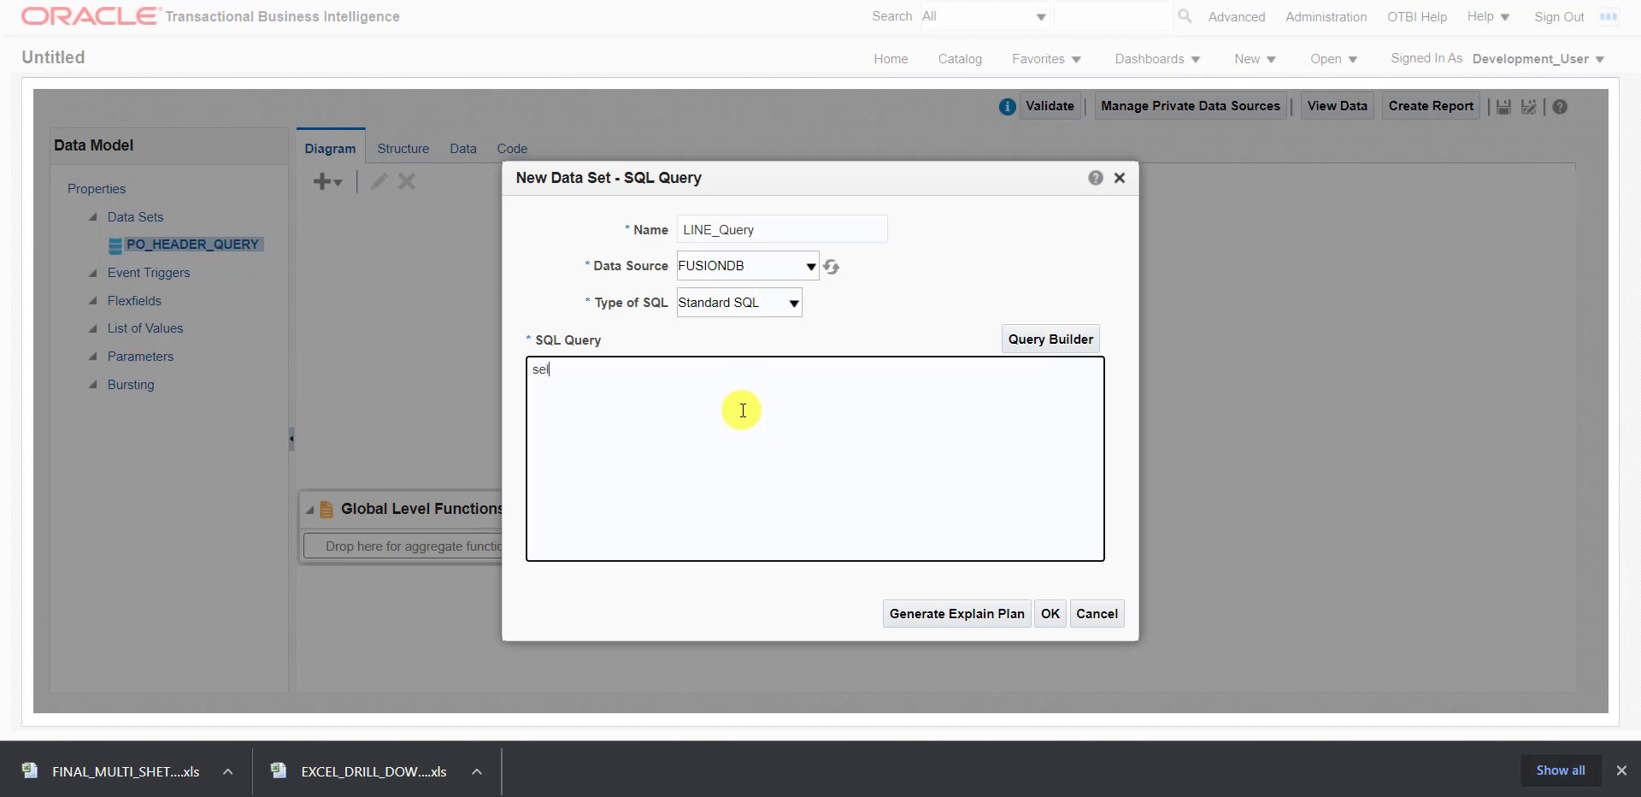
text(select * from po_lines_all)
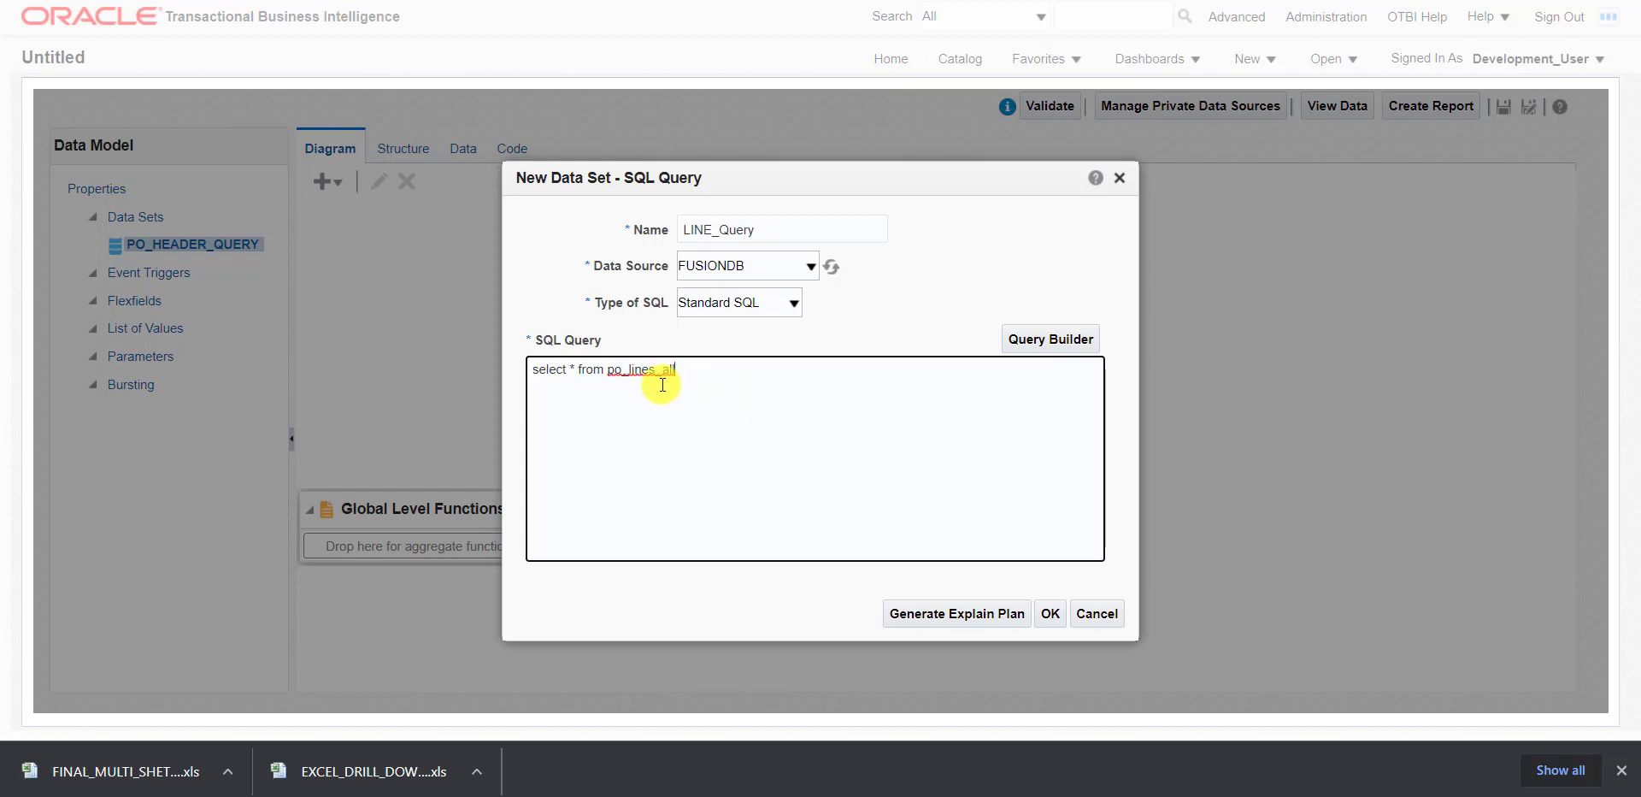
click(1051, 614)
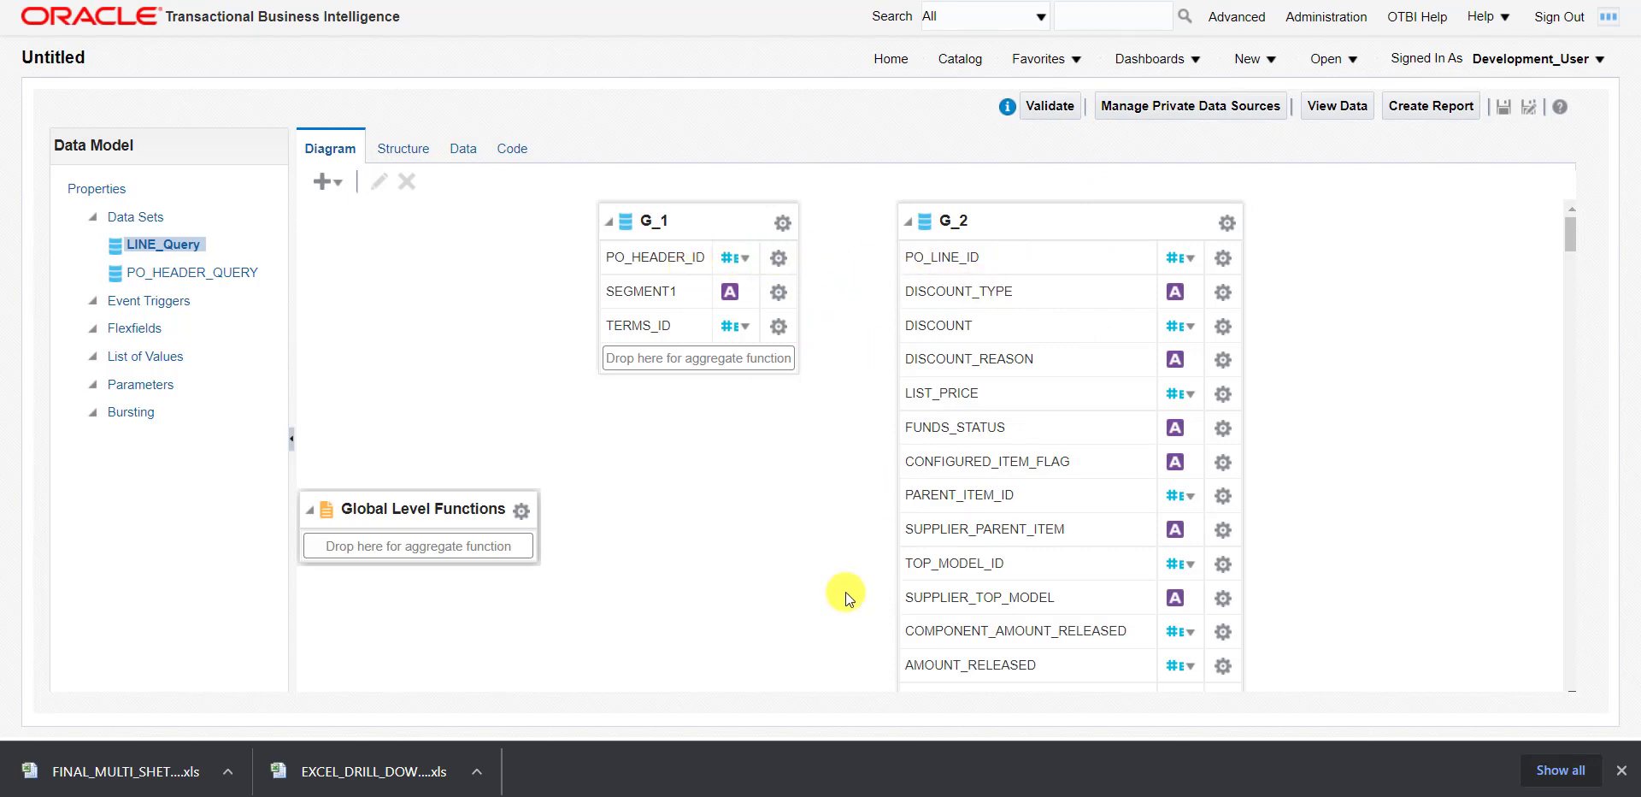
Switch to the text notes, add a "Query 2:" label below the existing query and relabel the first one "Query 1:".
click(530, 795)
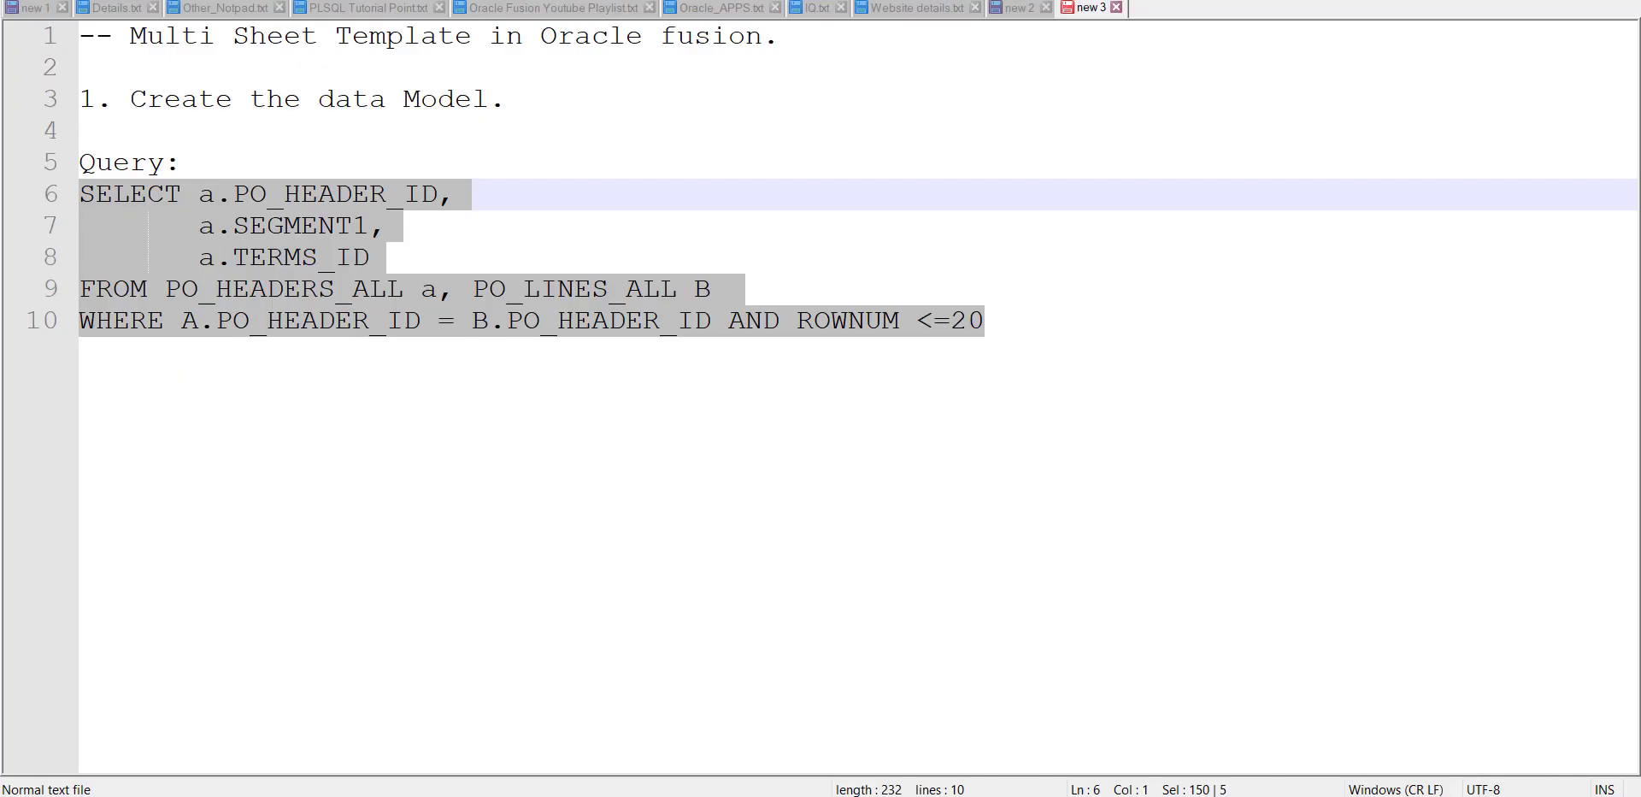
click(746, 486)
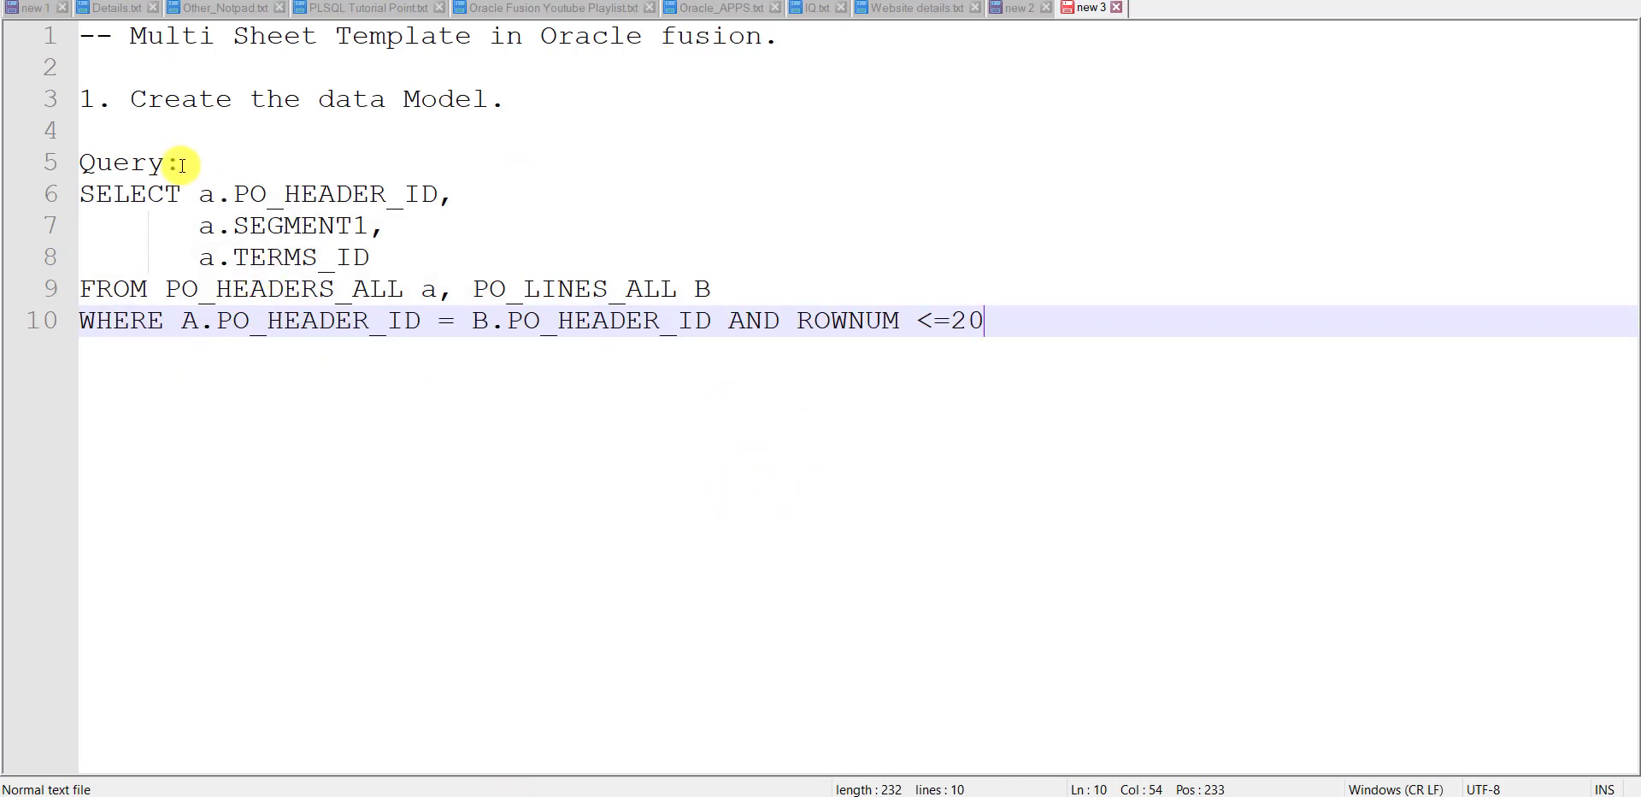
key(Return)
key(Return)
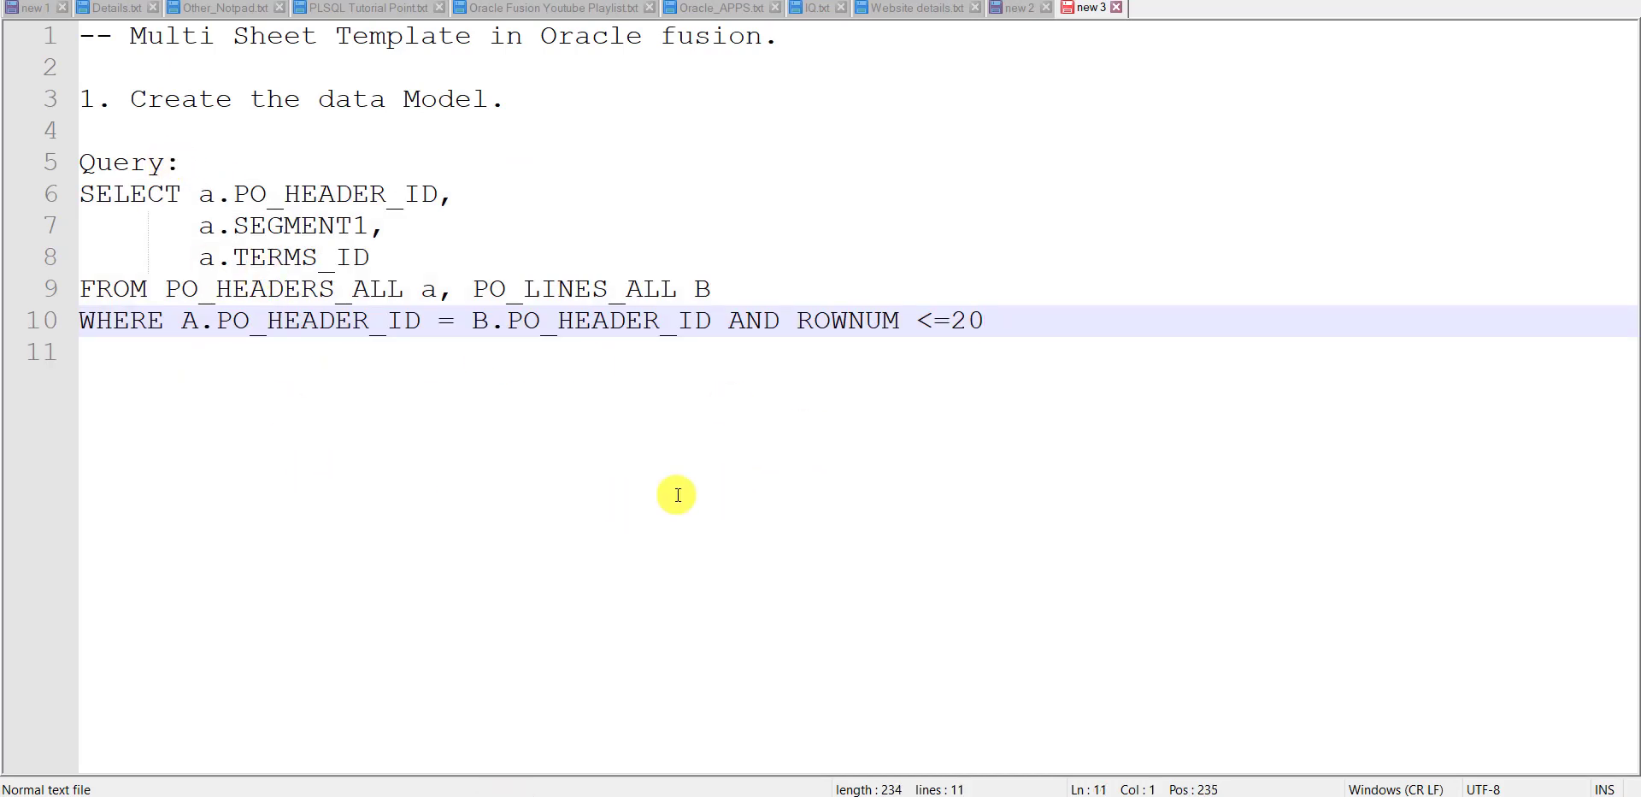
text(Quer 2:)
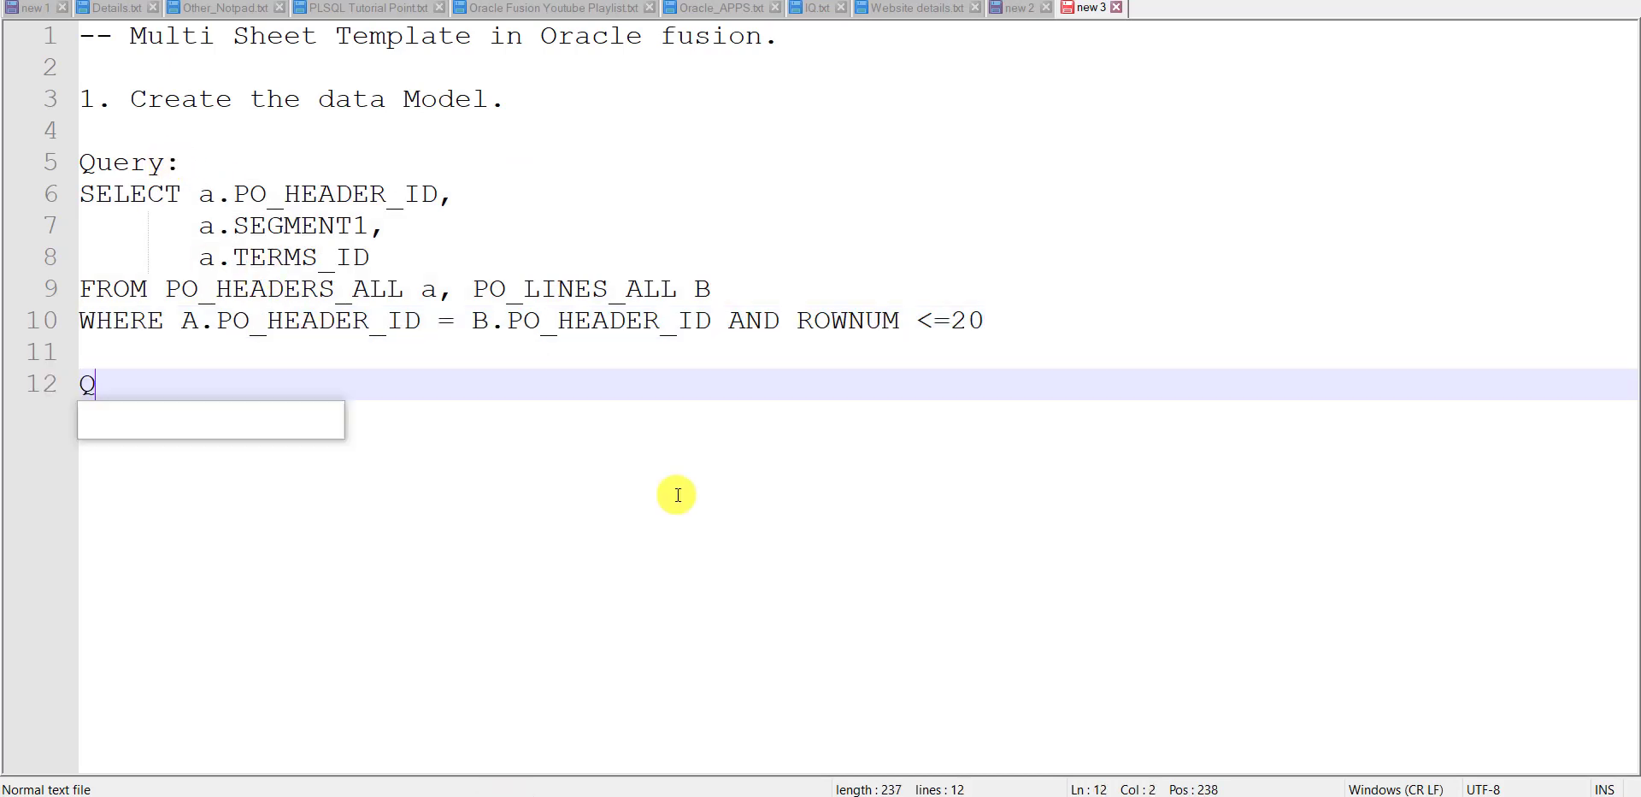
click(163, 384)
text(y 2:)
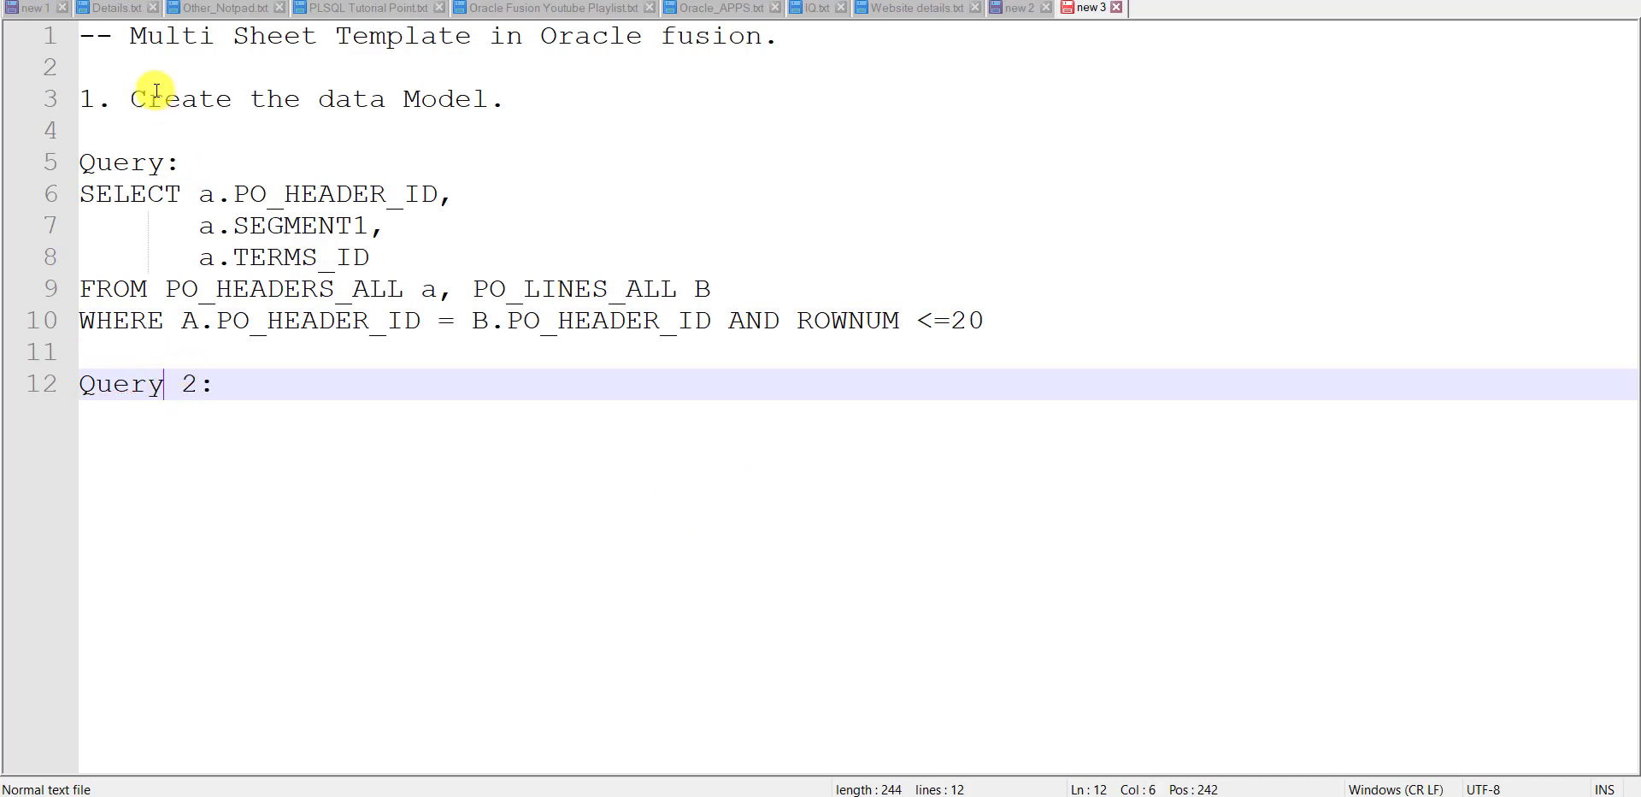
click(166, 161)
text(11)
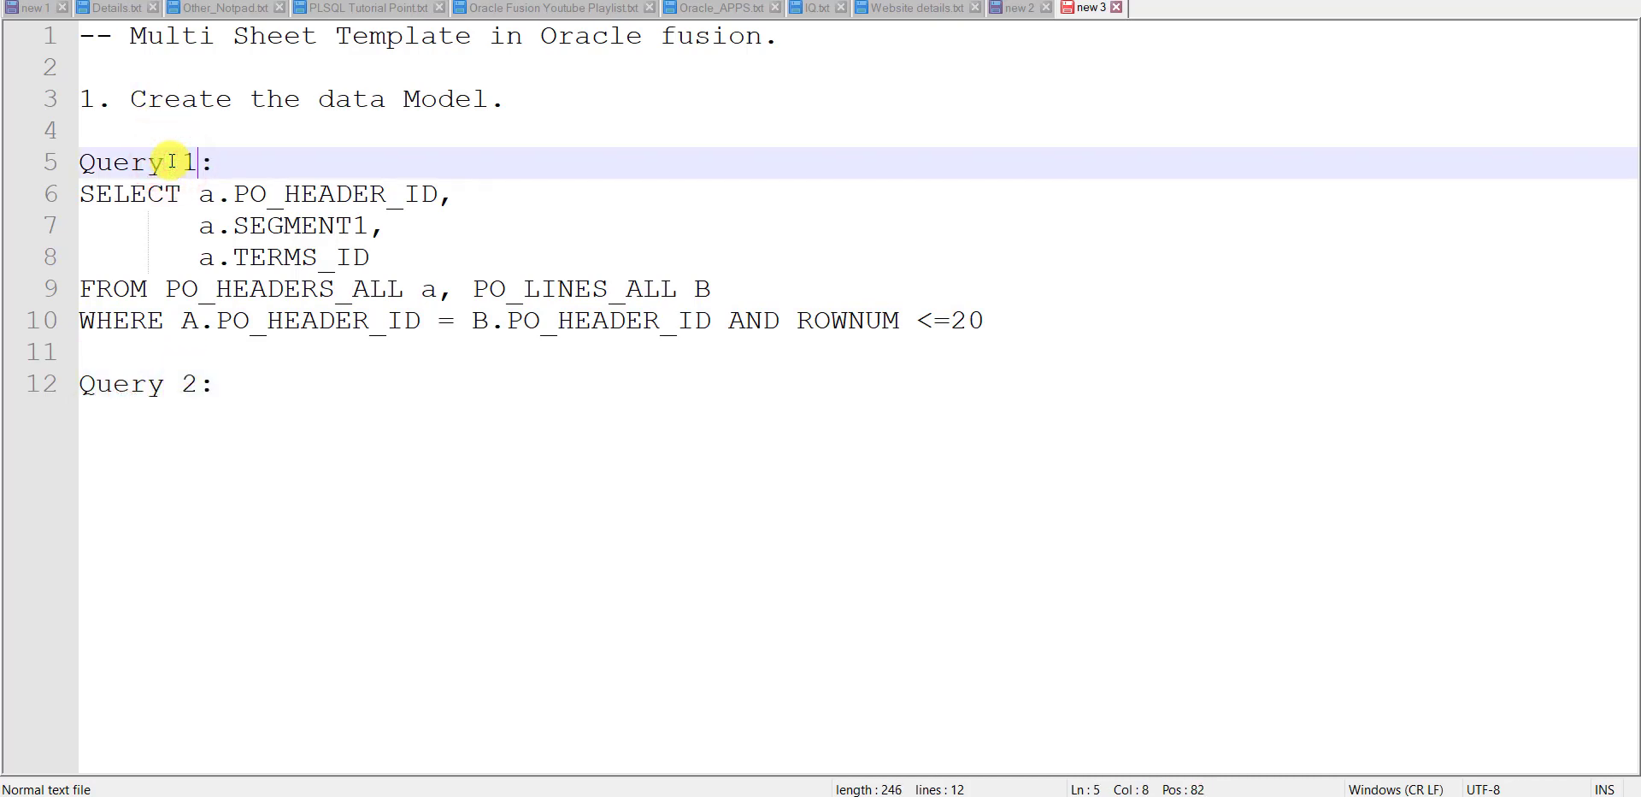
Write the query "select * from po_lines_all;" beneath the "Query 2:" label, followed by blank lines.
click(140, 428)
key(Return)
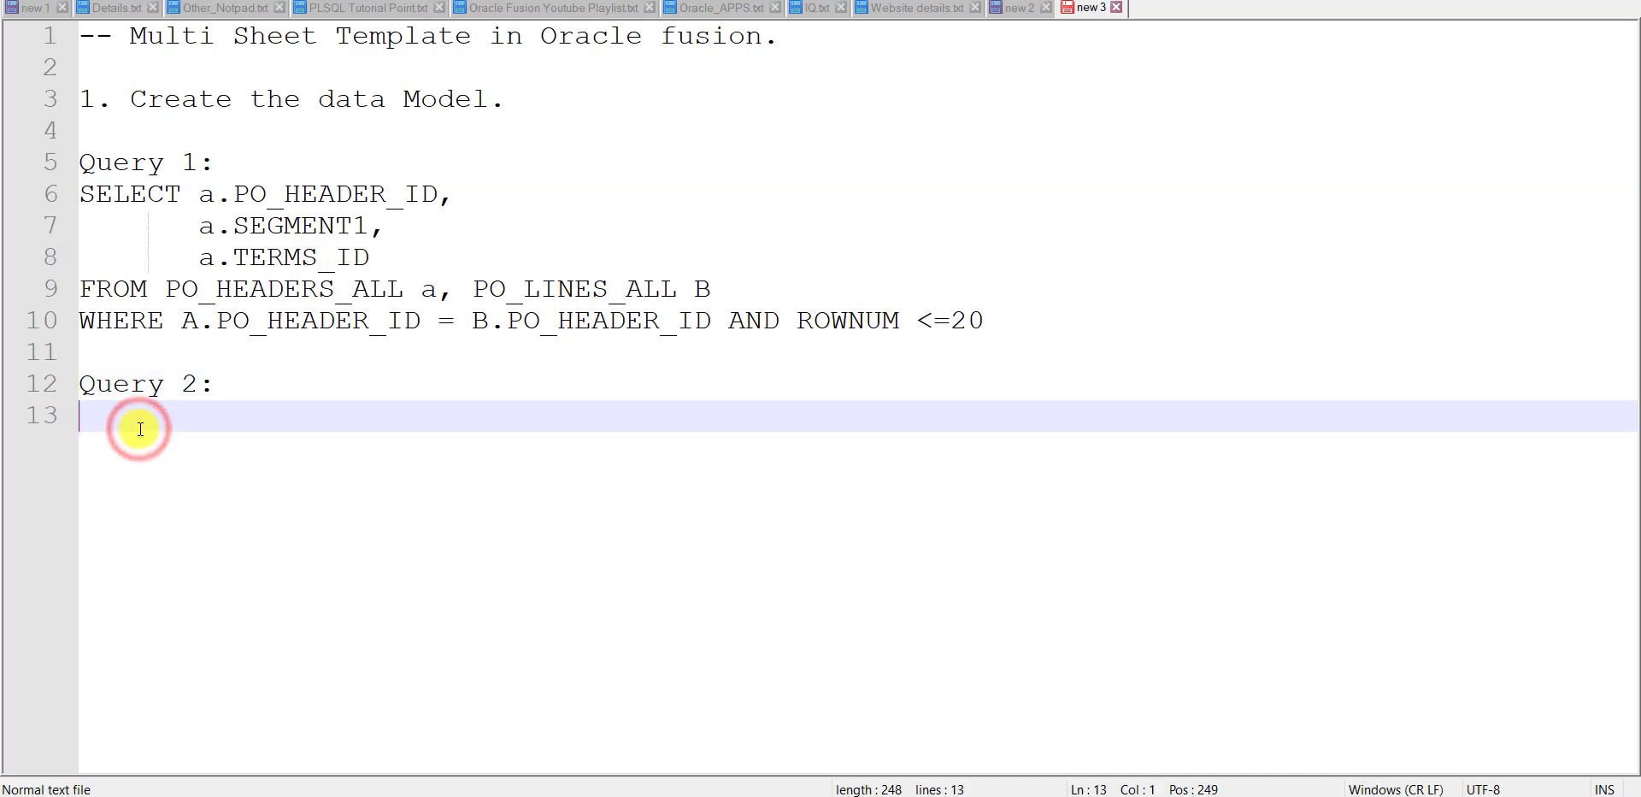
text(select * fro)
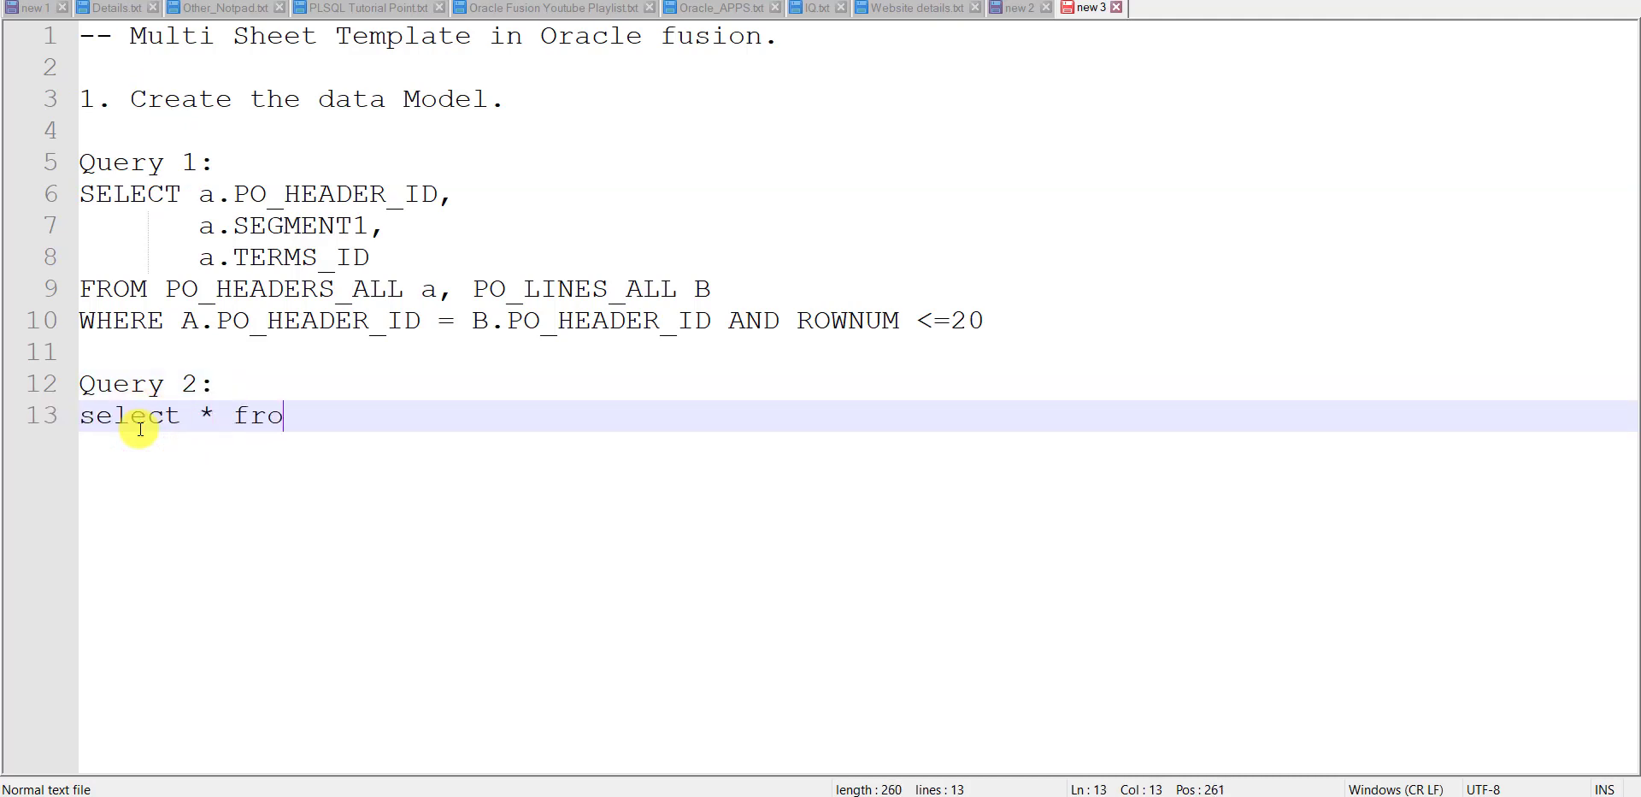
text(m po_lines_al)
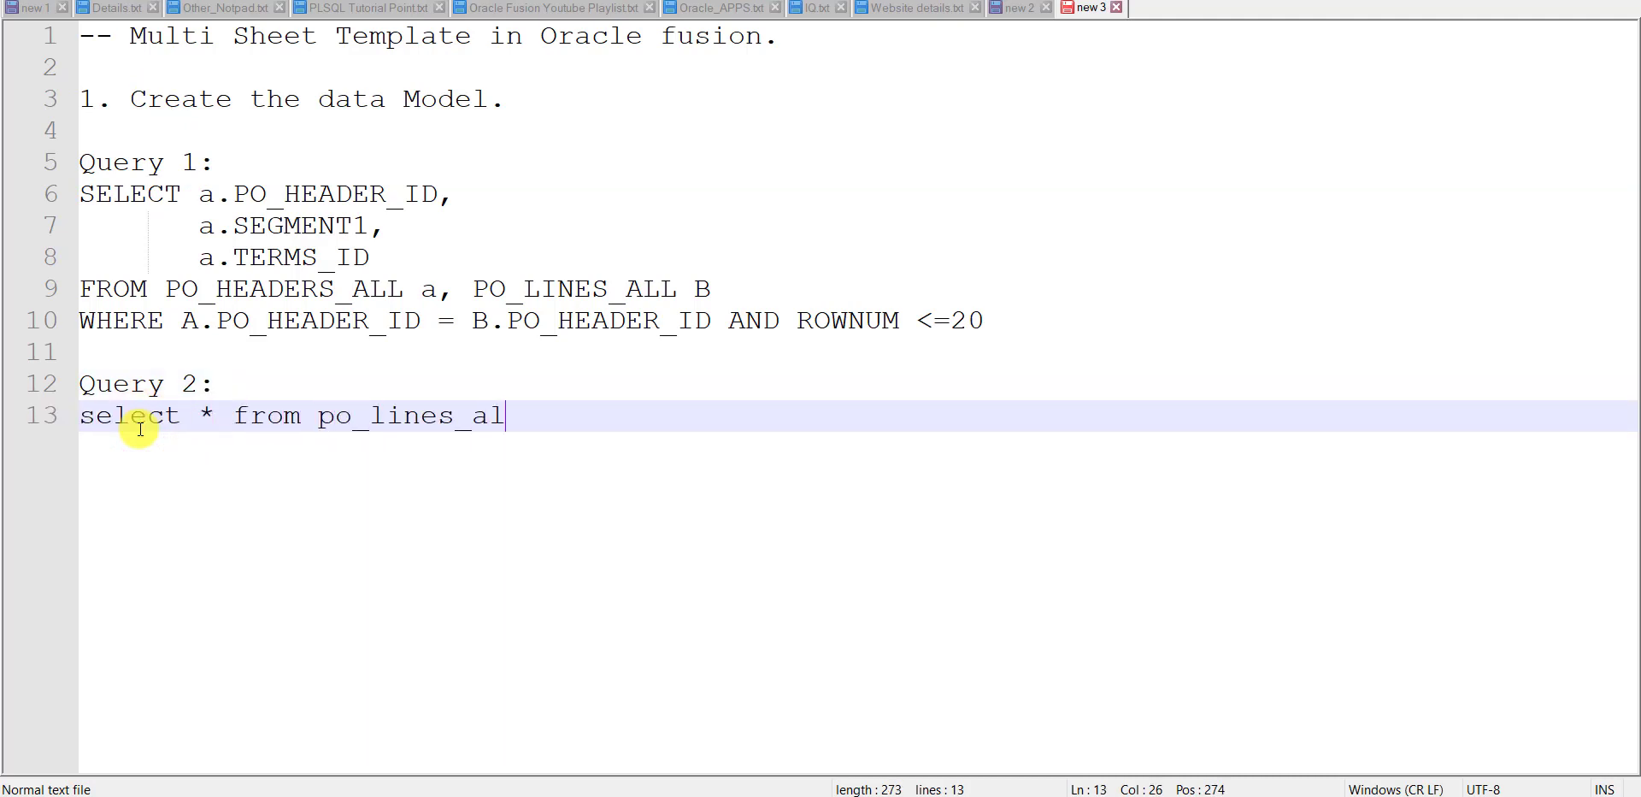
text(l;)
key(Return)
key(Return)
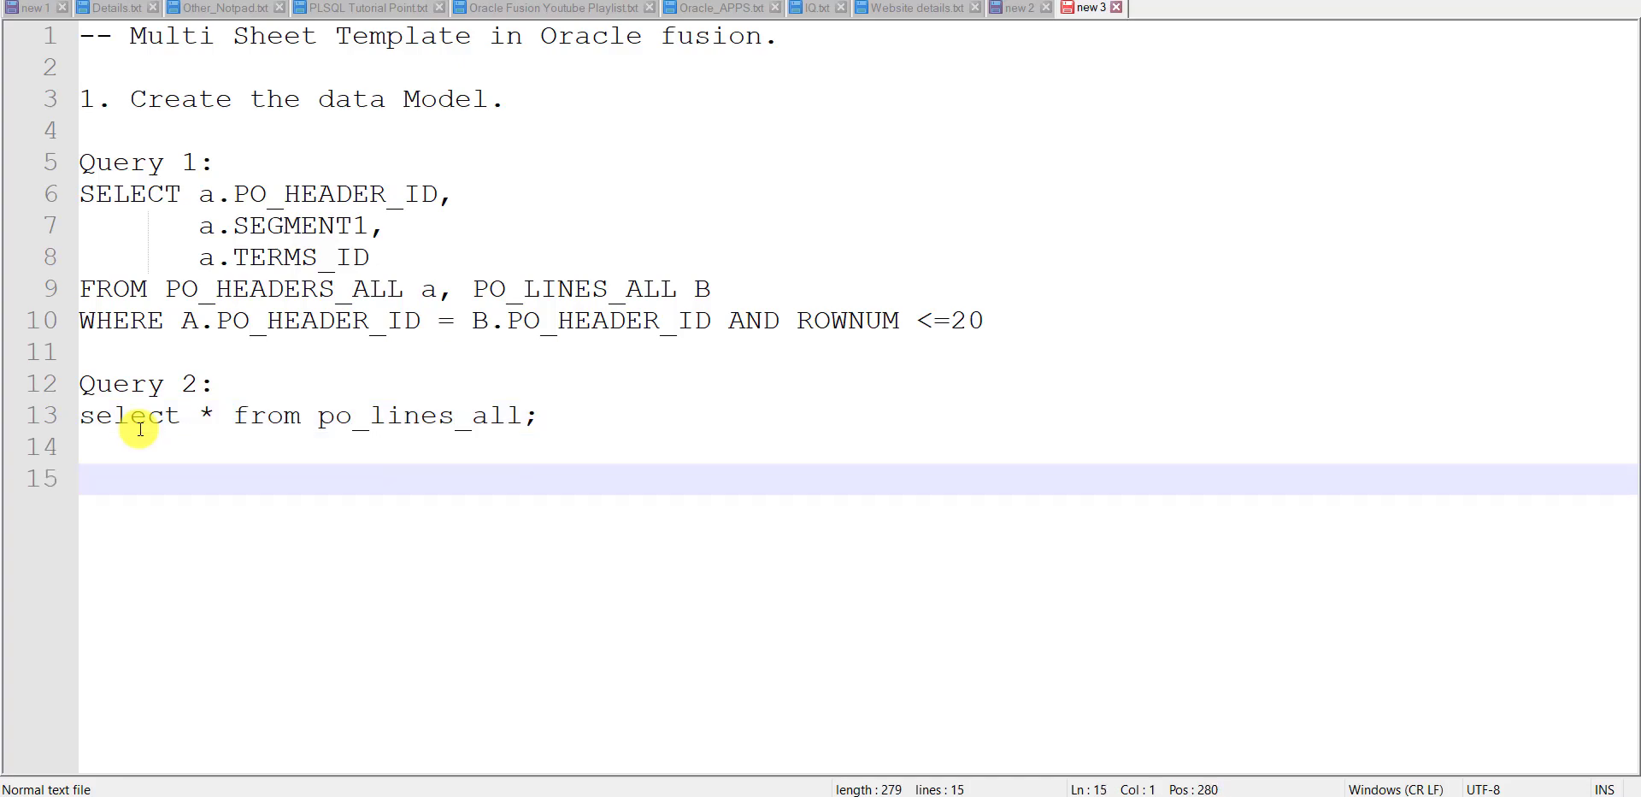
Switch back to the data model in Oracle Transactional Business Intelligence and examine the G_1 and G_2 groups in its diagram.
key(alt+Tab)
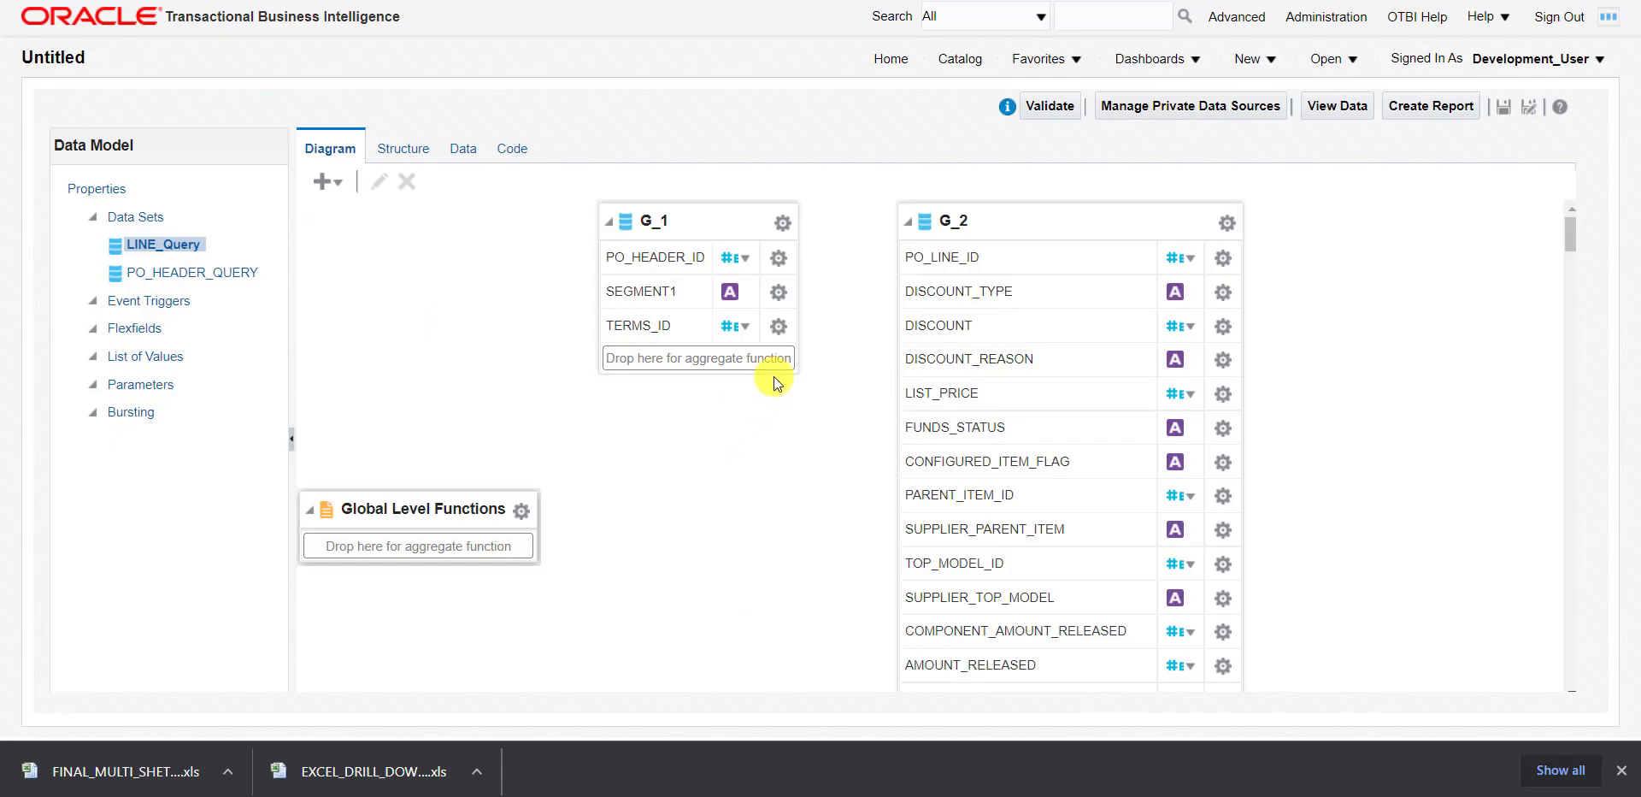
click(710, 221)
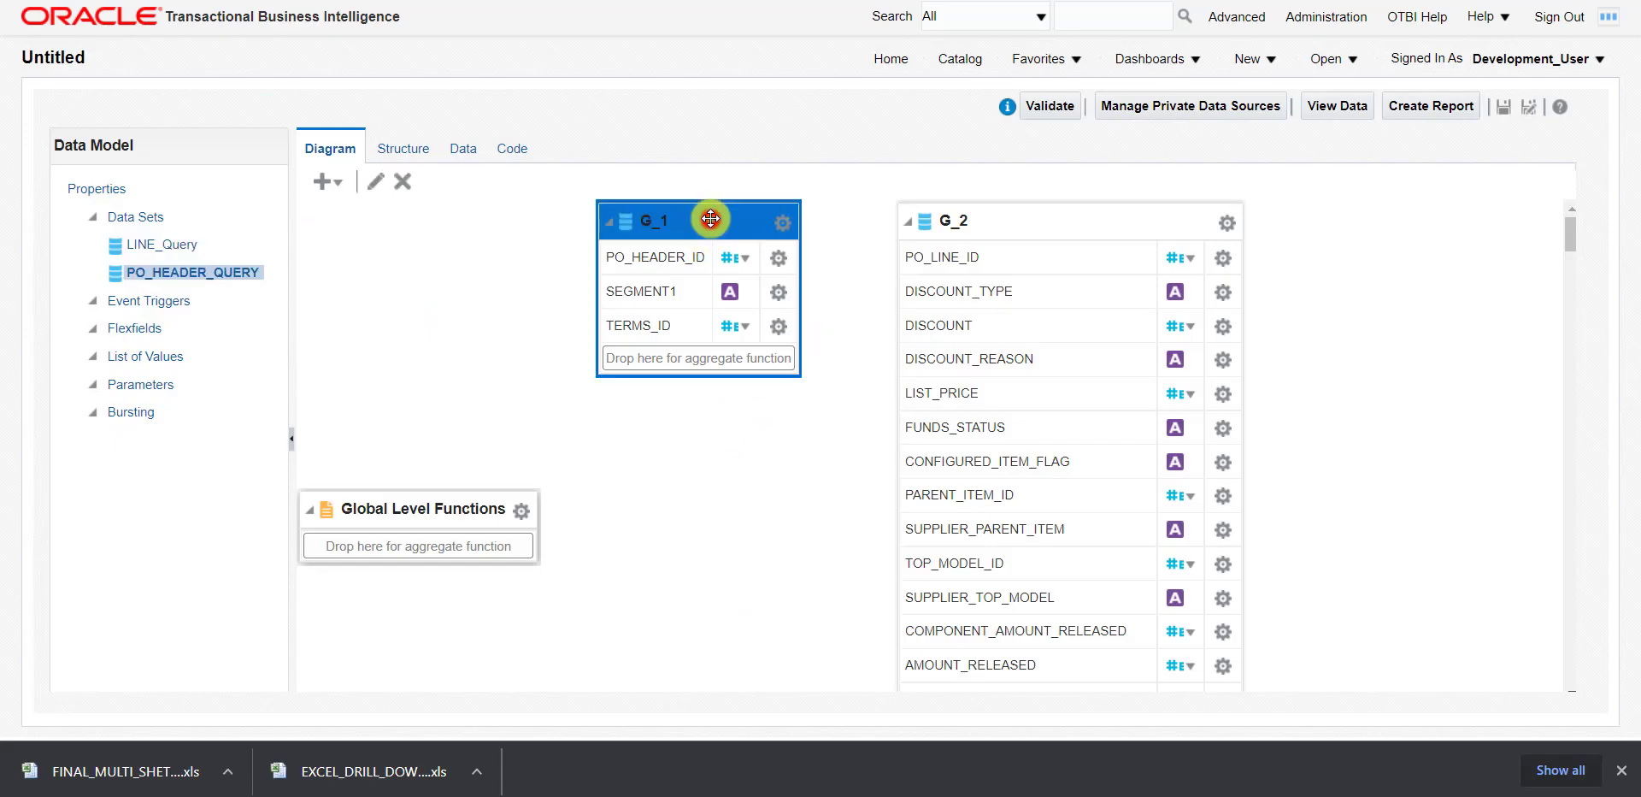
click(1065, 219)
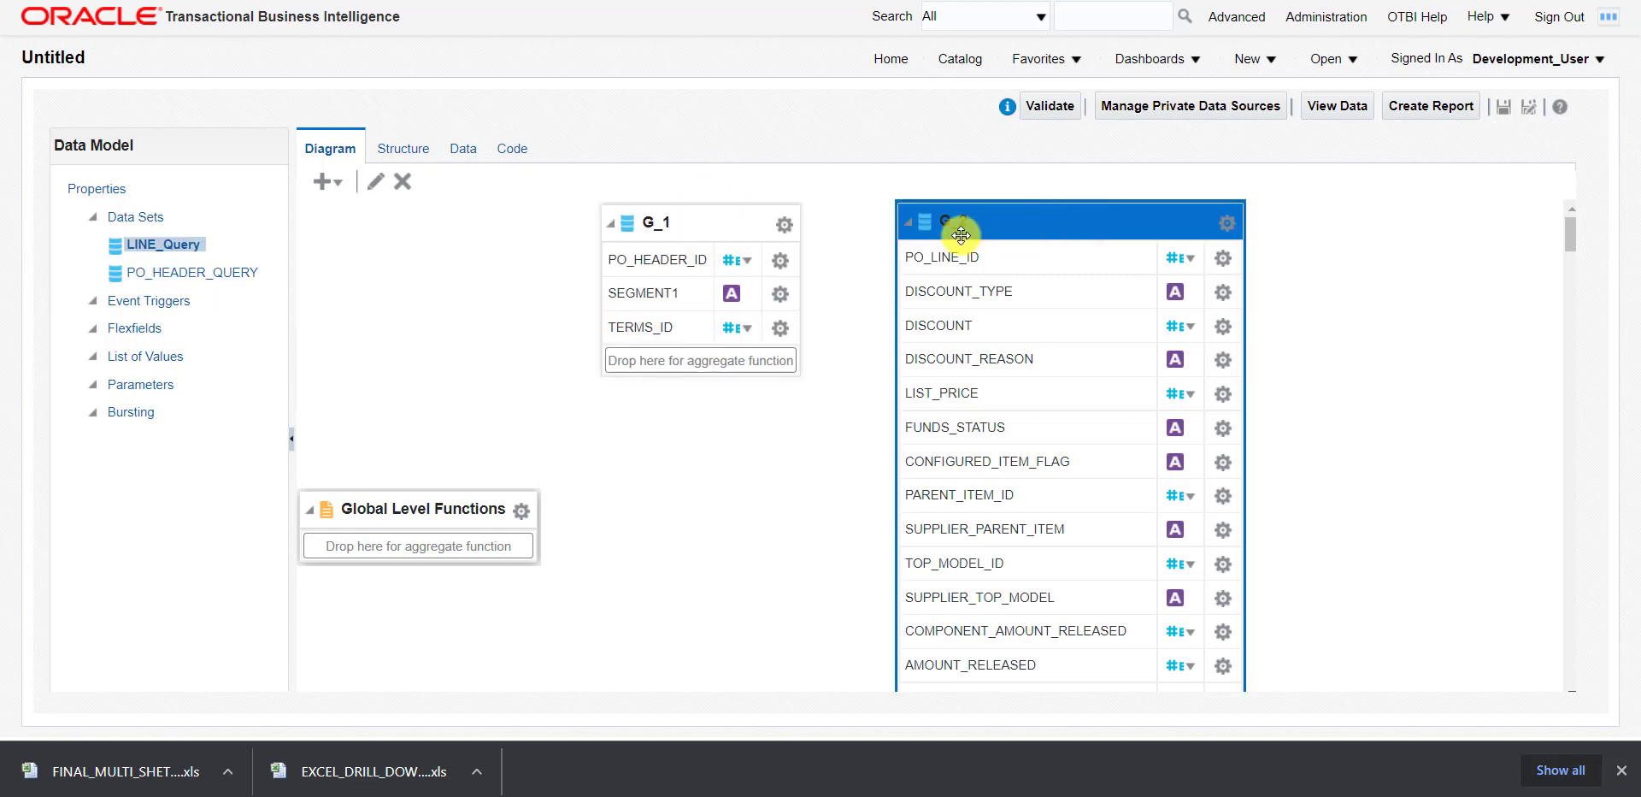
click(687, 224)
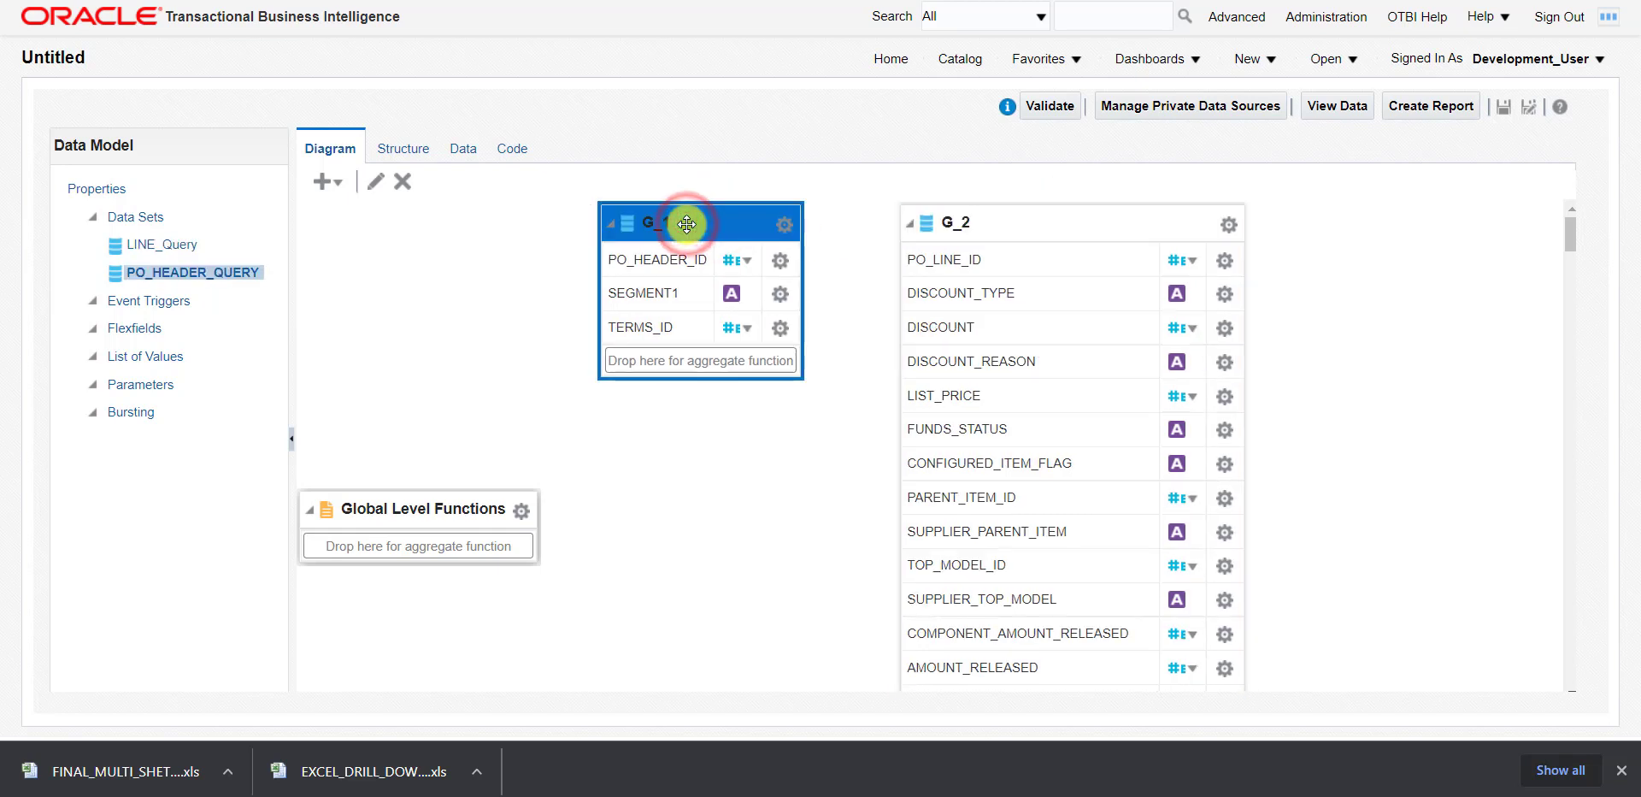
click(1011, 225)
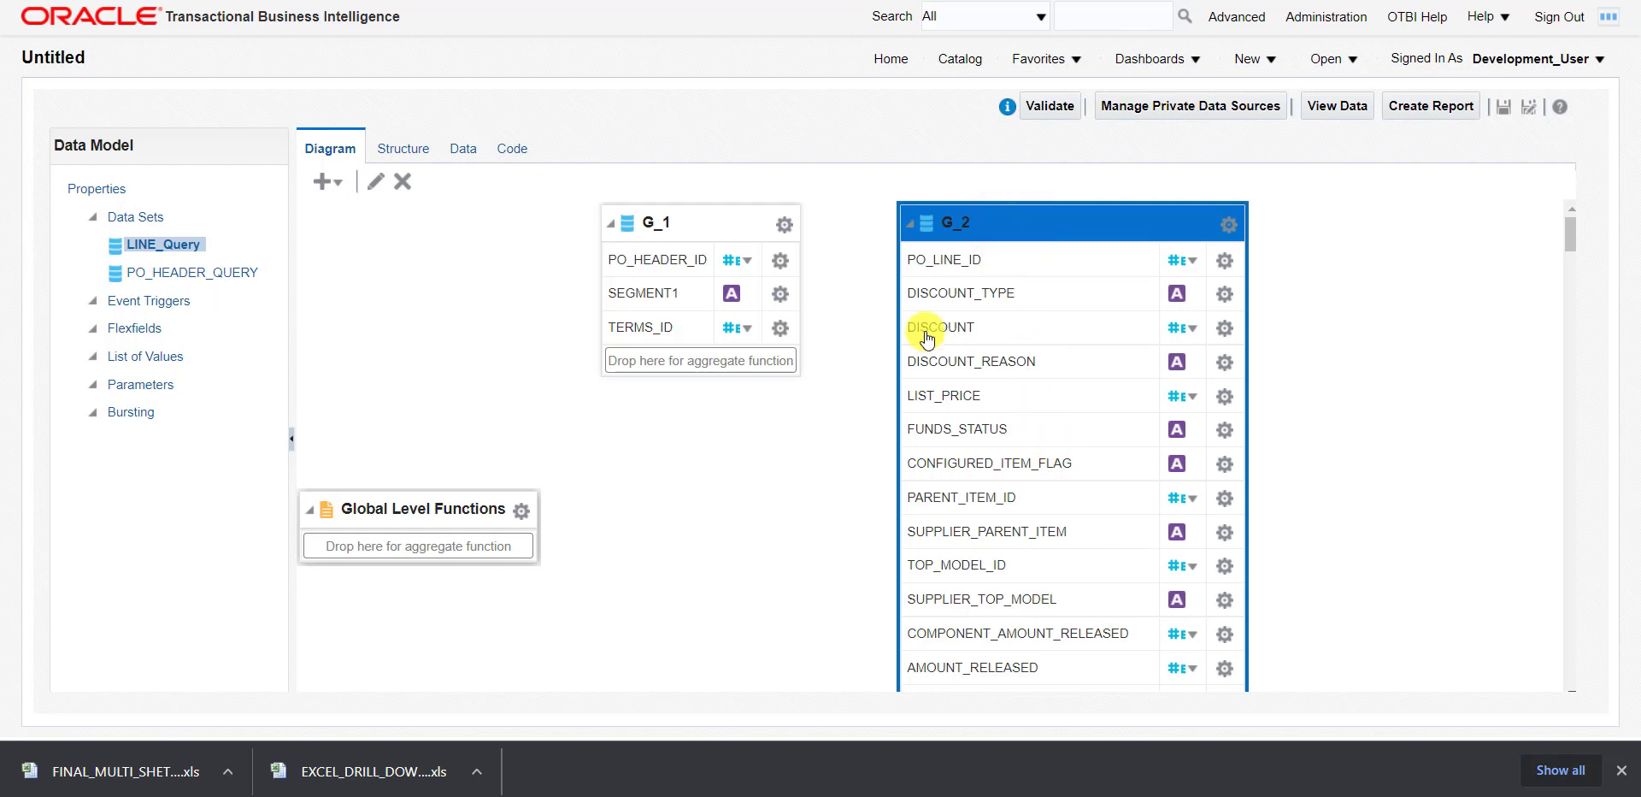
click(703, 222)
click(1035, 222)
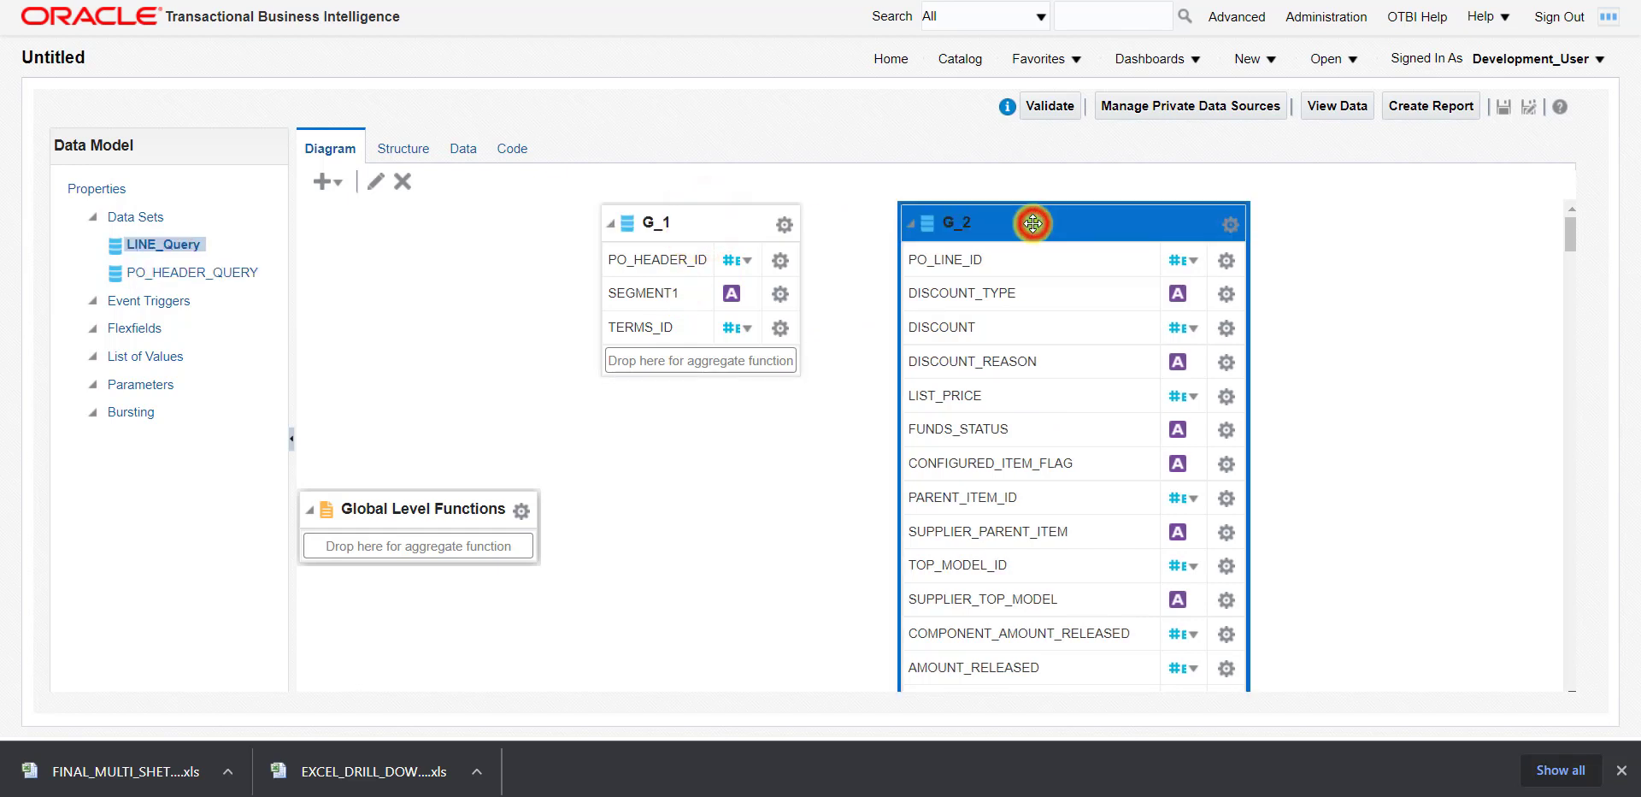
Show the data model's structure table and collapse the PO_HEADER_QUERY data set.
click(418, 163)
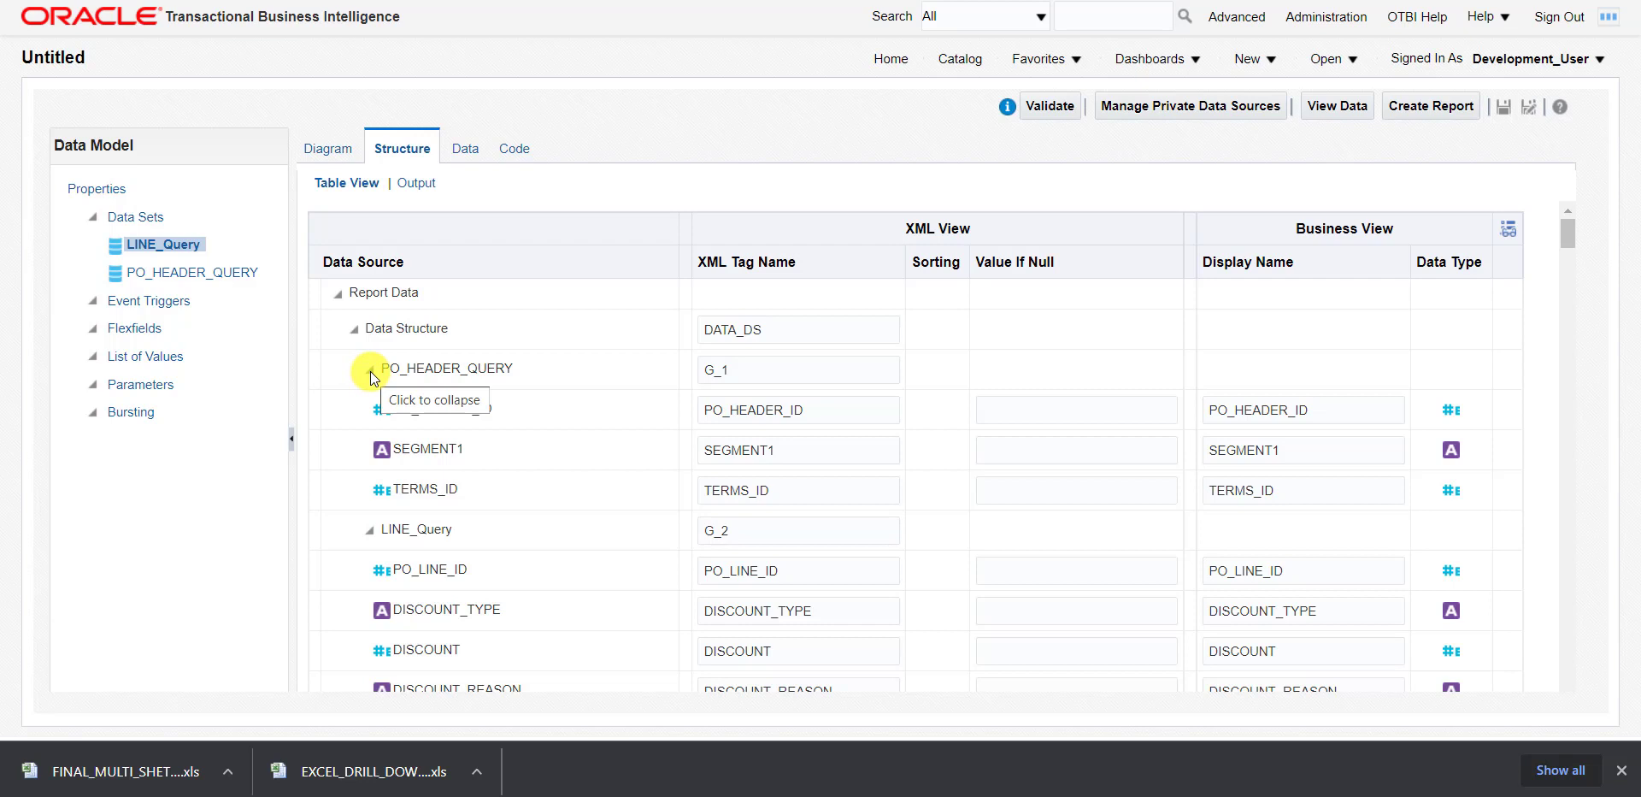
click(371, 375)
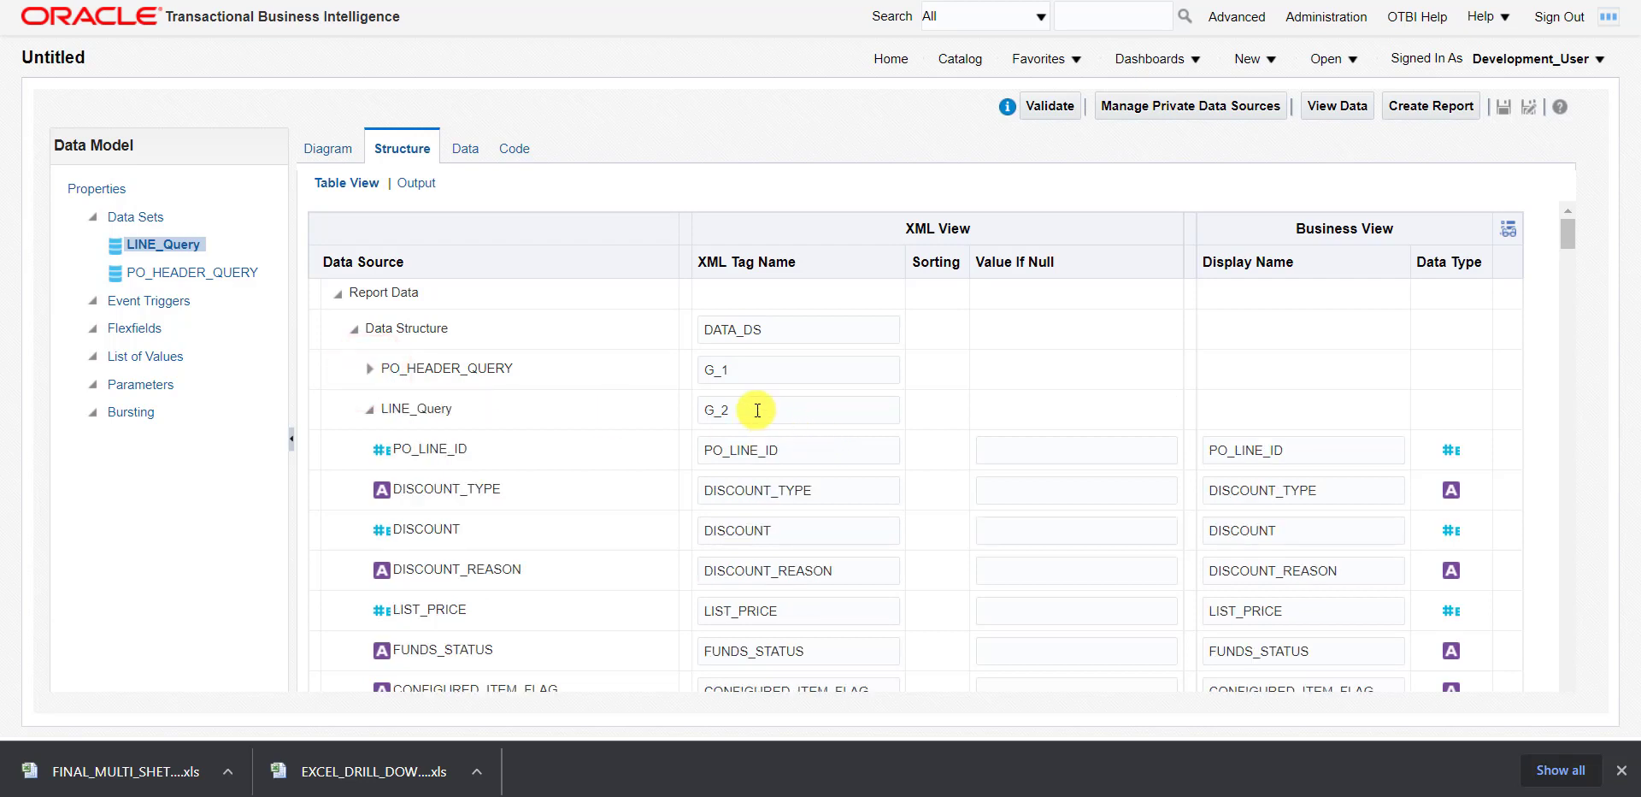
click(778, 422)
Change both the XML tag name and the display name of LINE_Query's PO_HEADER_ID column to POHEADER_ID.
scroll(793, 554, down, 1)
scroll(792, 554, down, 4)
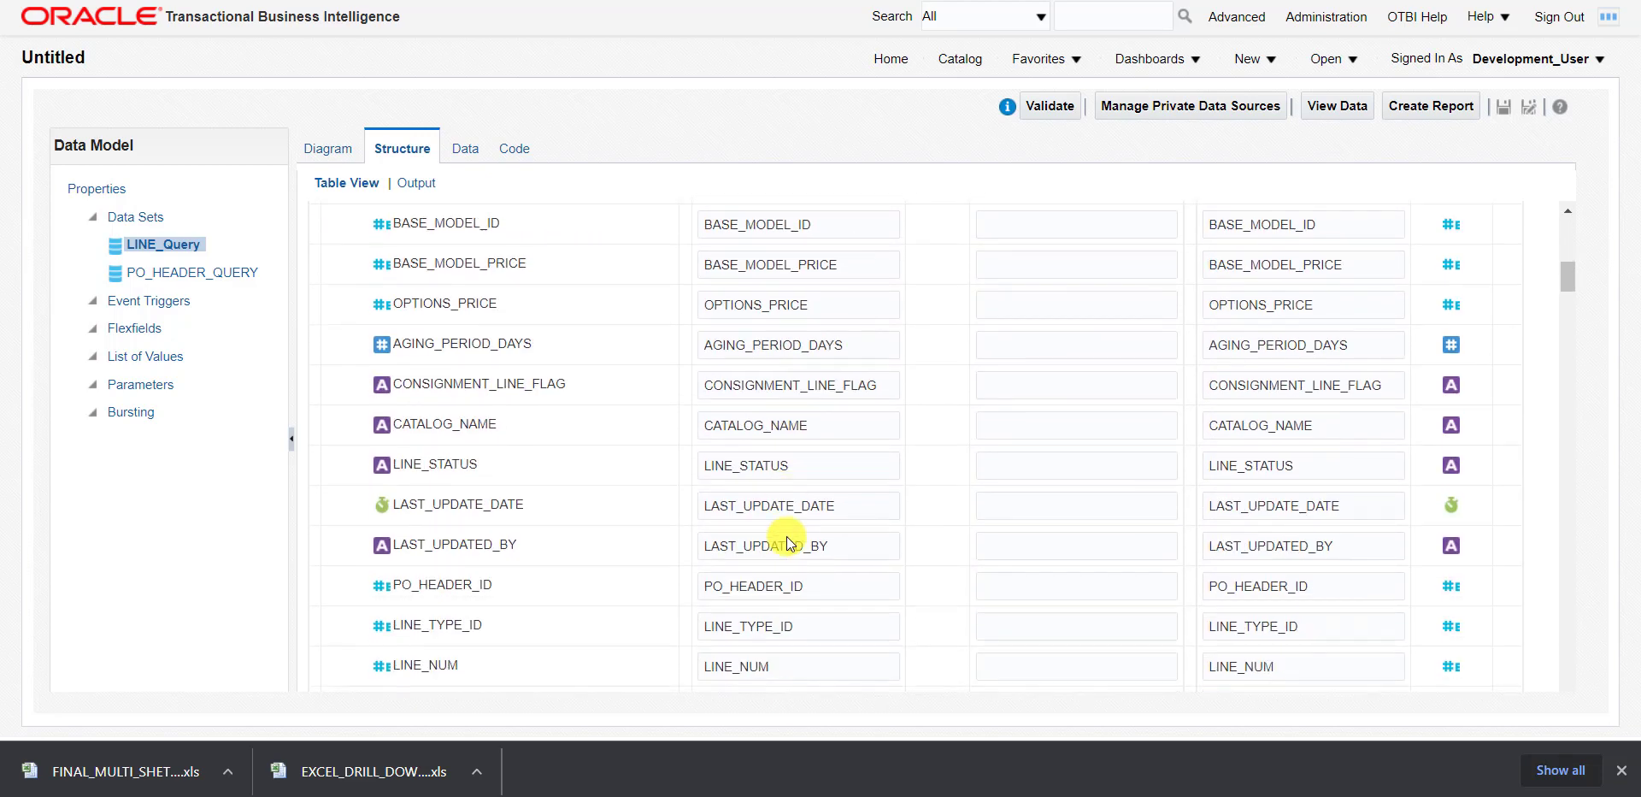
scroll(786, 545, down, 3)
scroll(788, 532, down, 7)
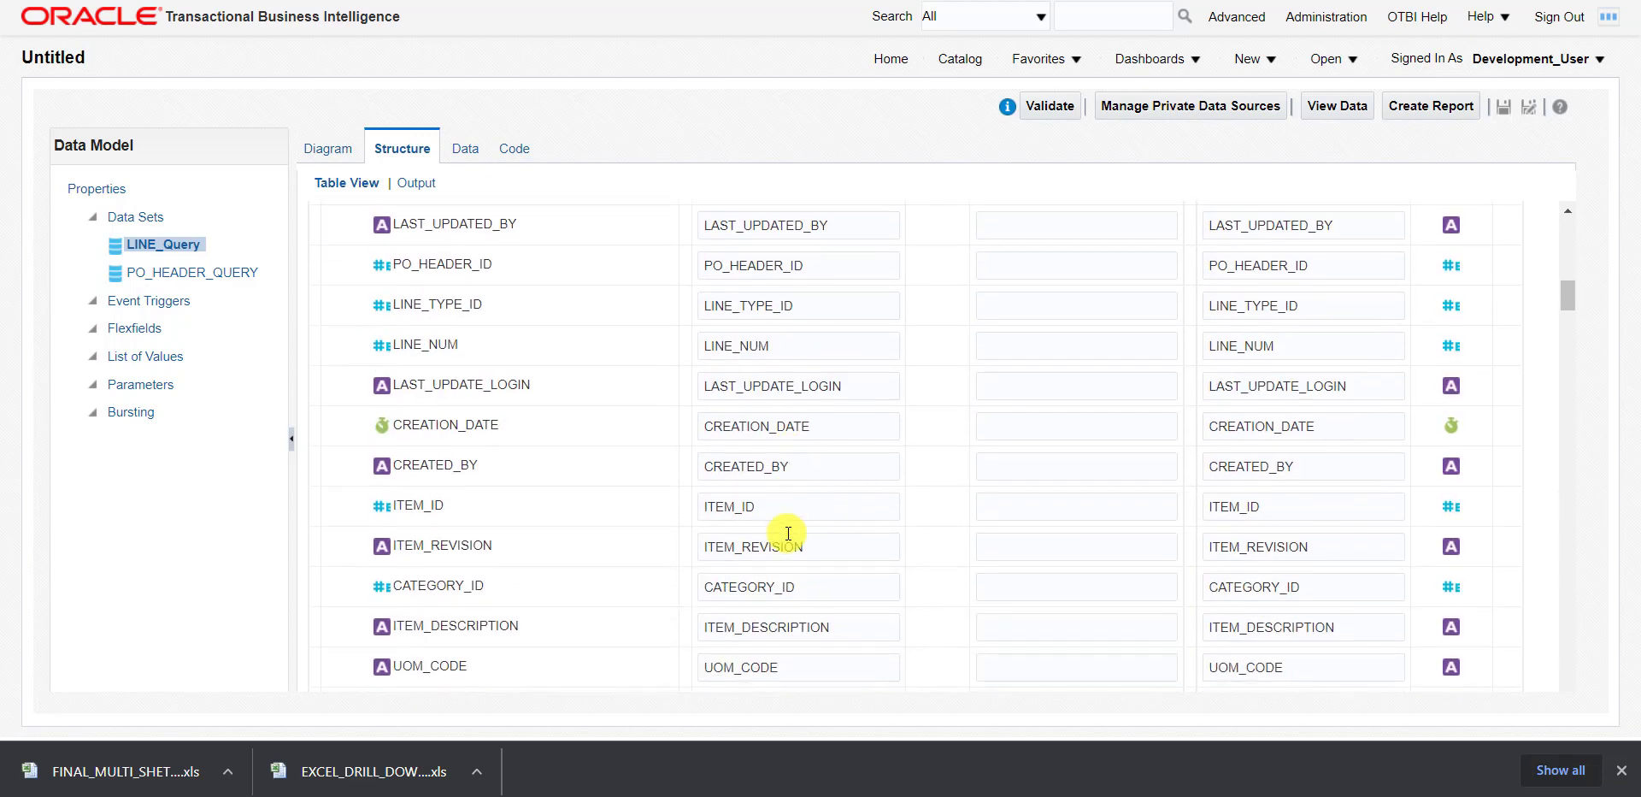
scroll(787, 533, down, 3)
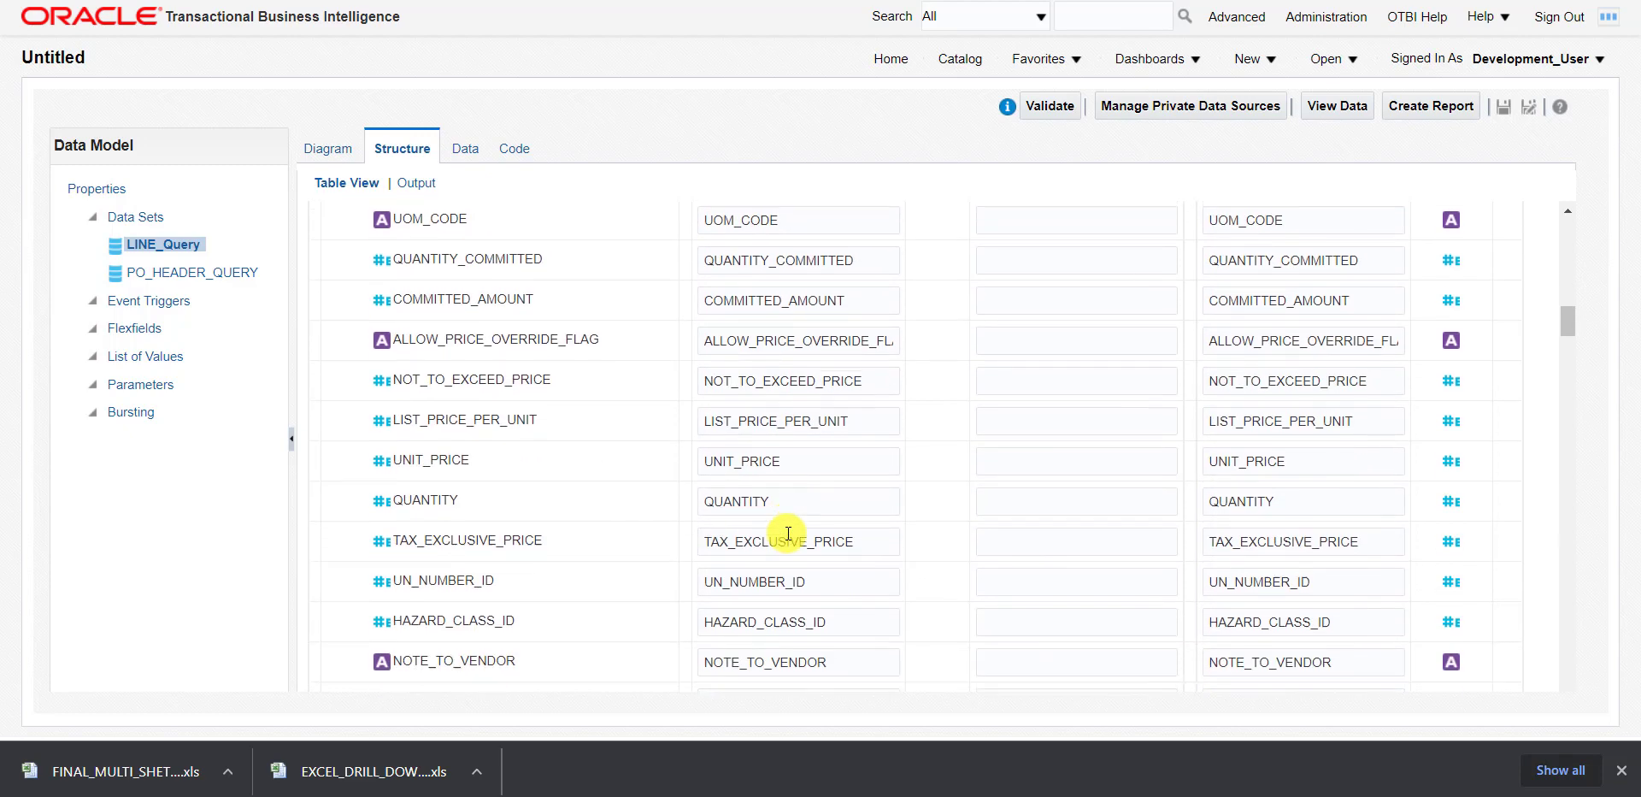
scroll(787, 534, down, 7)
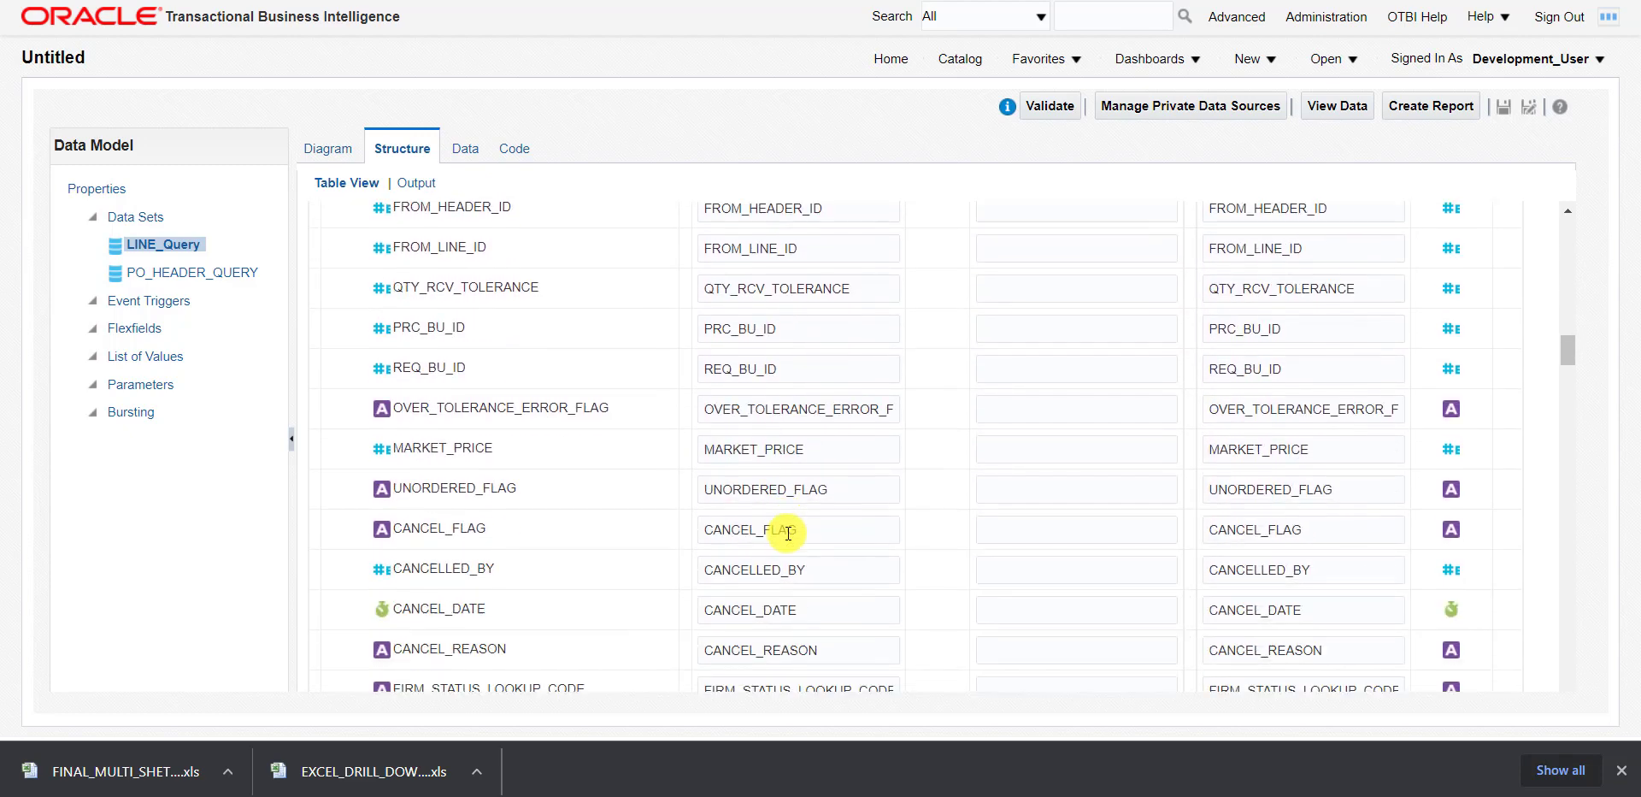
scroll(782, 529, up, 5)
click(748, 462)
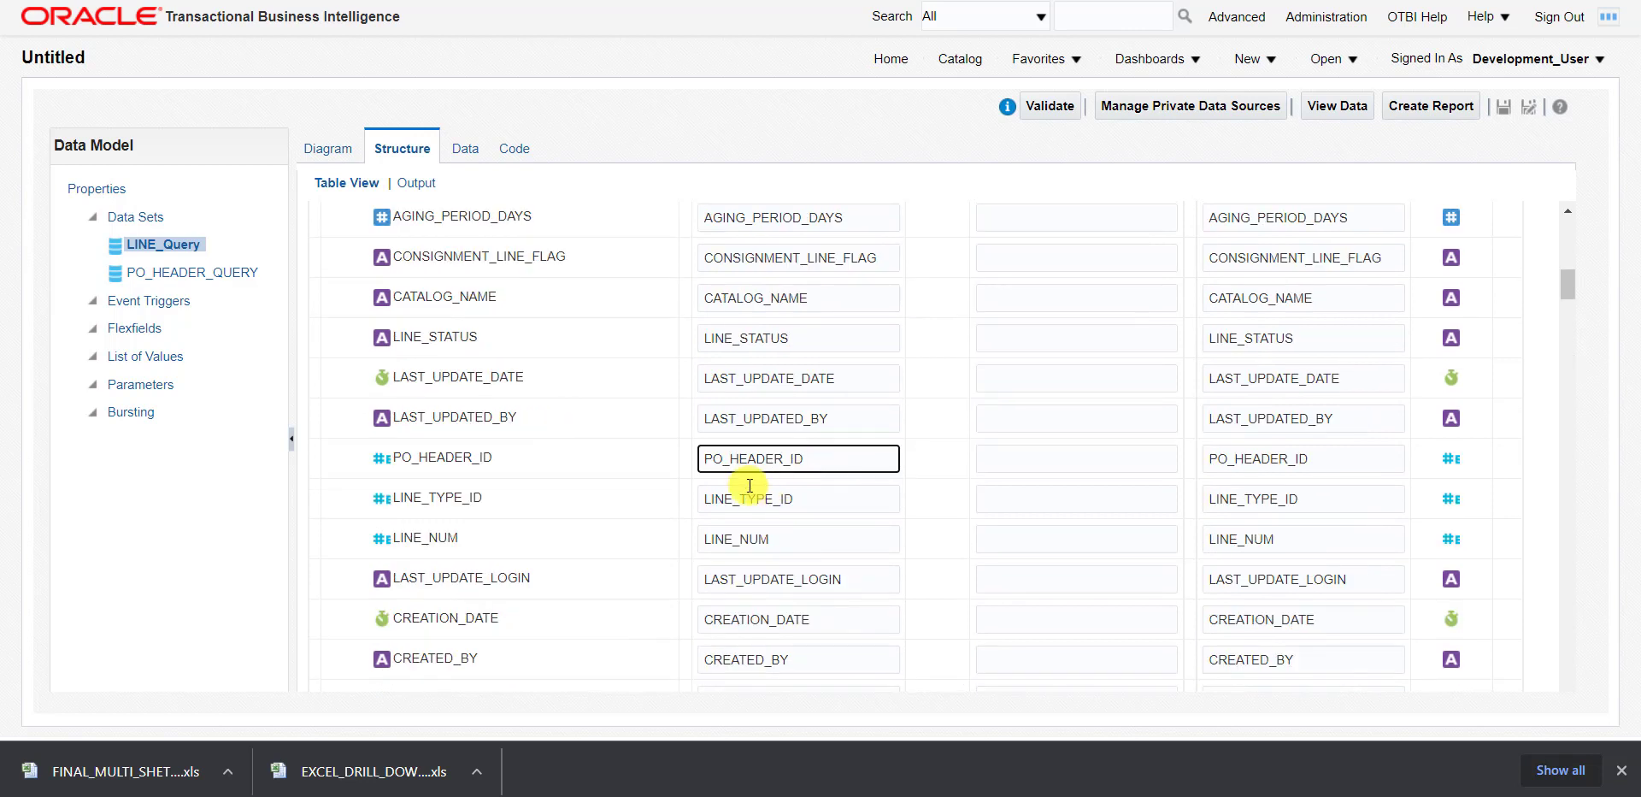
click(733, 457)
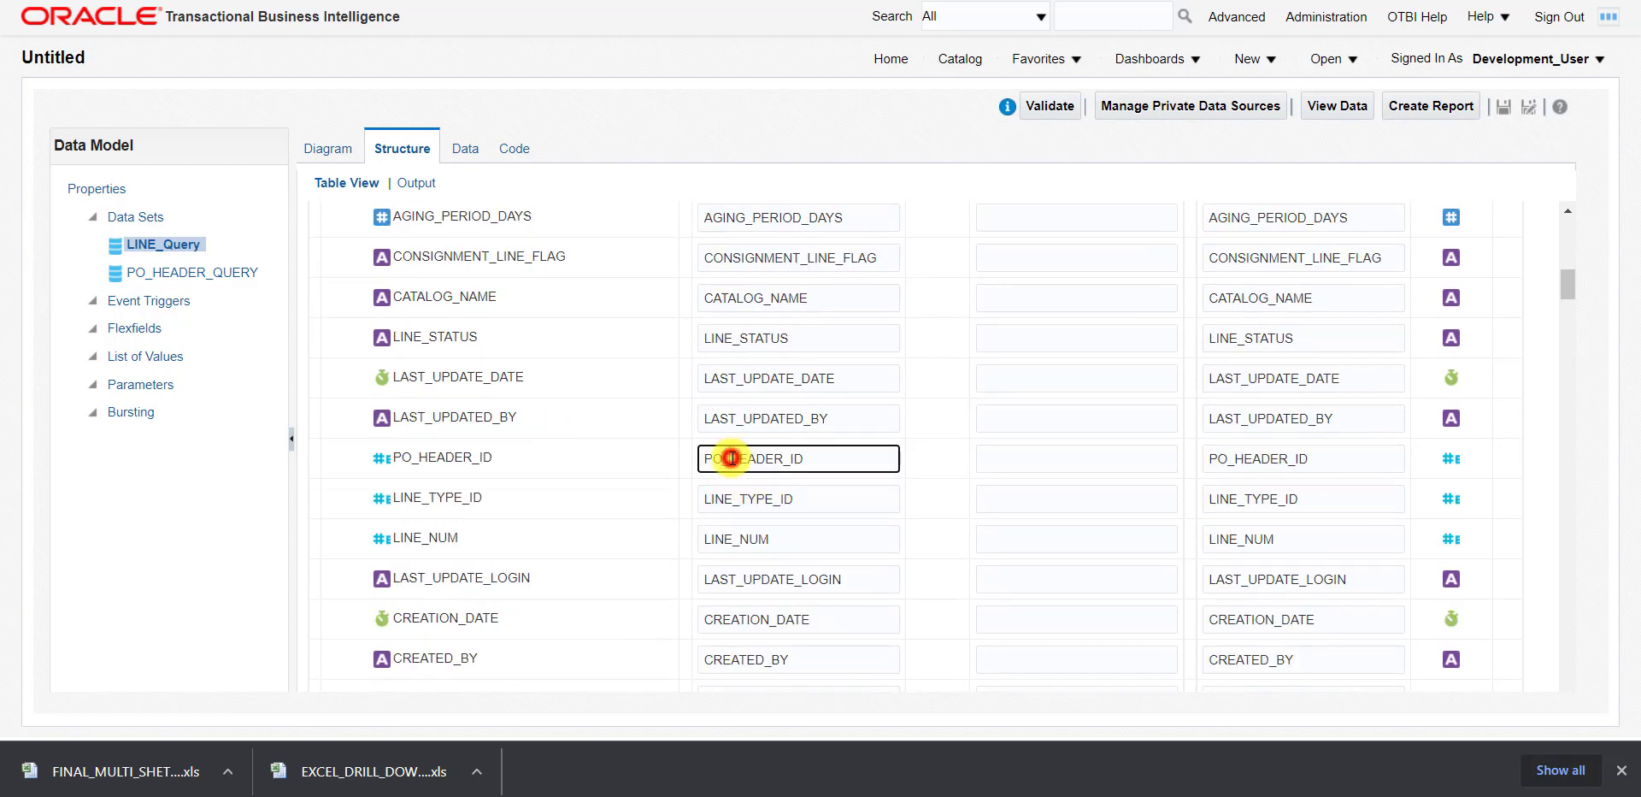
key(BackSpace)
click(1237, 459)
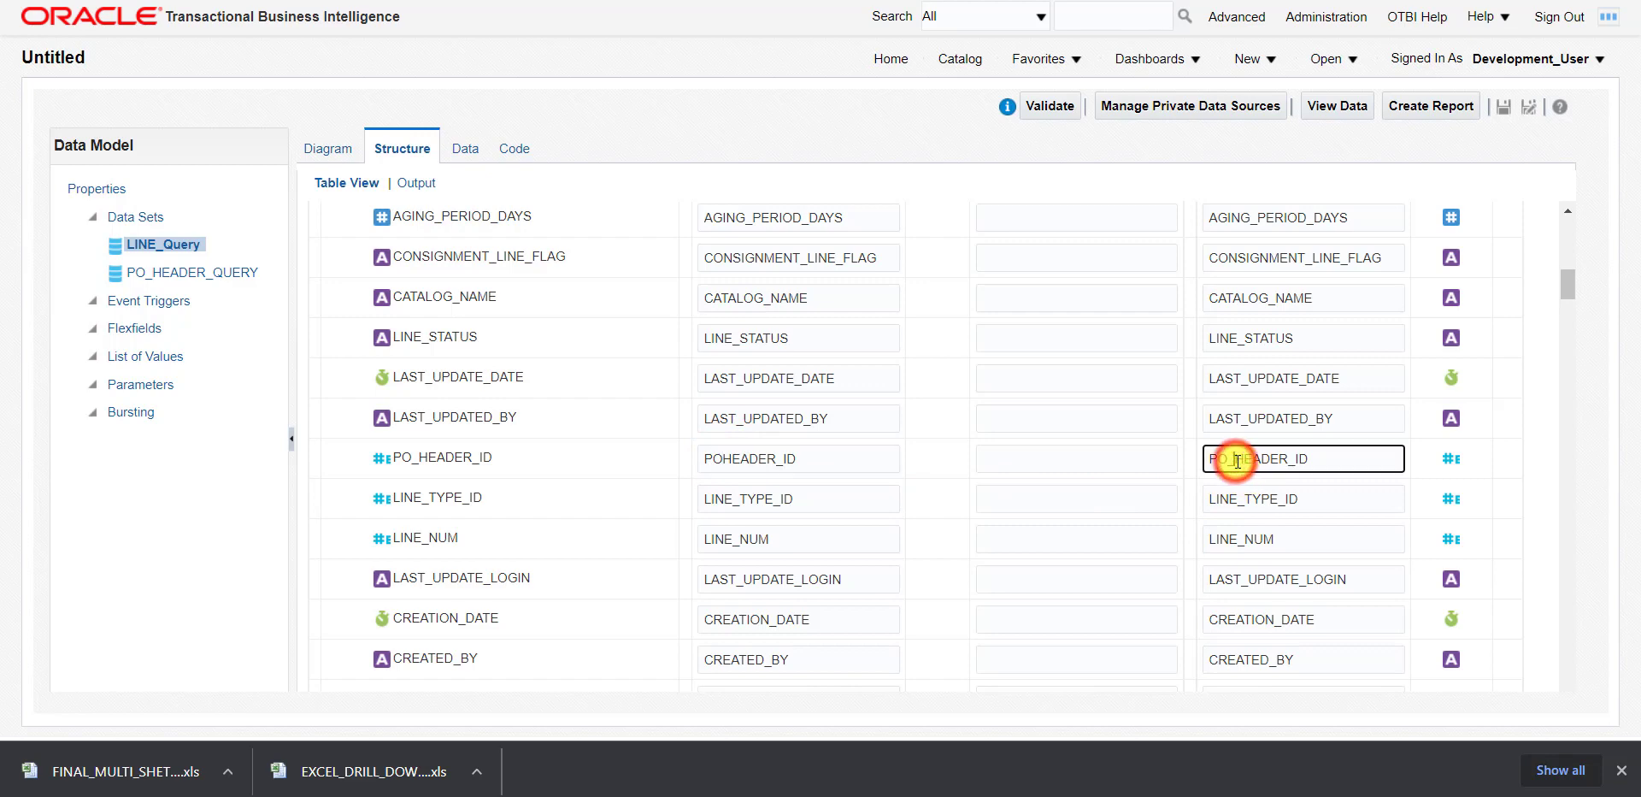
key(BackSpace)
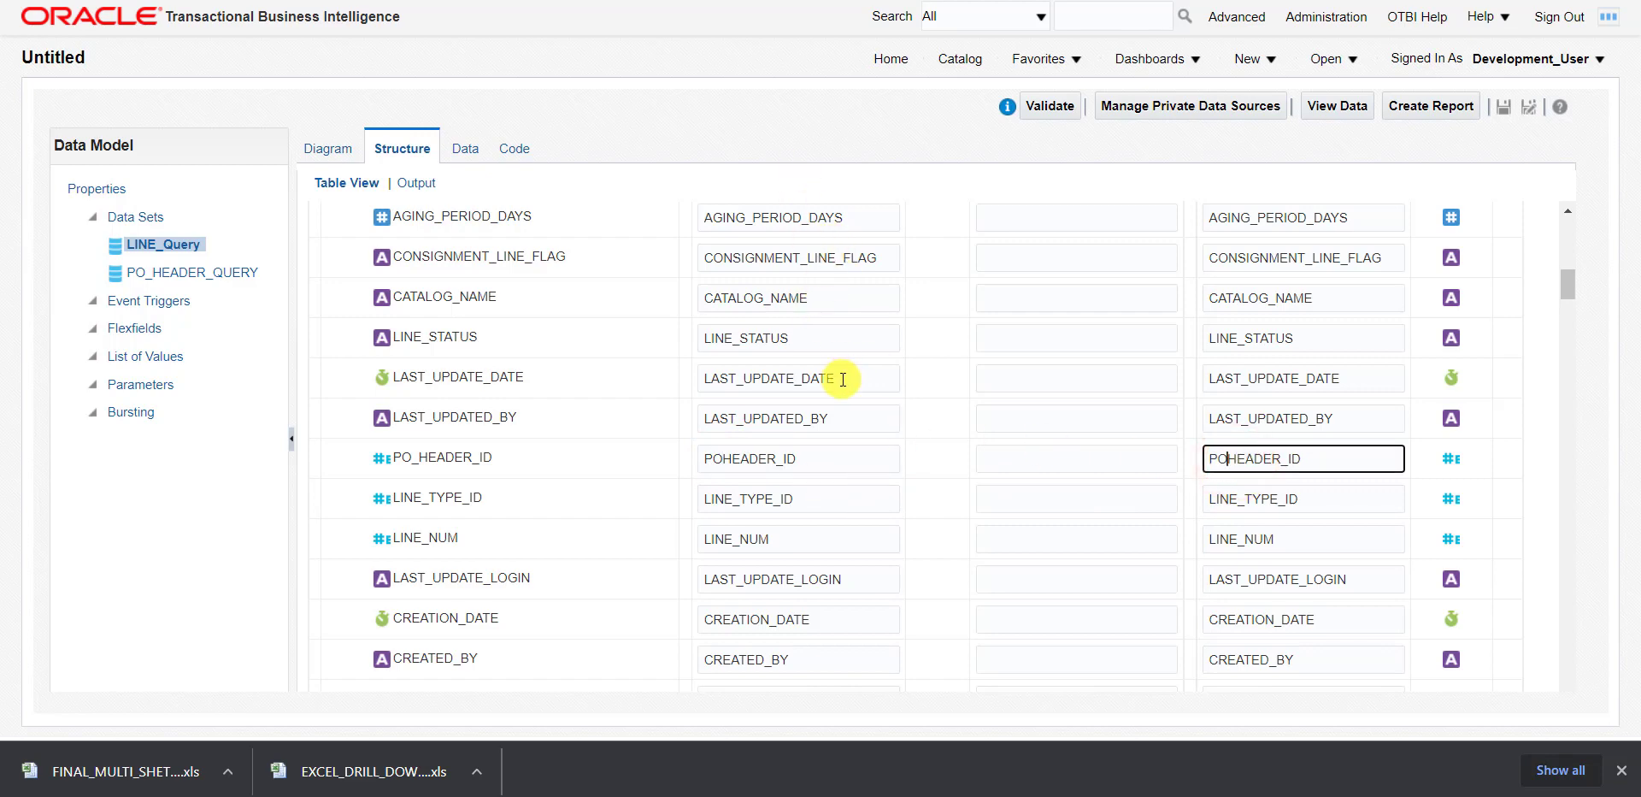
scroll(1258, 451, up, 10)
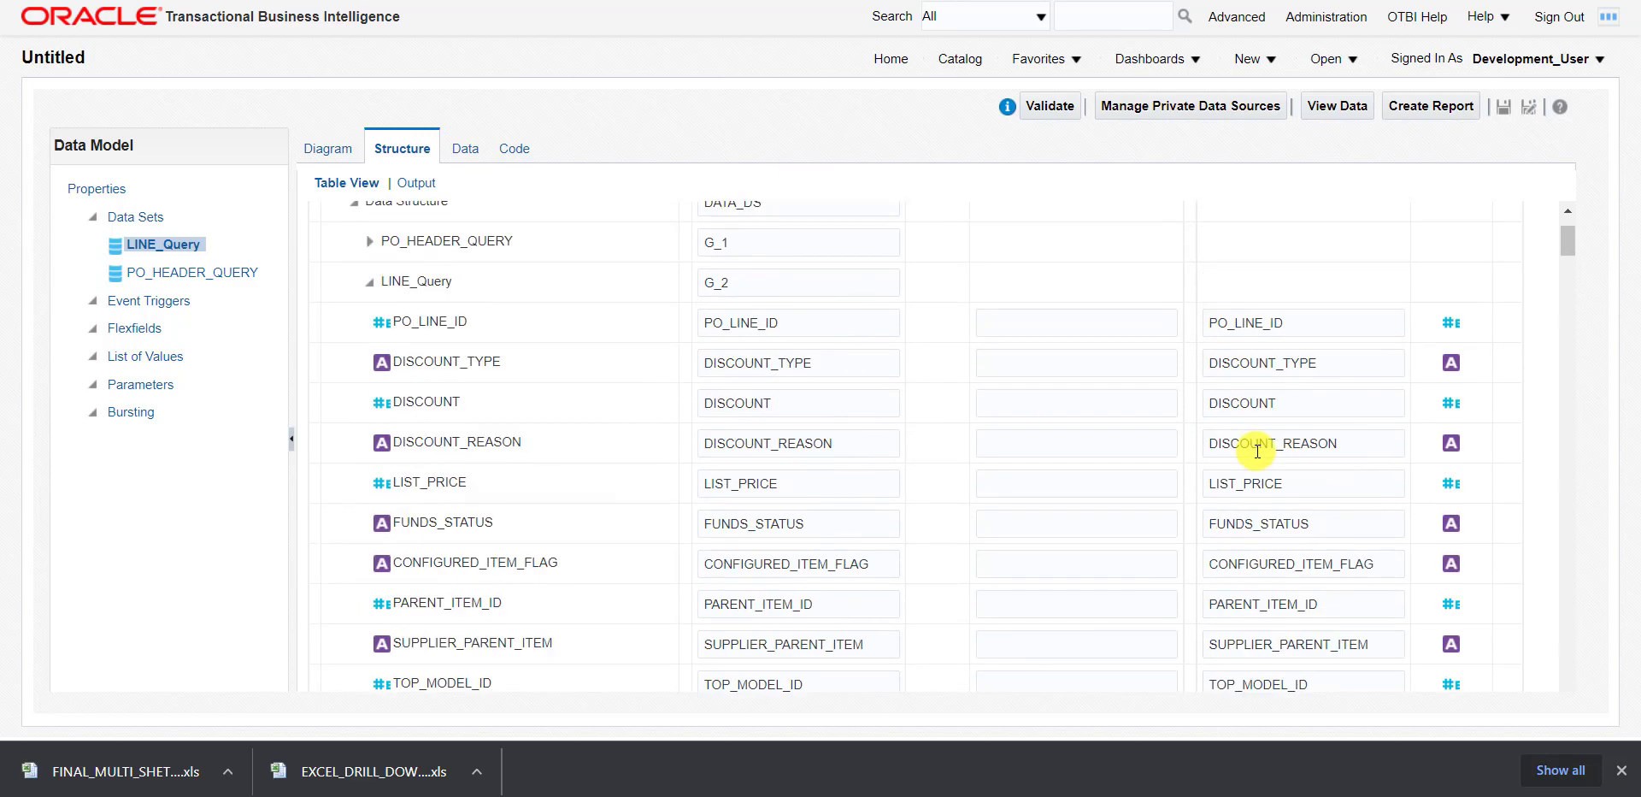
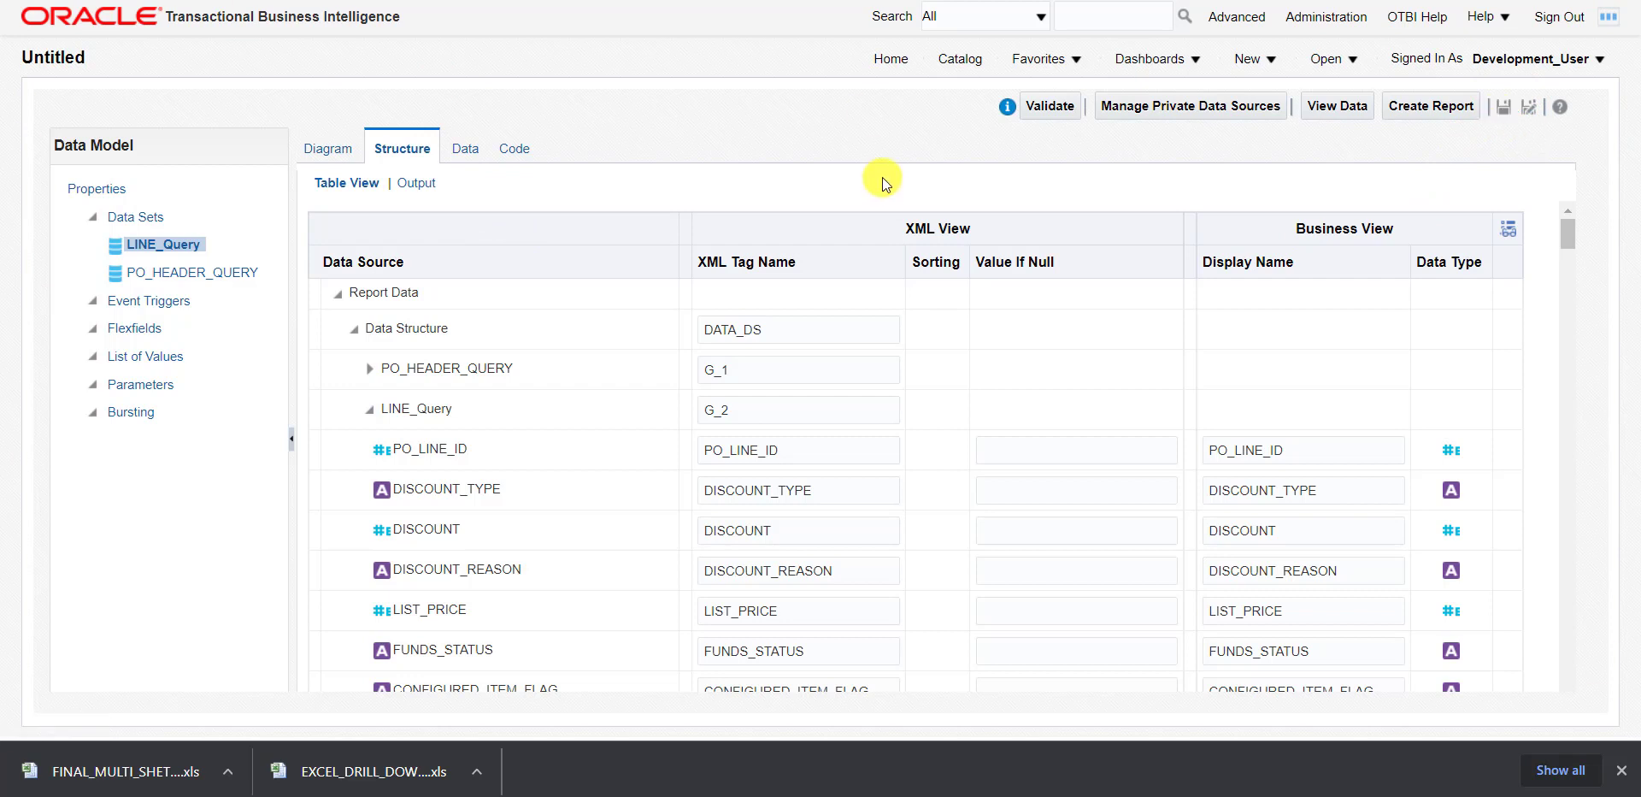
Save the data model in /Shared Folders/EXCEL_TEMPLATE as MULTISHEET_EXCEL_TEMPLATE, using the same text as its description.
click(1504, 106)
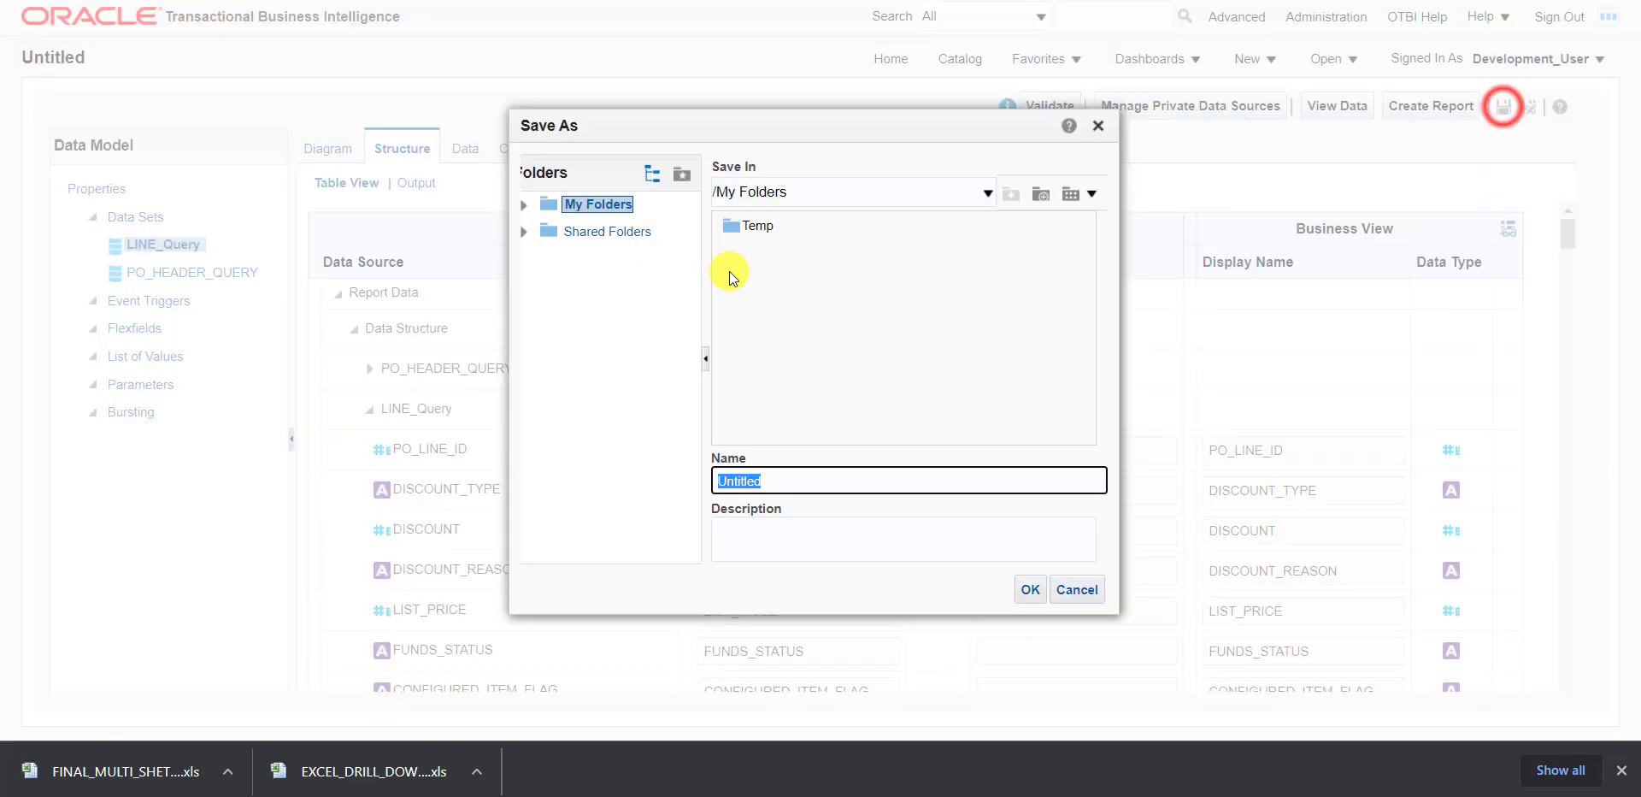
click(597, 230)
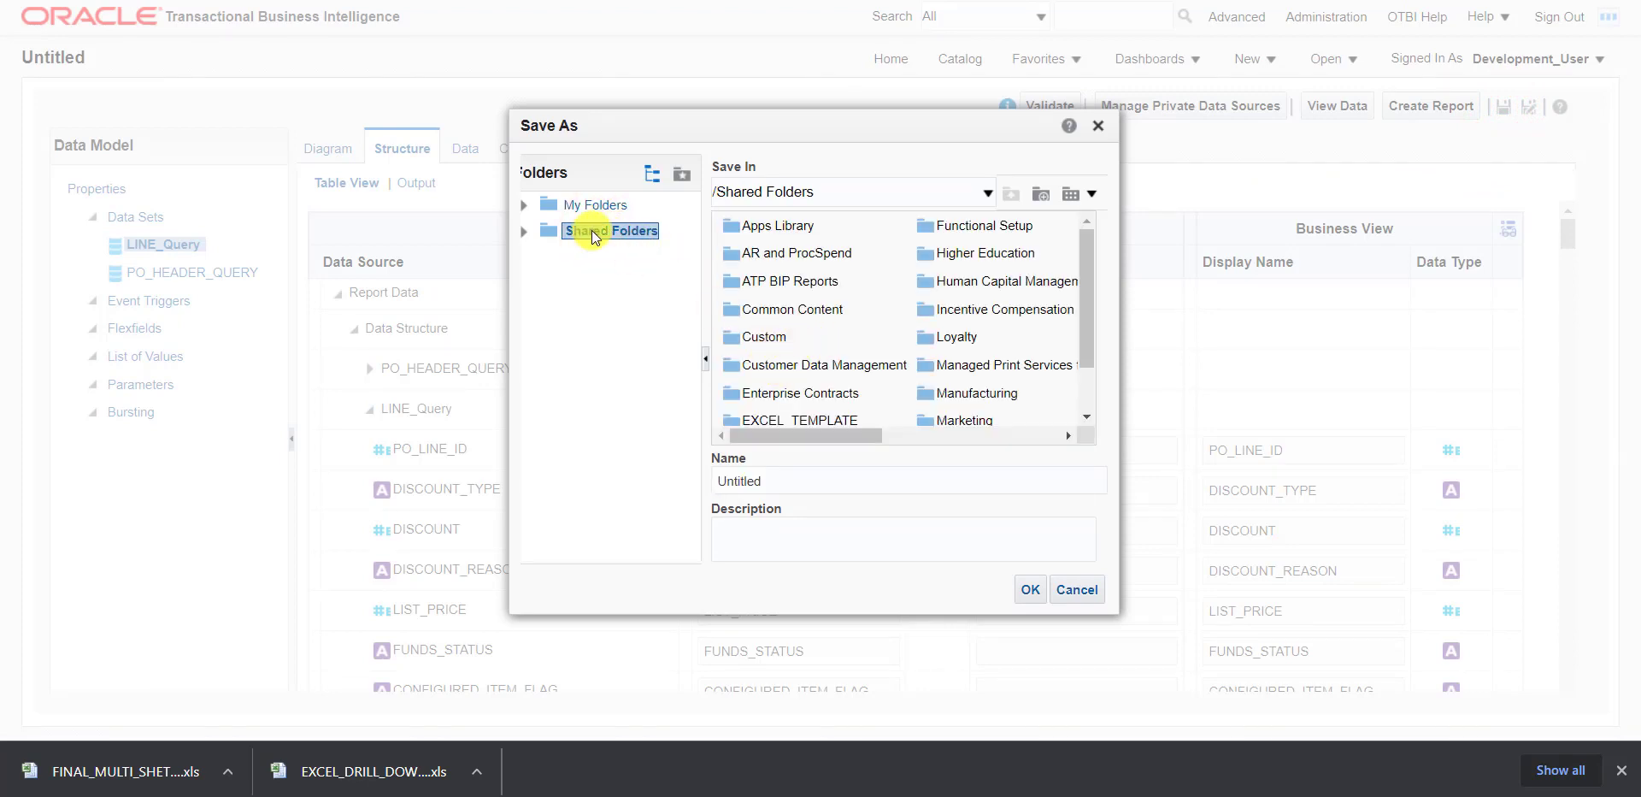
click(776, 420)
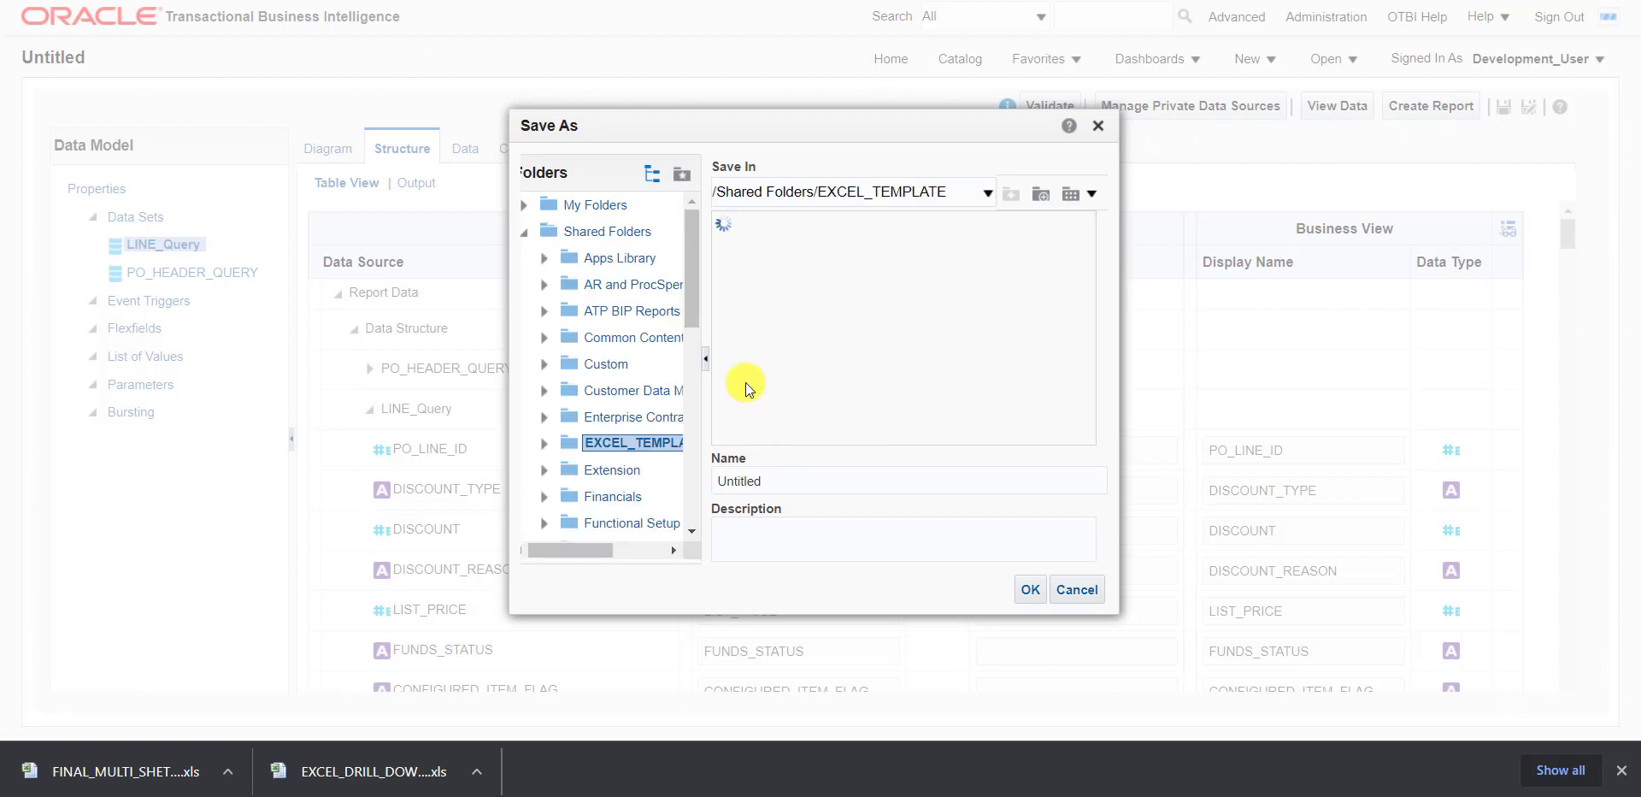
drag(774, 481, 710, 479)
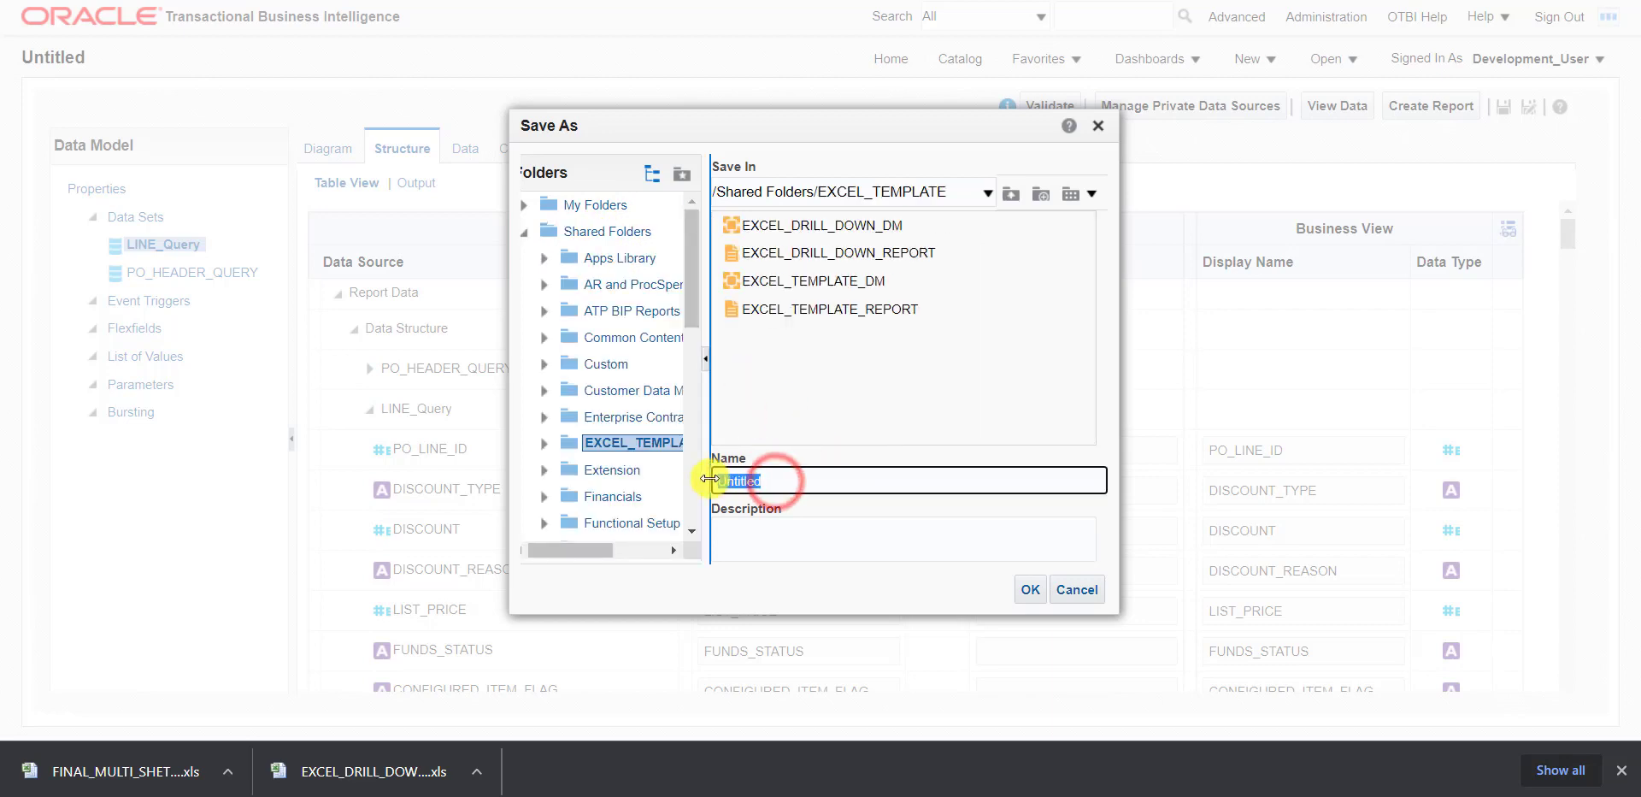
text(MU)
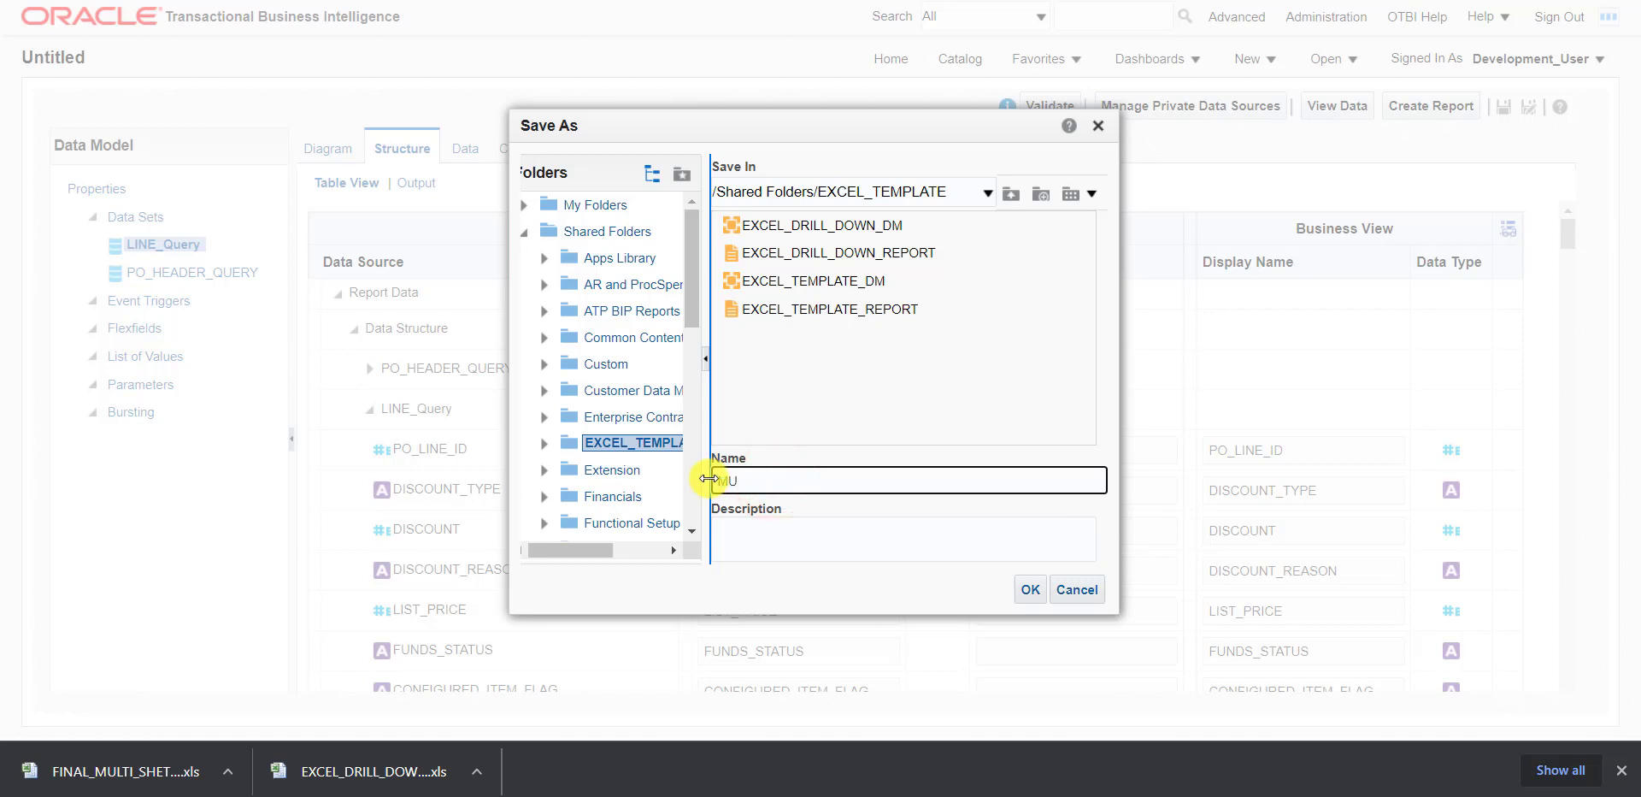
text(LTISHEET_EXCEL_TEMPLATE)
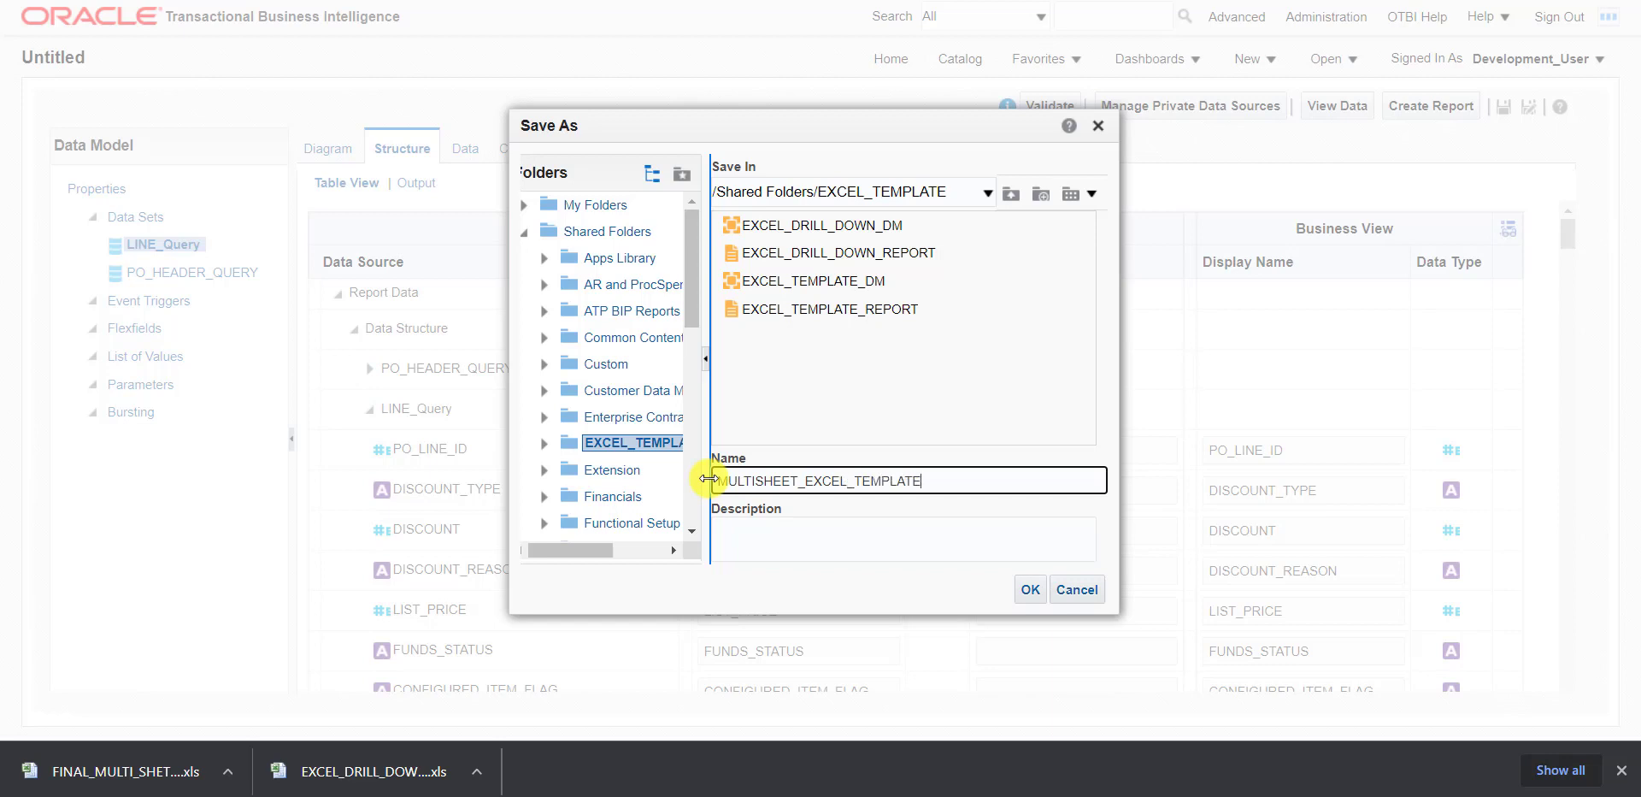
drag(952, 484, 701, 473)
key(ctrl+c)
click(804, 527)
key(ctrl+v)
click(1030, 589)
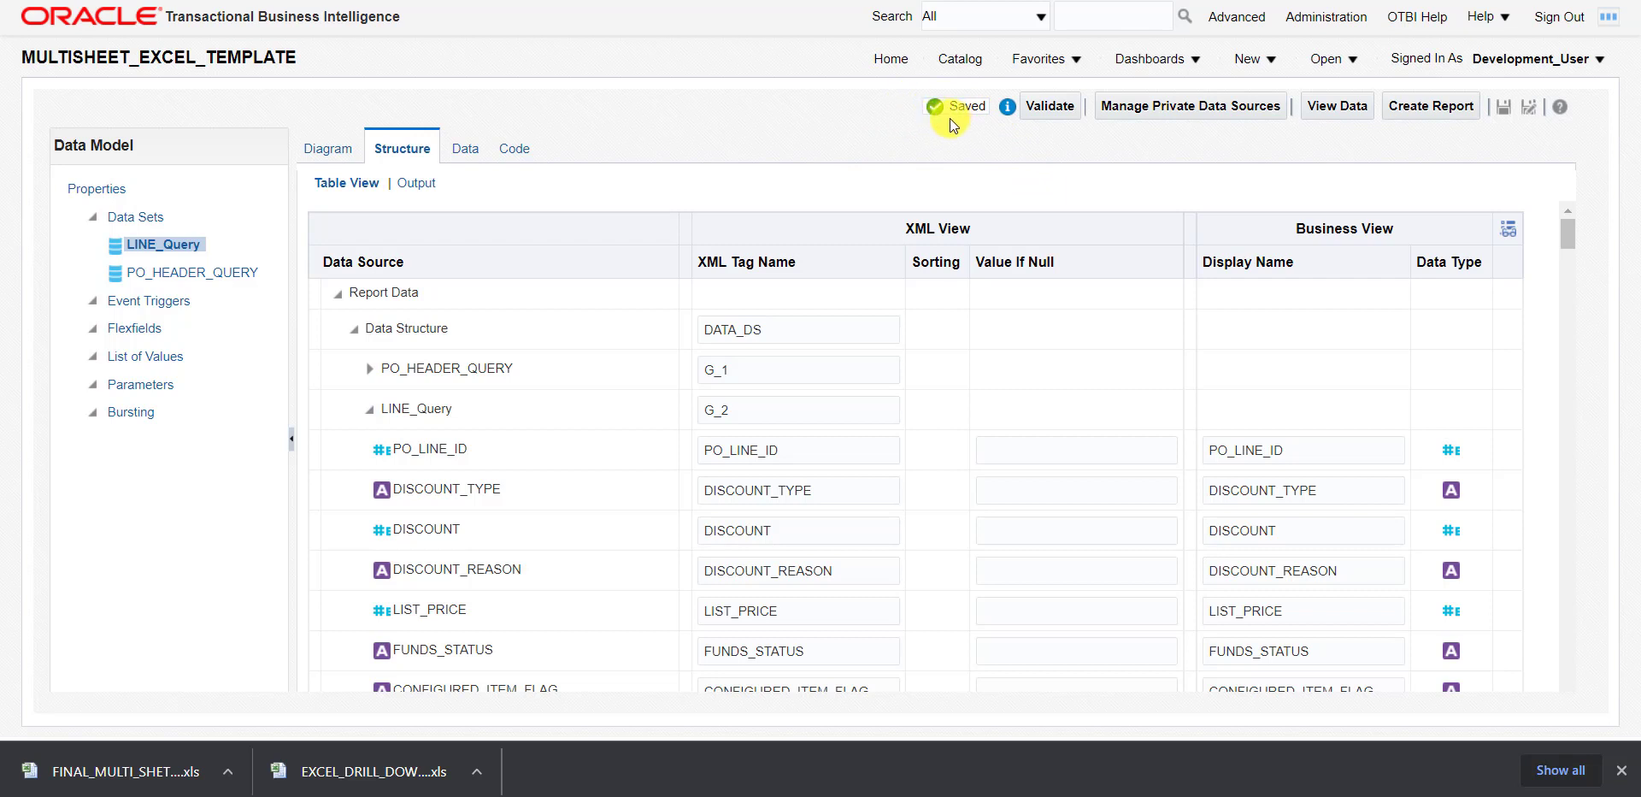
In the data model diagram, link G_1's PO_HEADER_ID to G_2's POHEADER_ID and save the data model.
click(335, 152)
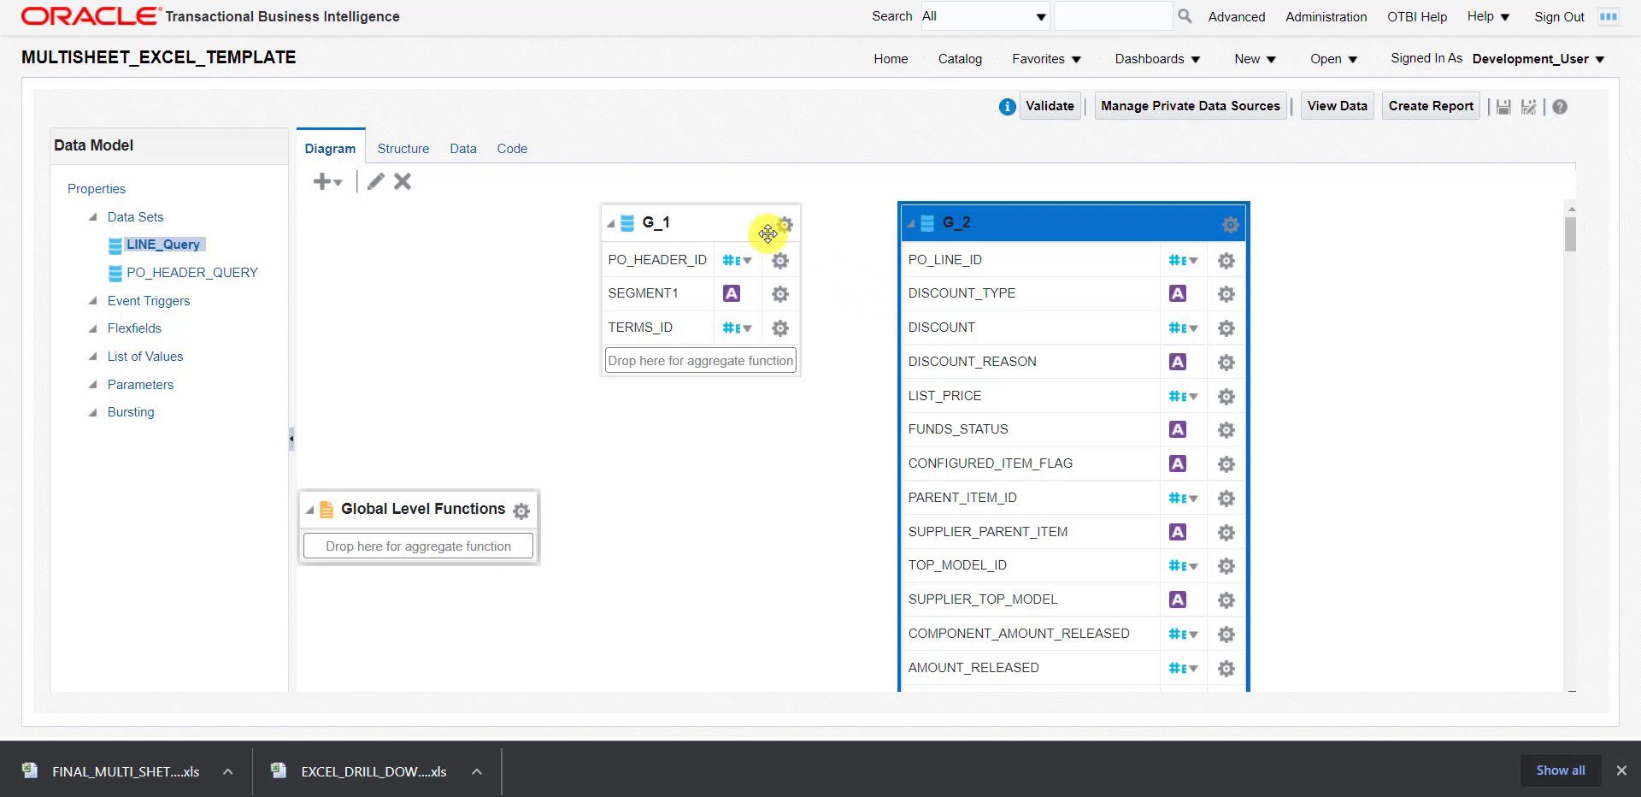
click(1043, 226)
click(723, 224)
click(994, 222)
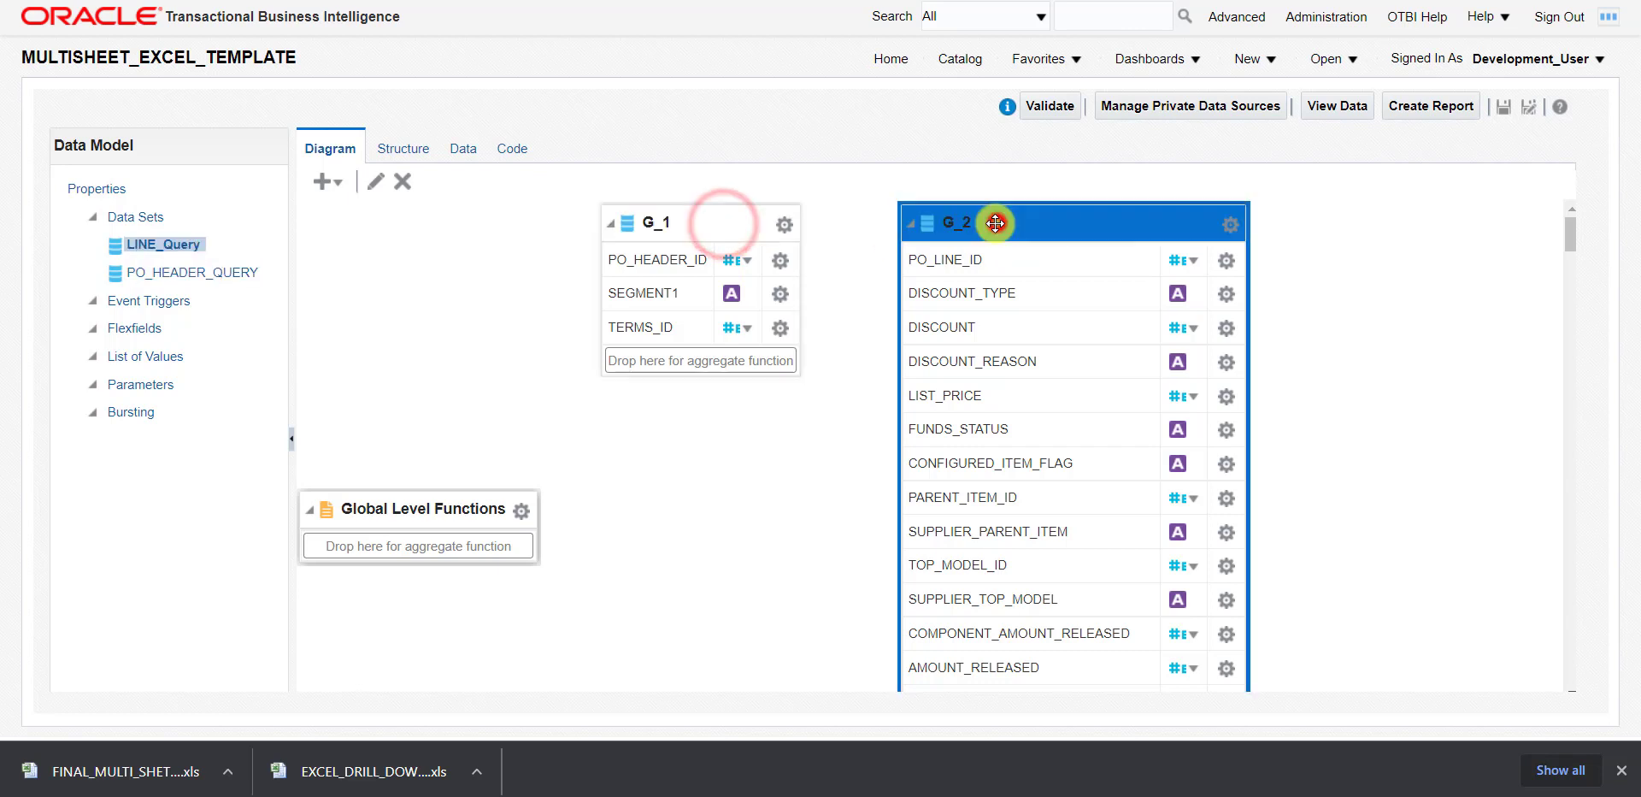
click(780, 268)
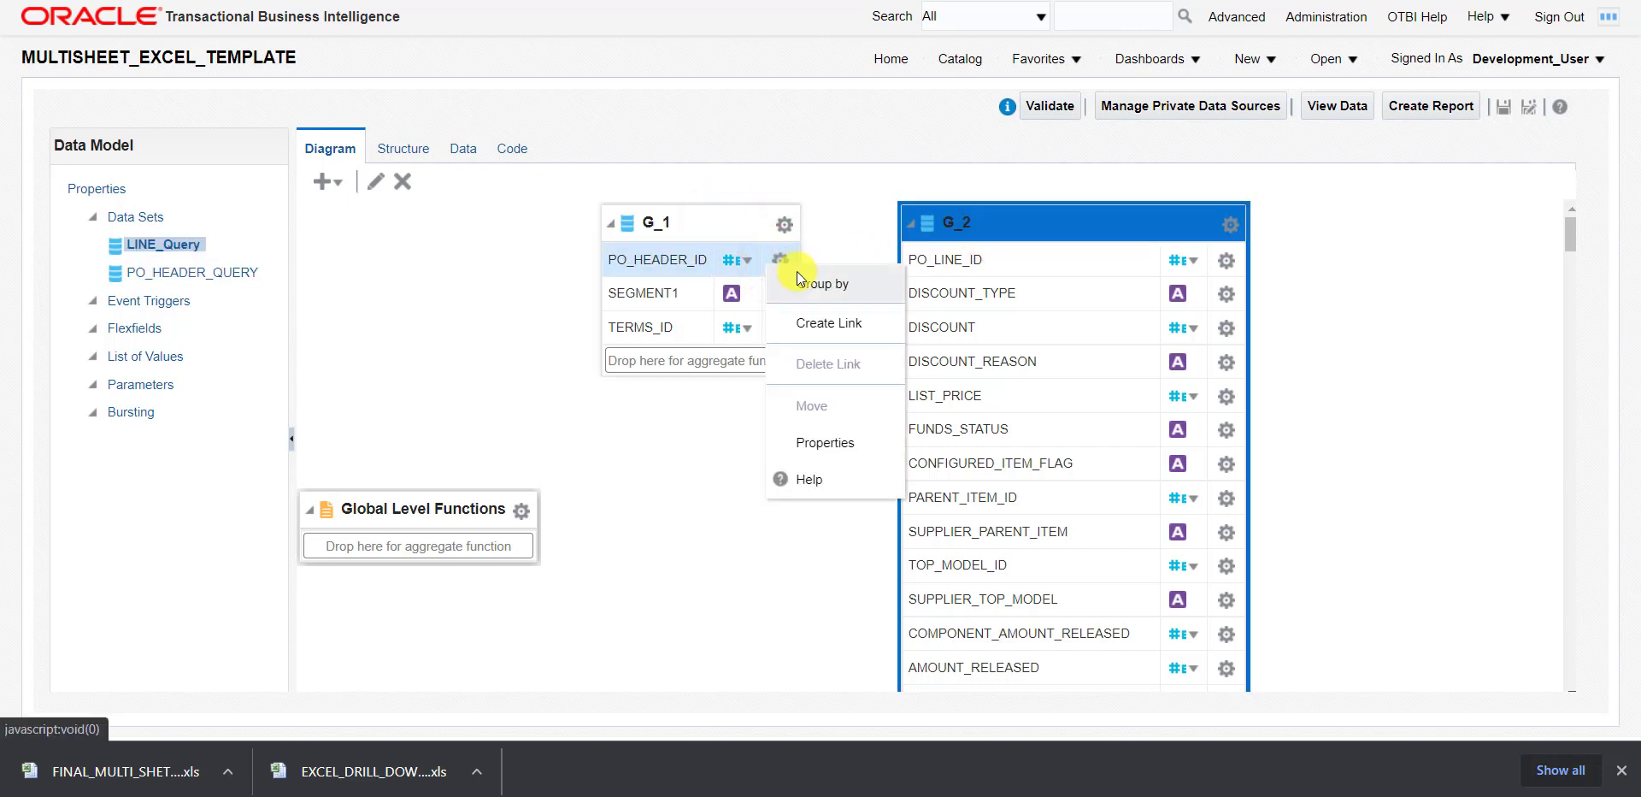
click(833, 322)
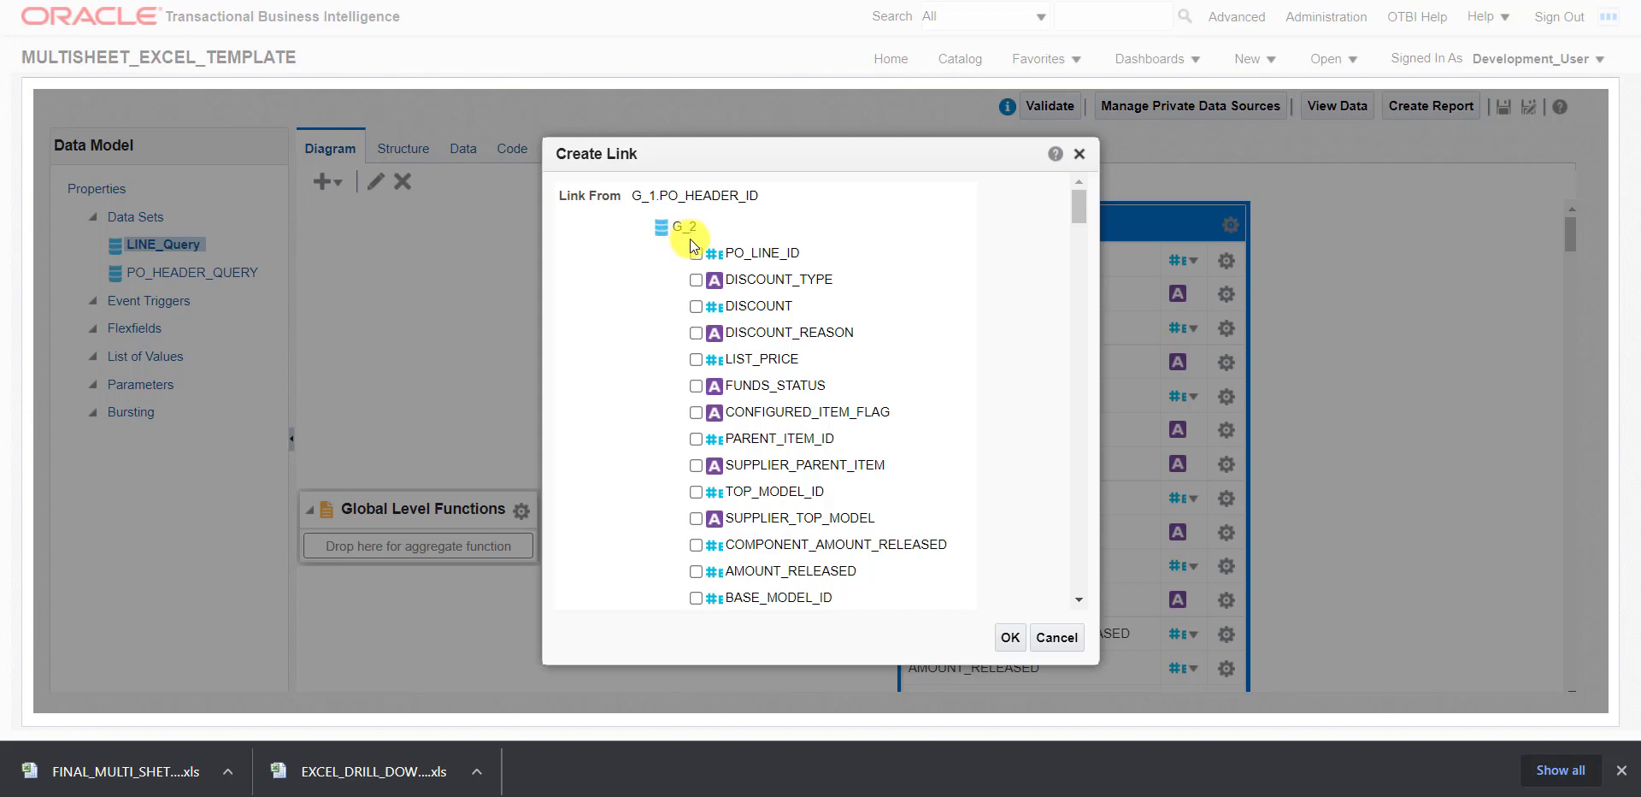
scroll(797, 485, down, 8)
scroll(797, 486, down, 5)
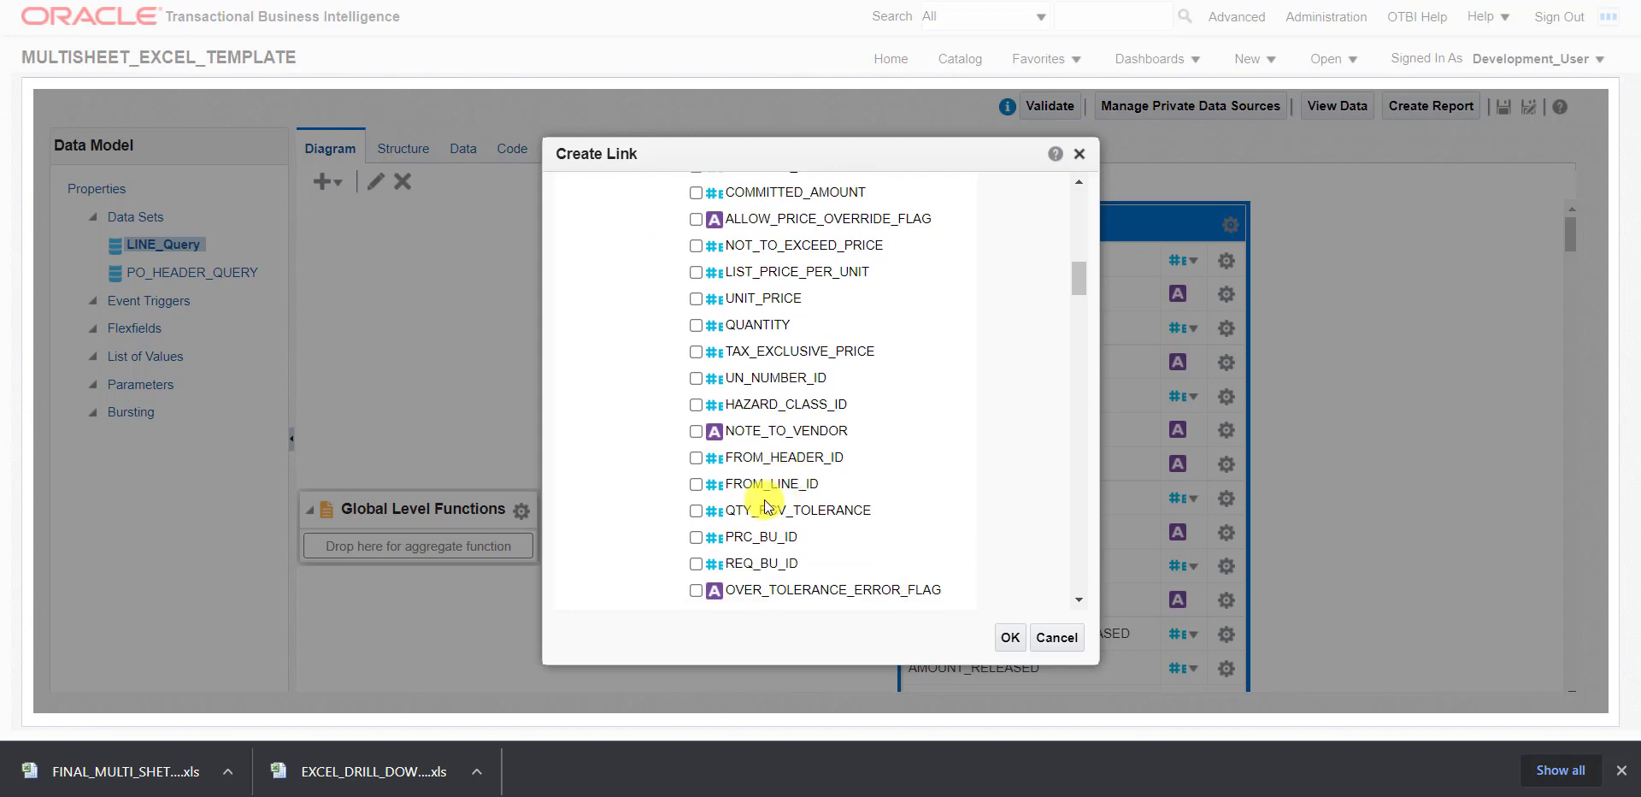
scroll(735, 265, up, 6)
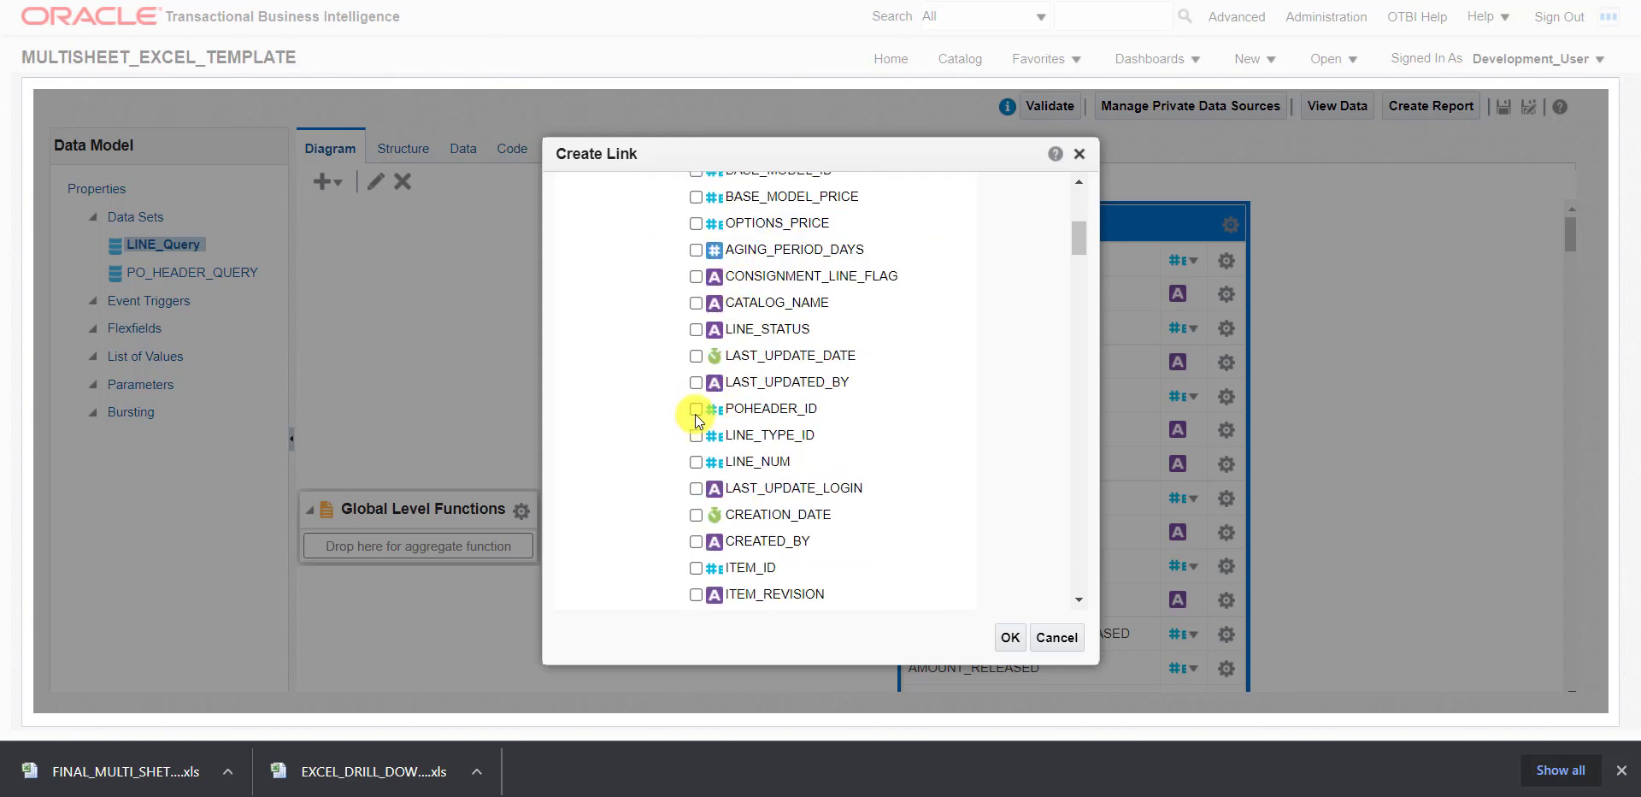
click(696, 410)
click(1011, 637)
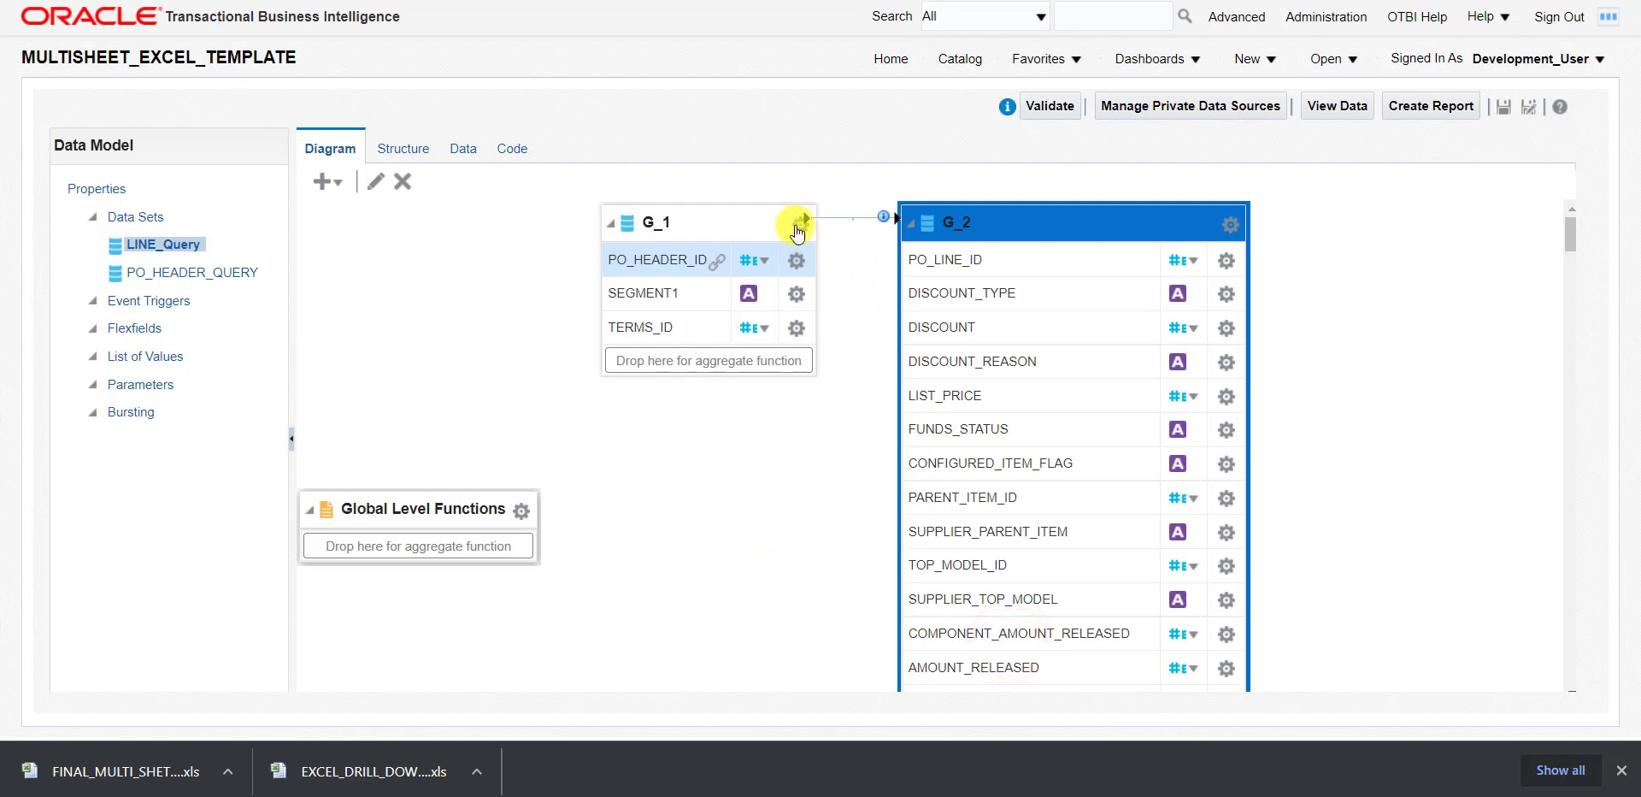
mouse_move(879, 218)
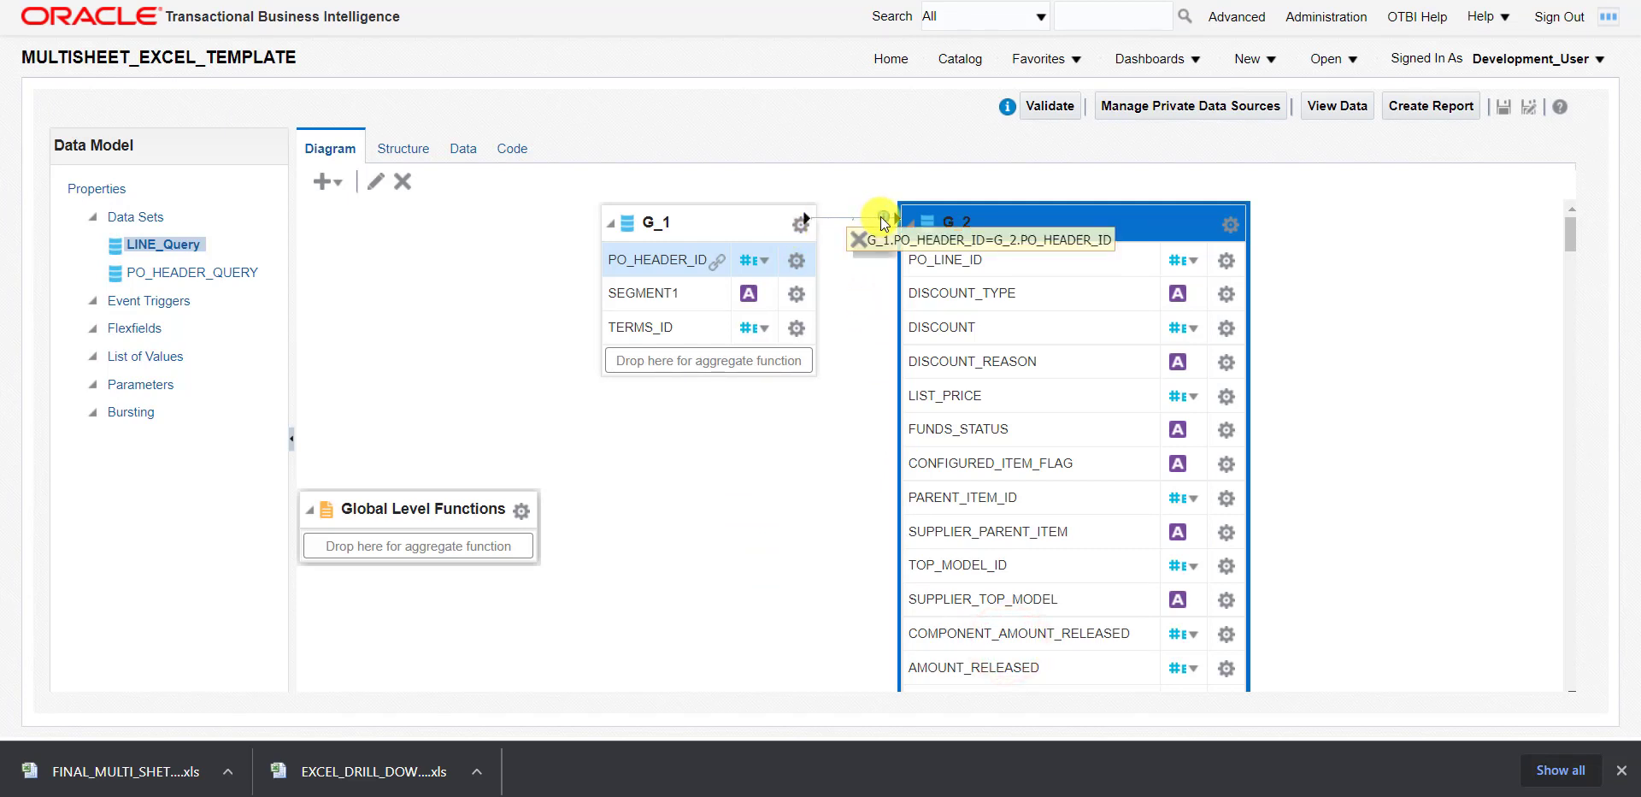
click(1505, 109)
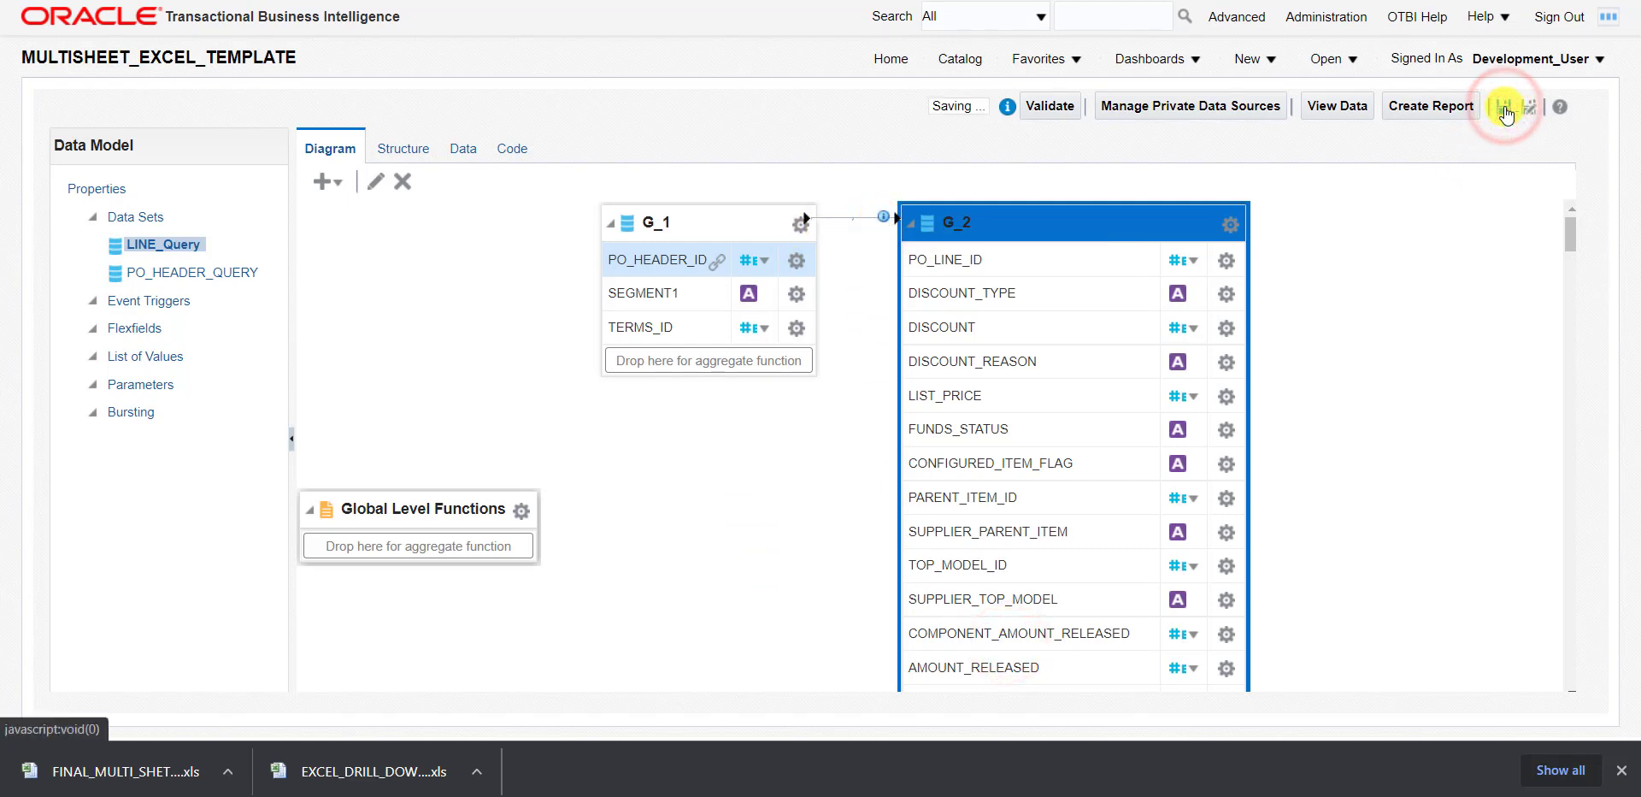
Generate 5 rows of output from the data model and save them as sample data.
click(455, 151)
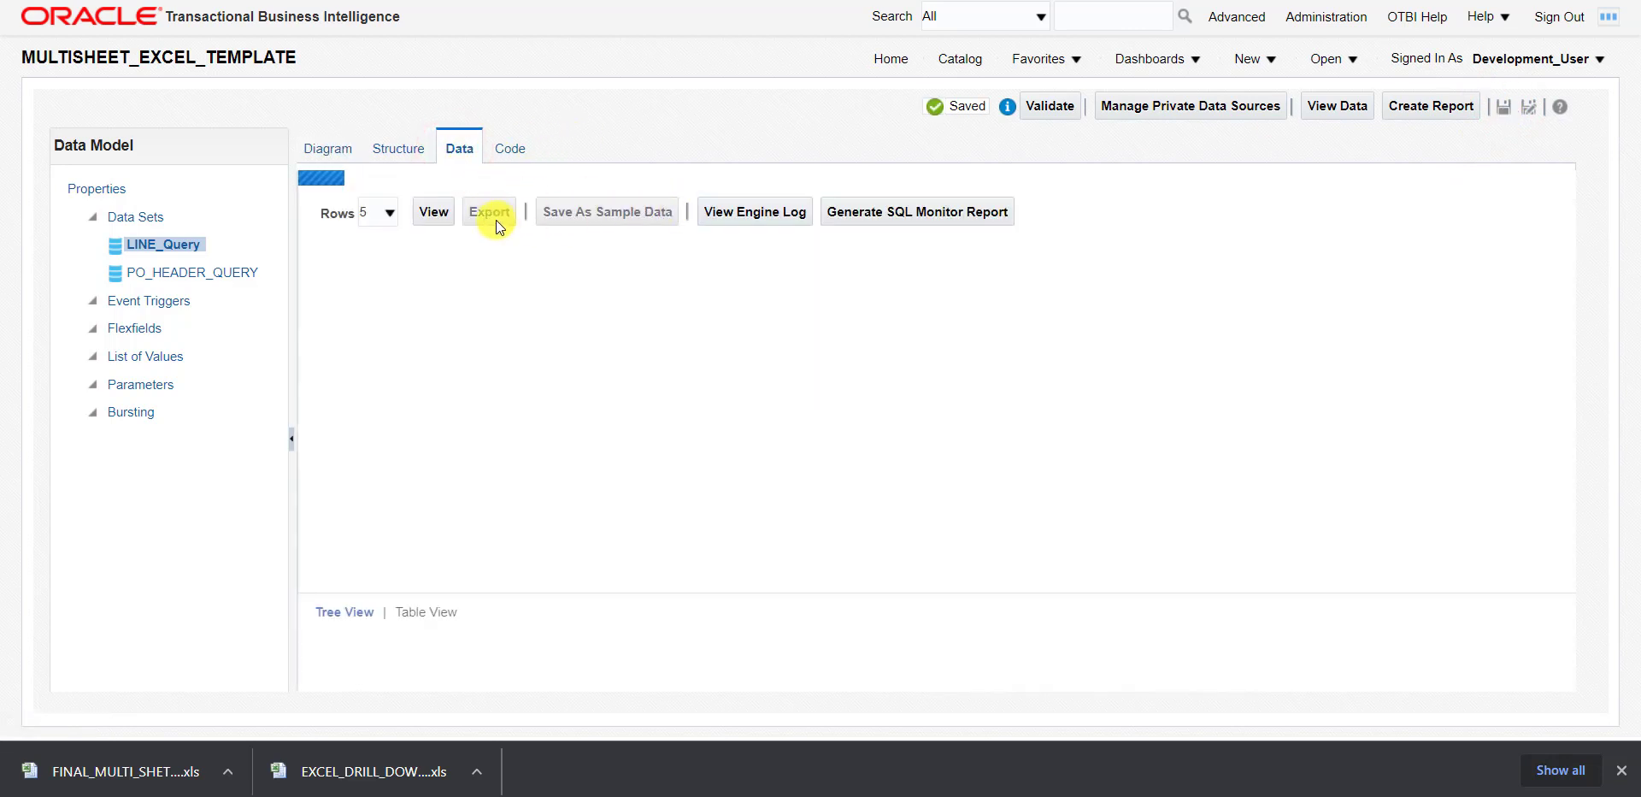
click(427, 198)
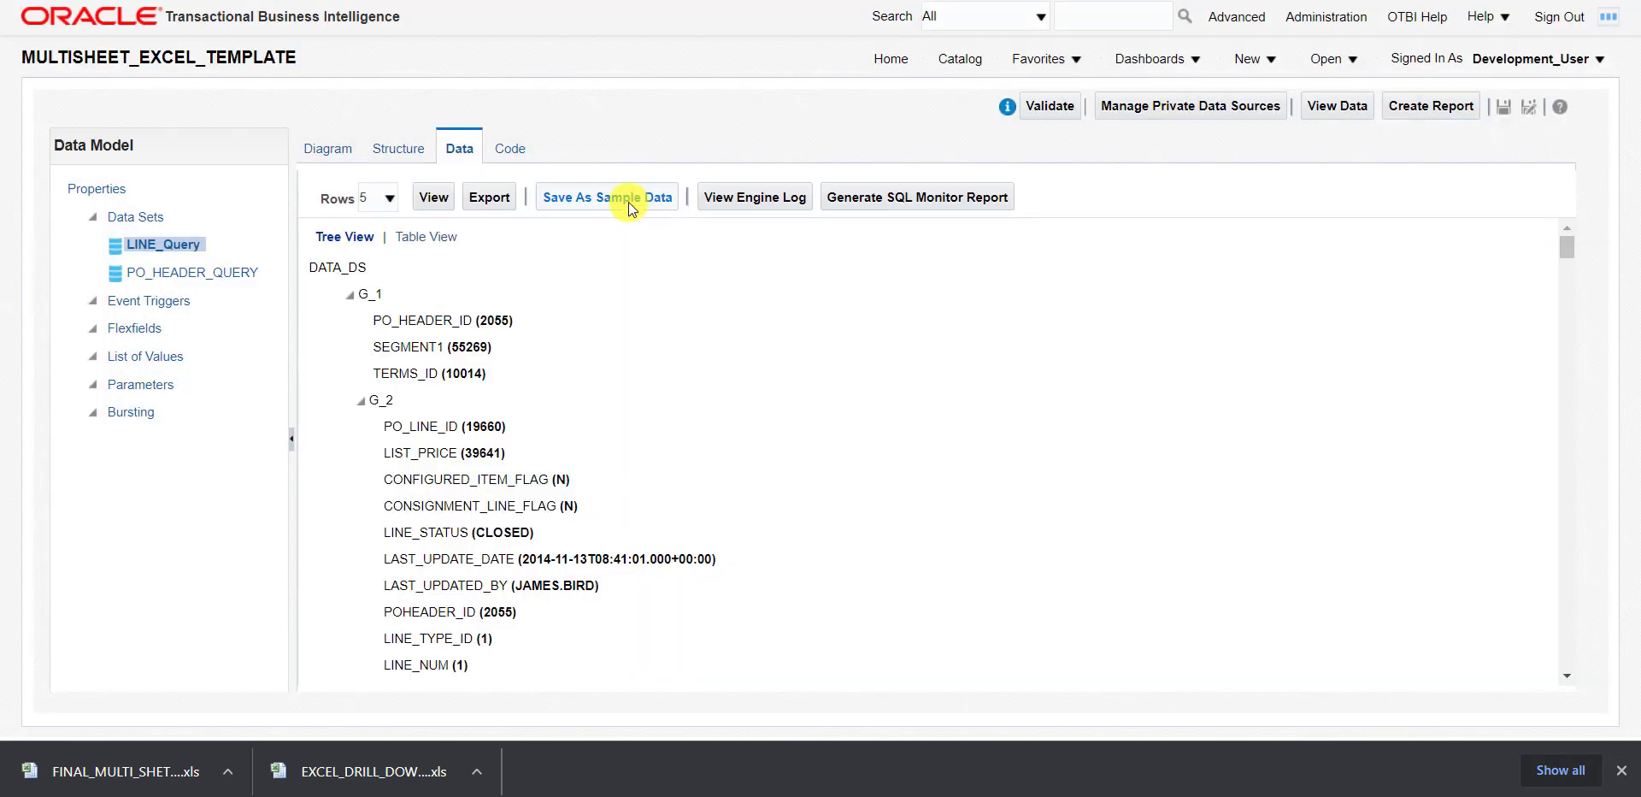
click(619, 199)
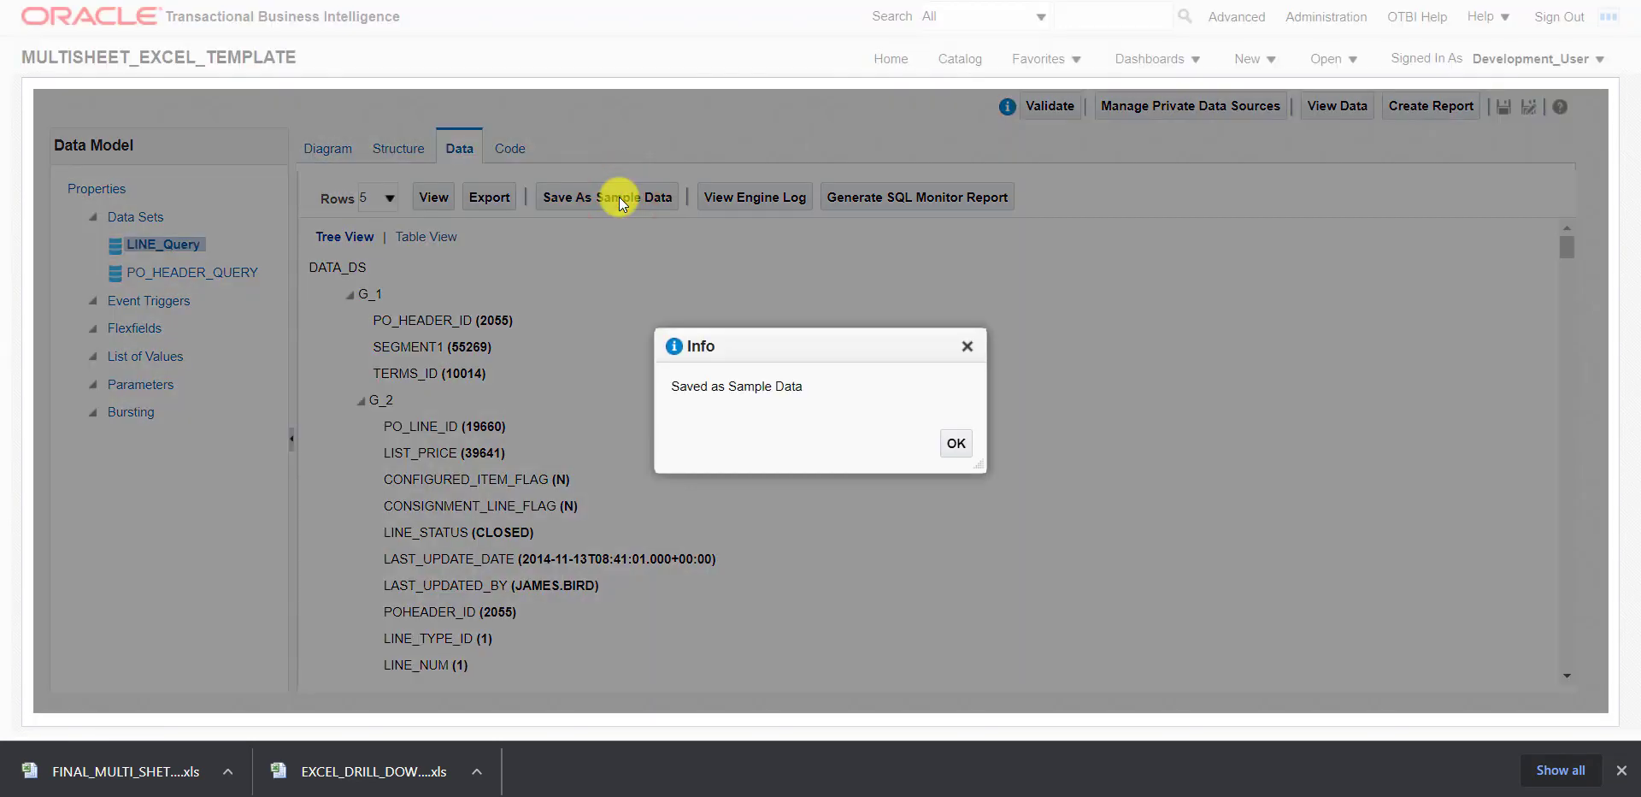
click(953, 444)
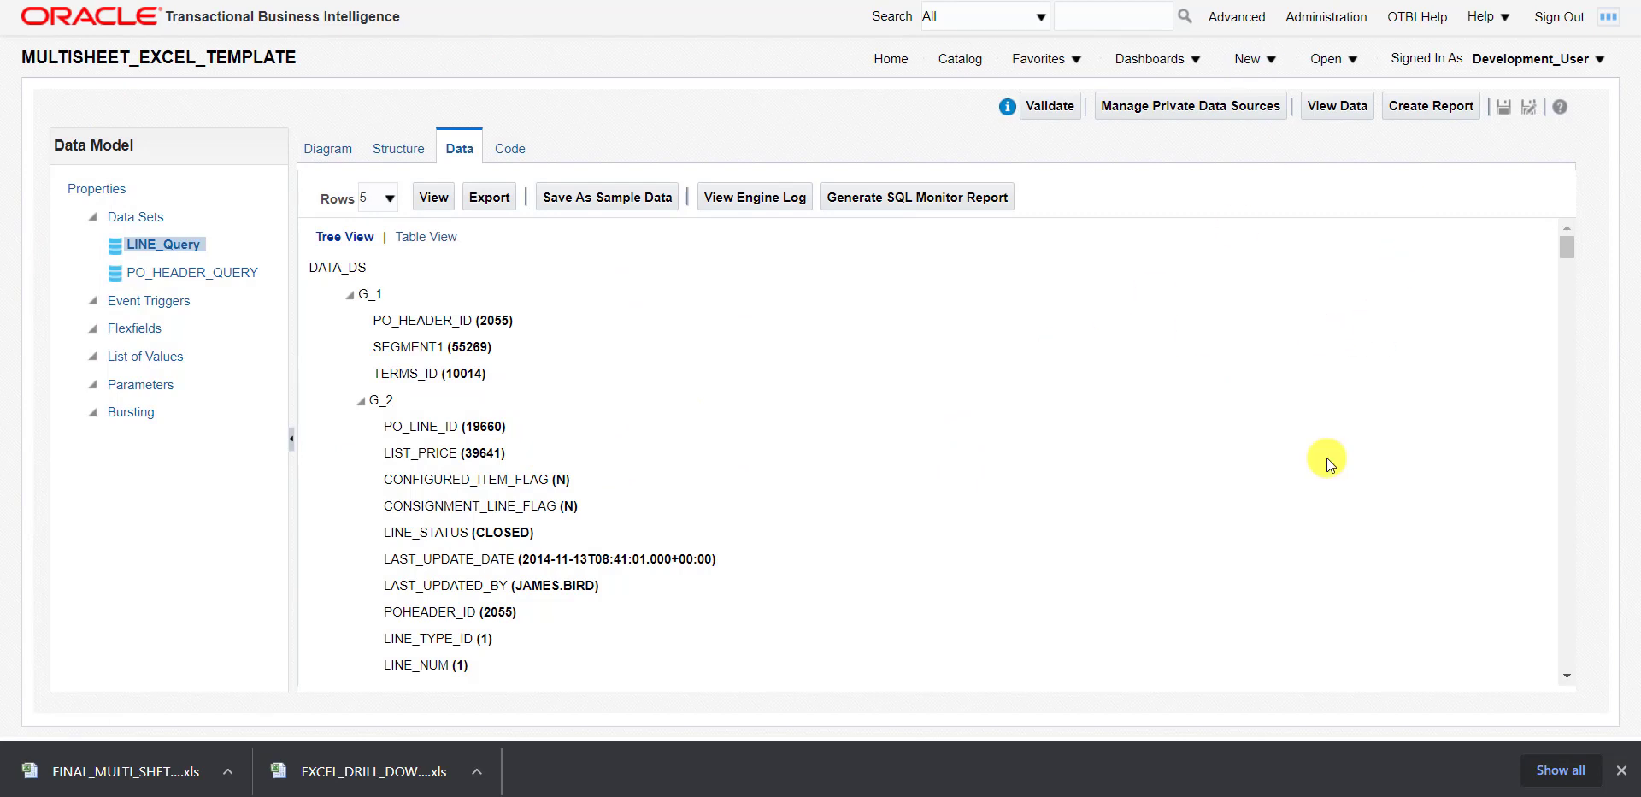
Create a report without the guided wizard, using the MULTISHEET_EXCEL_TEMPLATE data model from /Shared Folders/EXCEL_TEMPLATE.
click(1414, 109)
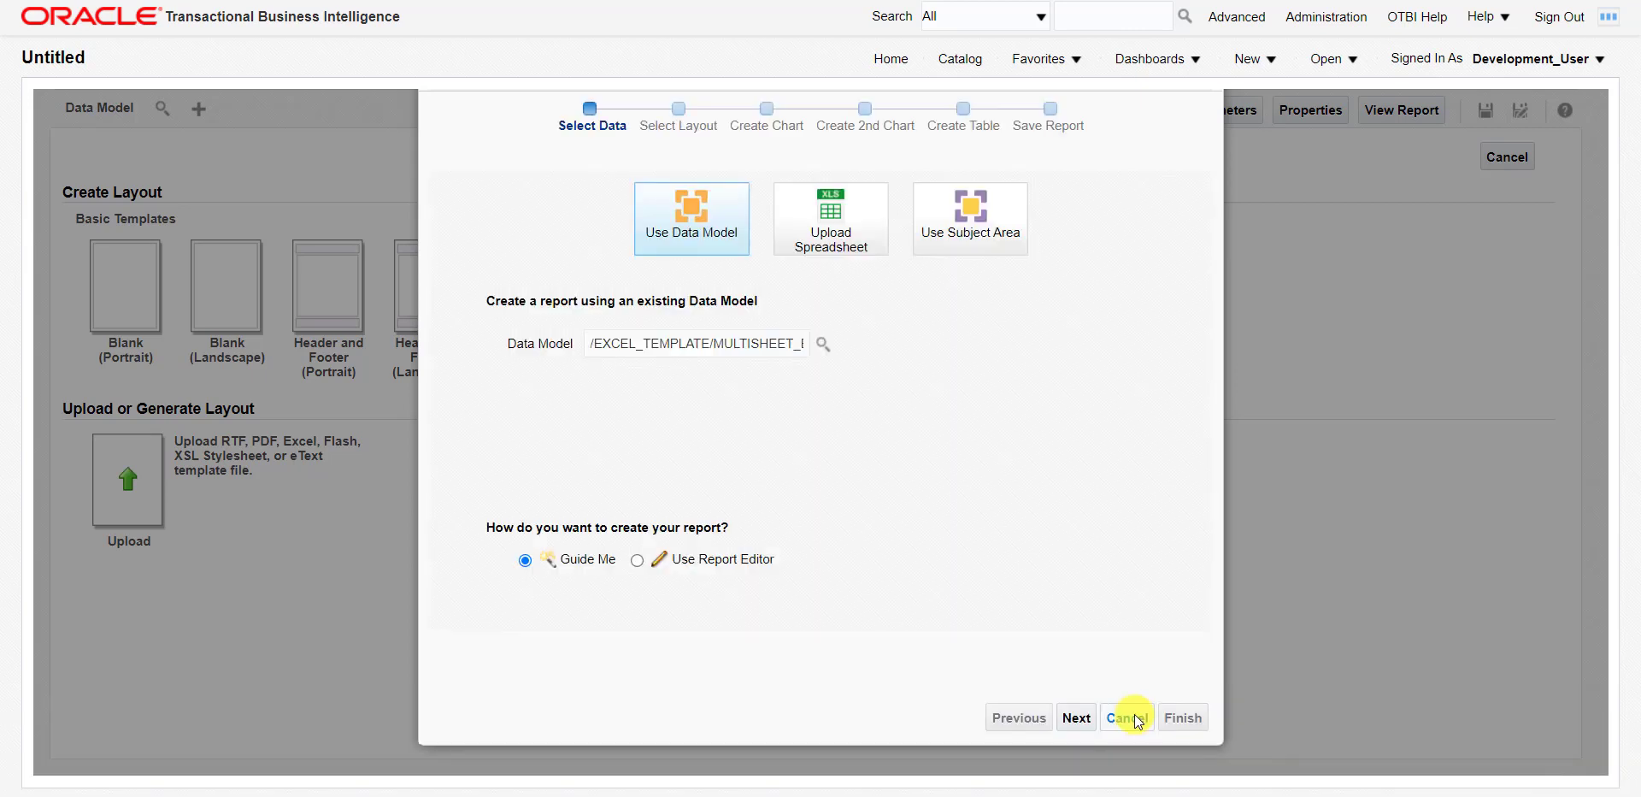
click(1135, 716)
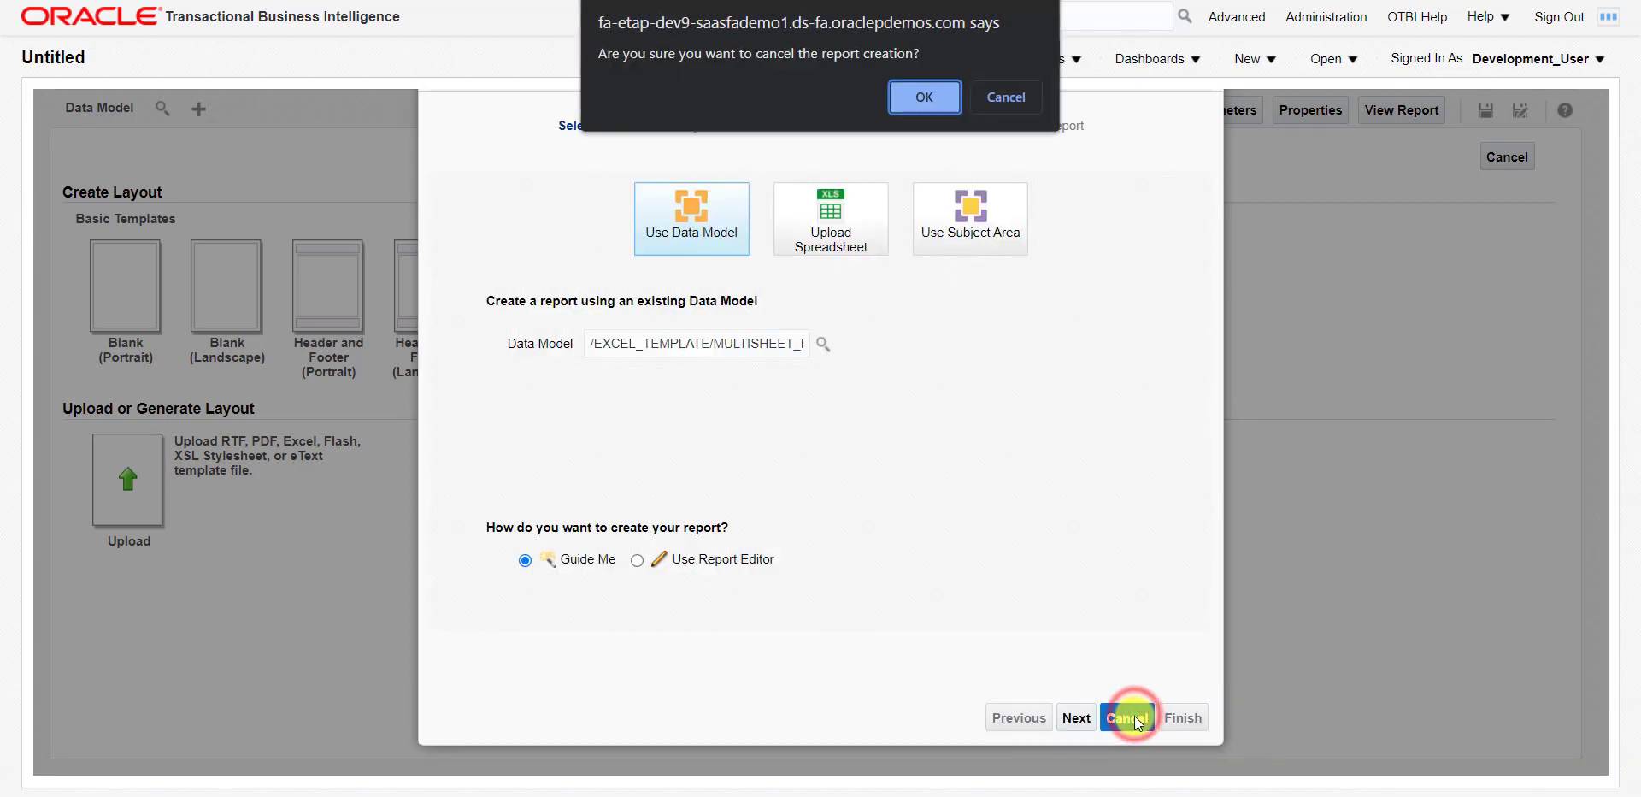
click(925, 96)
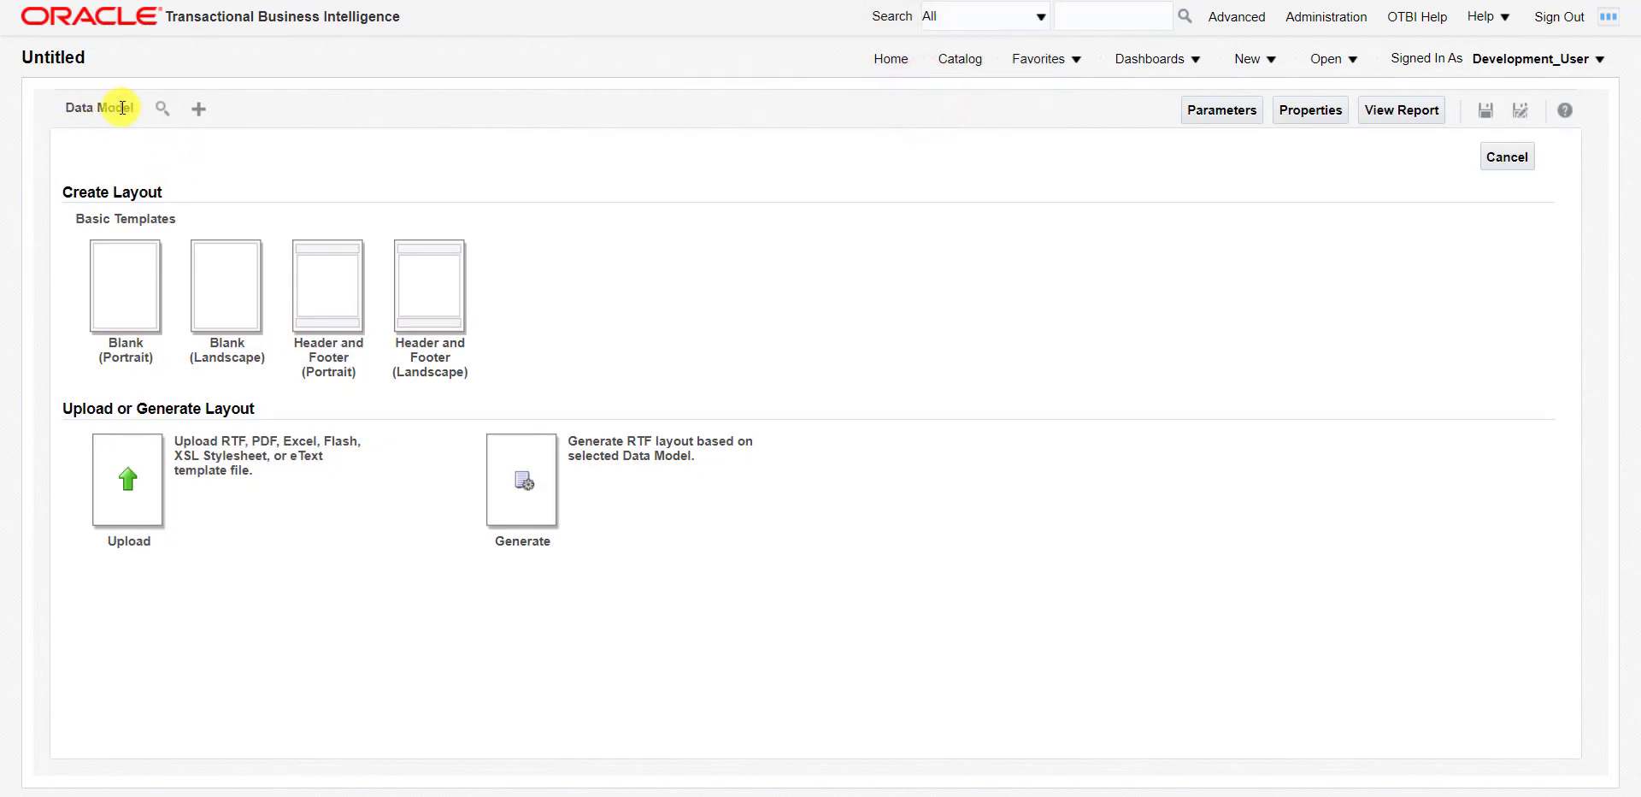
click(159, 112)
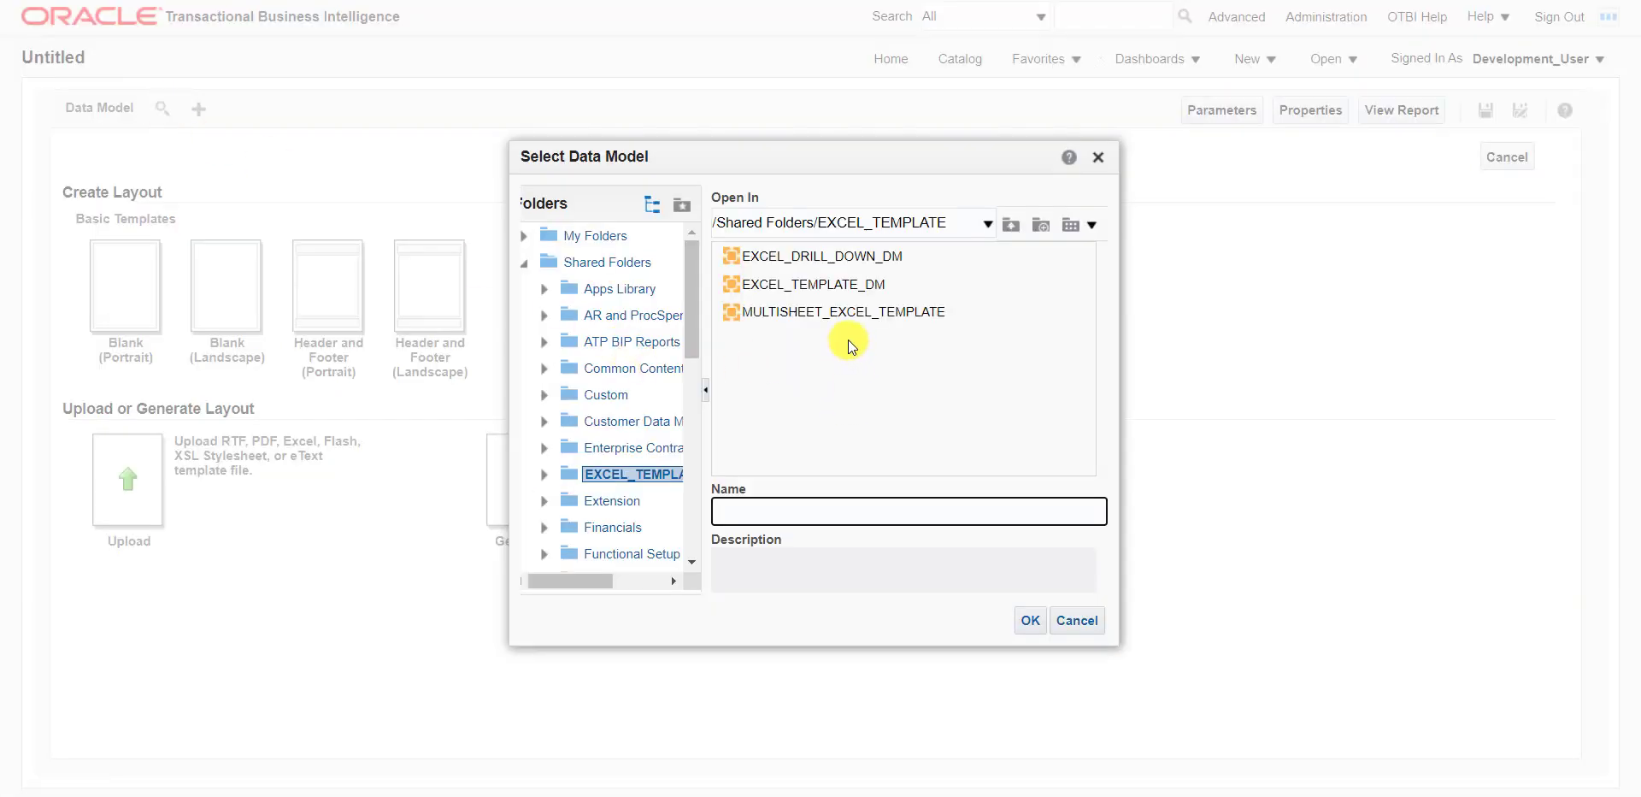
click(780, 311)
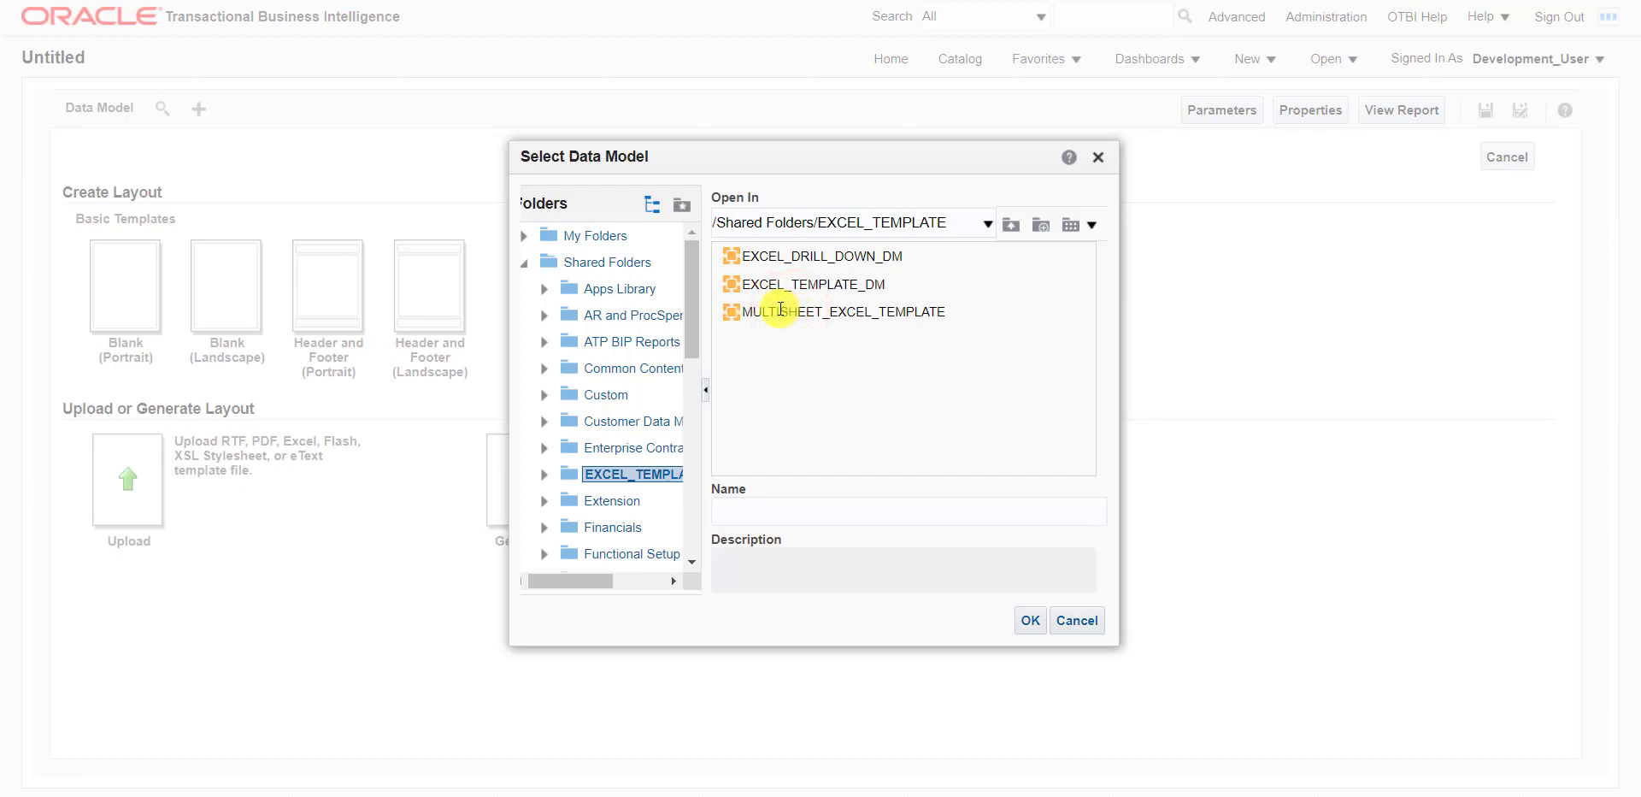
double_click(780, 310)
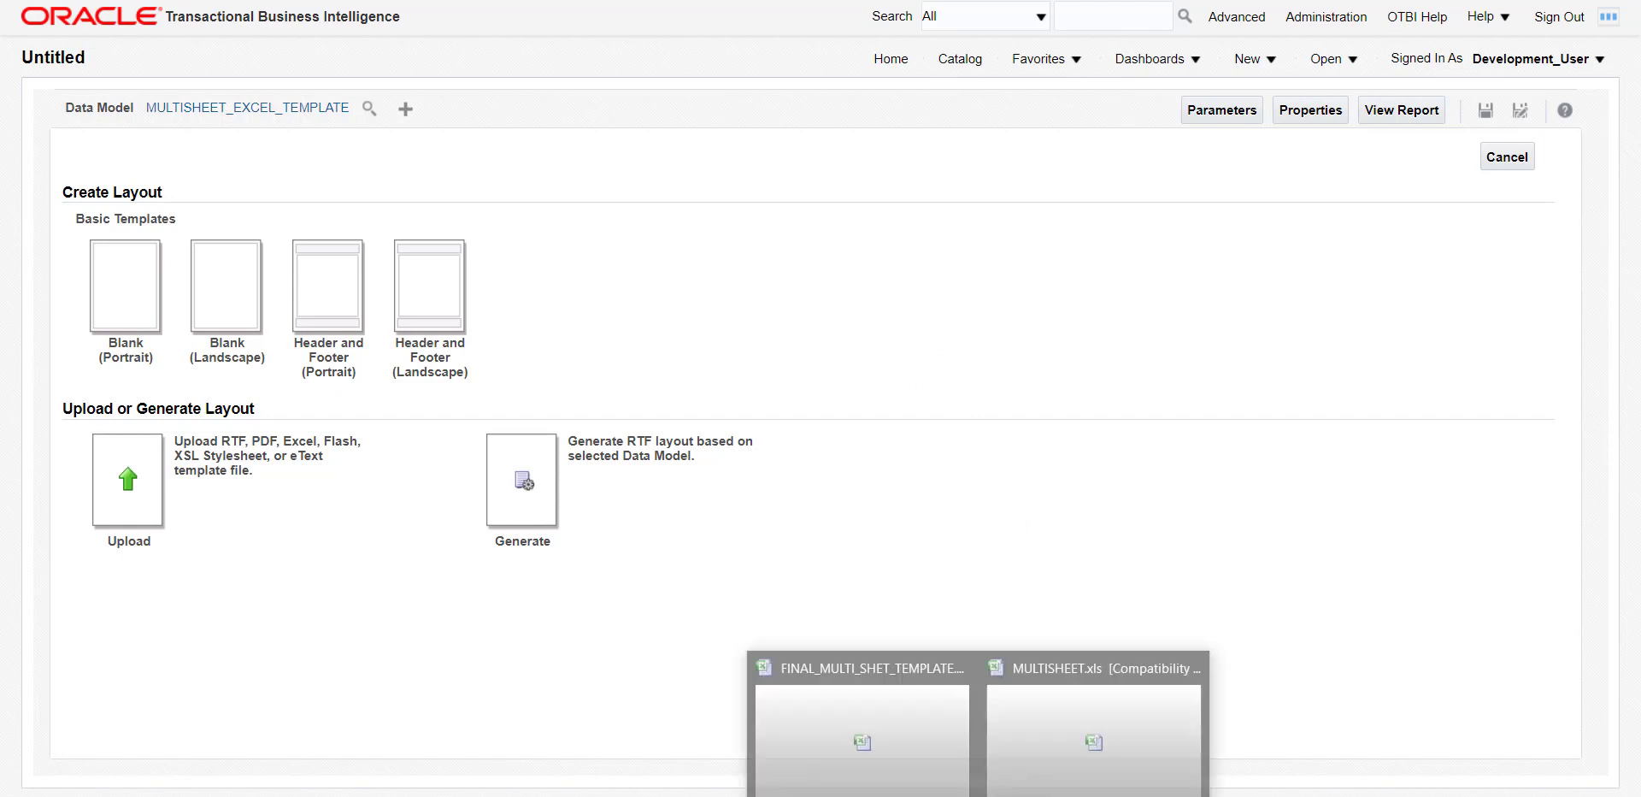
Switch to the text editor notes and add the line "2. Create the Excel Template." below Query 2.
click(1057, 744)
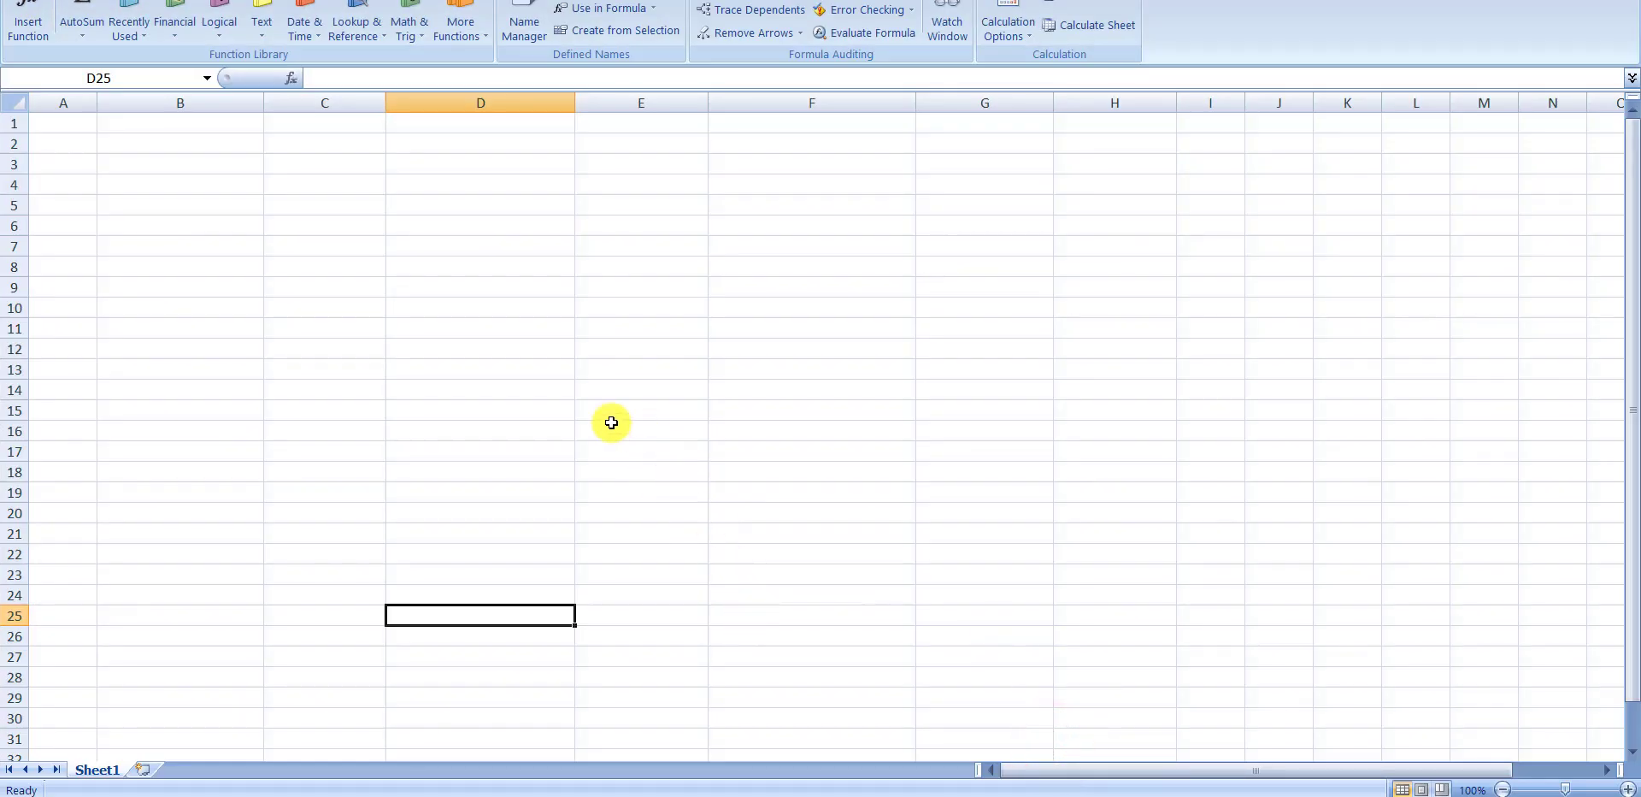
key(alt+Tab)
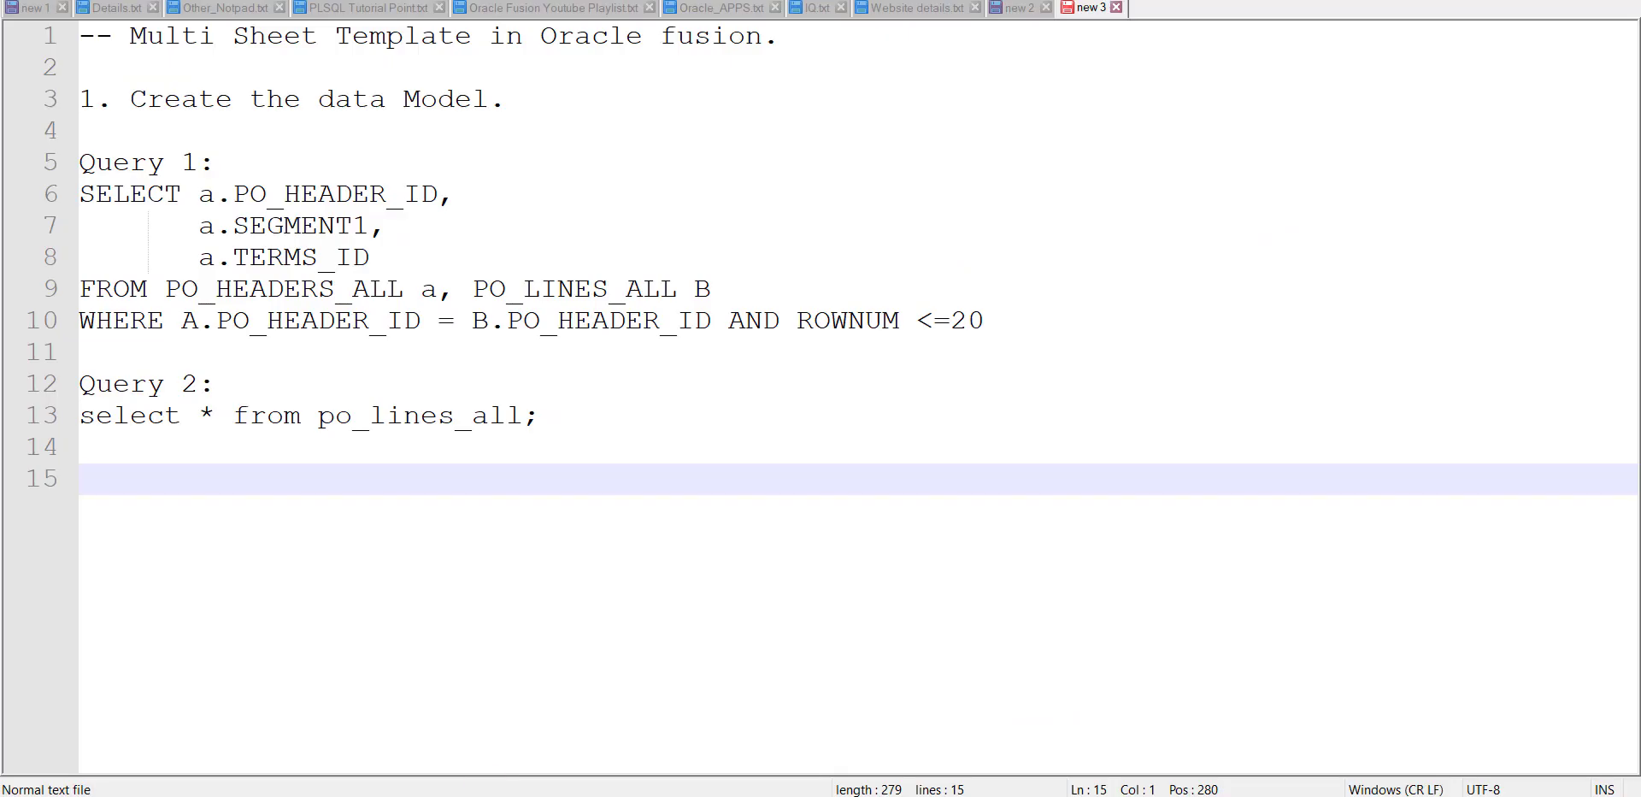
text(2. Create the Excel Template.)
key(Return)
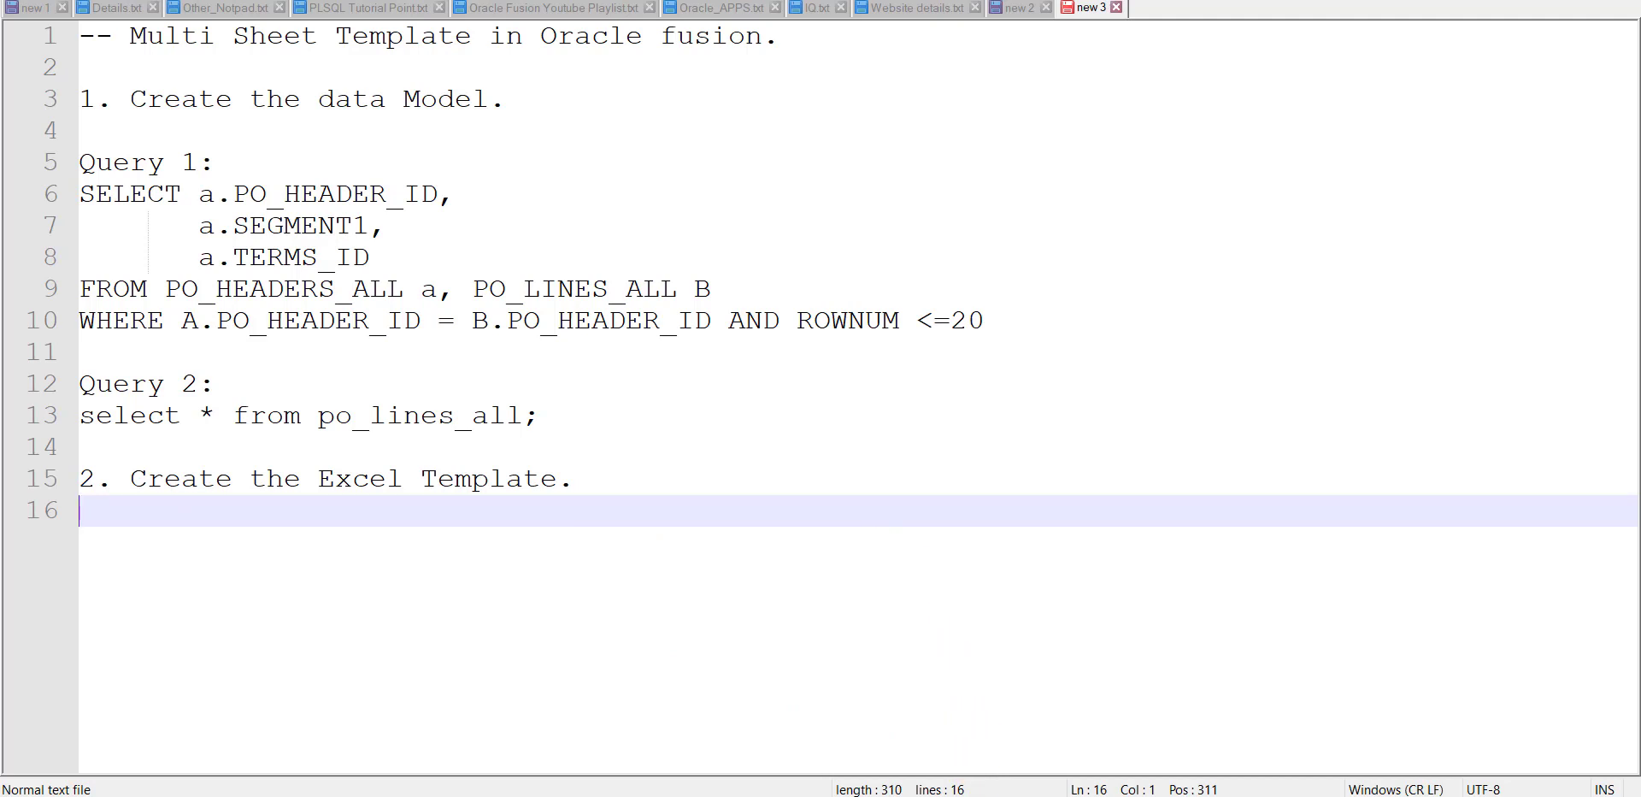
Switch to MULTISHEET.xls in Excel, enter the column heading "PO Header ID" in cell B5 and select cell B6 below it.
mouse_move(1061, 757)
click(1073, 732)
click(291, 309)
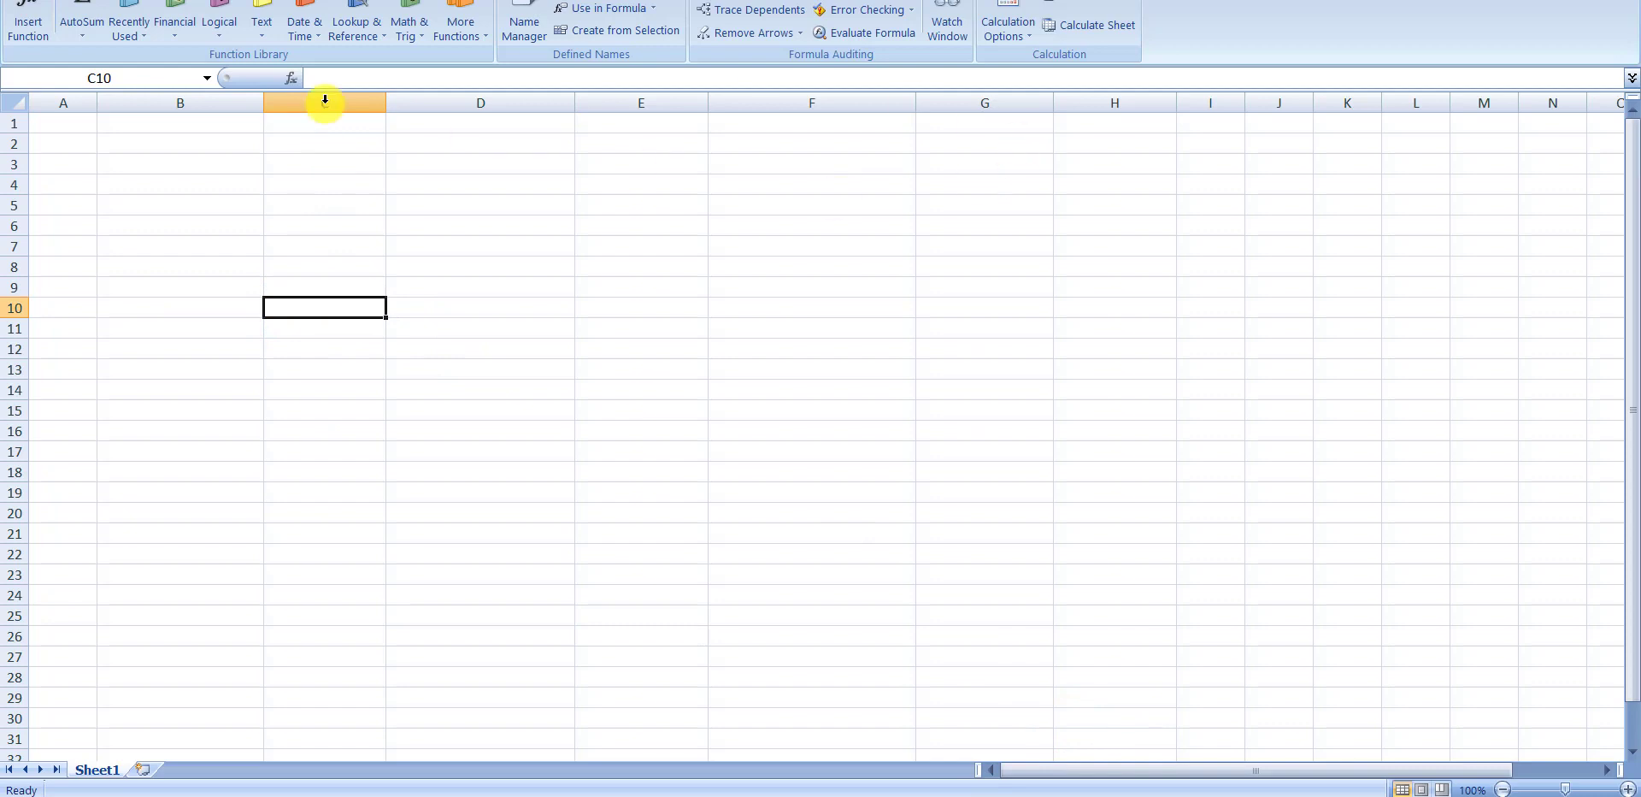
drag(319, 125, 511, 118)
click(157, 203)
text(PO Hea)
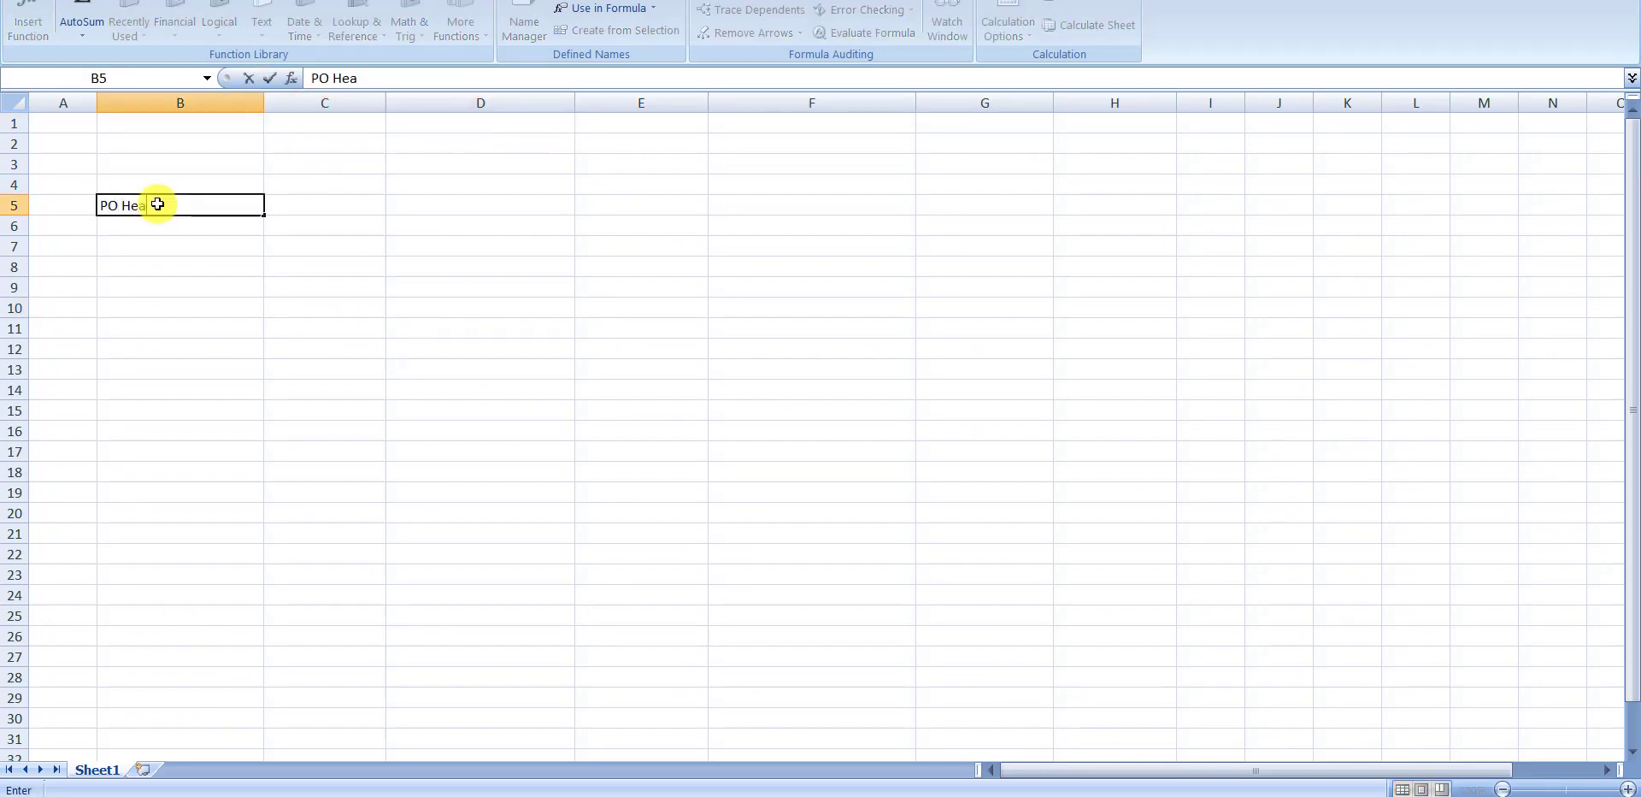
text(der ID)
key(Tab)
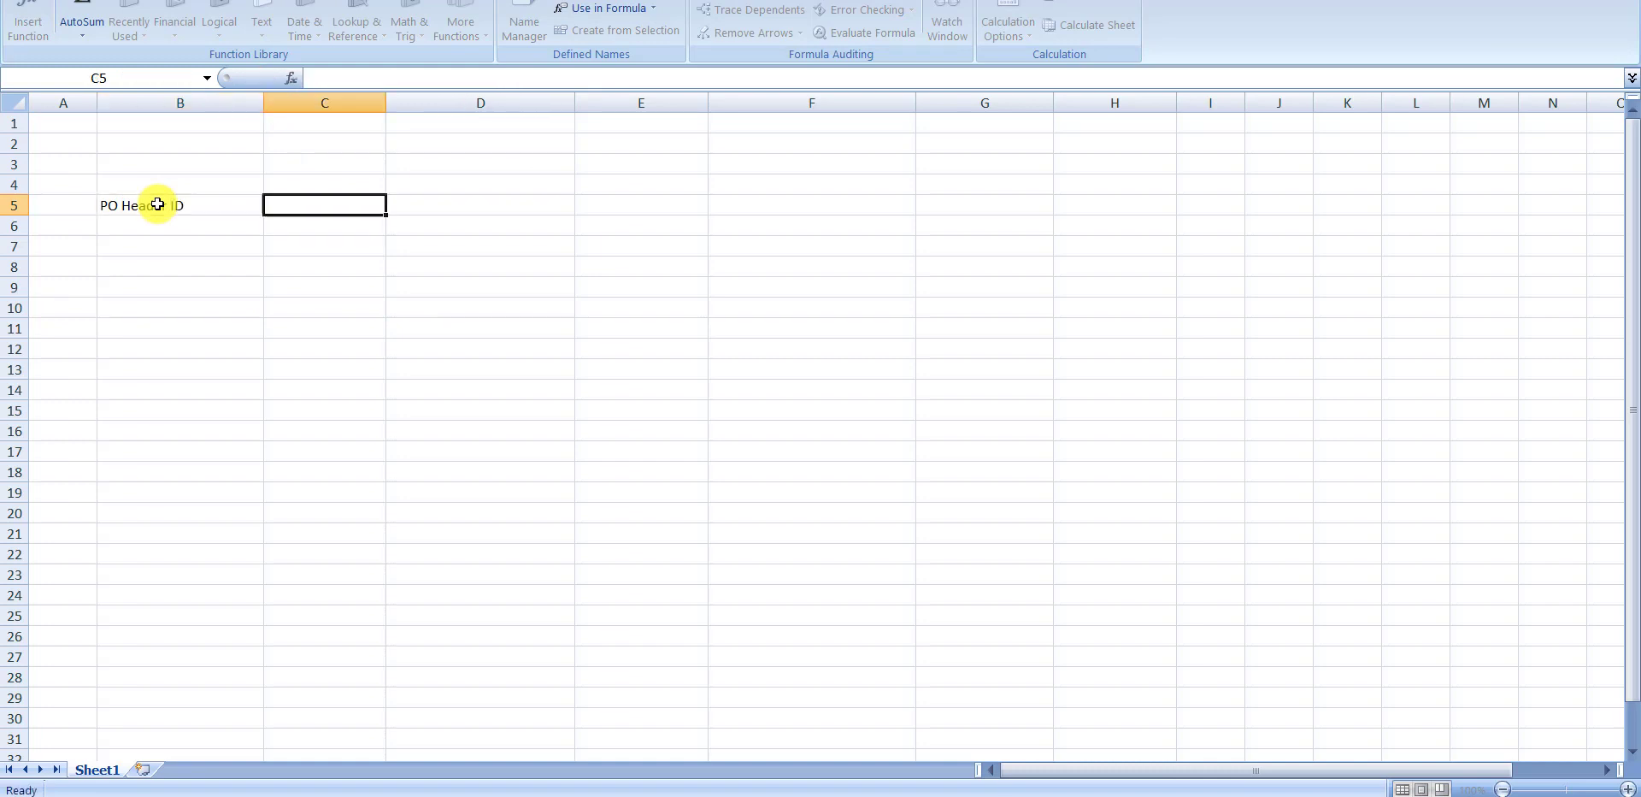
click(187, 200)
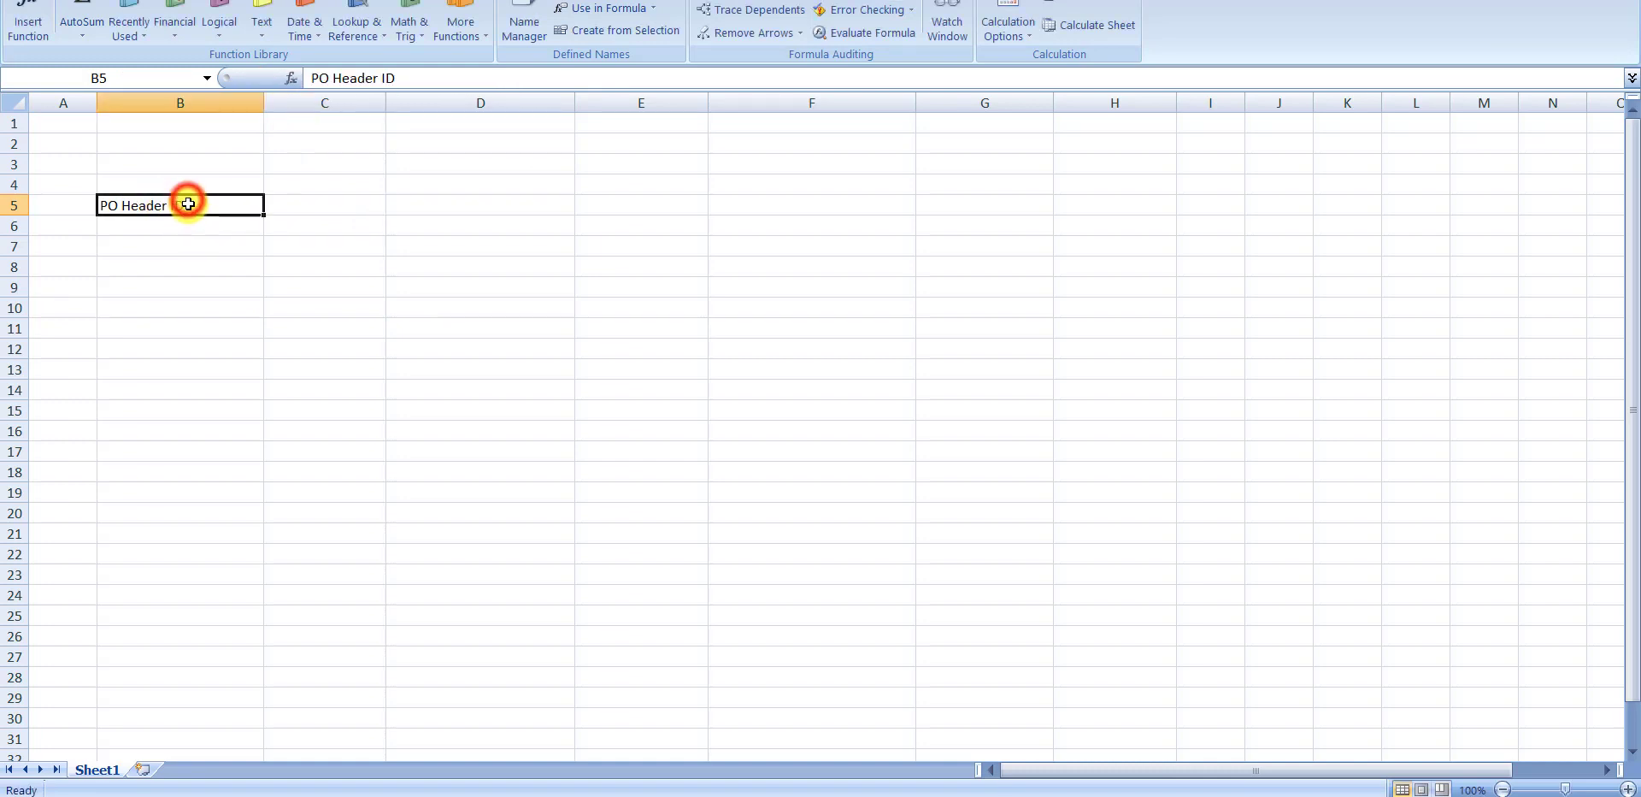
click(189, 226)
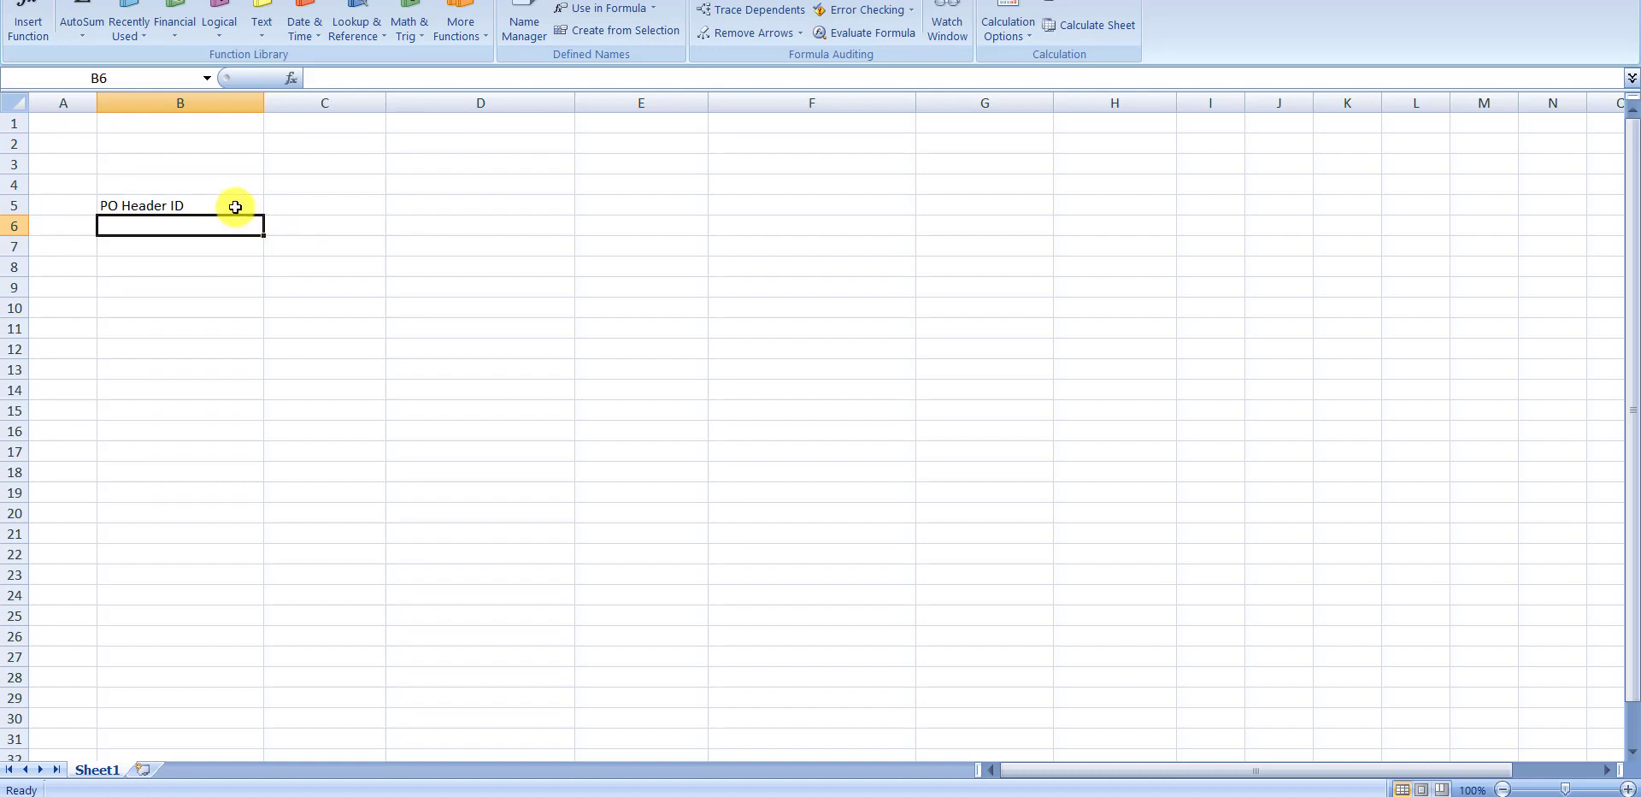
click(224, 223)
click(440, 396)
click(216, 228)
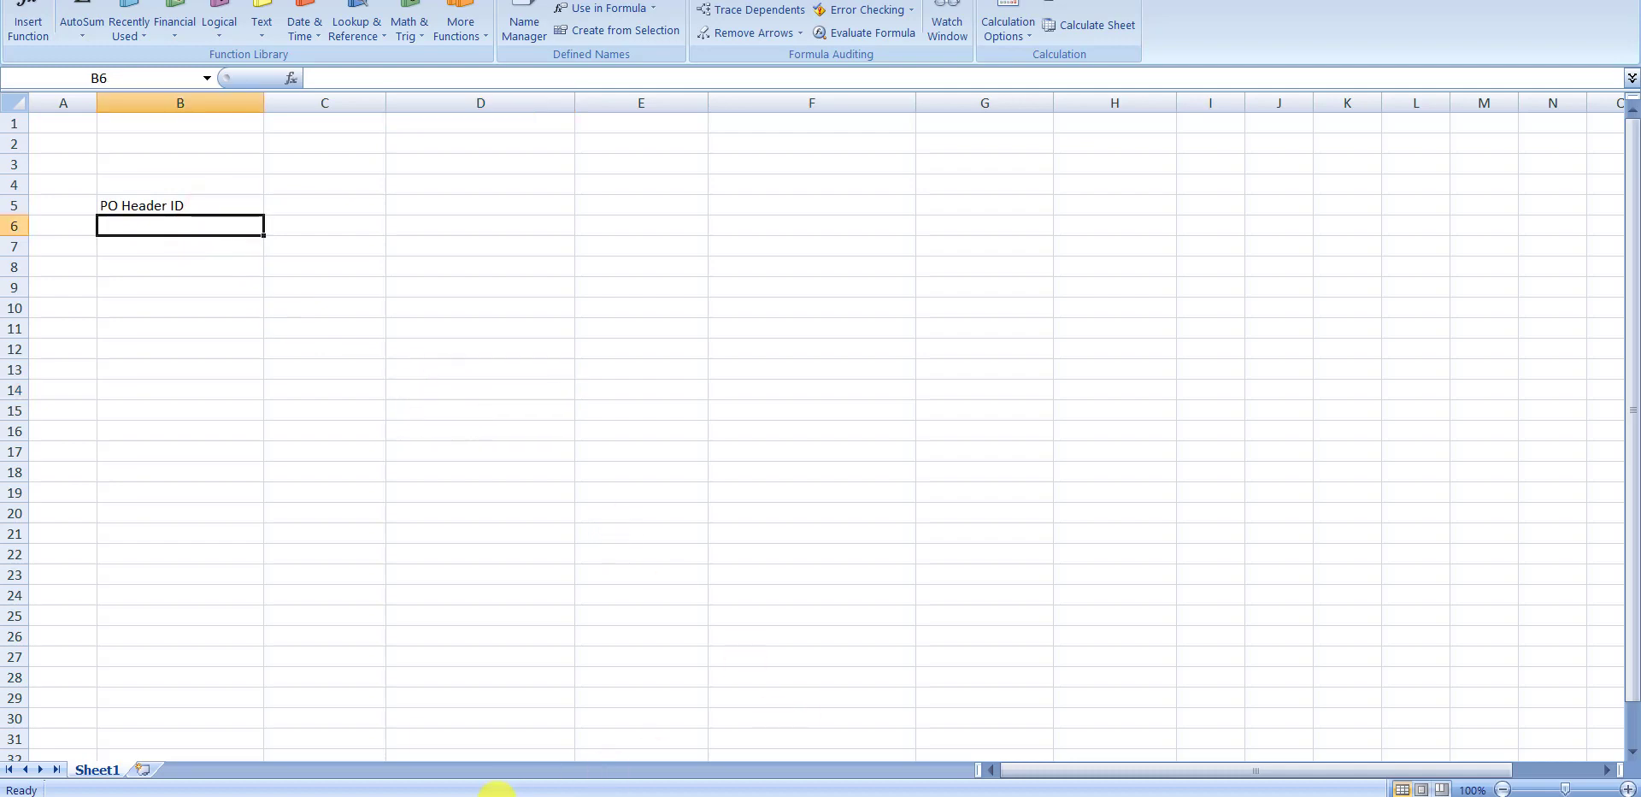
Switch back to the text editor notes and add the heading "-- column Tags:" followed by the tag syntax XDO_?Column_name?
click(508, 791)
key(BackSpace)
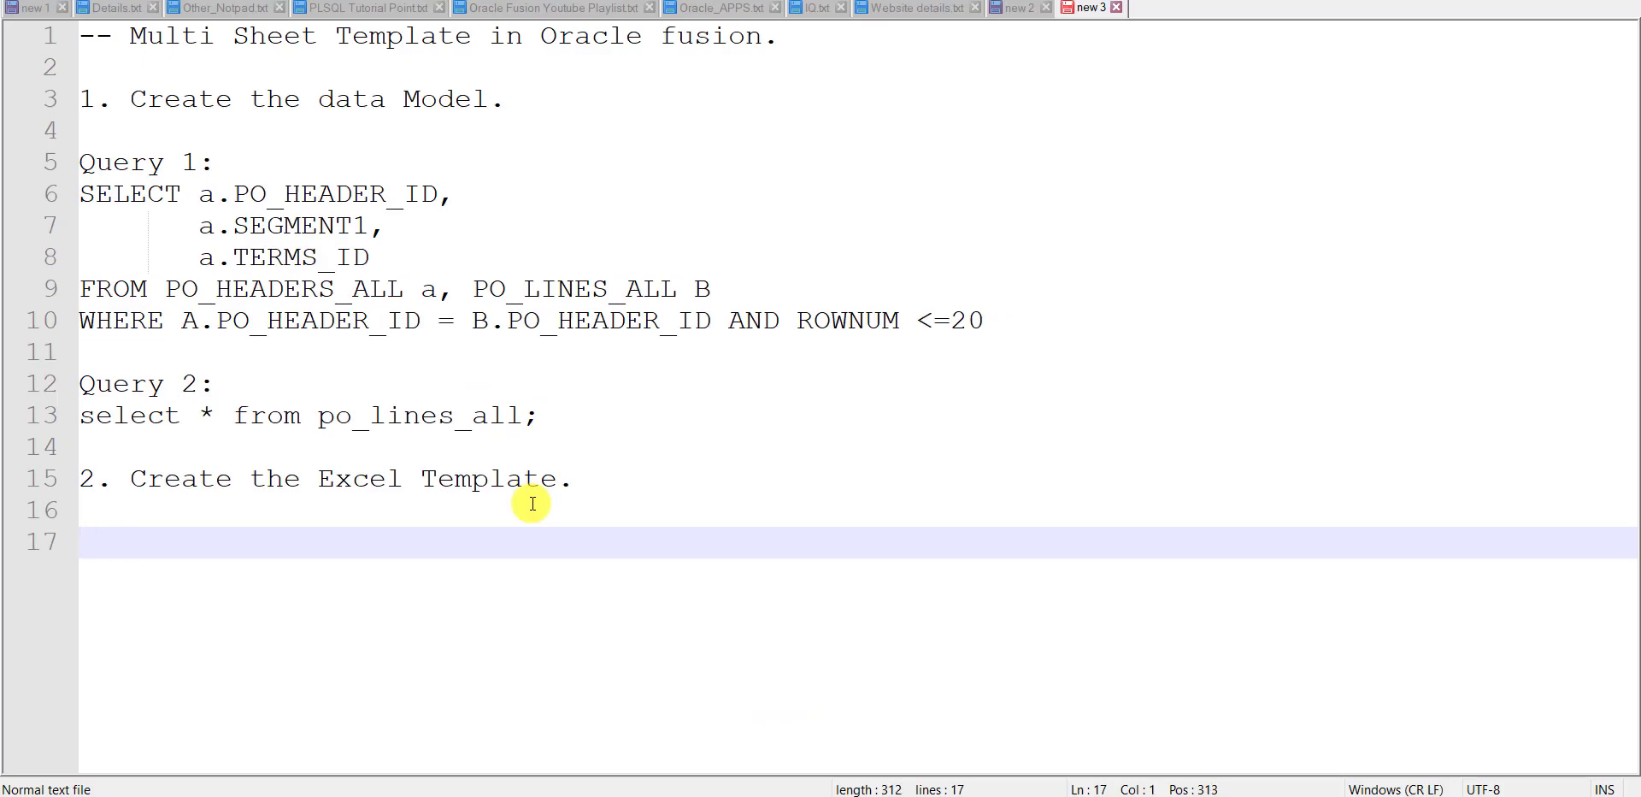
text(column Tags:)
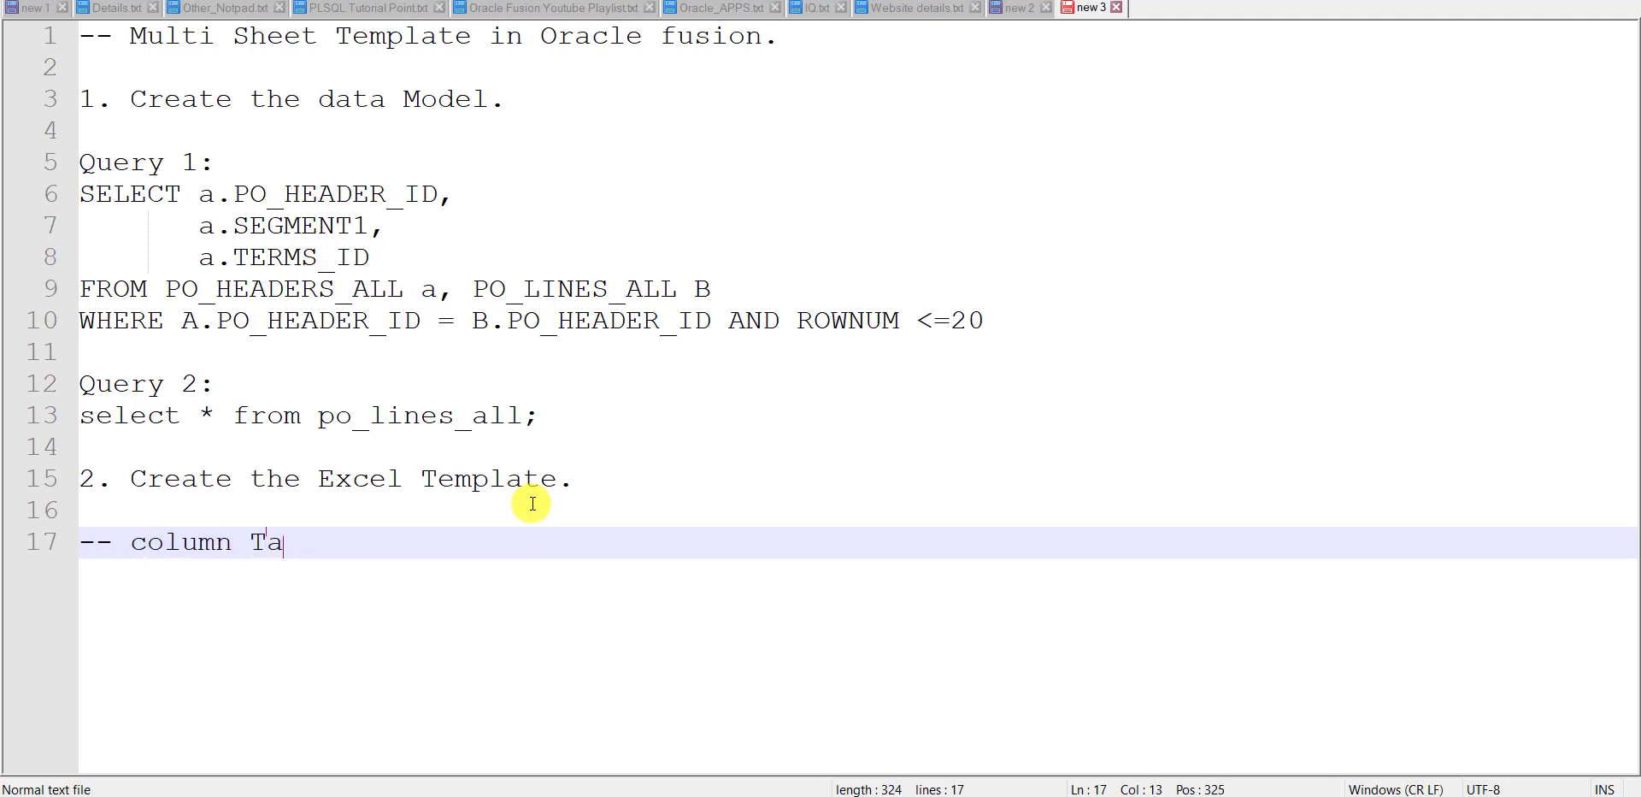
key(Return)
text(XD)
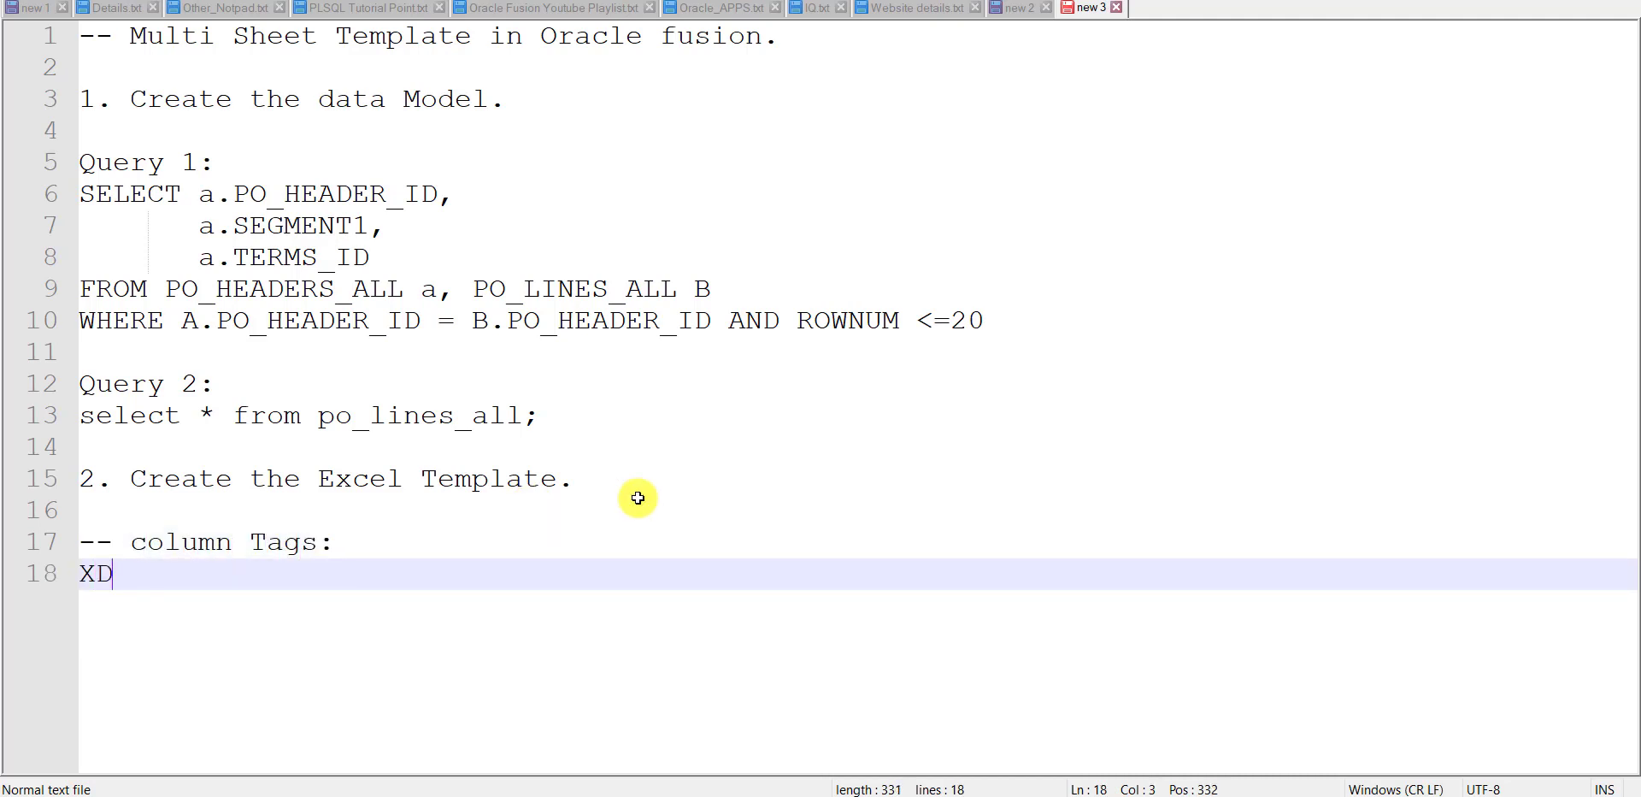
text(O_?C)
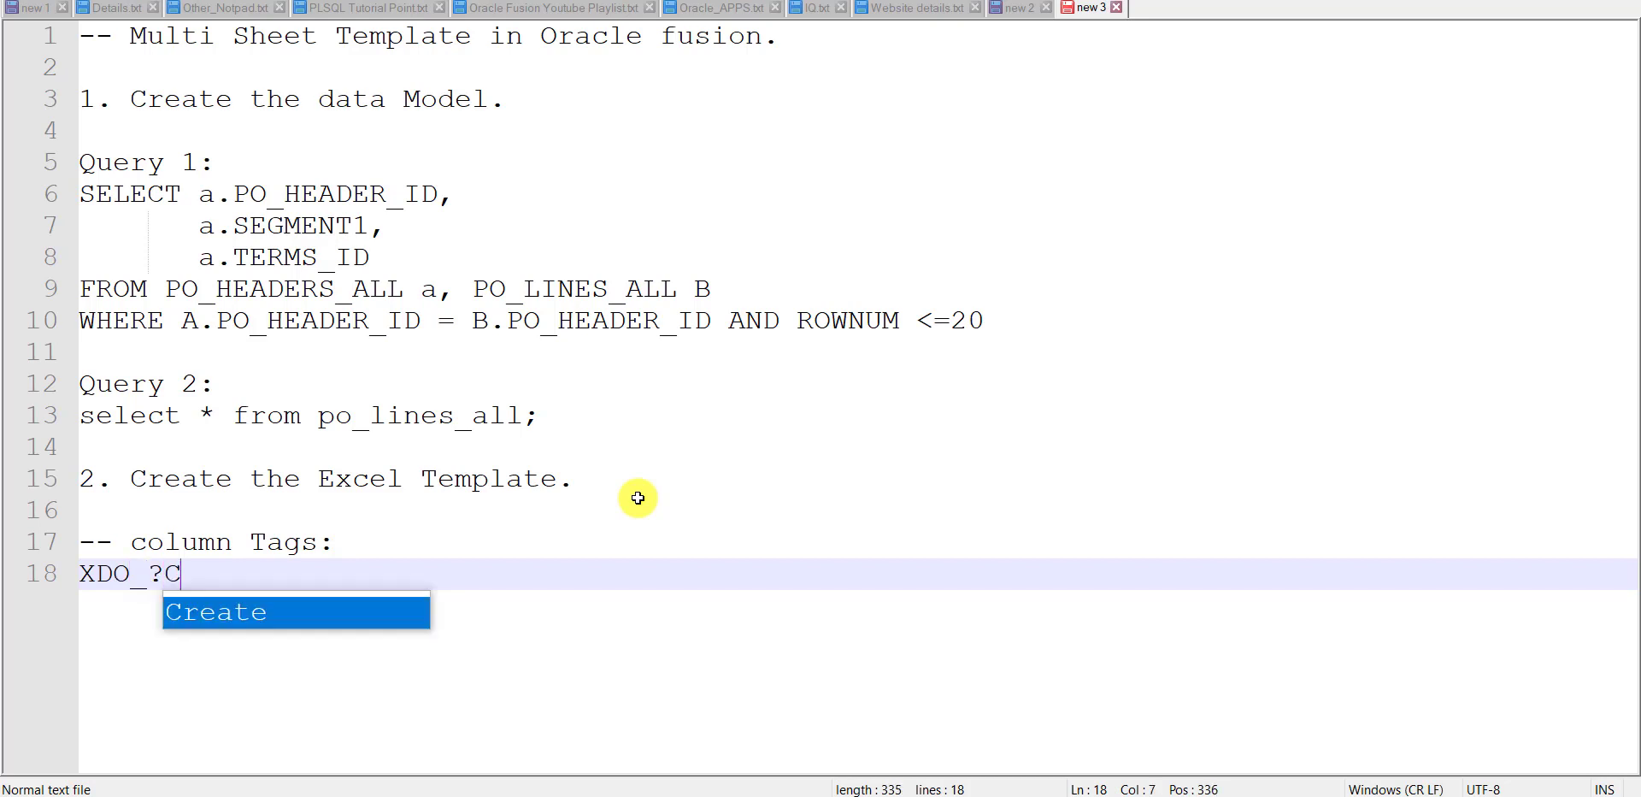
text(ol)
text(n_name?)
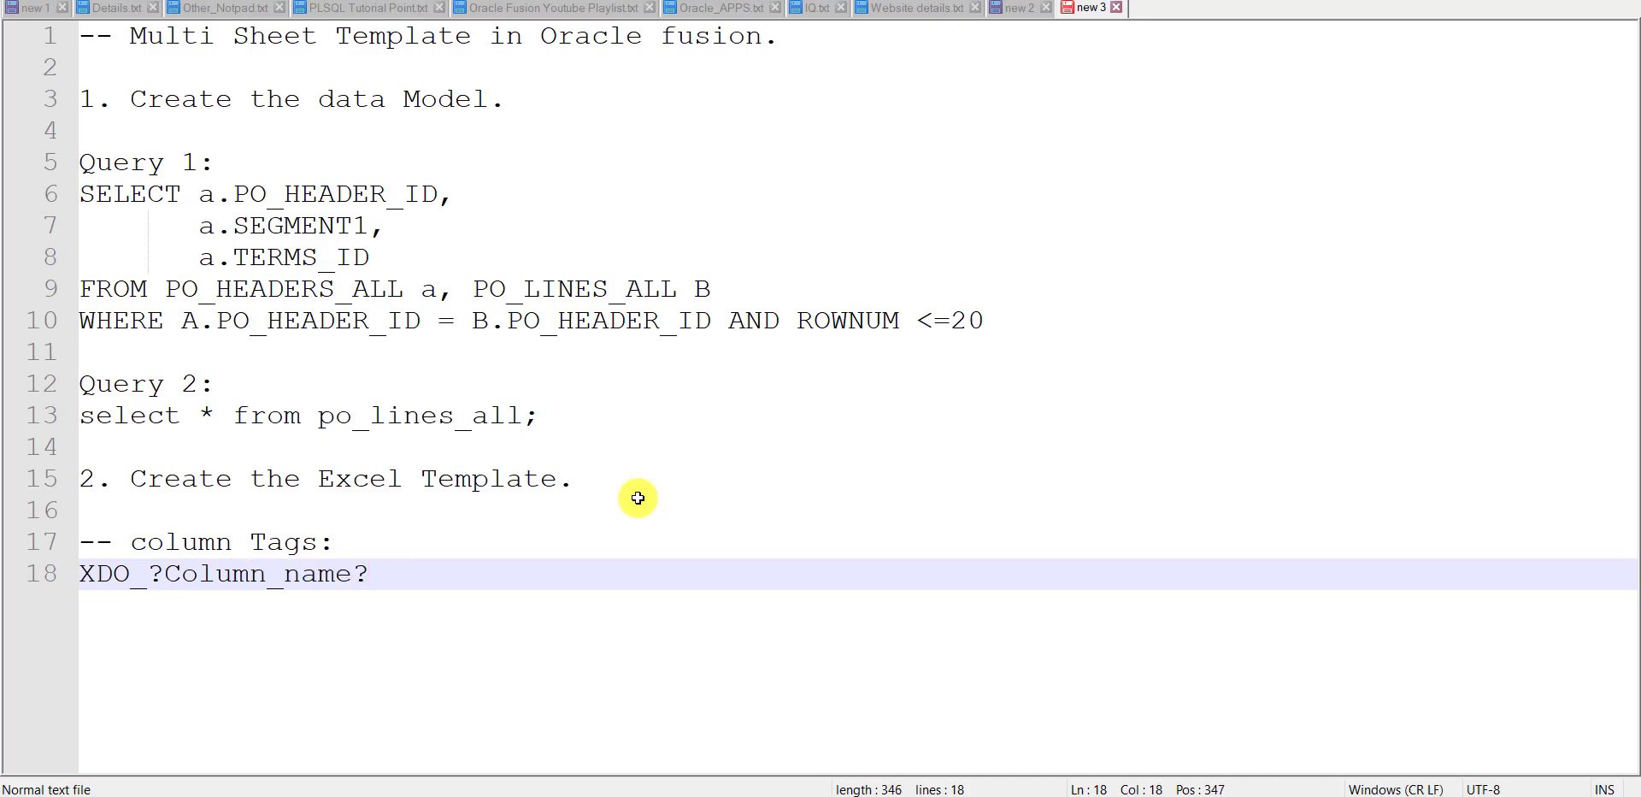
Add the heading "-- Group Tags" to the notes below the column tag syntax, followed by the line XDO_GROUP_?Group_name?
key(Return)
key(Return)
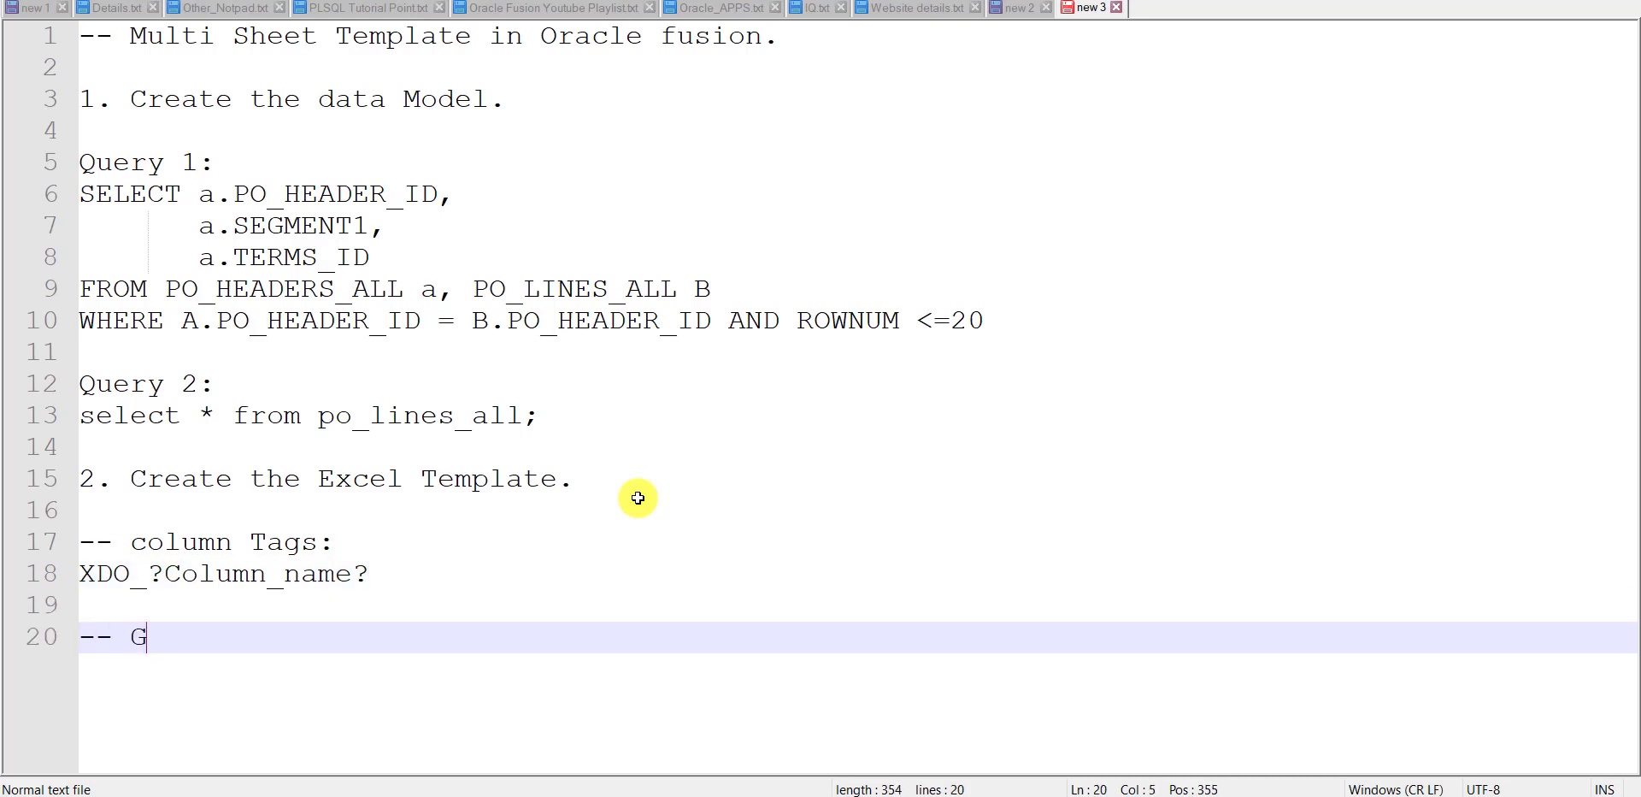
text(-- Group Tags)
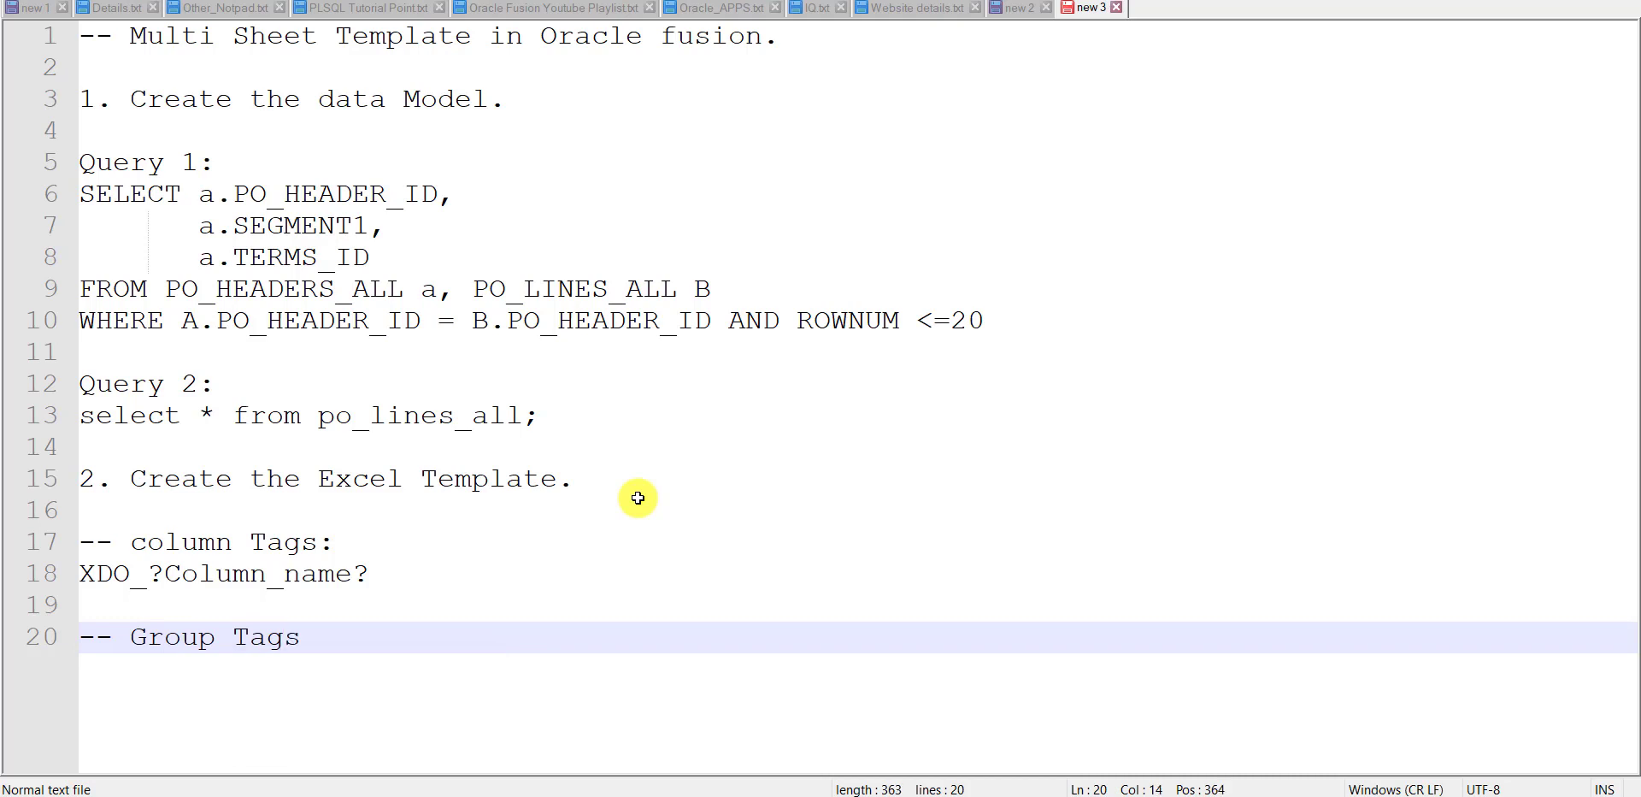
key(Return)
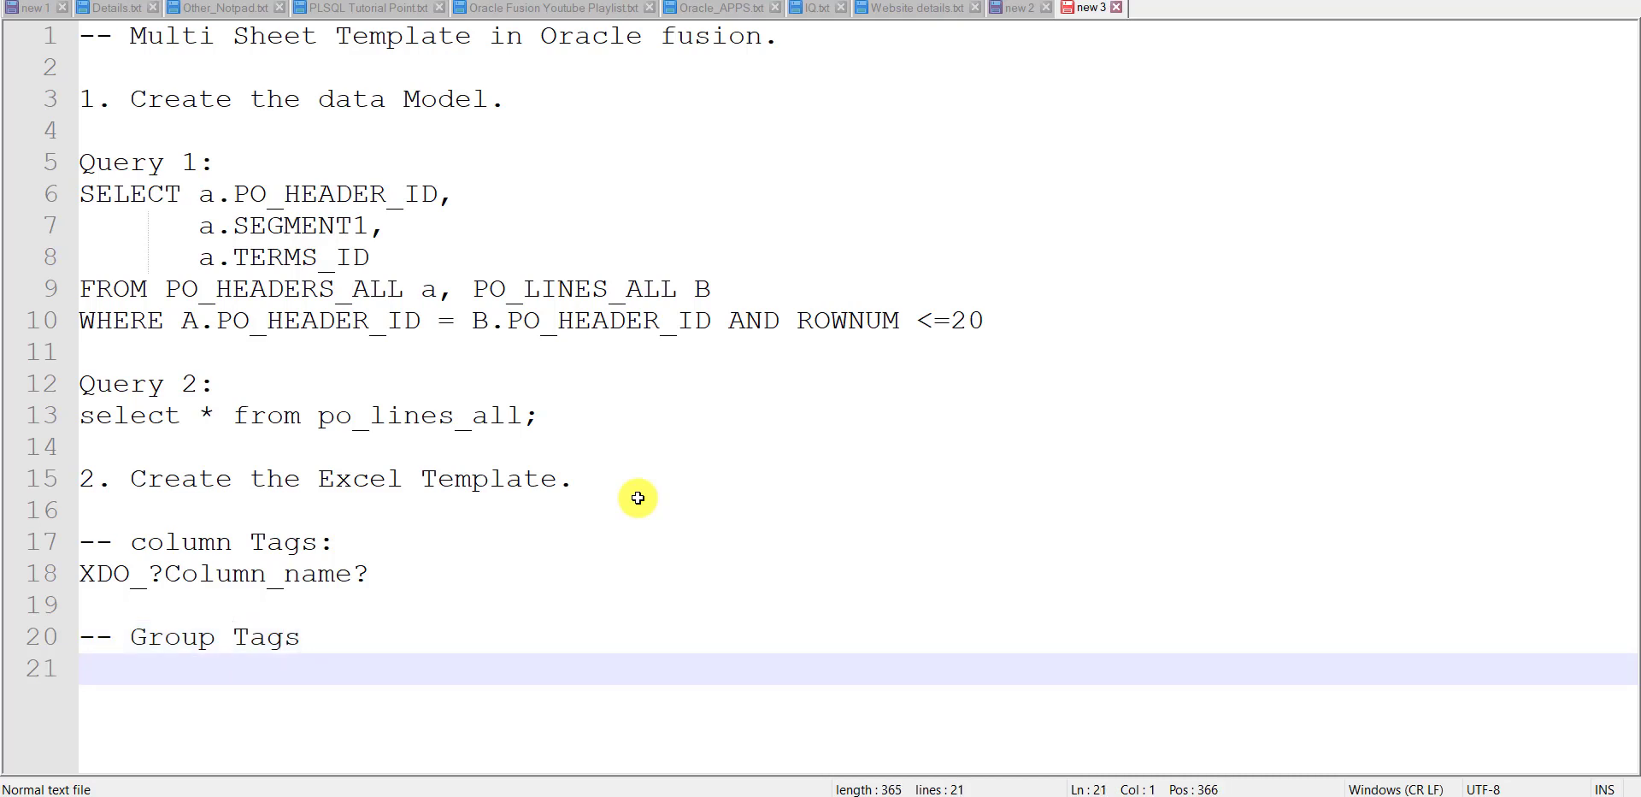
text(XDO_GROUP_)
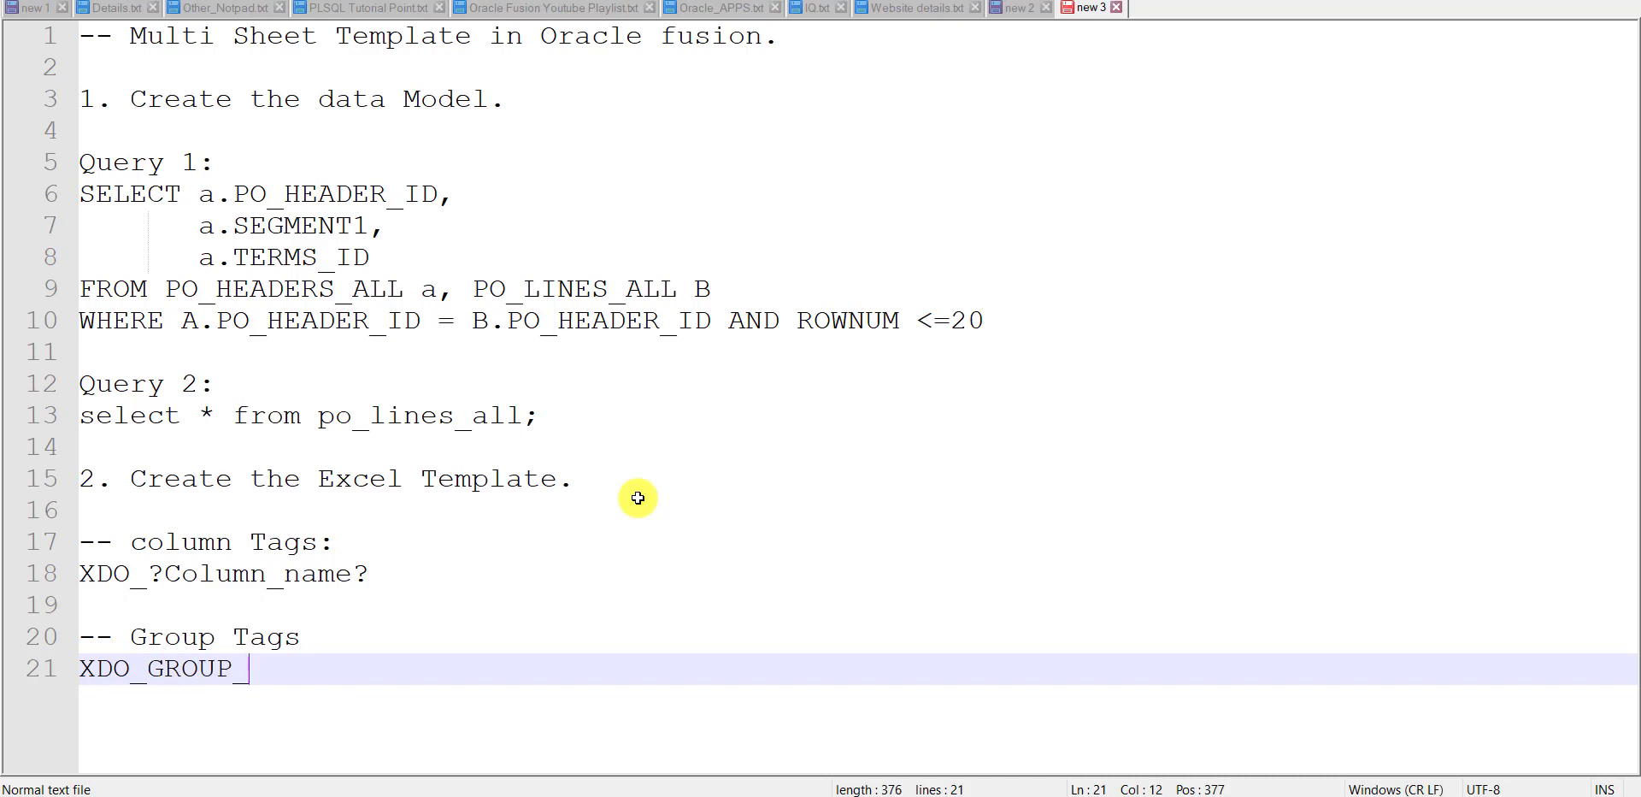
text(?Grou)
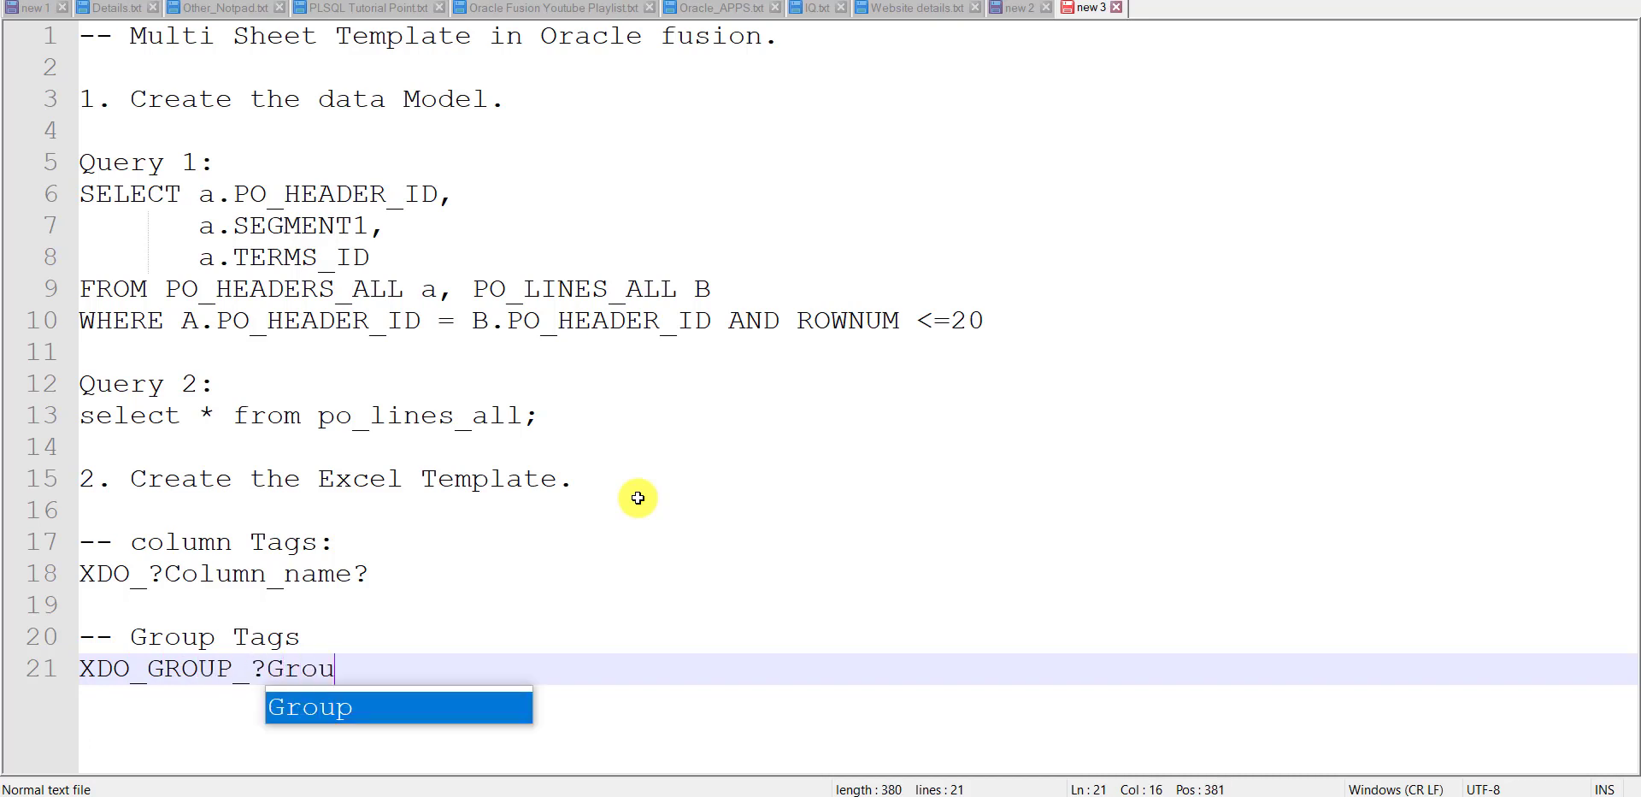
text(p_name?)
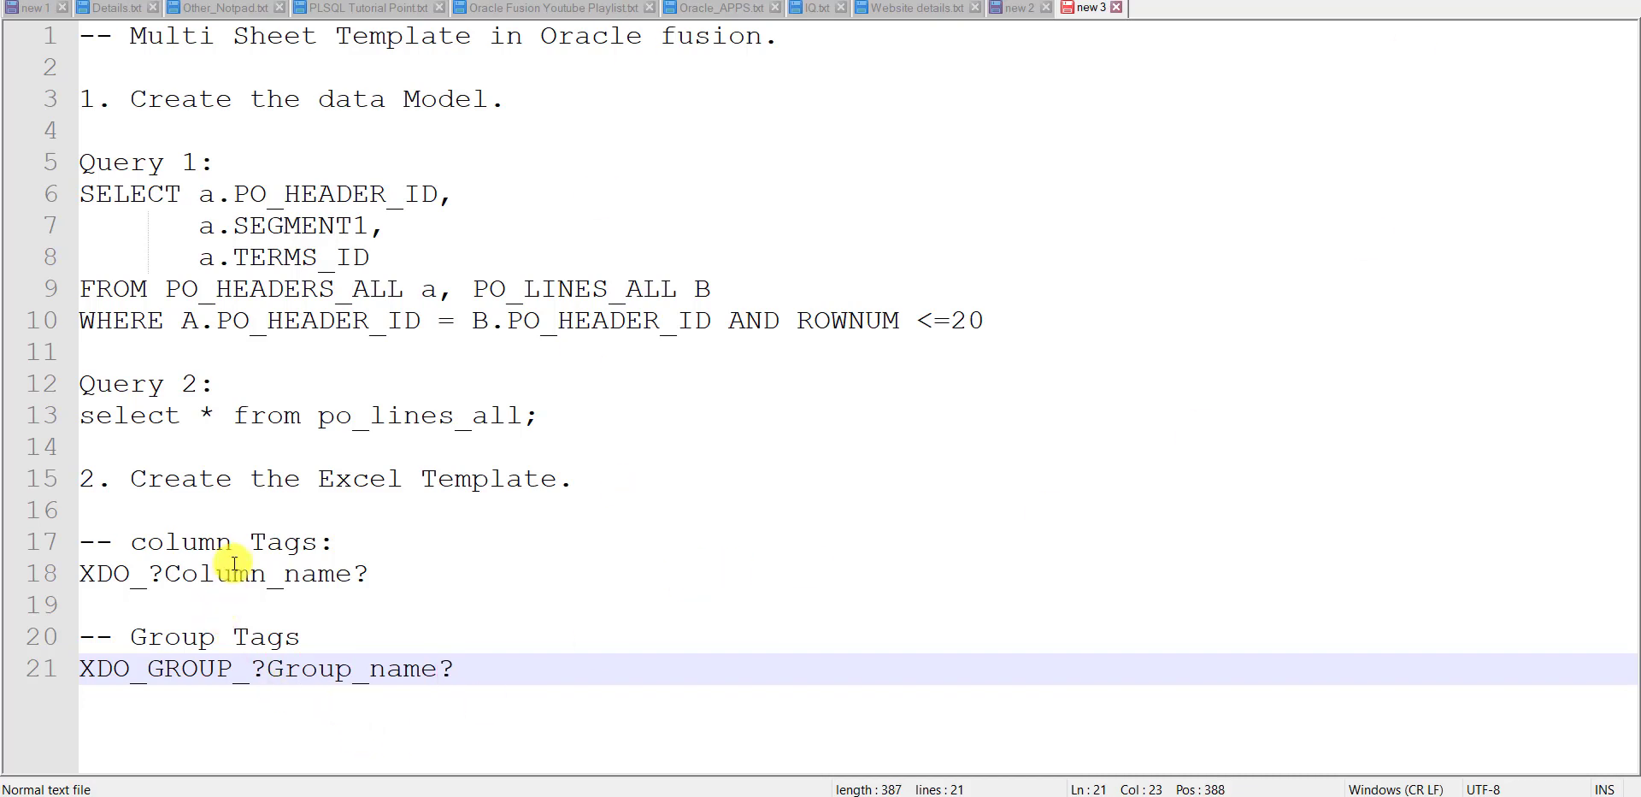
double_click(212, 542)
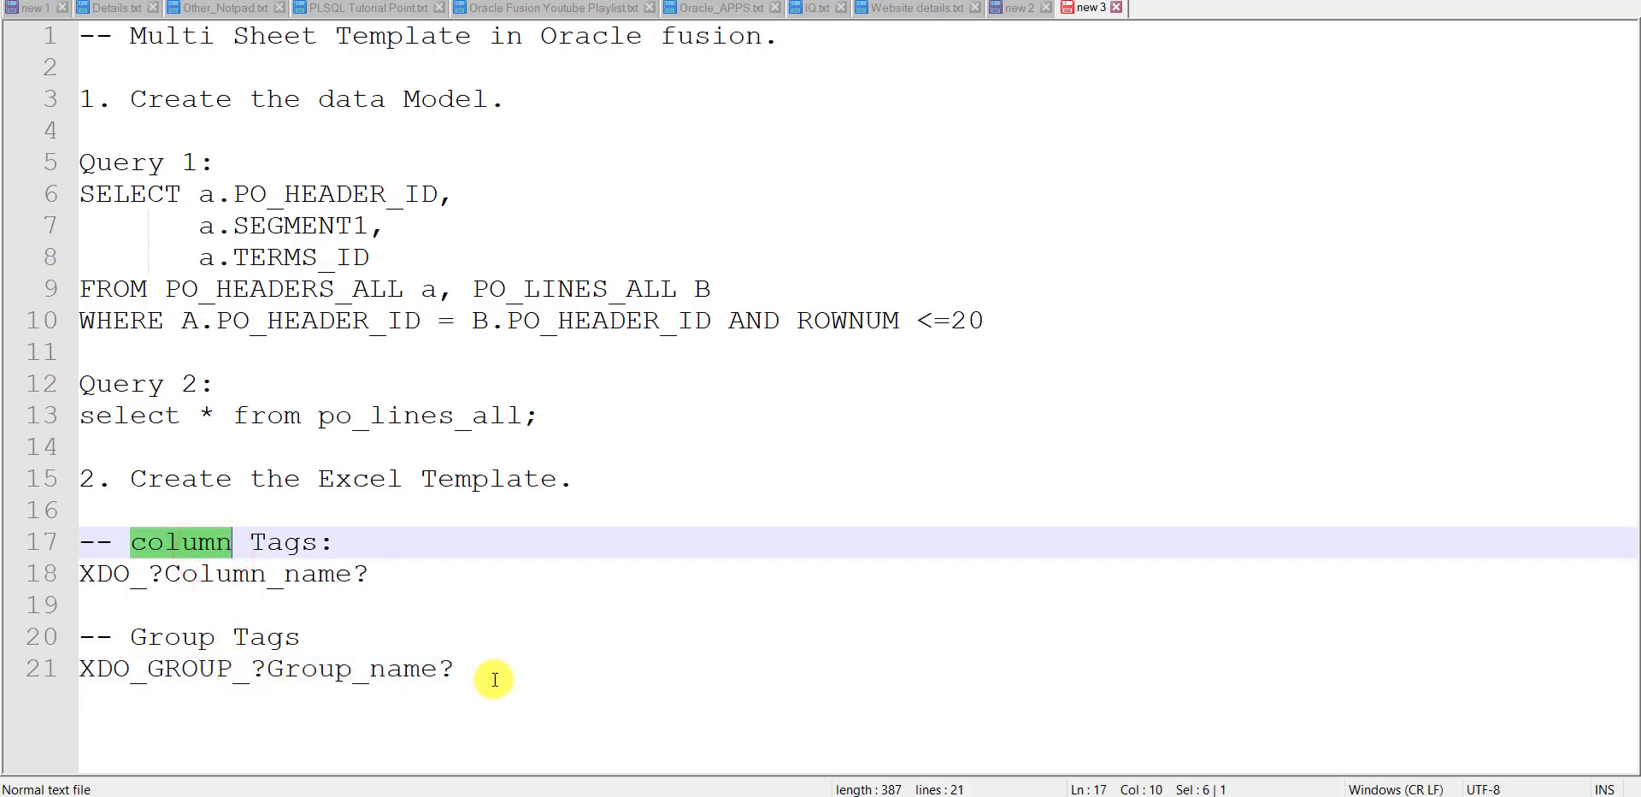
double_click(224, 574)
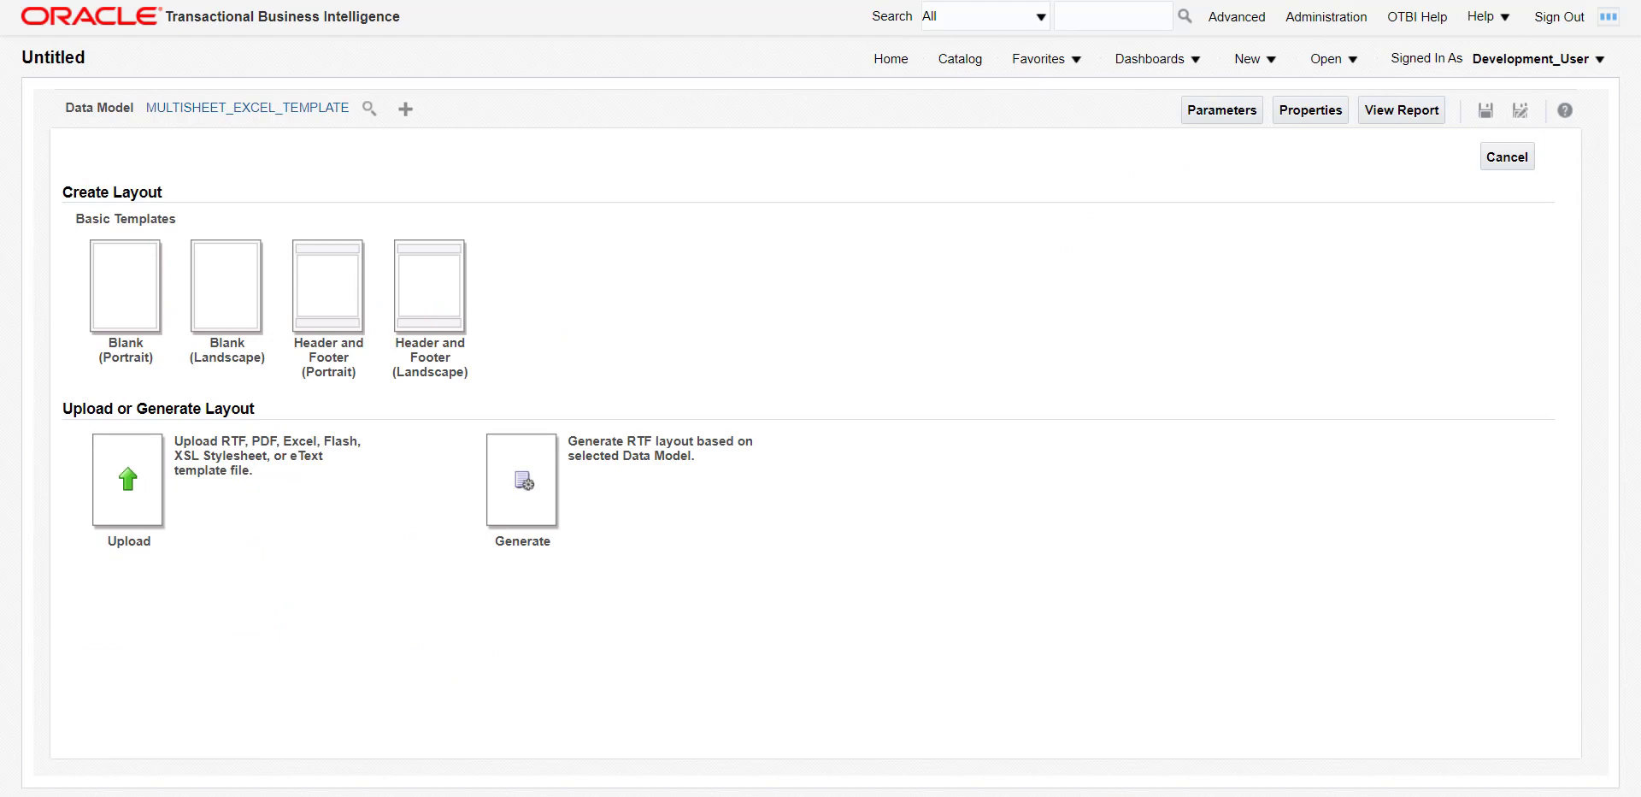
Switch to the Oracle catalog, open the MULTISHEET_EXCEL_TEMPLATE data model for editing and move its G_1 and G_2 groups higher in the diagram.
click(659, 152)
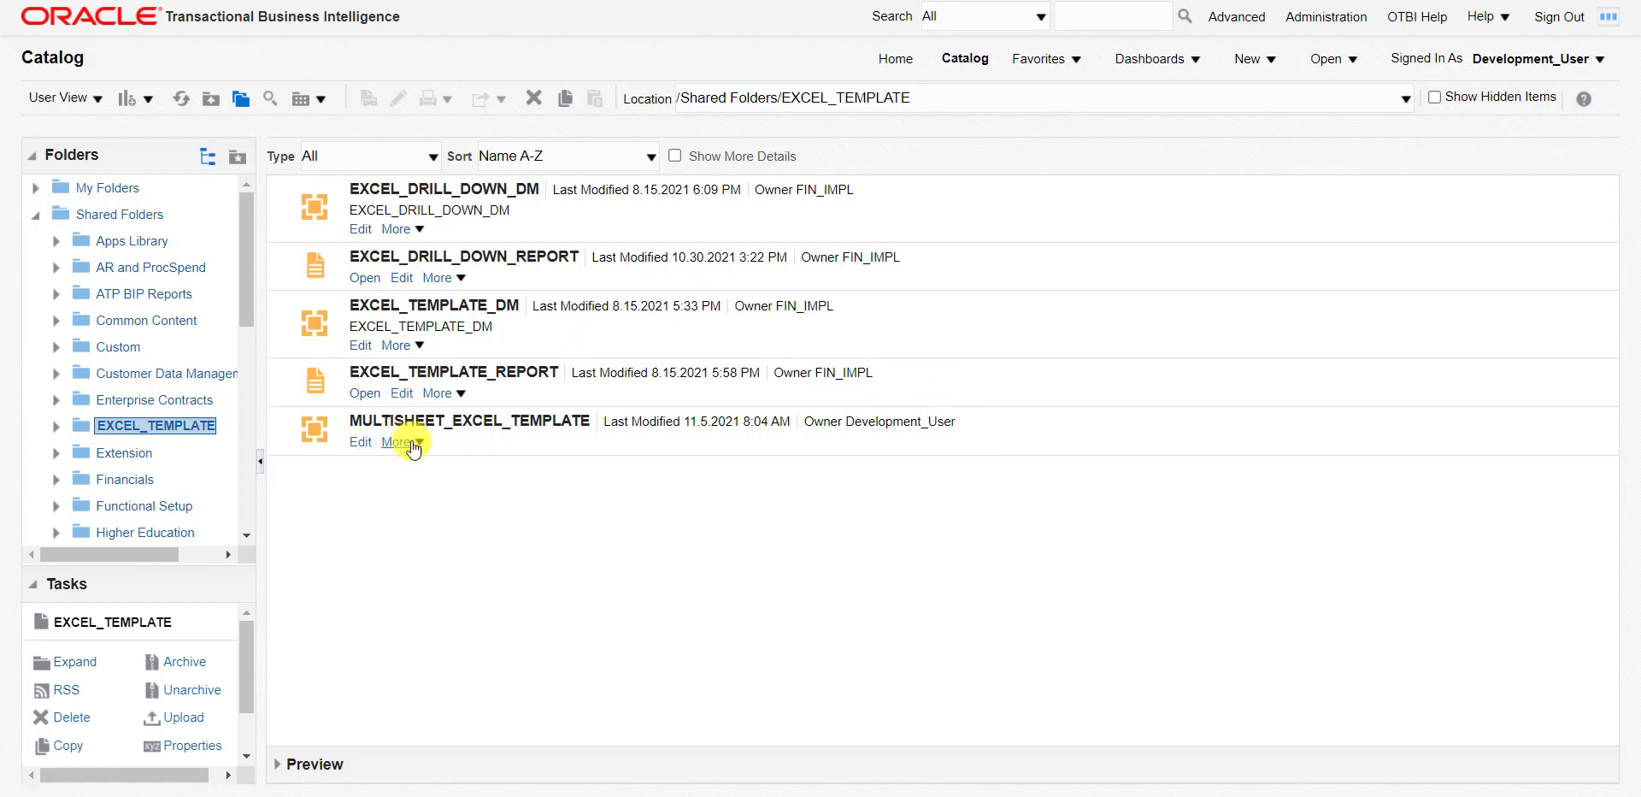
click(363, 443)
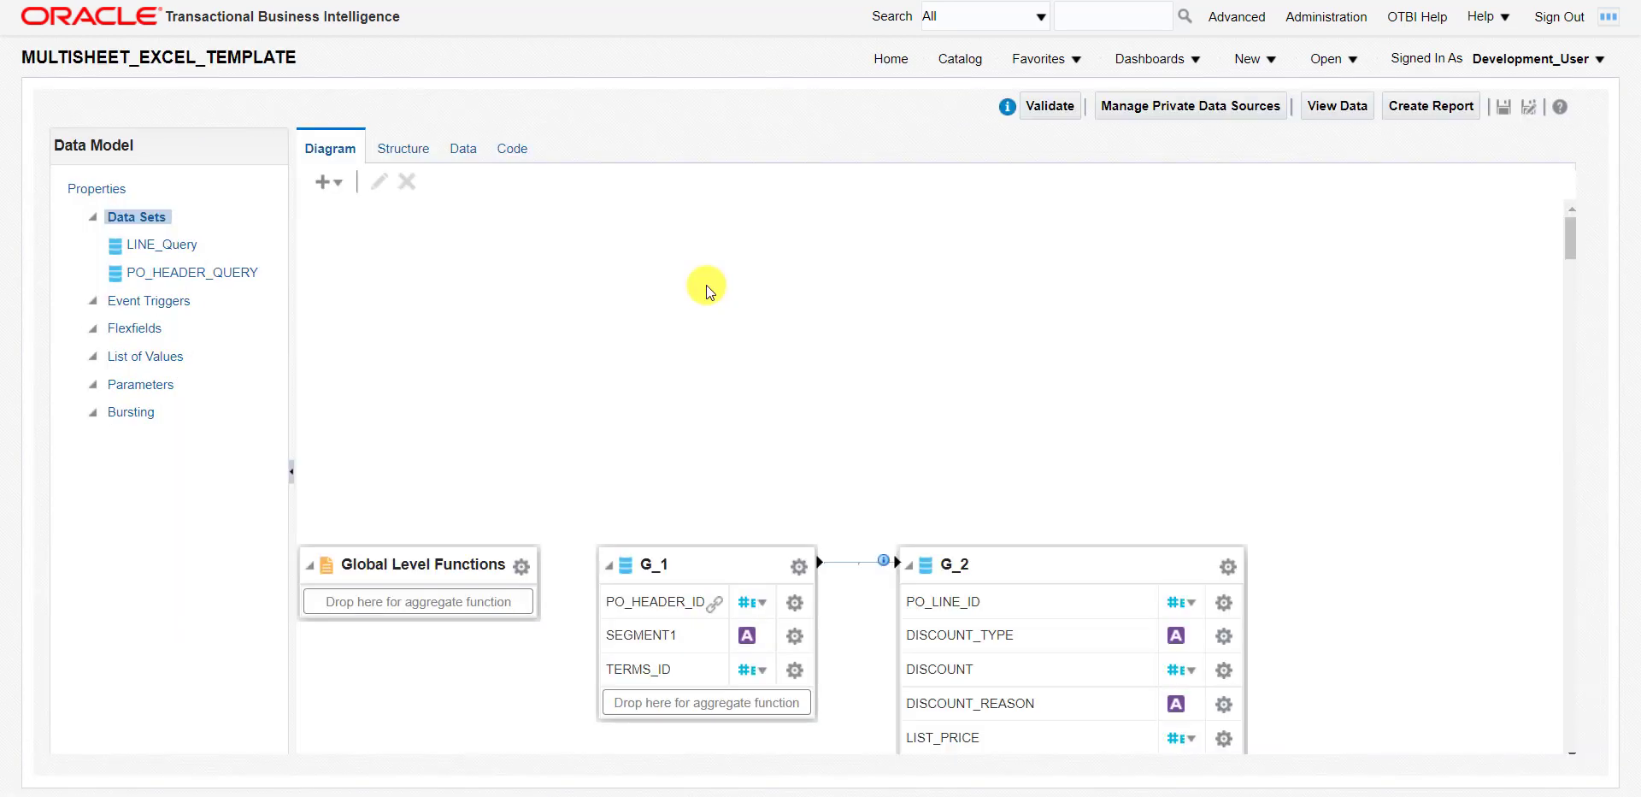
drag(726, 556, 718, 362)
drag(1017, 554, 1066, 264)
Export the data model's 5-row output as XML and open the downloaded file to examine the G_1 and G_2 elements.
click(462, 151)
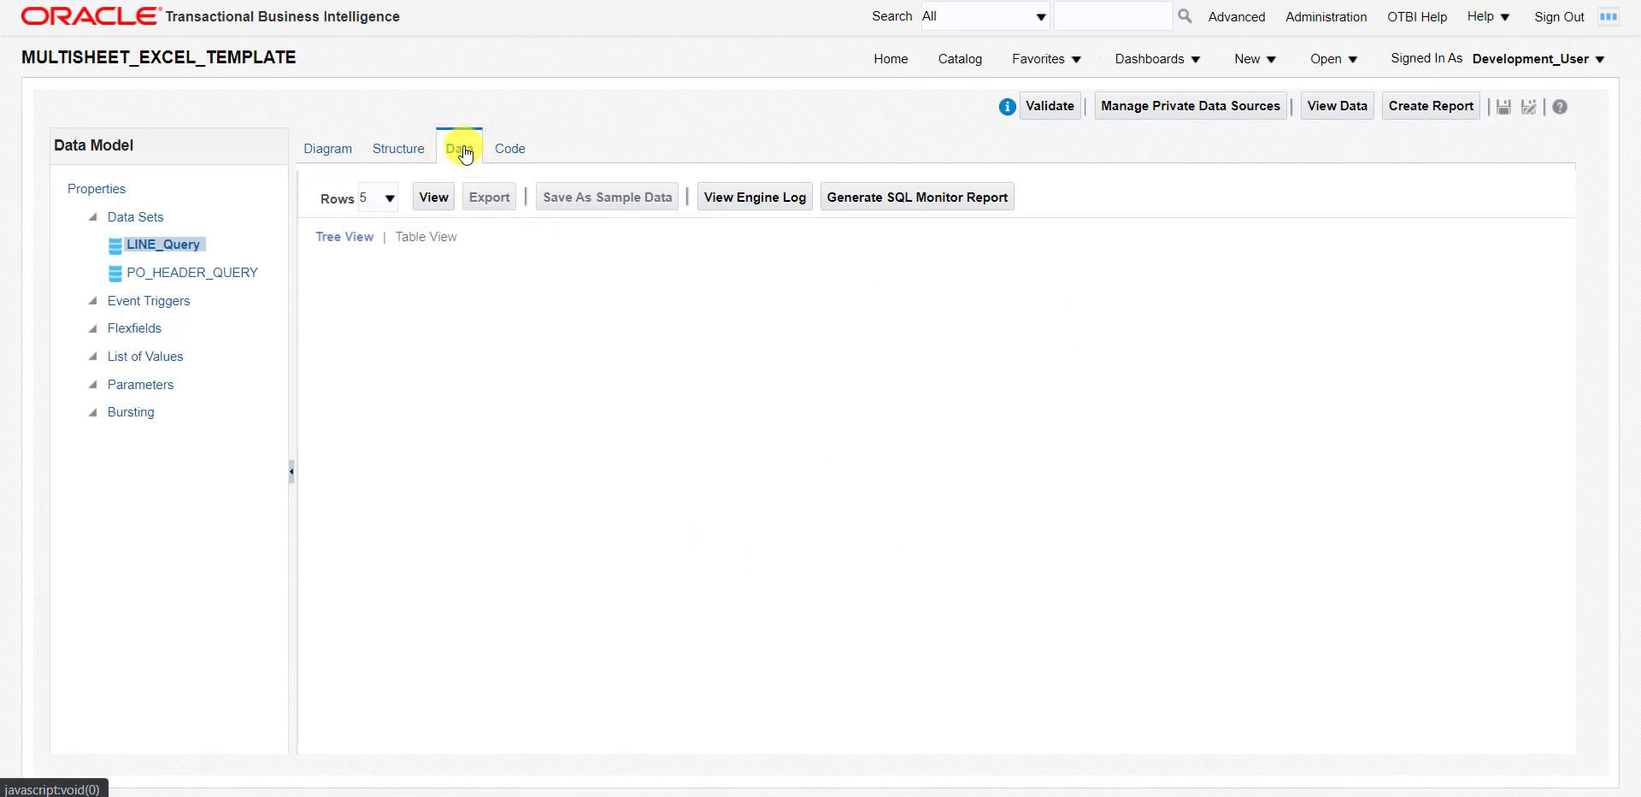
click(430, 198)
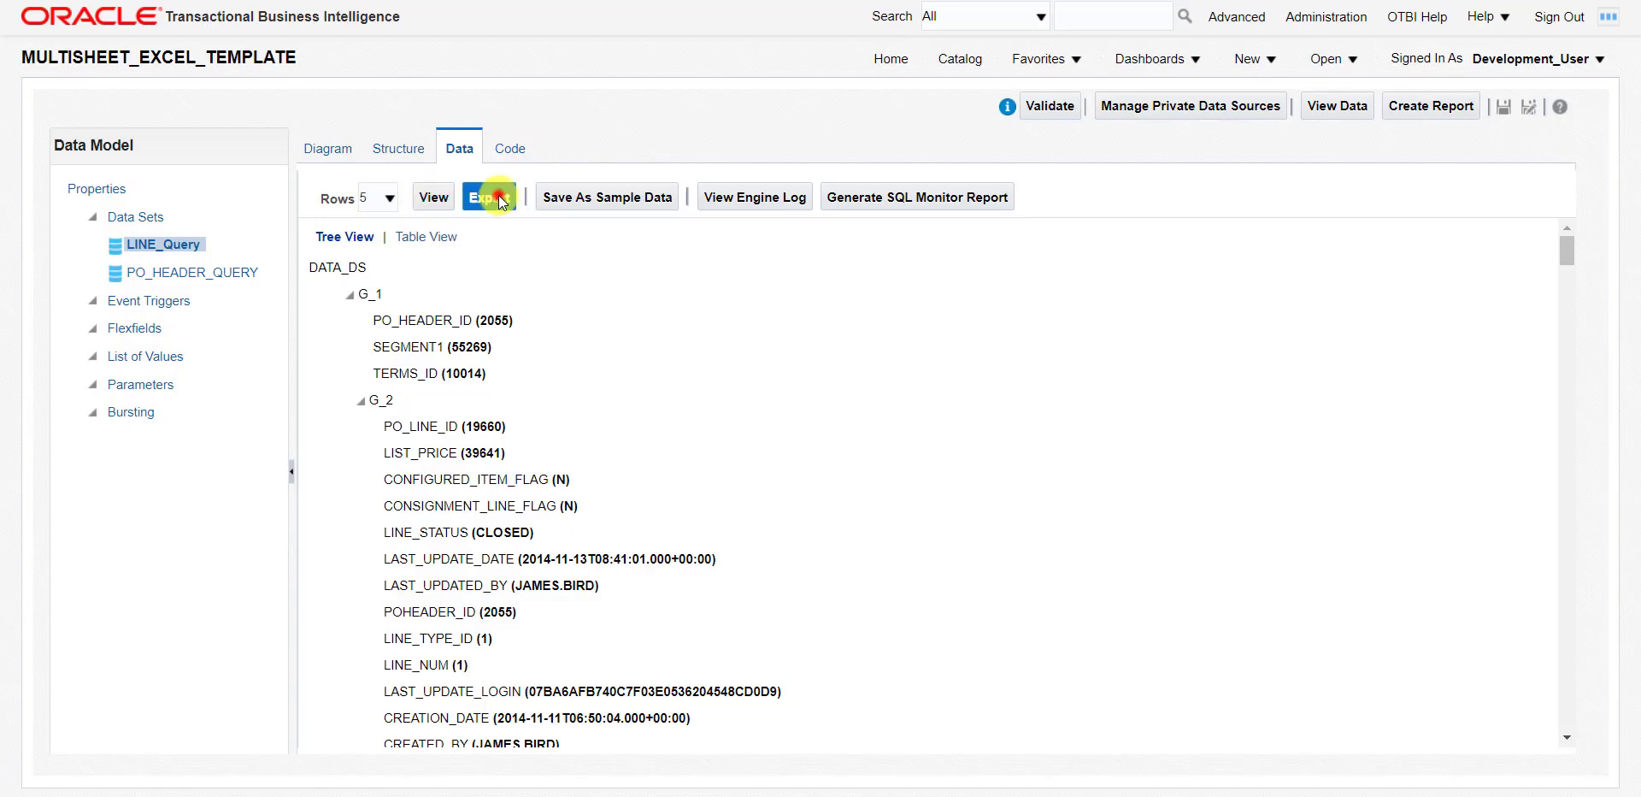
click(496, 198)
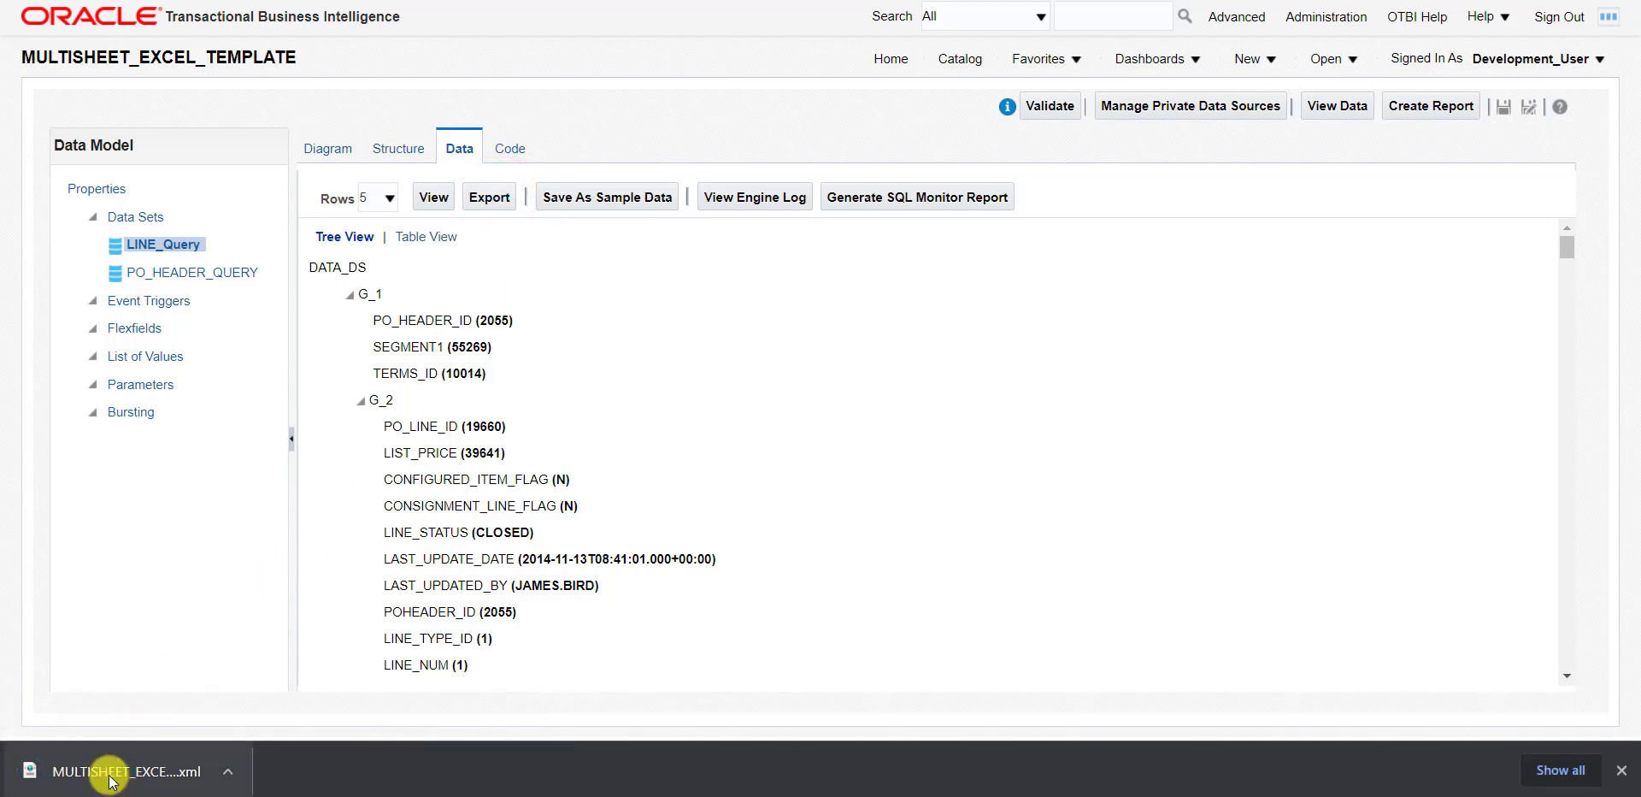
right_click(108, 776)
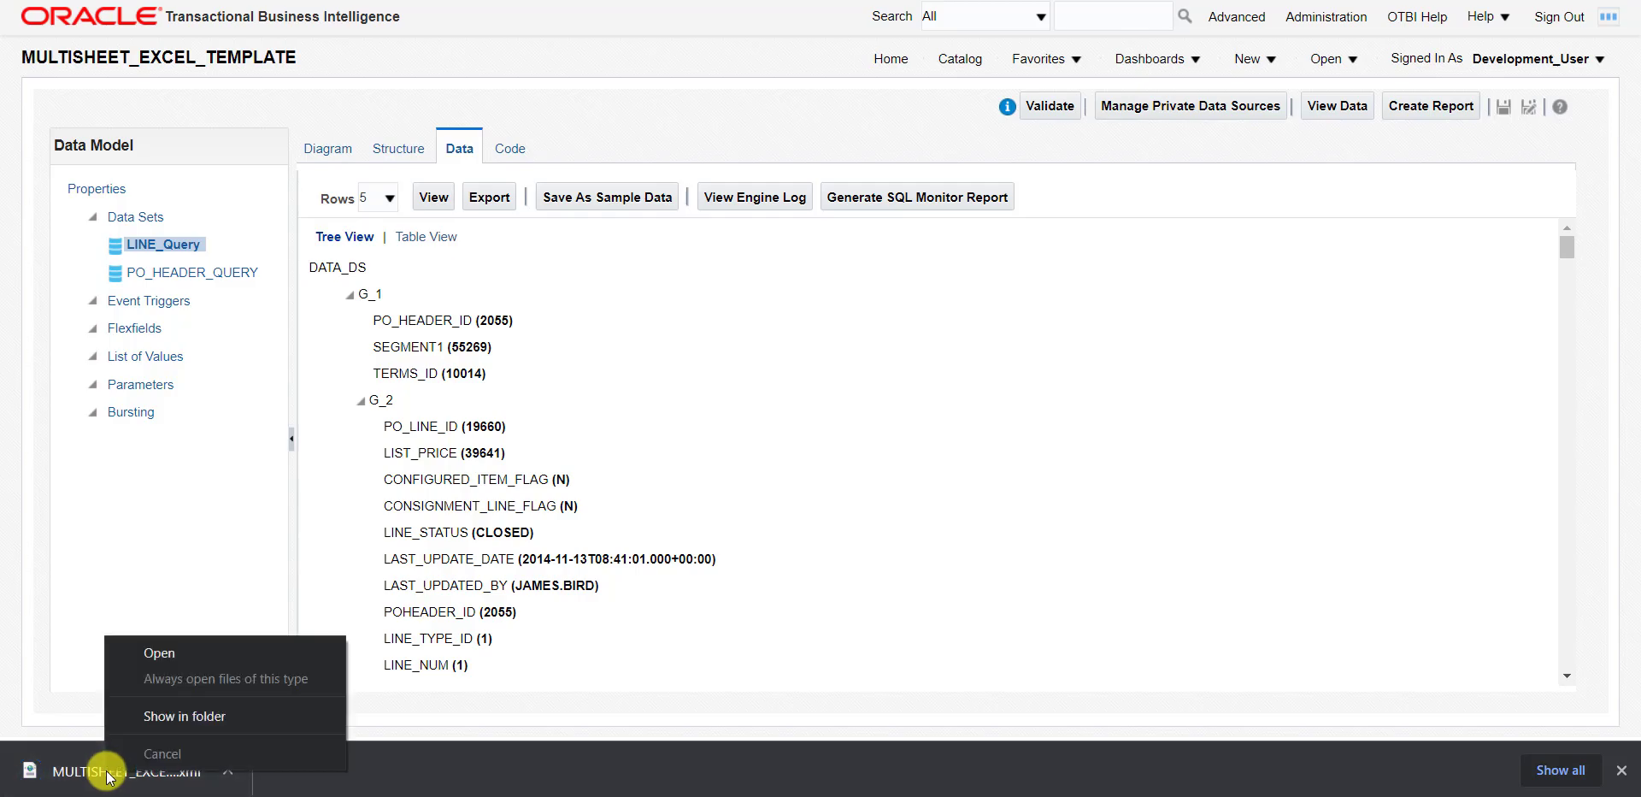
click(162, 647)
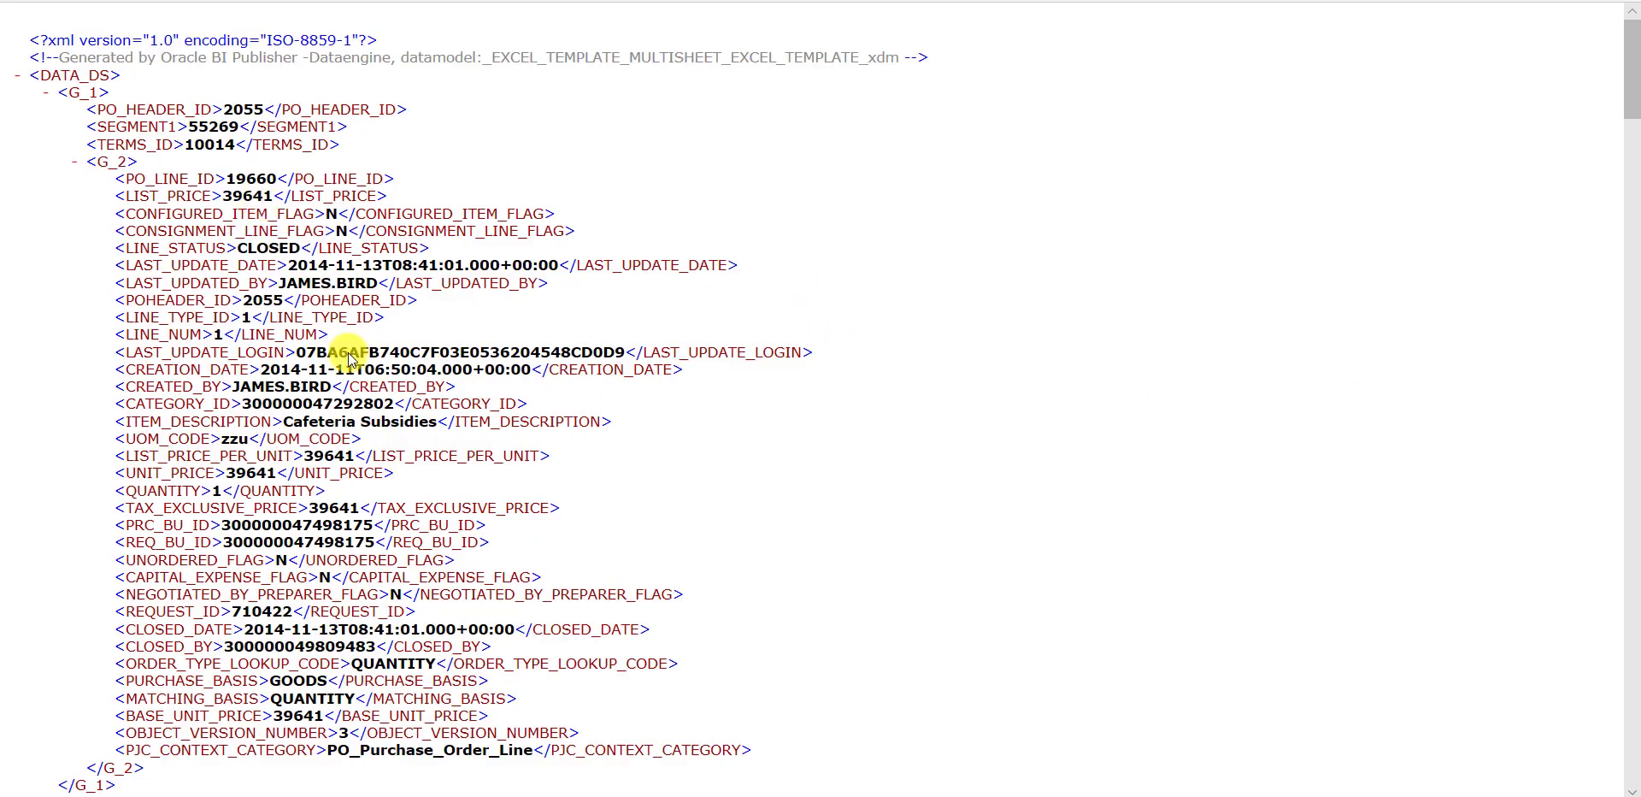
drag(88, 110, 351, 148)
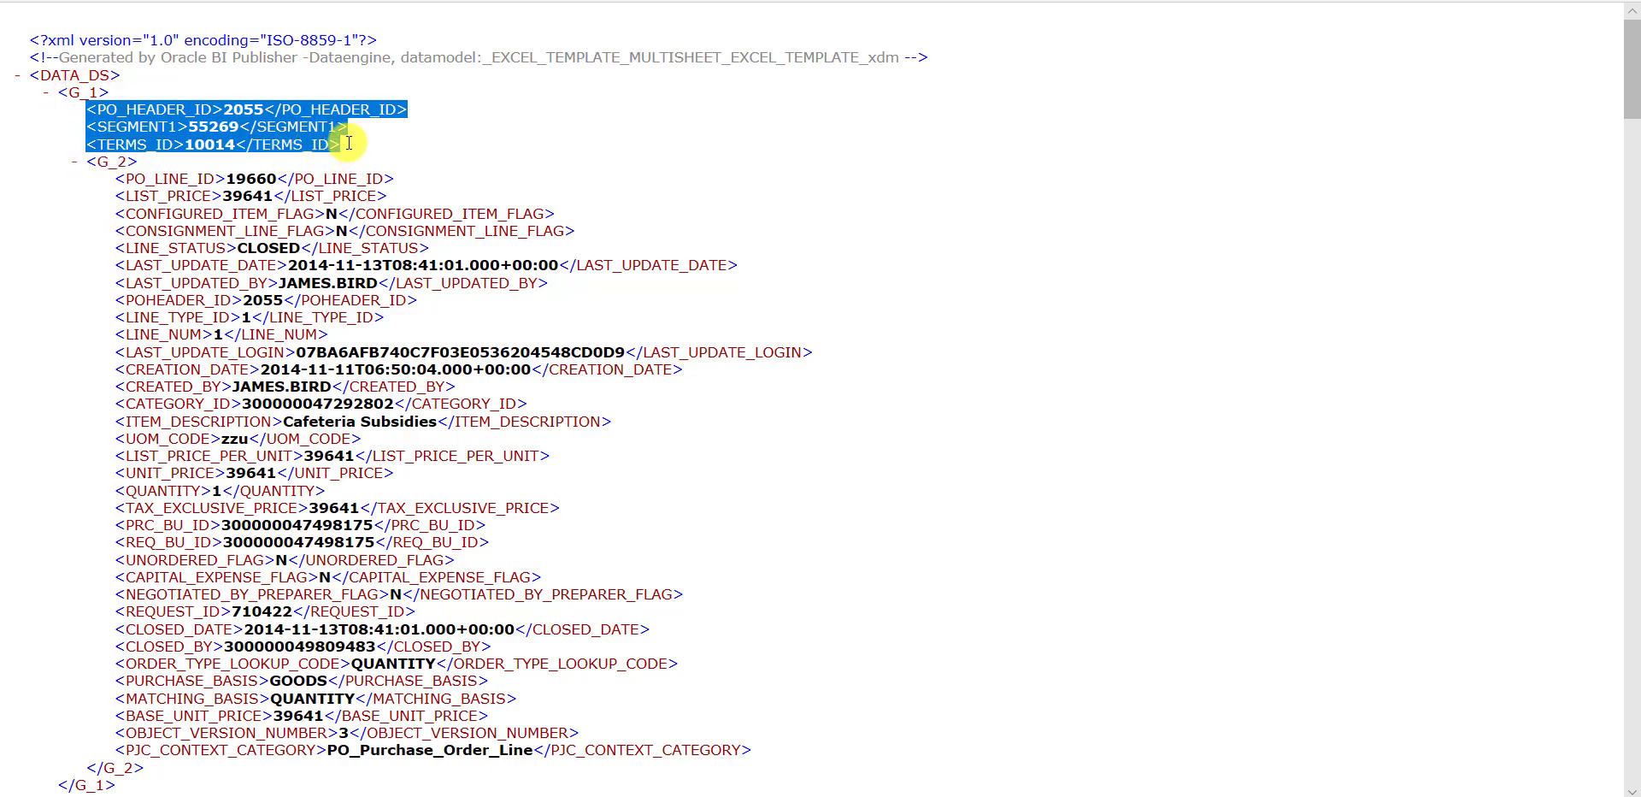
drag(115, 177, 115, 376)
click(120, 434)
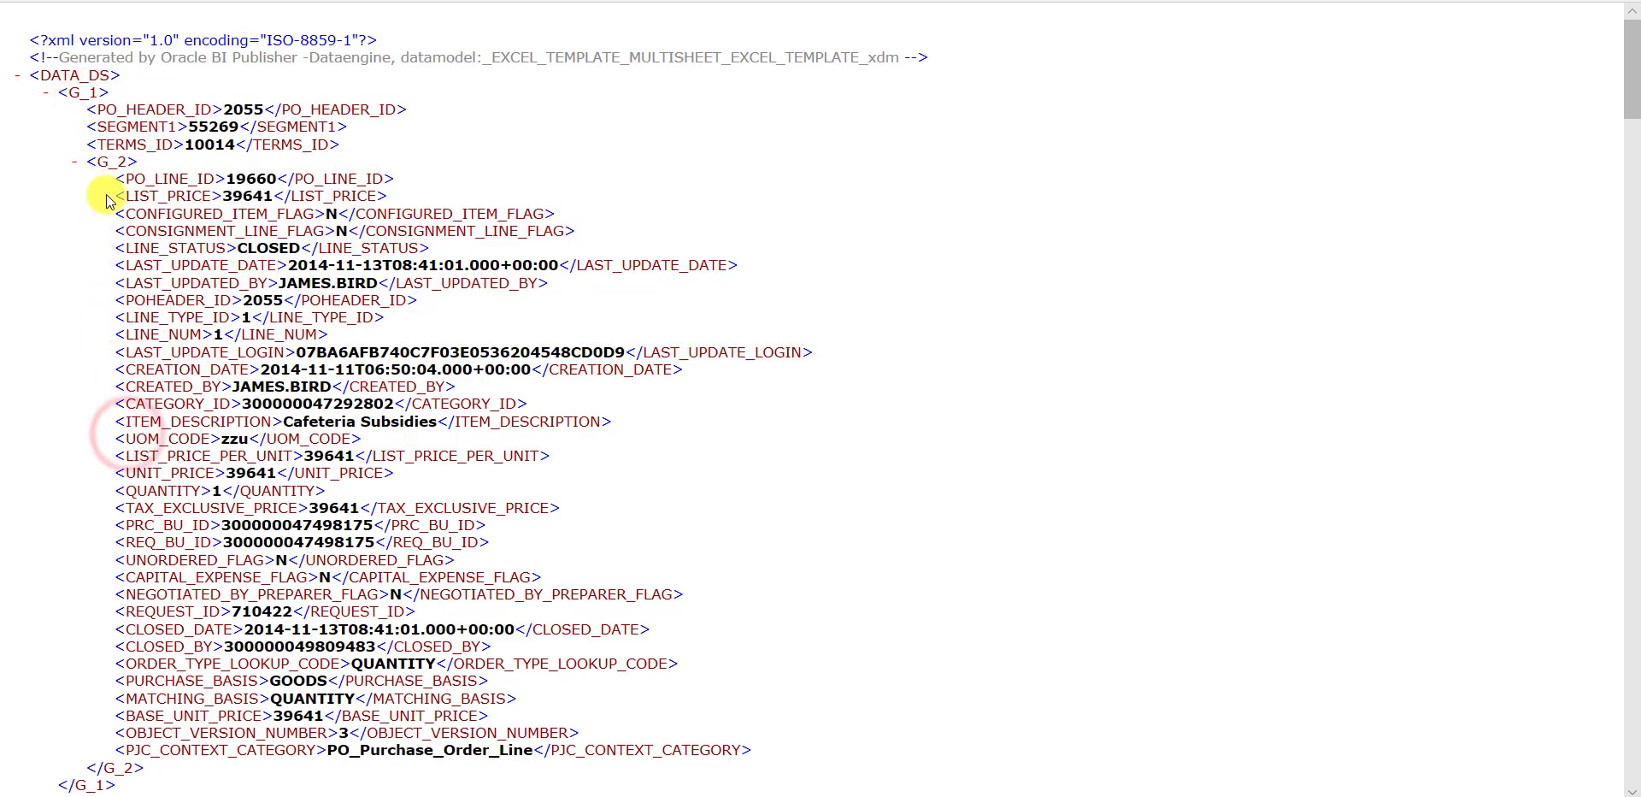
drag(117, 176, 757, 737)
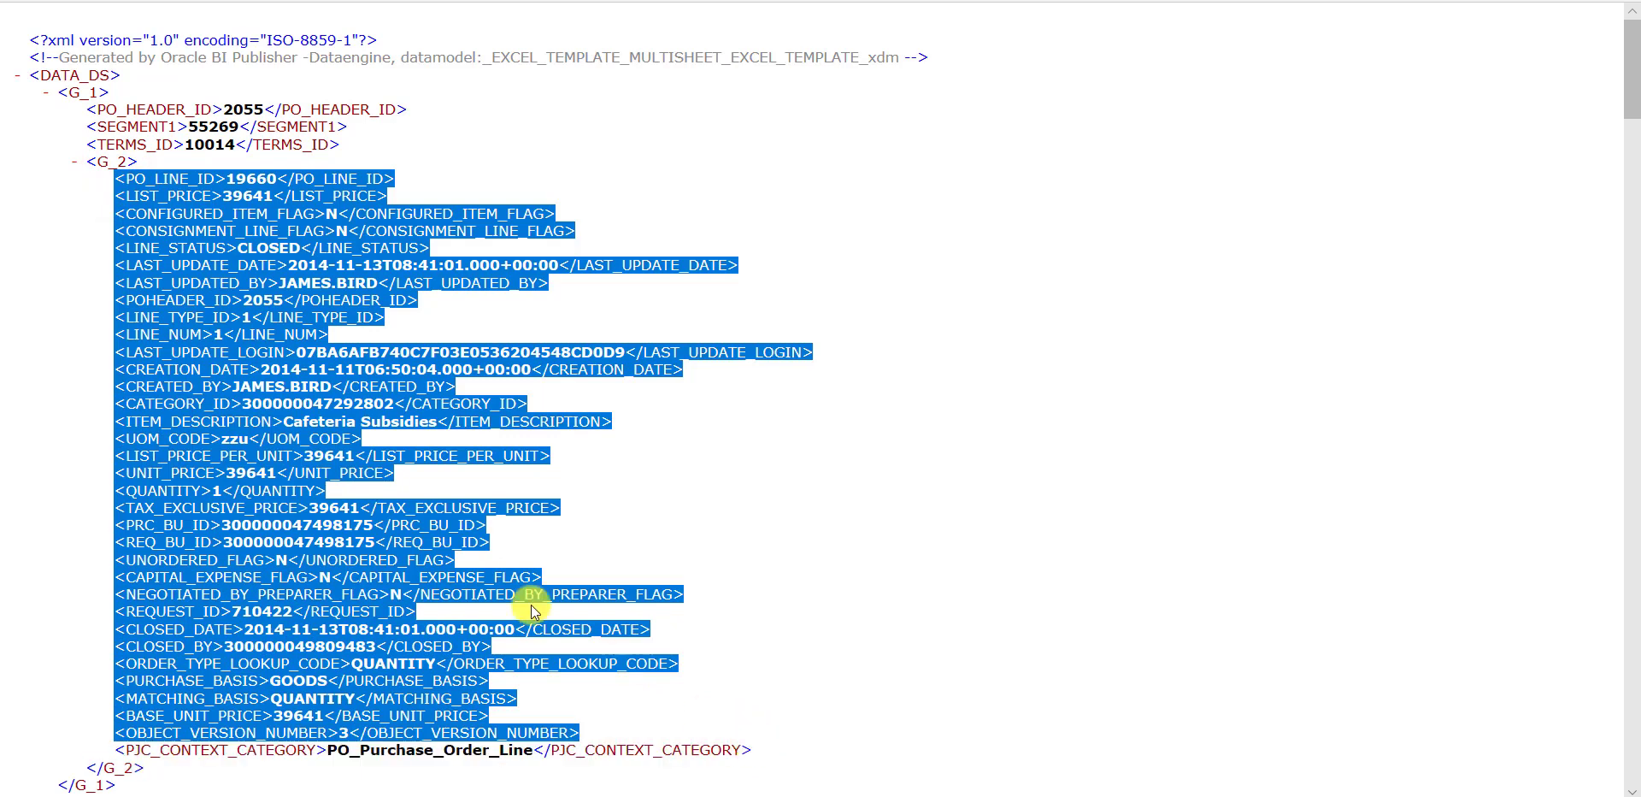
Take the PO_HEADER_ID element name from the XML and enter the column tag XDO_?PO_HEADER_ID? in cell B6 of MULTISHEET.xls.
click(111, 109)
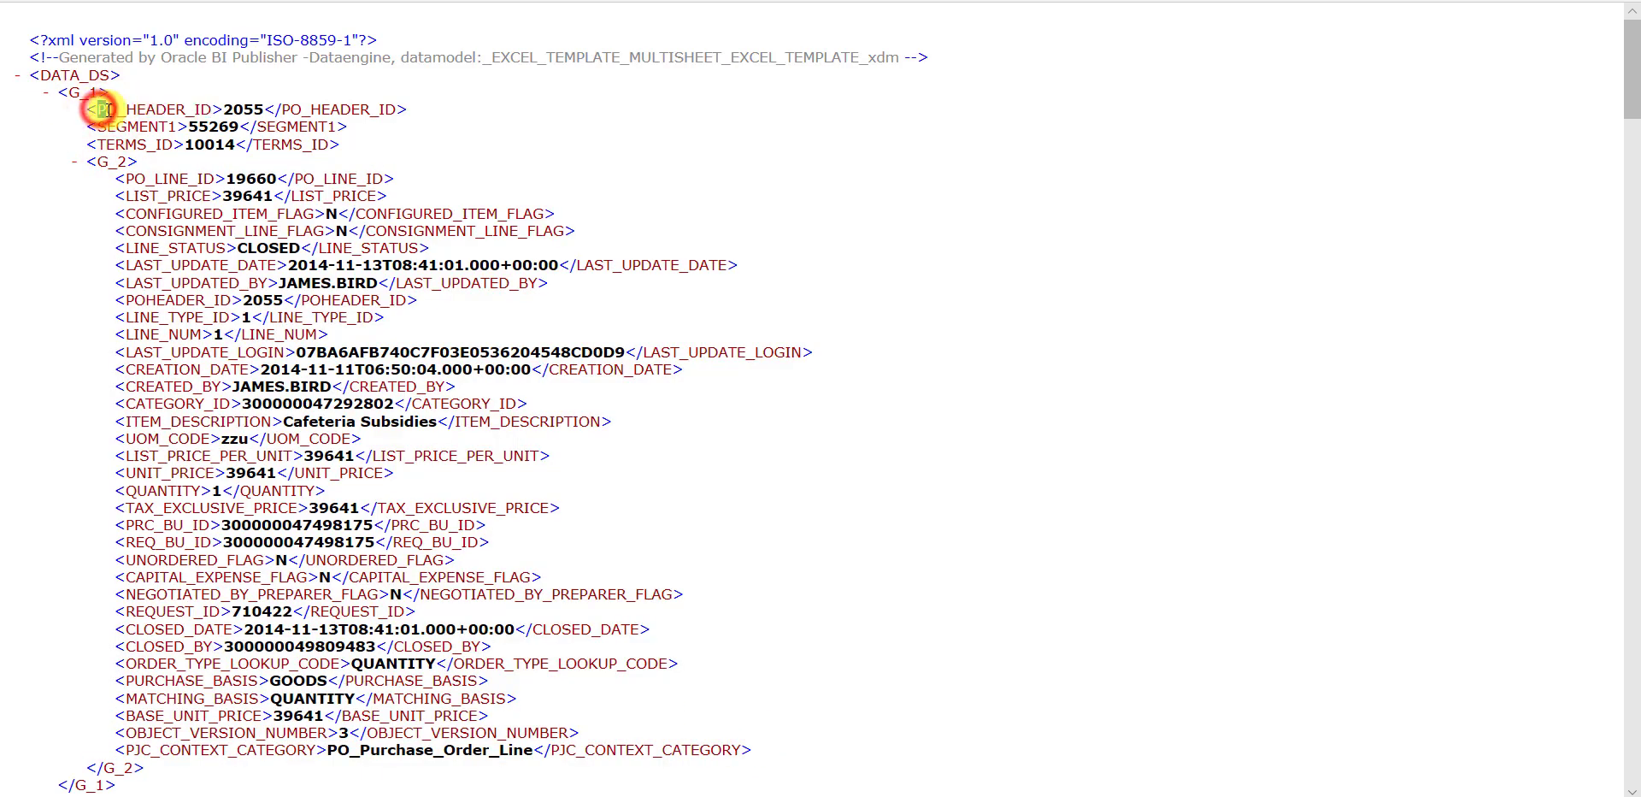
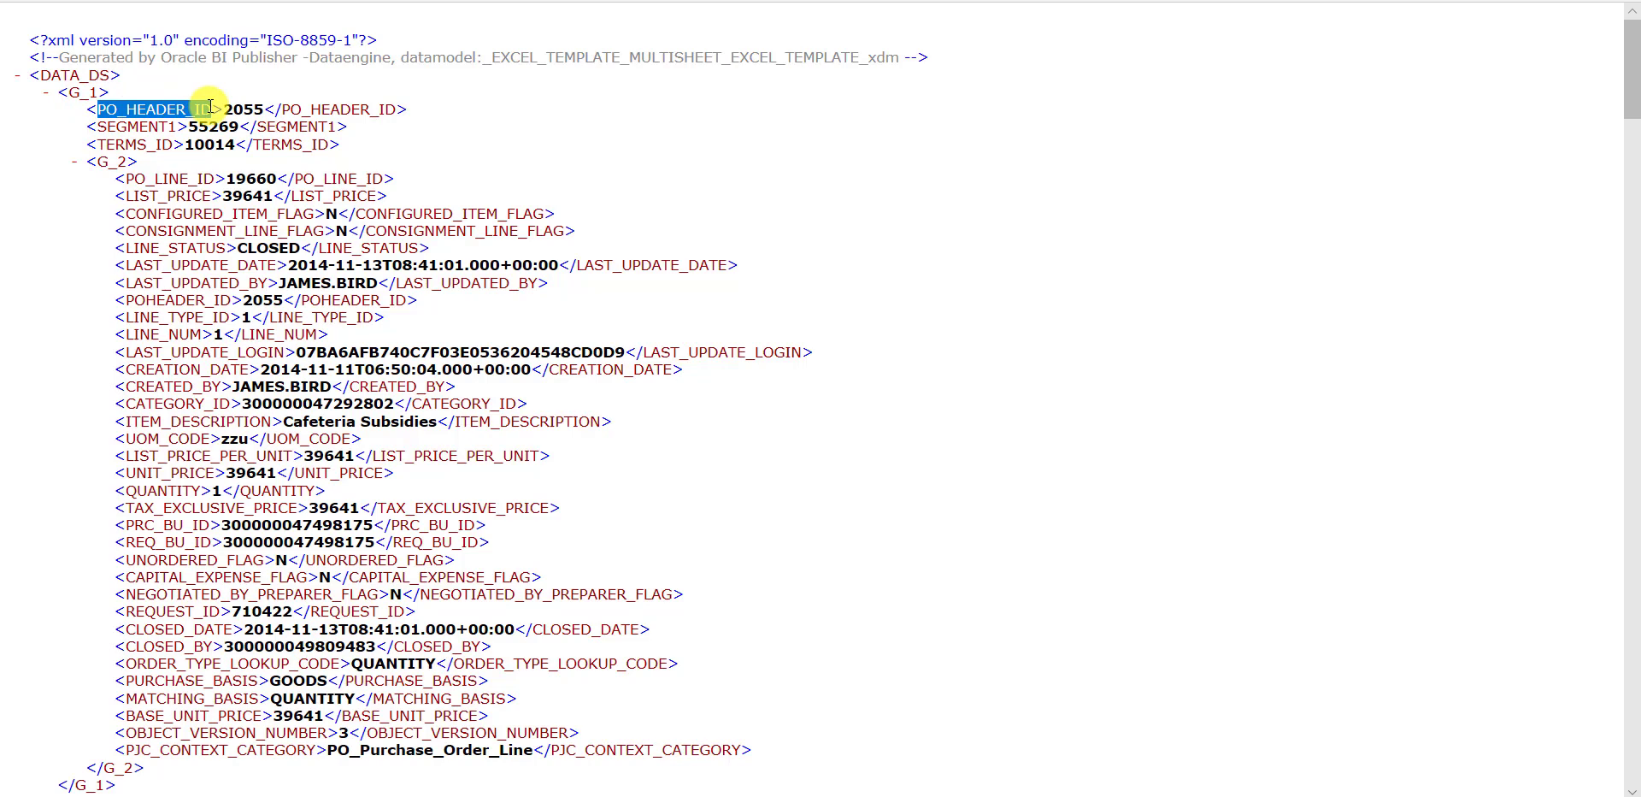
click(963, 793)
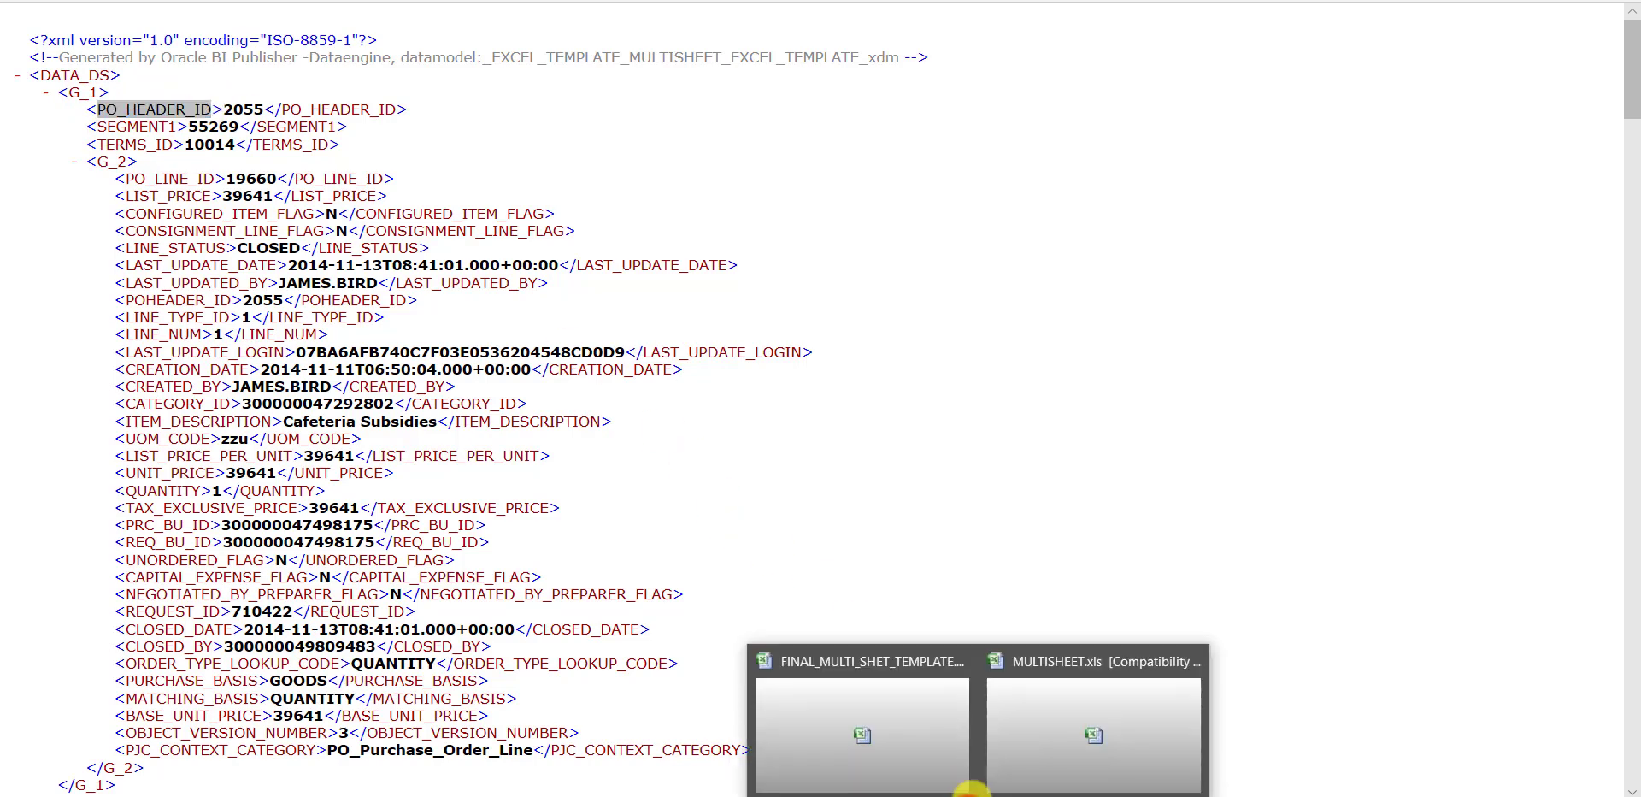
click(1051, 737)
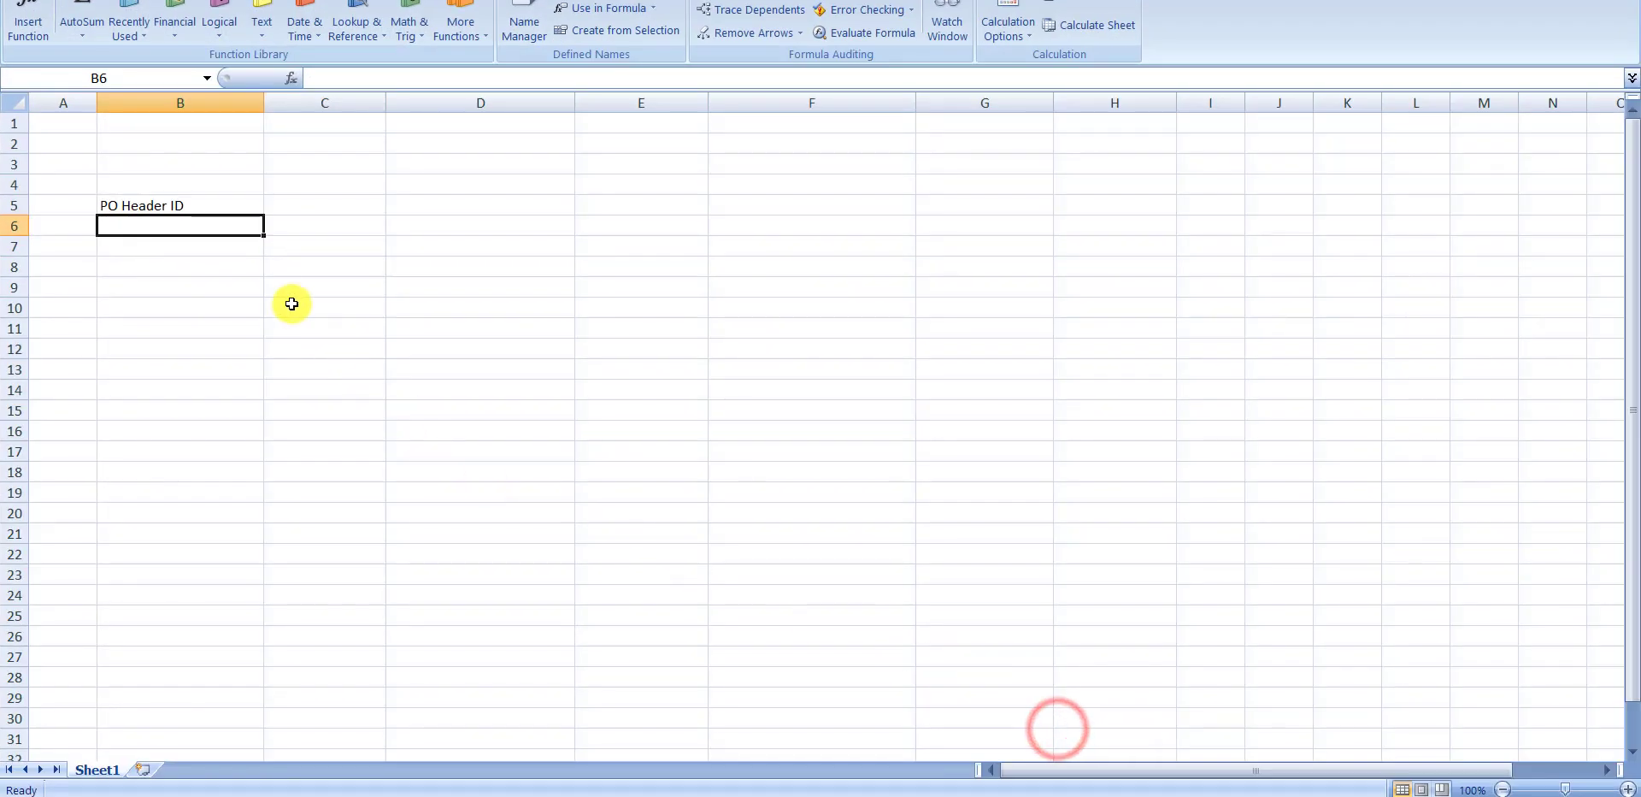
double_click(215, 224)
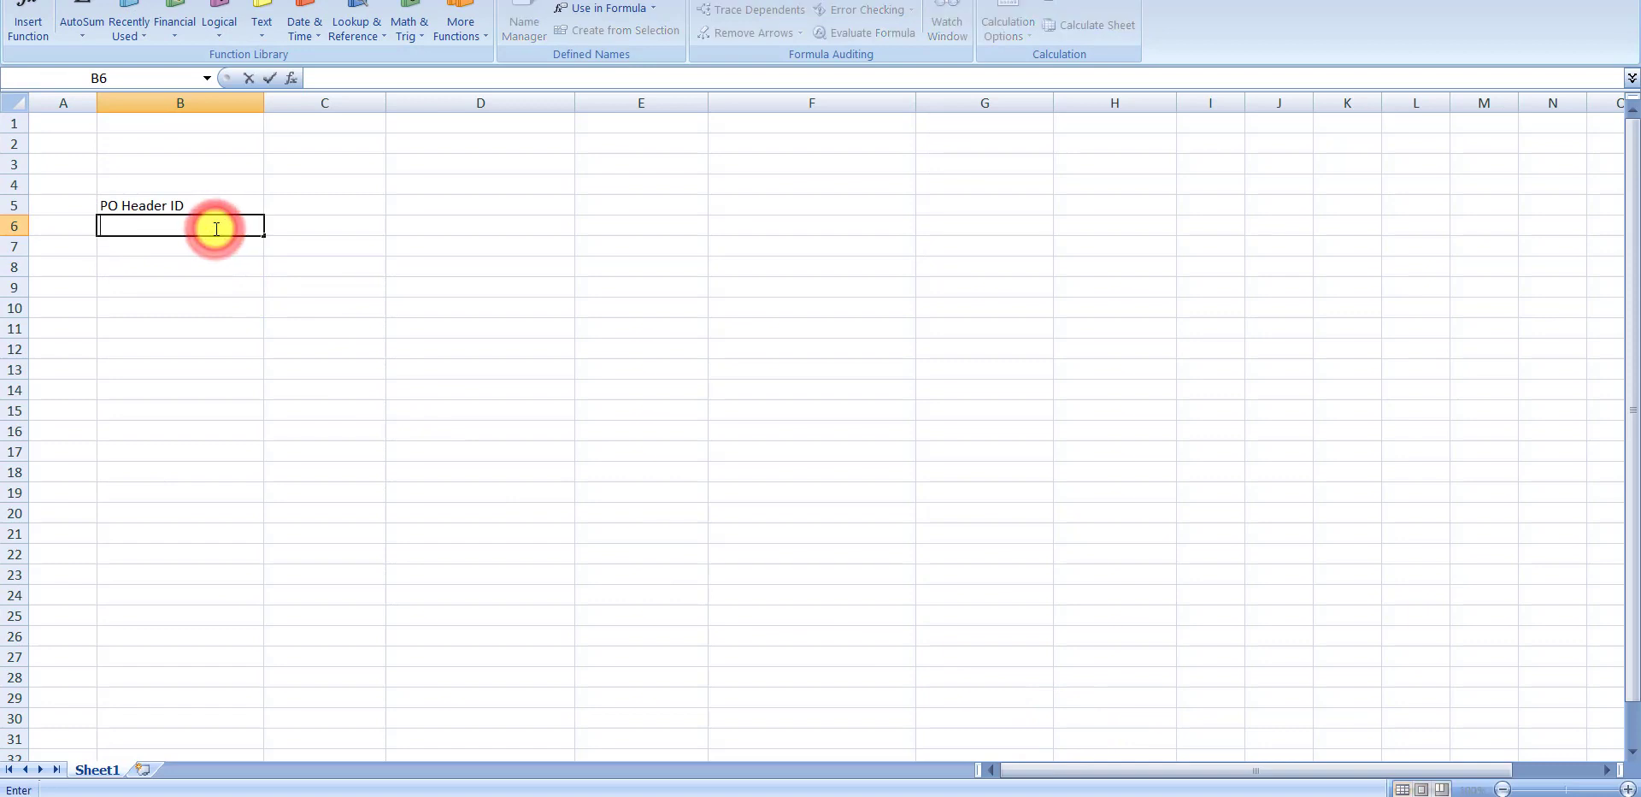
text(XDO)
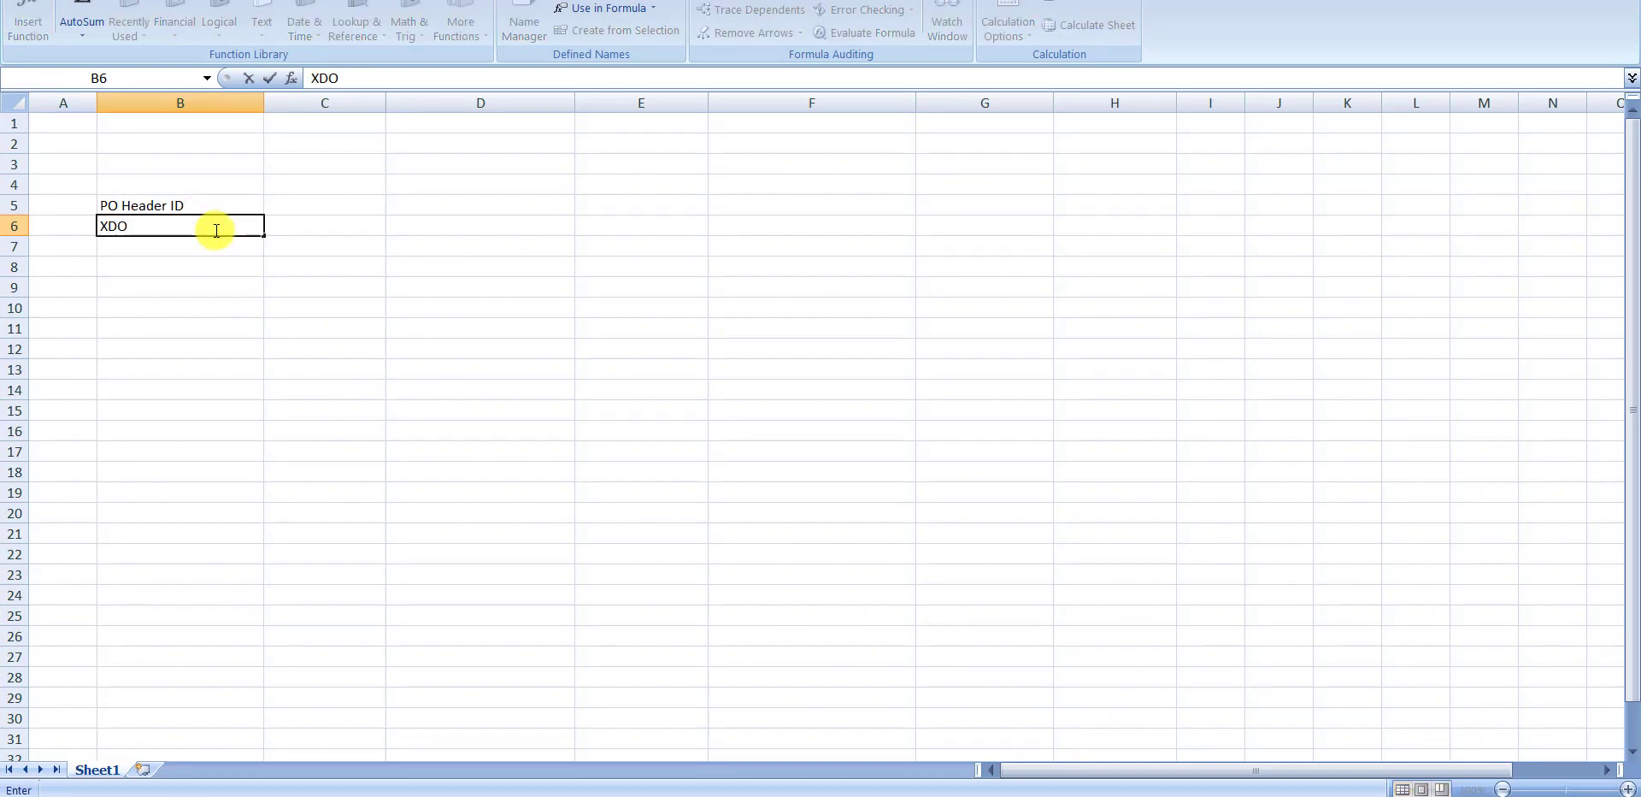
text(_?)
text(PO_HEADER_ID)
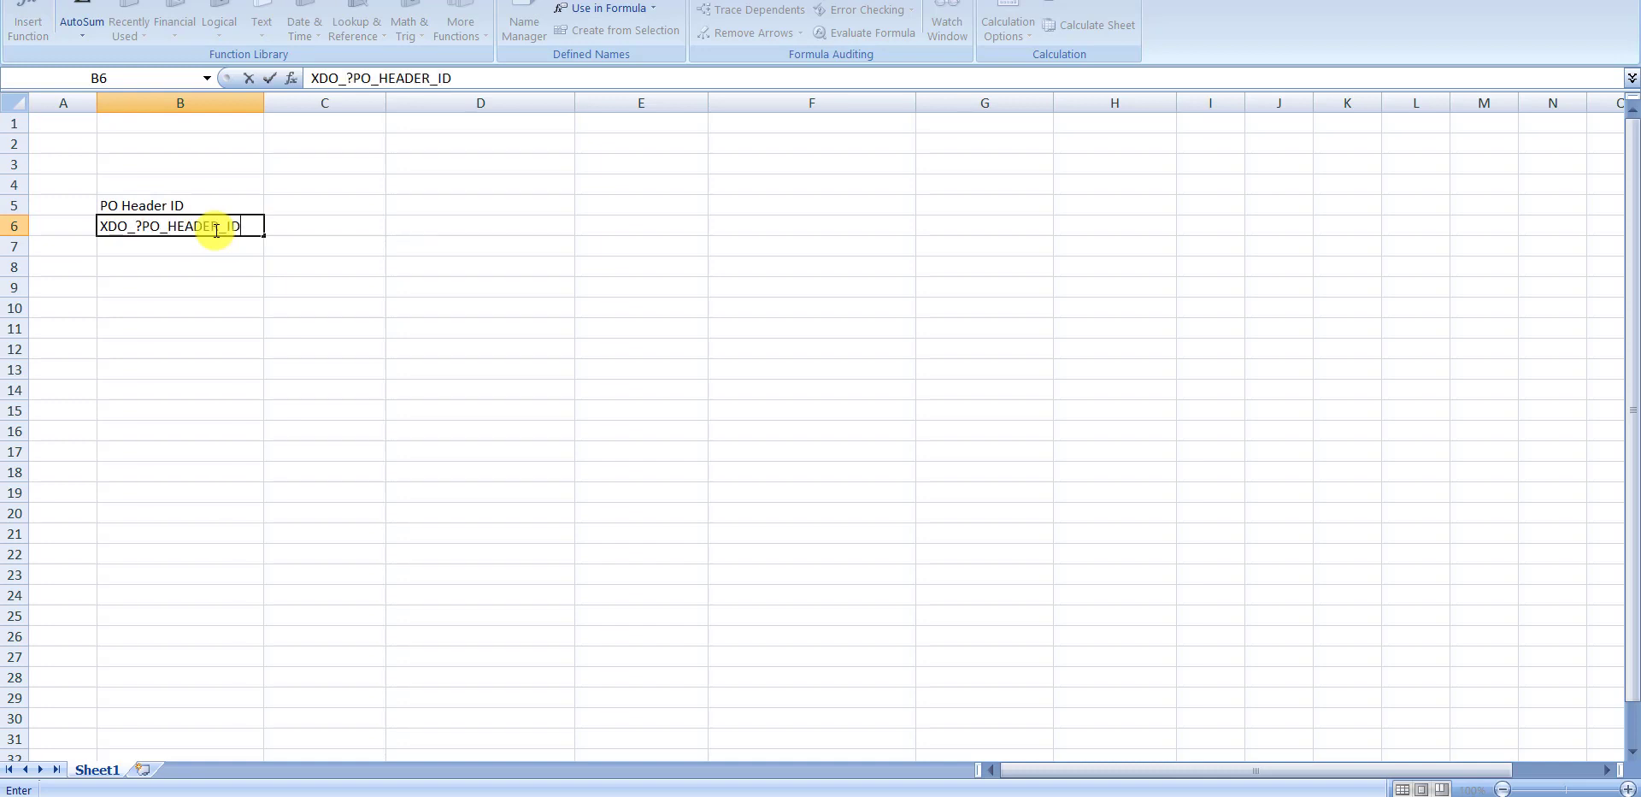
key(Return)
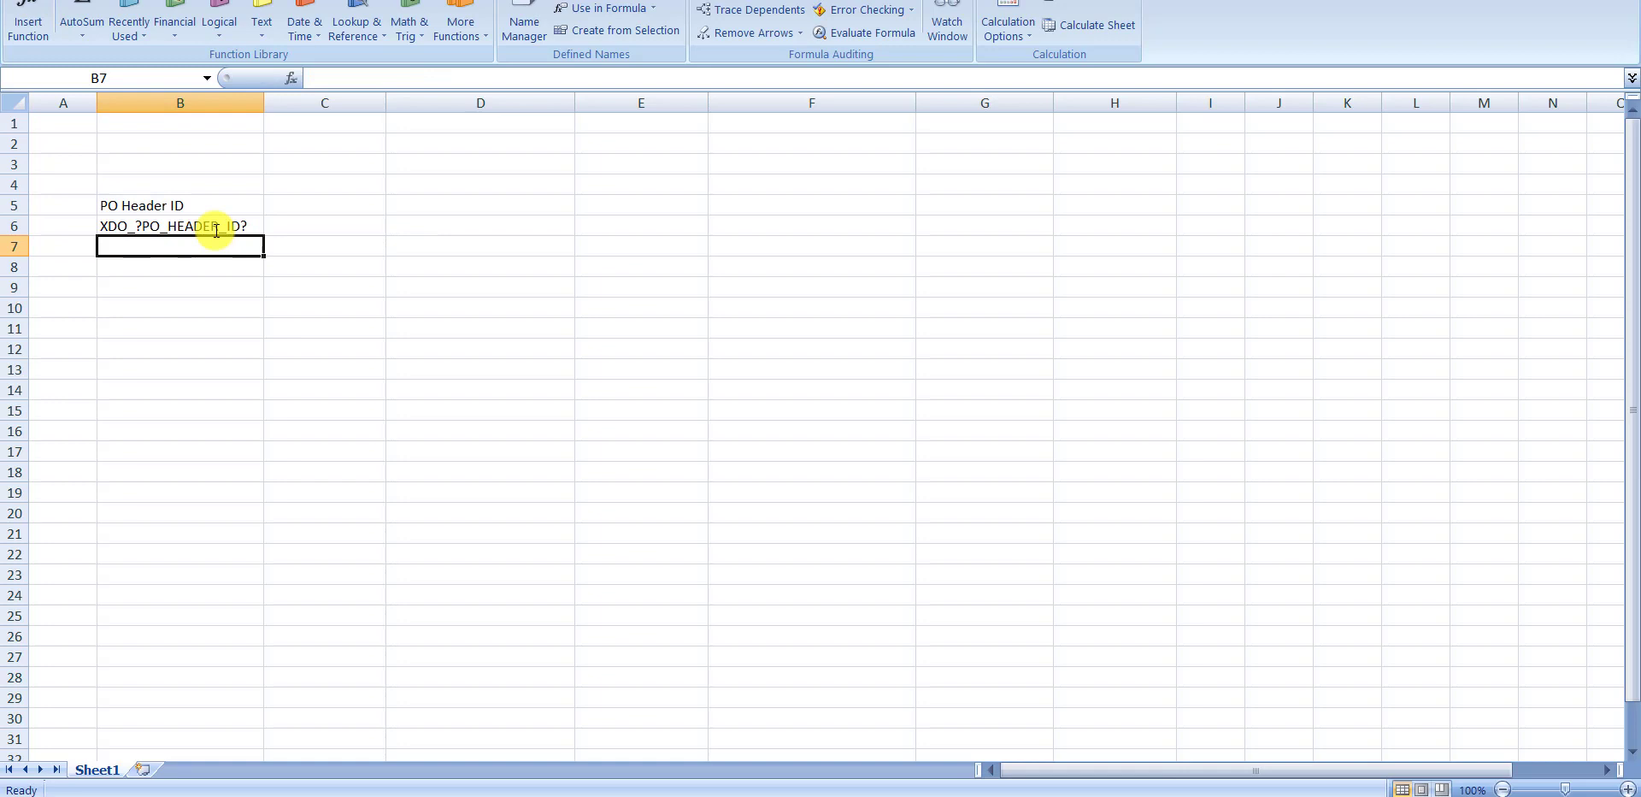
Enter the line column heading "PO LINE ID" in cell B9.
click(231, 288)
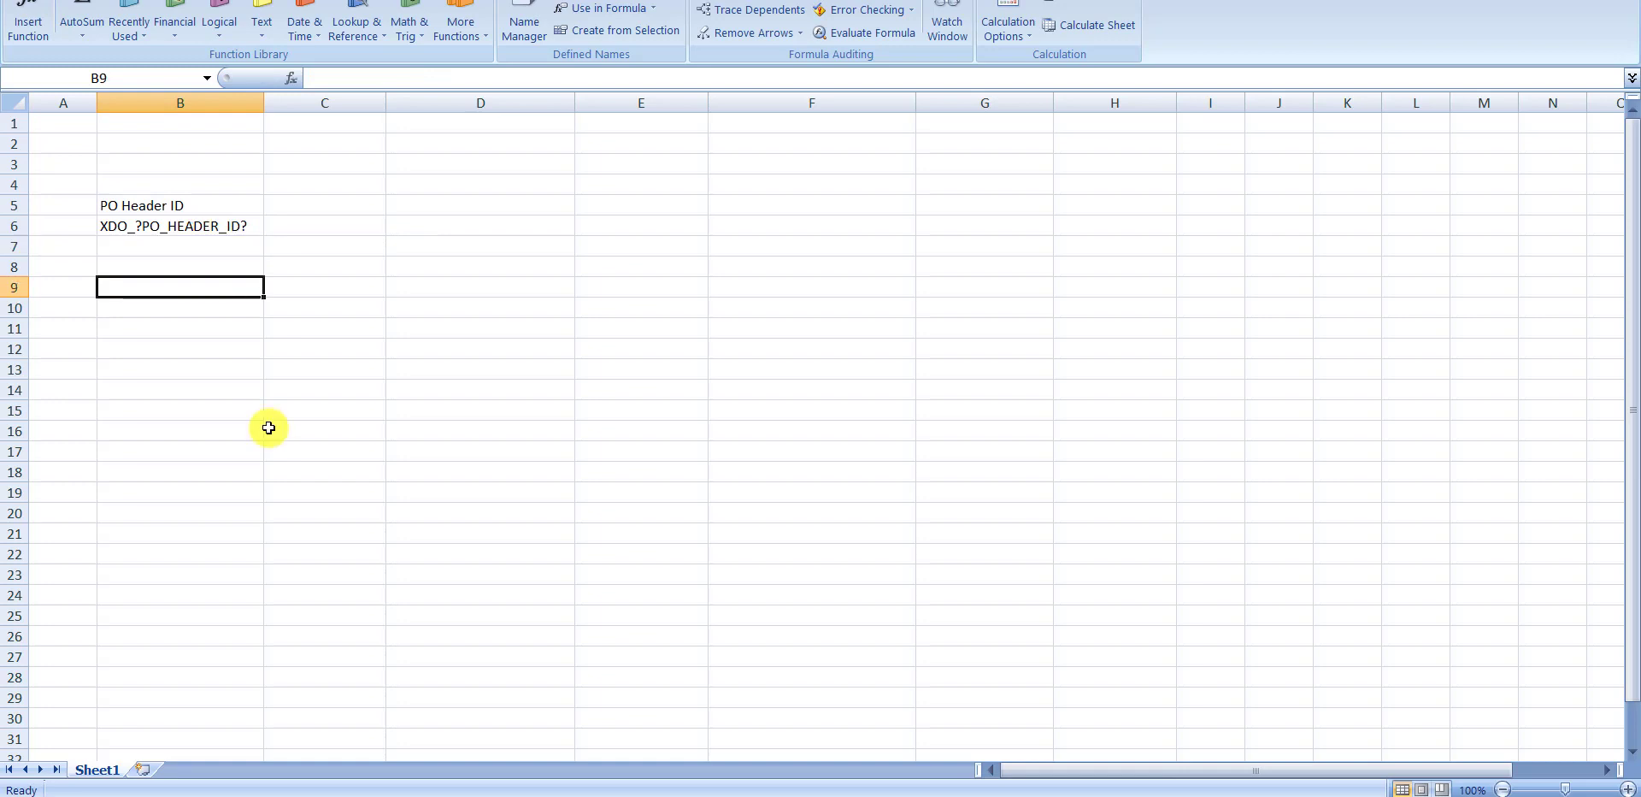
text(PO L)
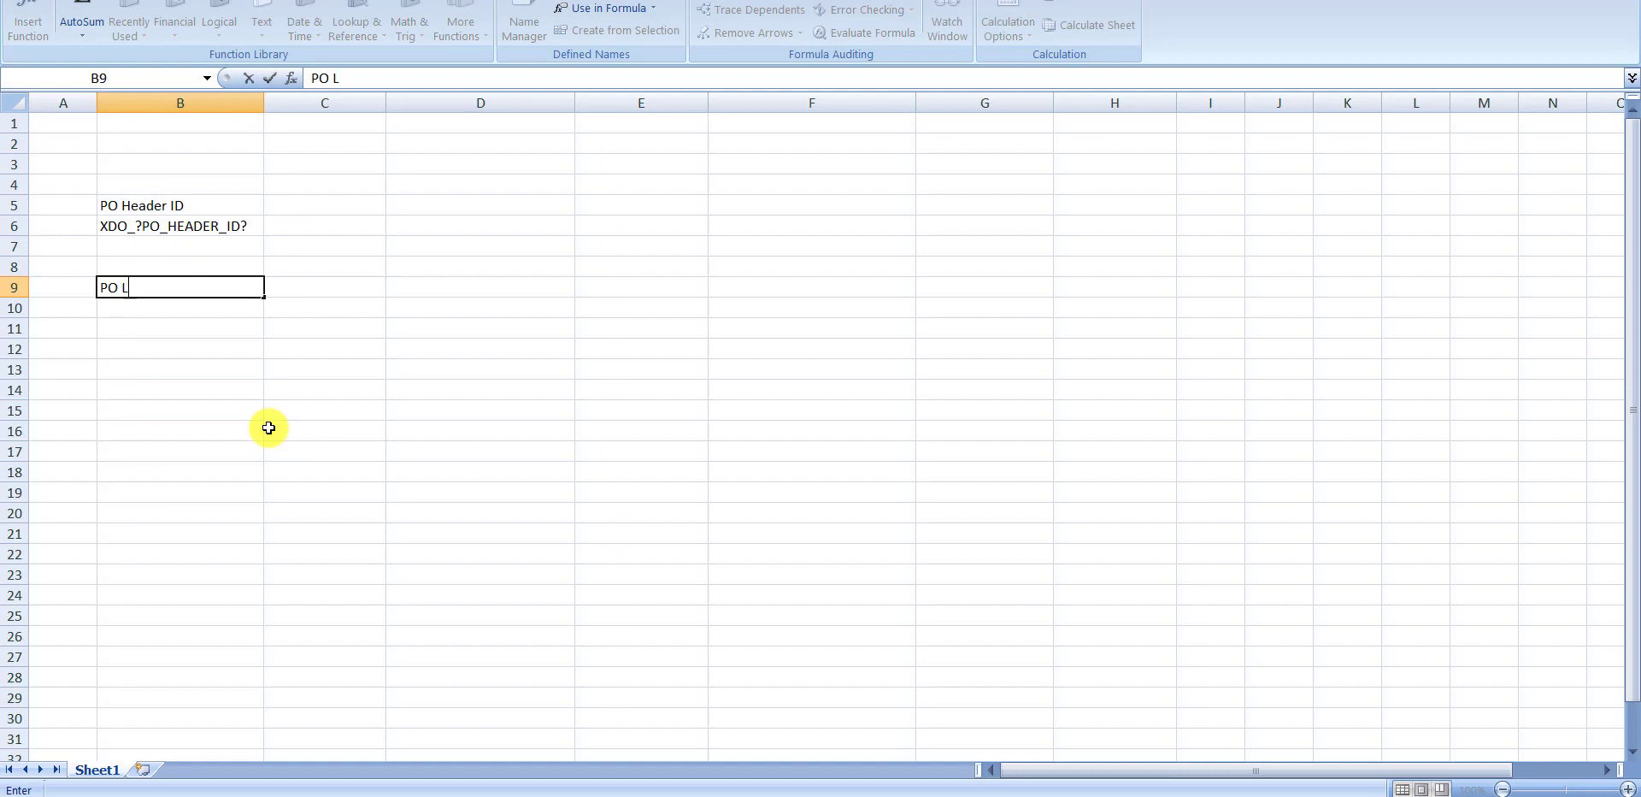
text(INE ID)
key(Return)
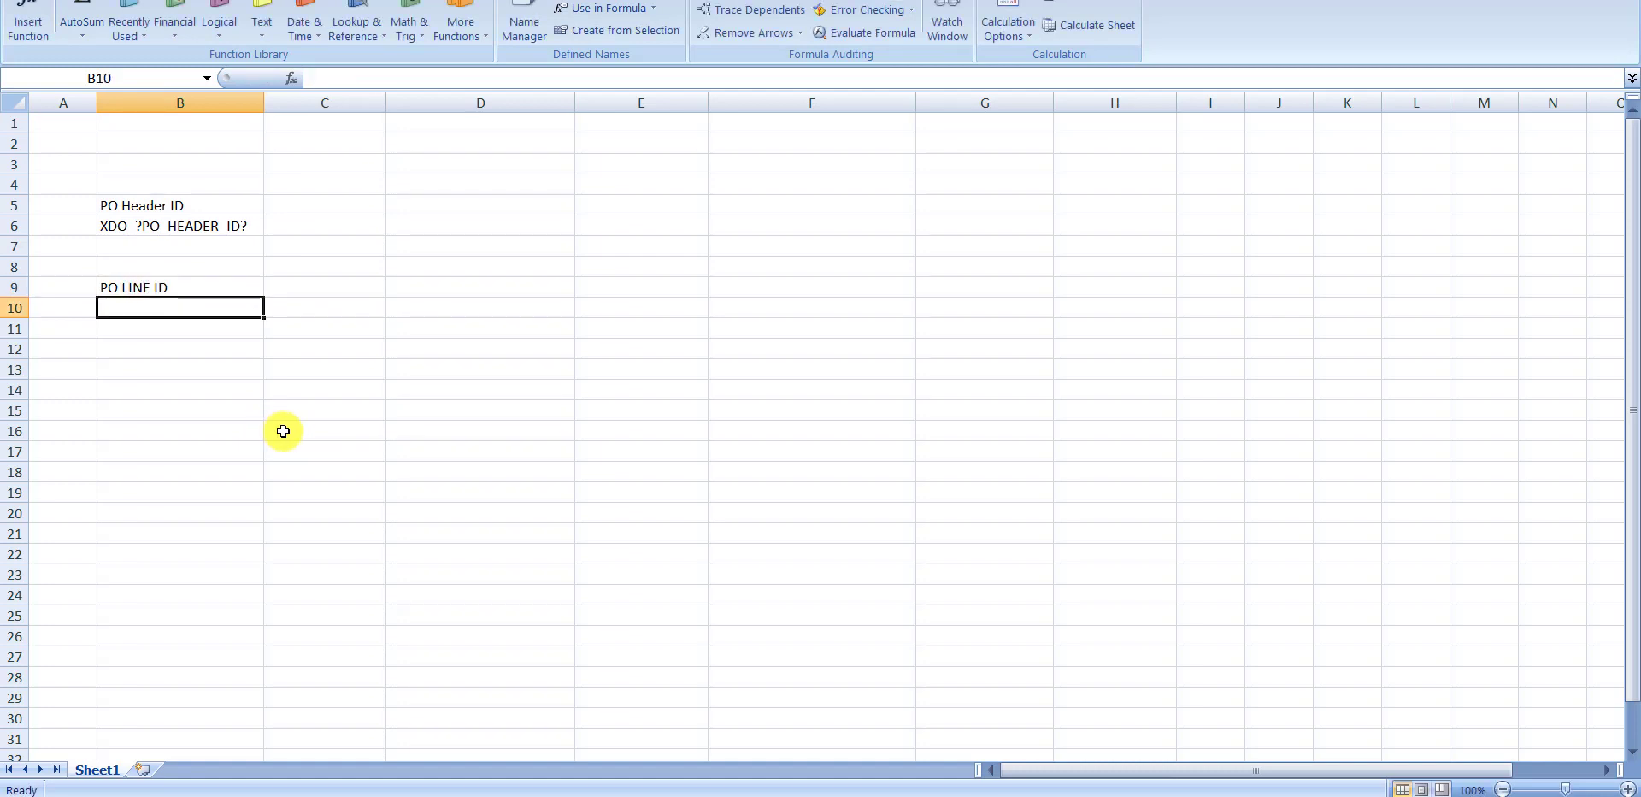
Take the PO_LINE_ID element name from the XML and enter the column tag XDO_?PO_LINE_ID? in cell B10.
key(alt+Tab)
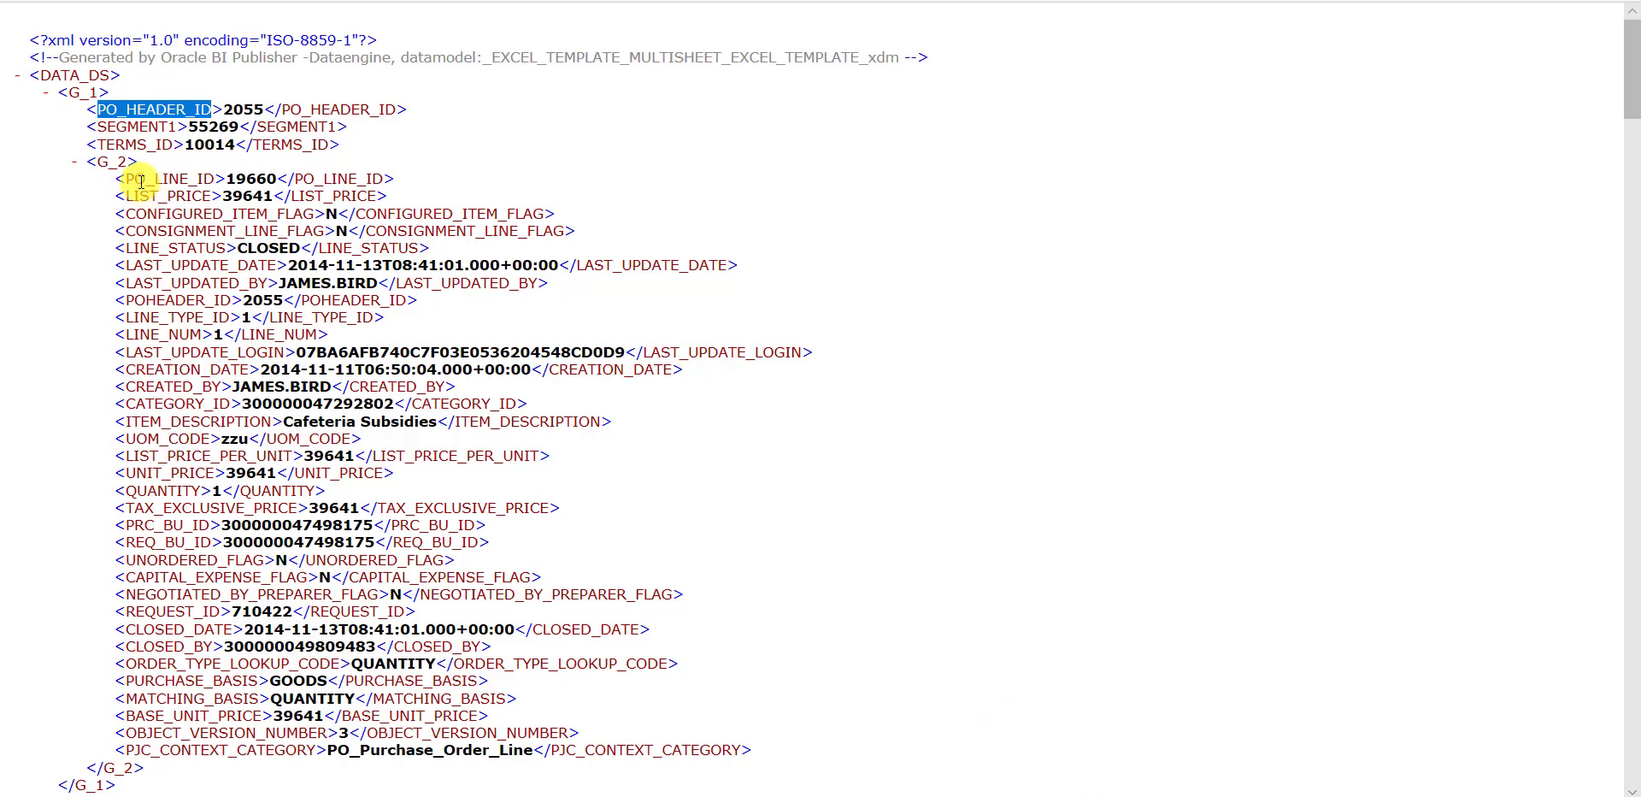
drag(127, 179, 146, 179)
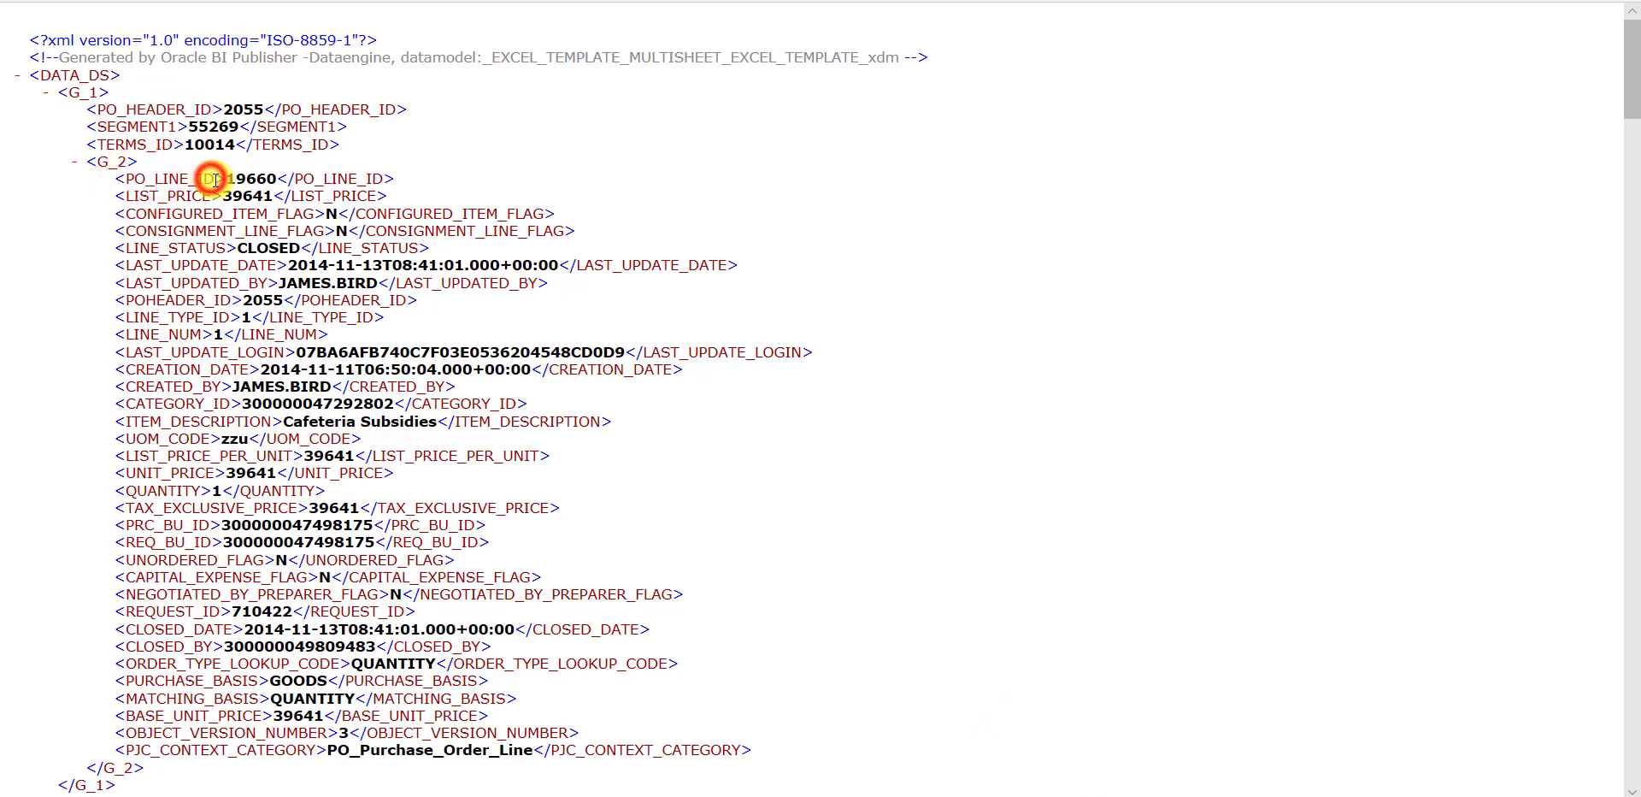
drag(213, 179, 127, 178)
key(ctrl+c)
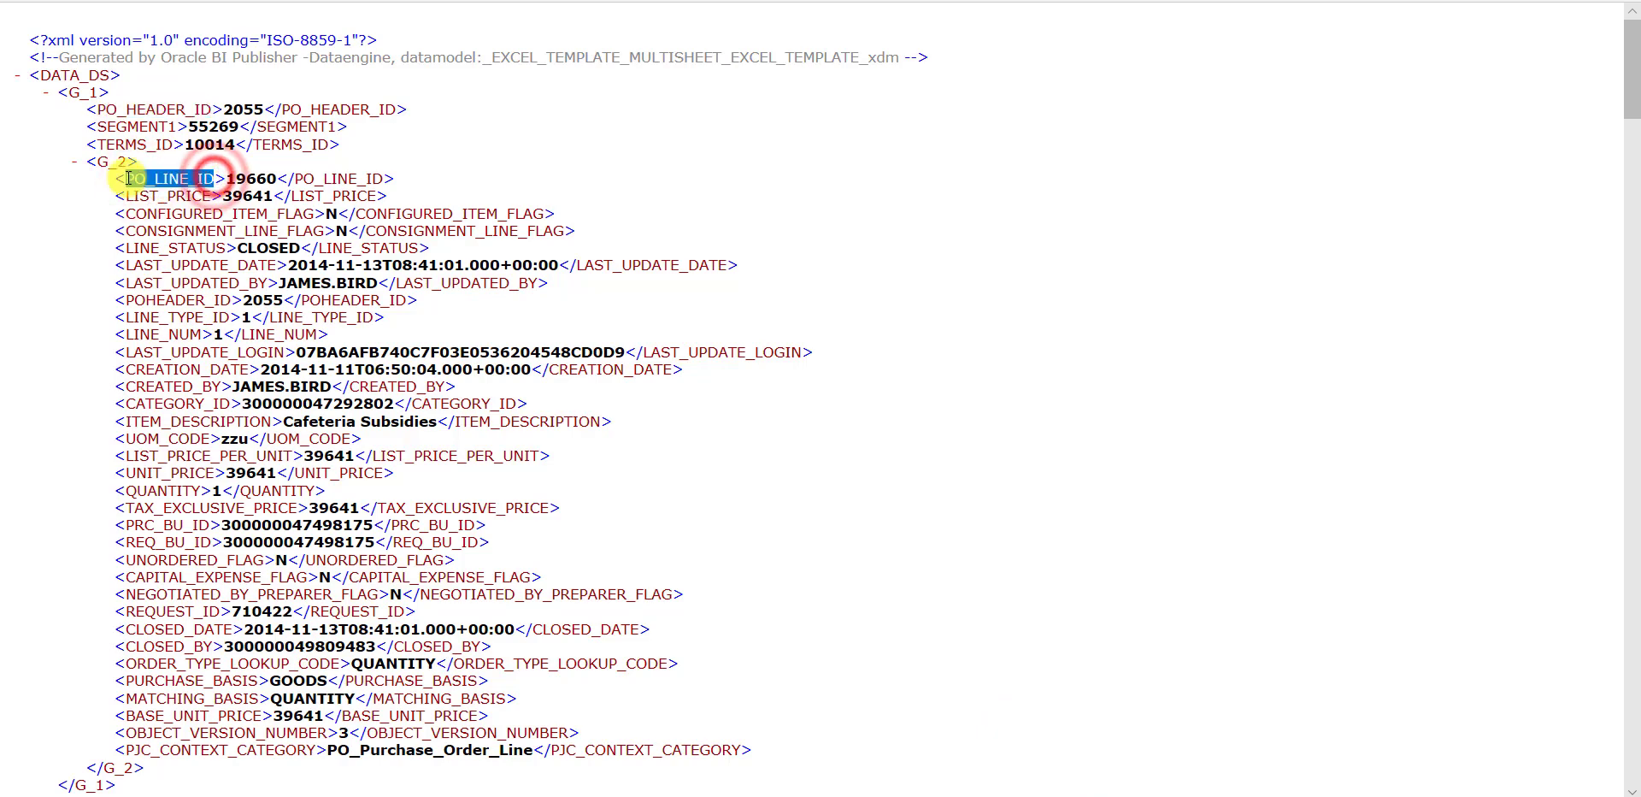
key(alt+Tab)
double_click(168, 308)
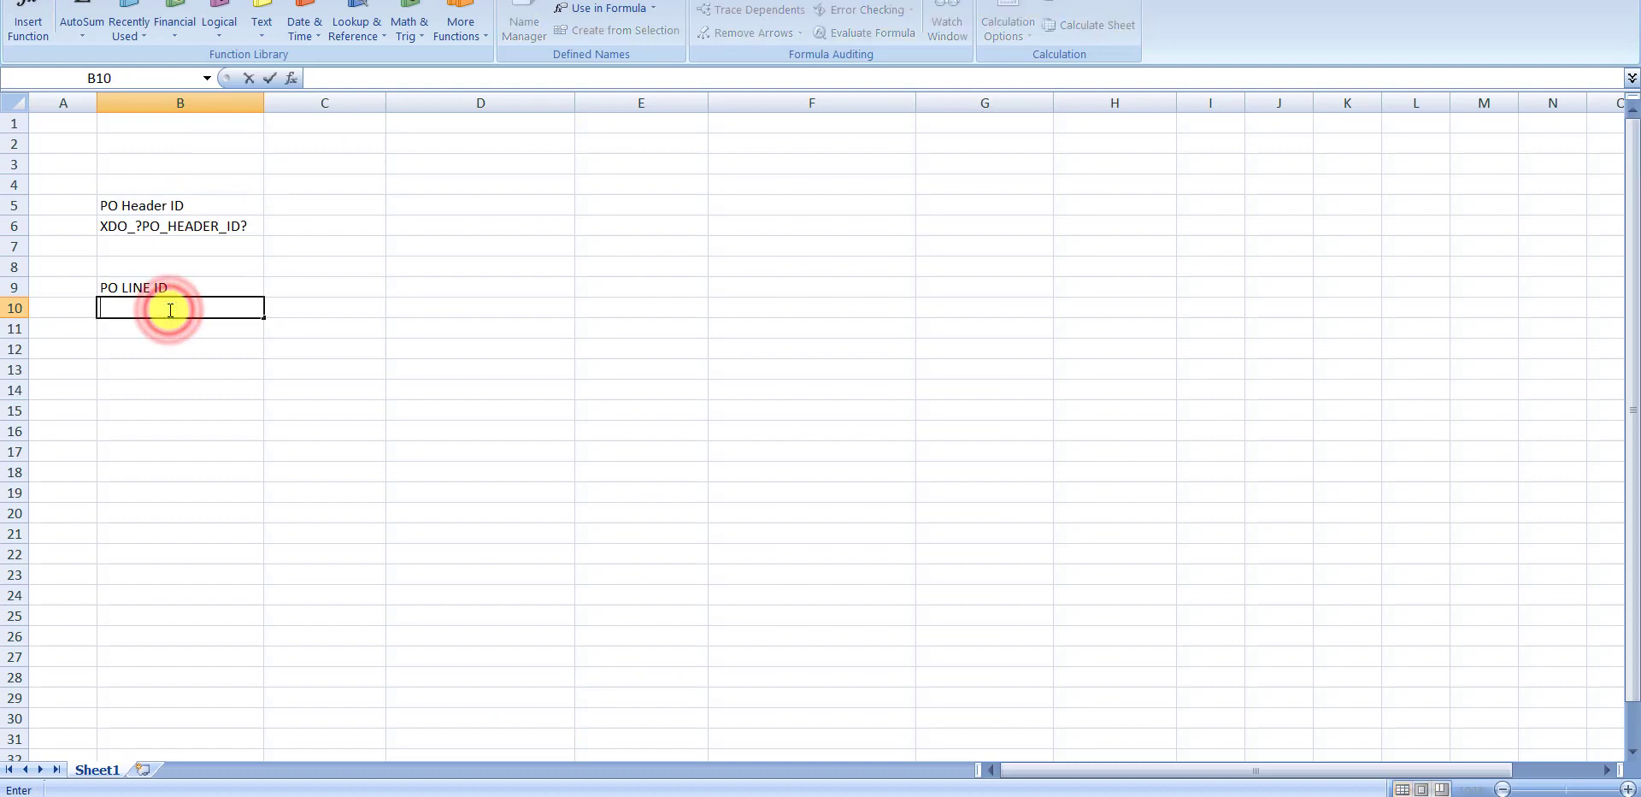
text(X)
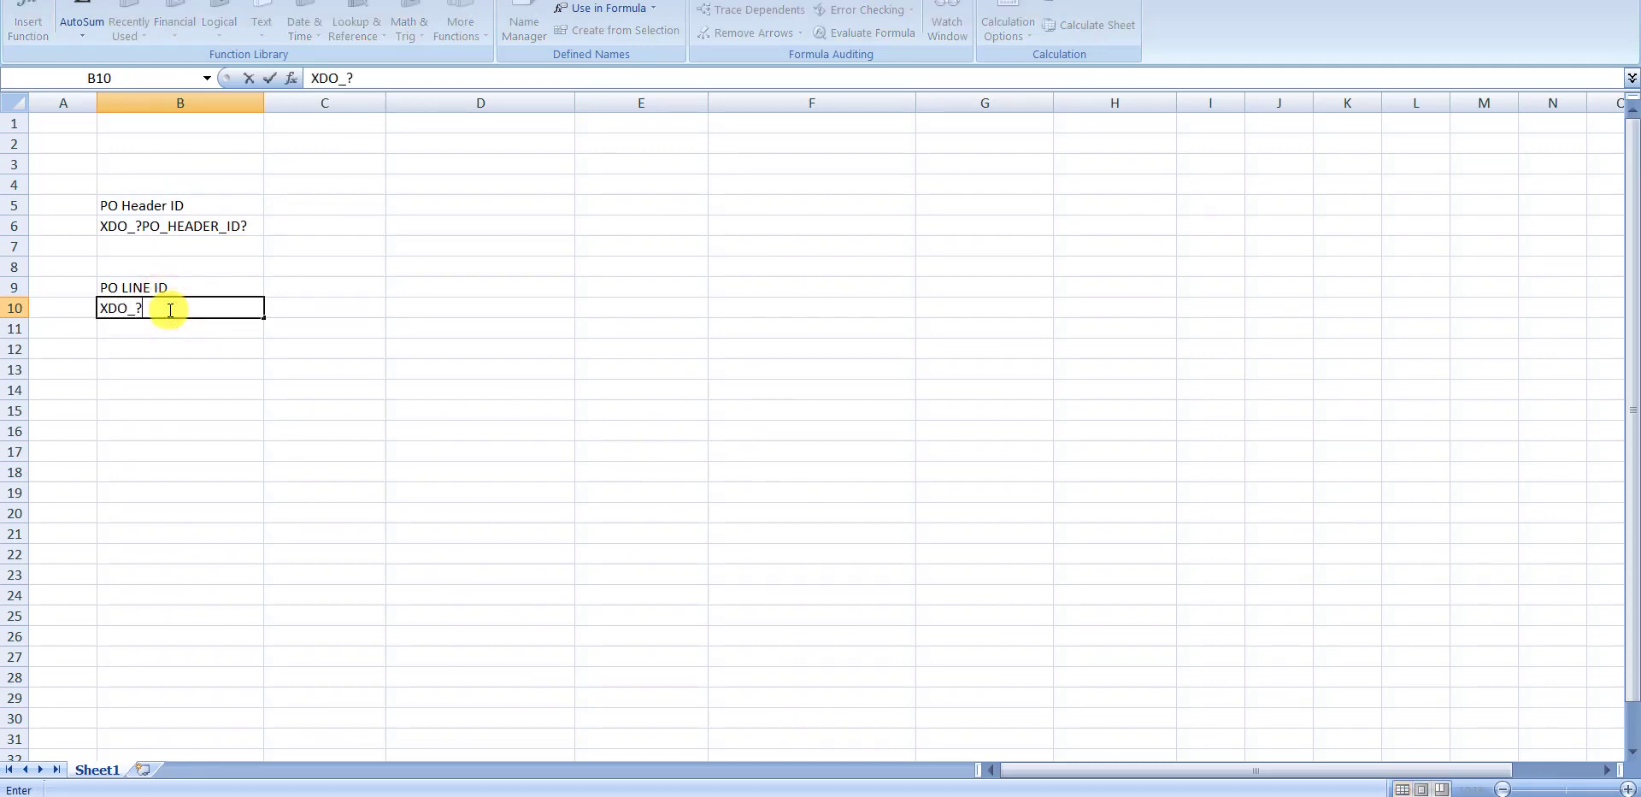
text(DO_?)
key(ctrl+v)
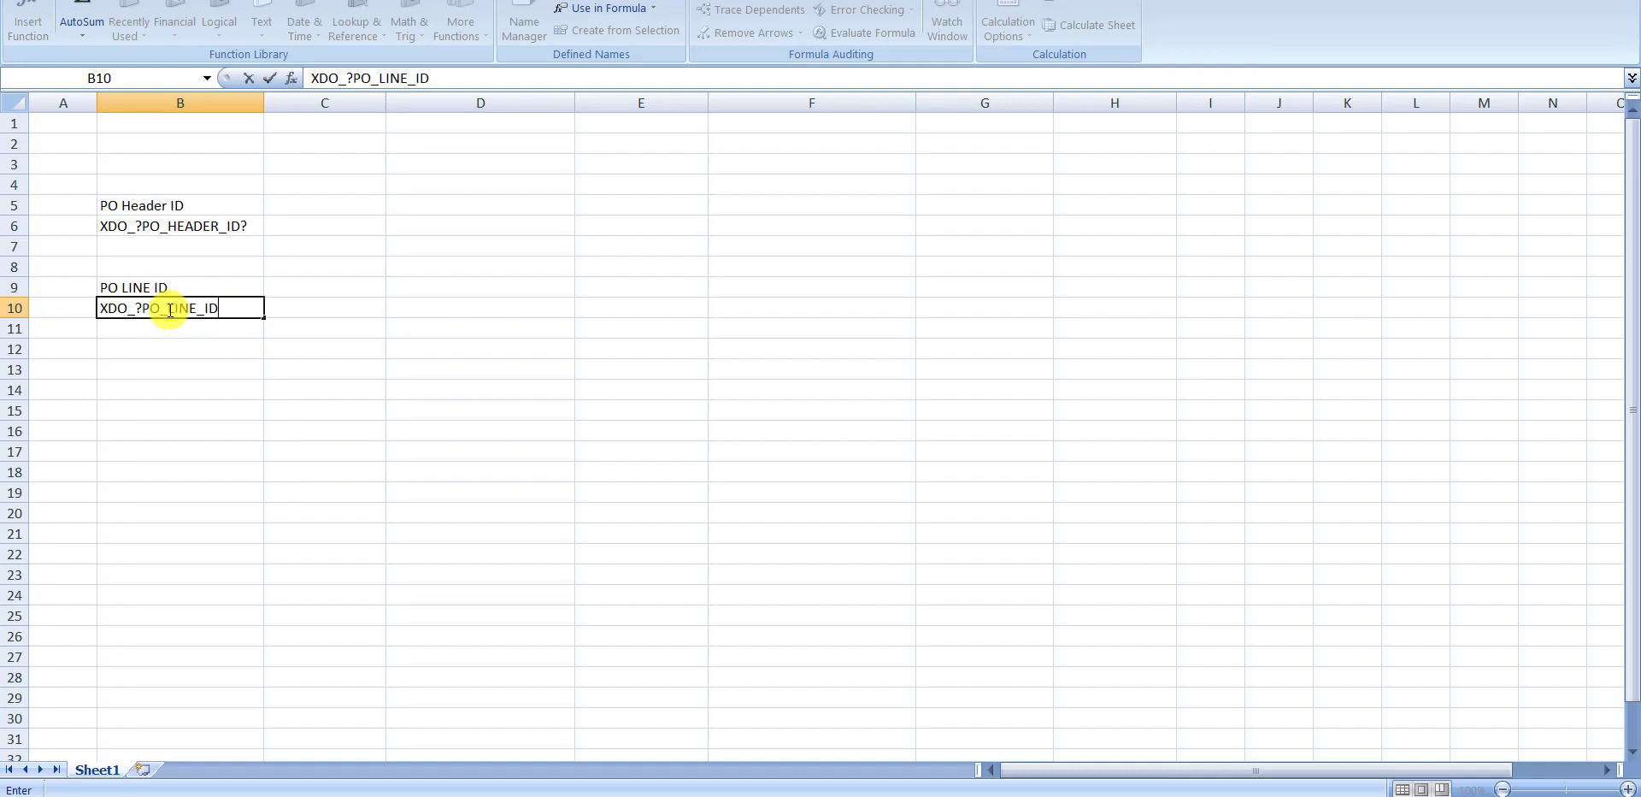
key(Tab)
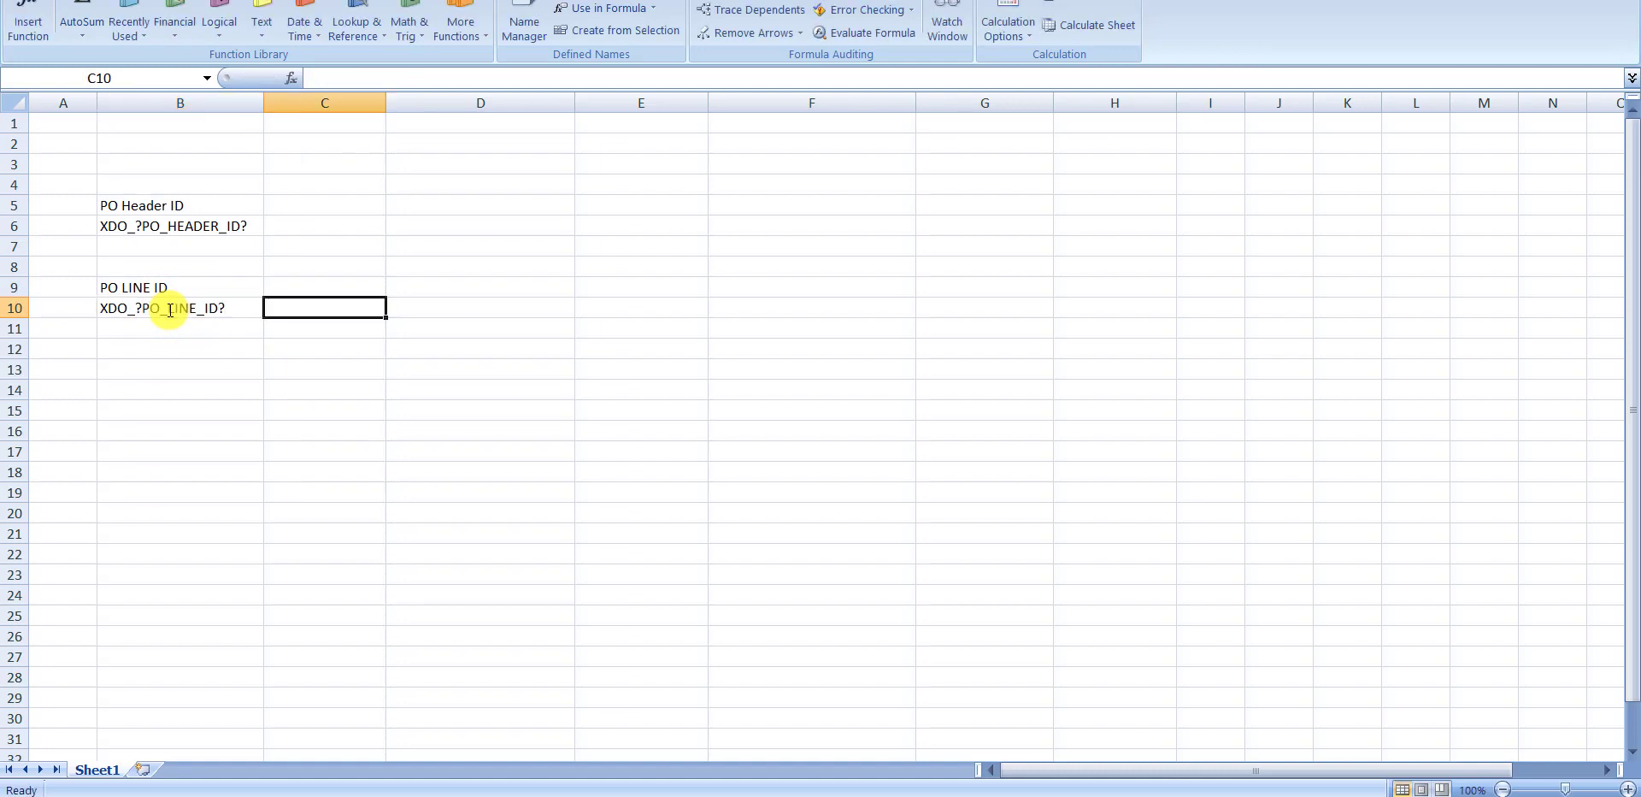
Take the UNIT_PRICE element name from the XML, enter XDO_?UNIT_PRICE? in cell C10 and fit column C to its contents.
key(alt+Tab)
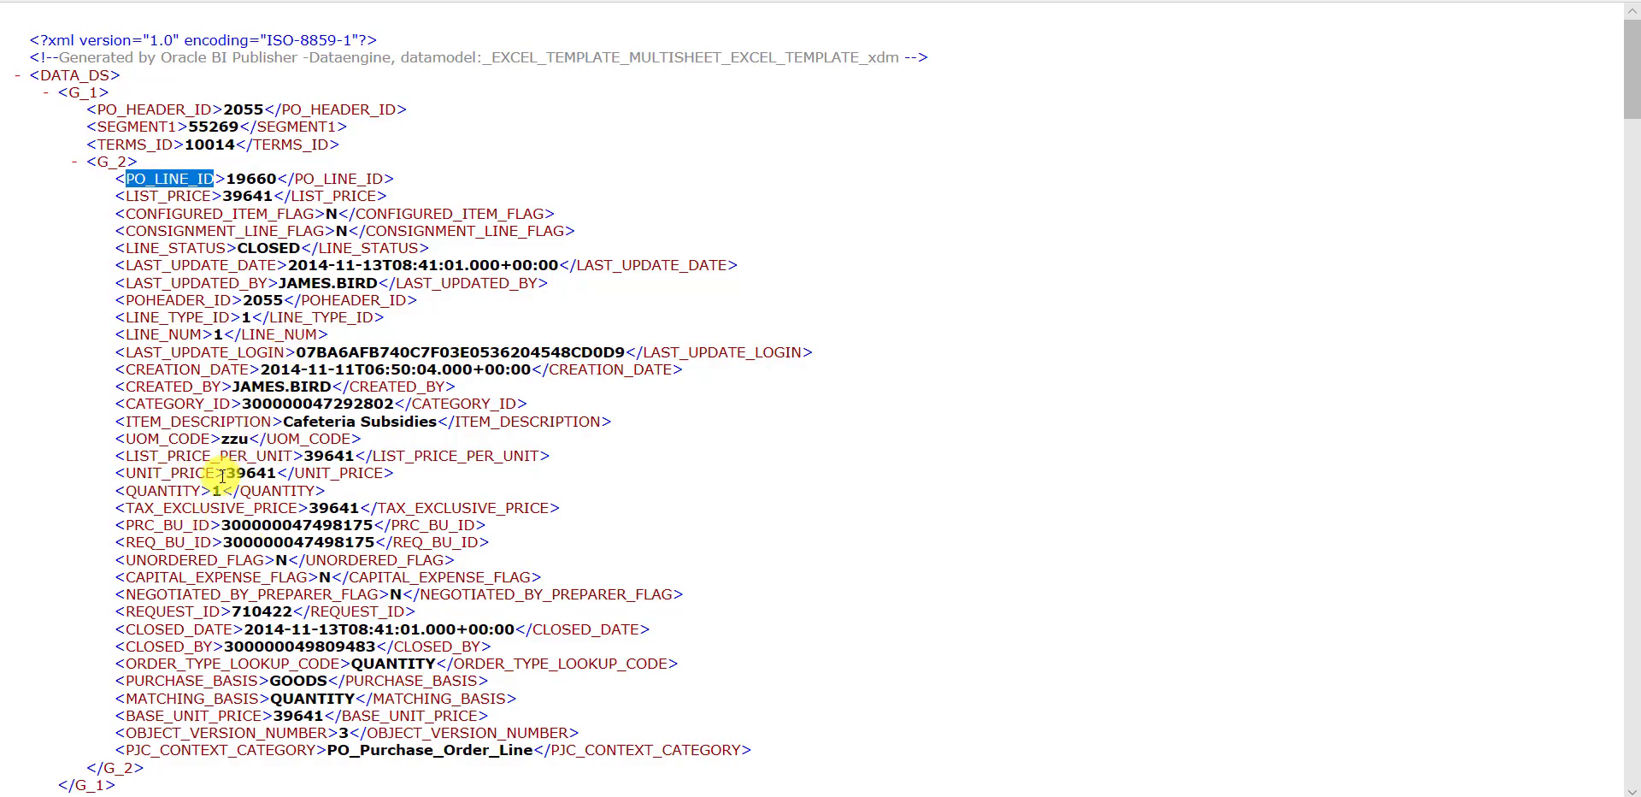
drag(214, 474, 128, 473)
key(ctrl+c)
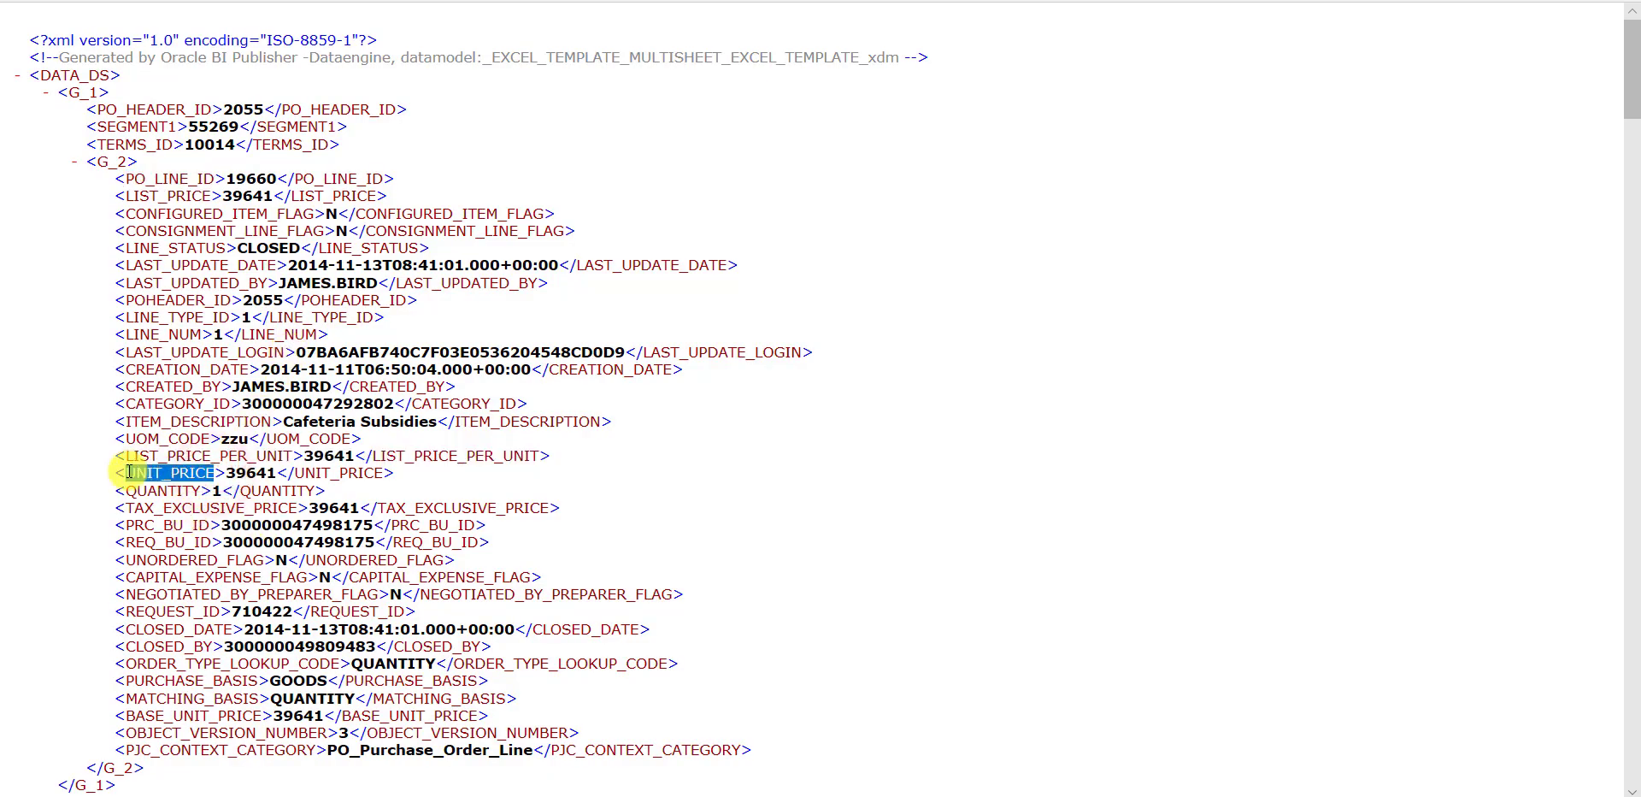
key(alt+Tab)
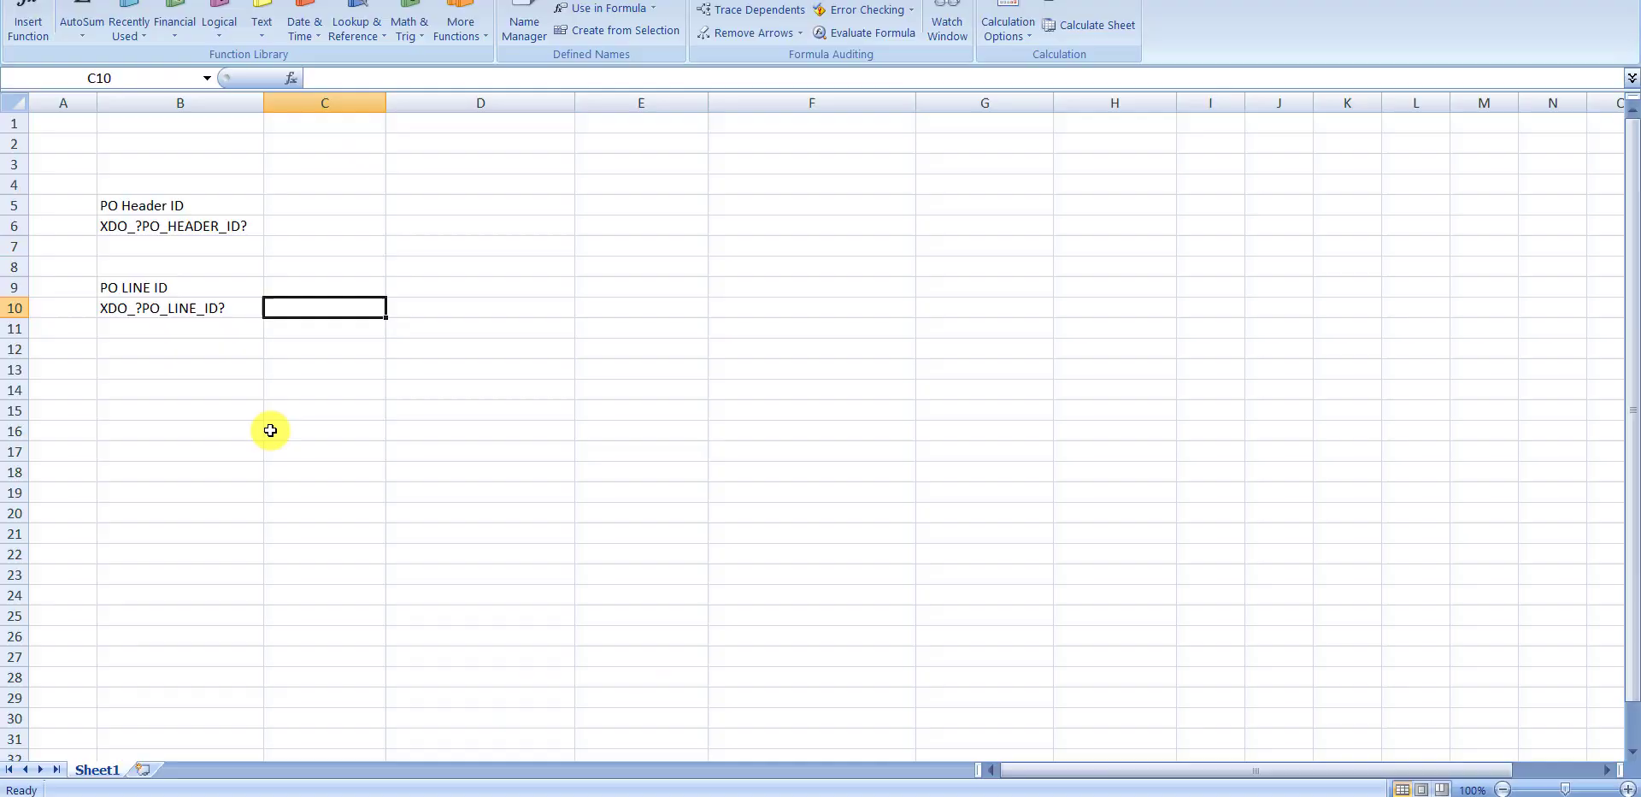
double_click(303, 309)
text(XDO_)
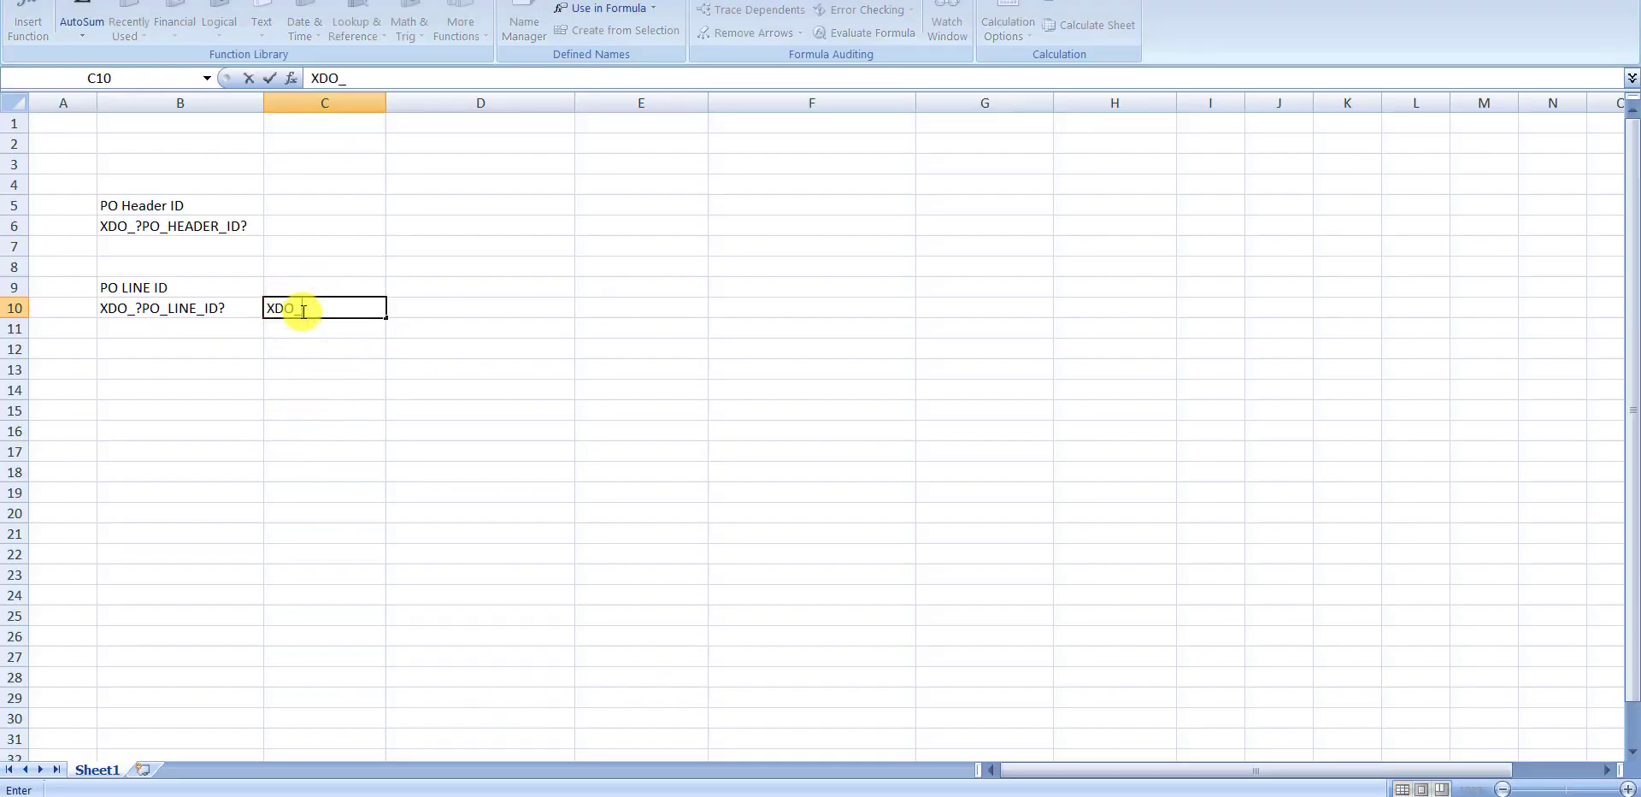
text(?)
key(ctrl+v)
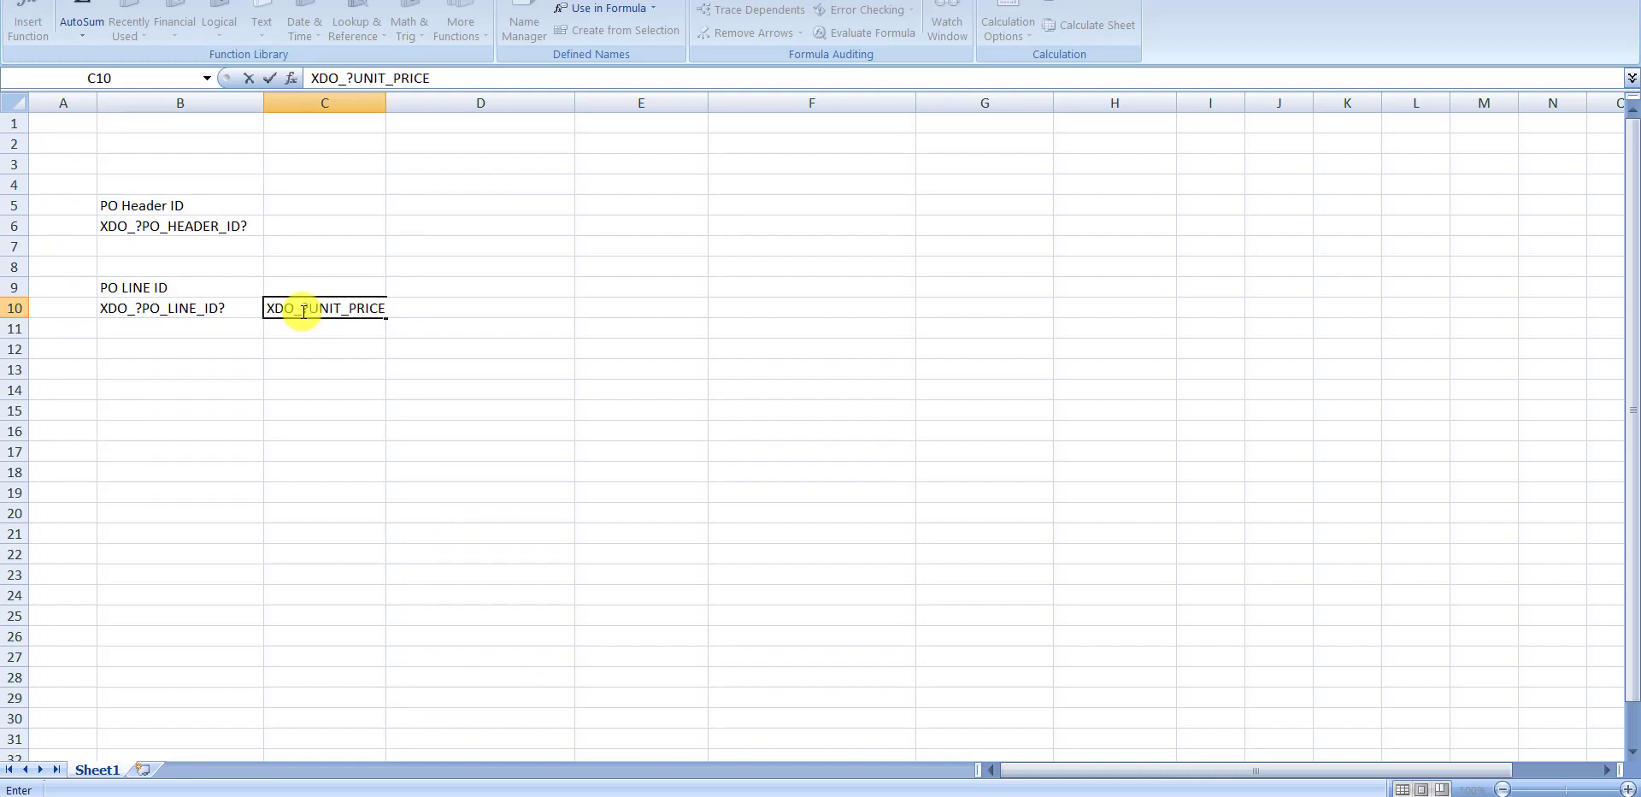
key(Return)
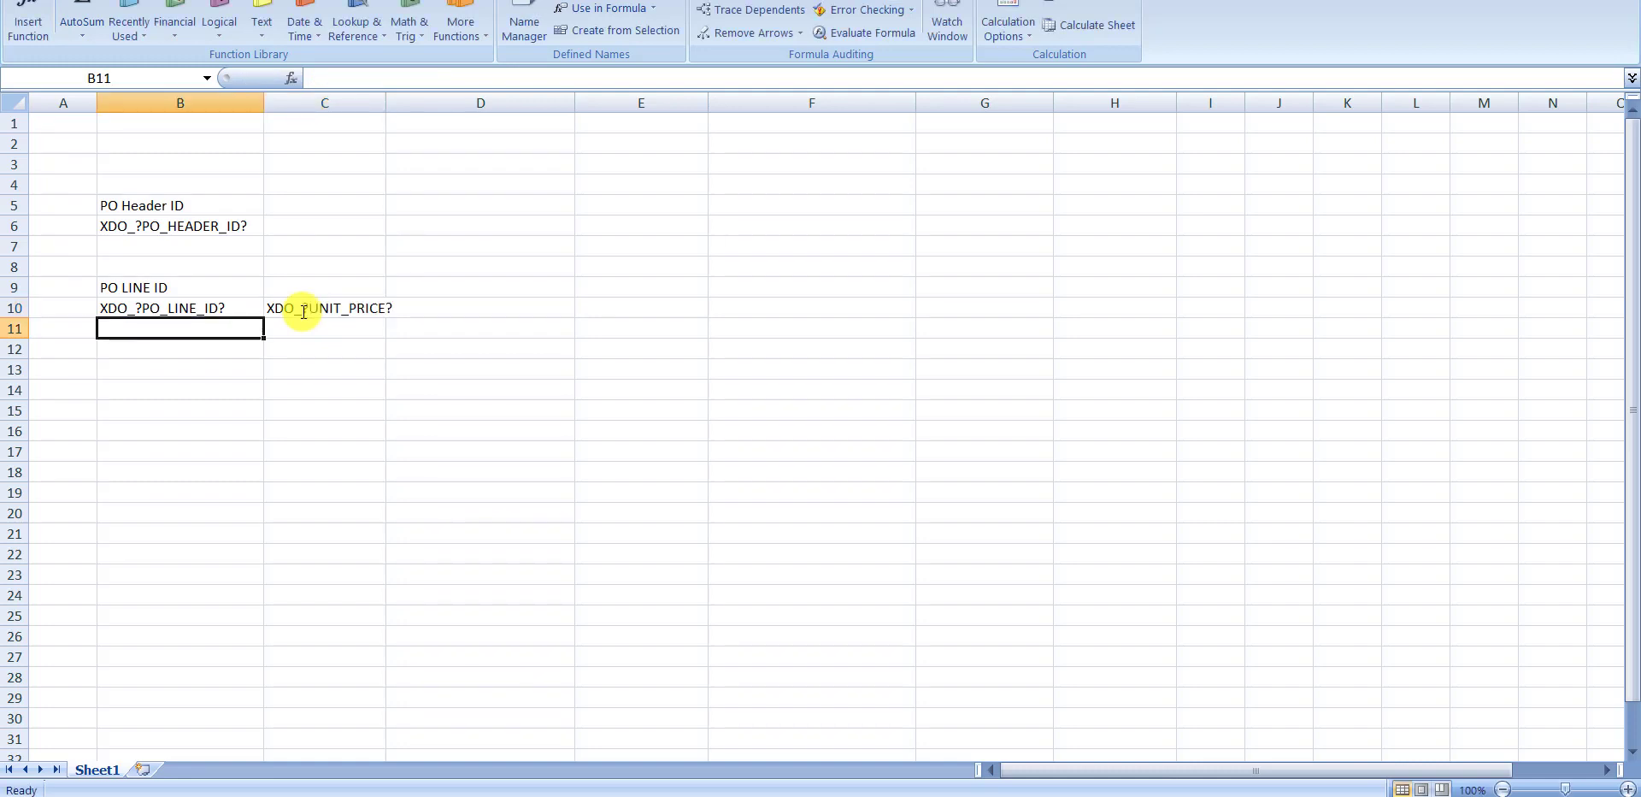
double_click(389, 105)
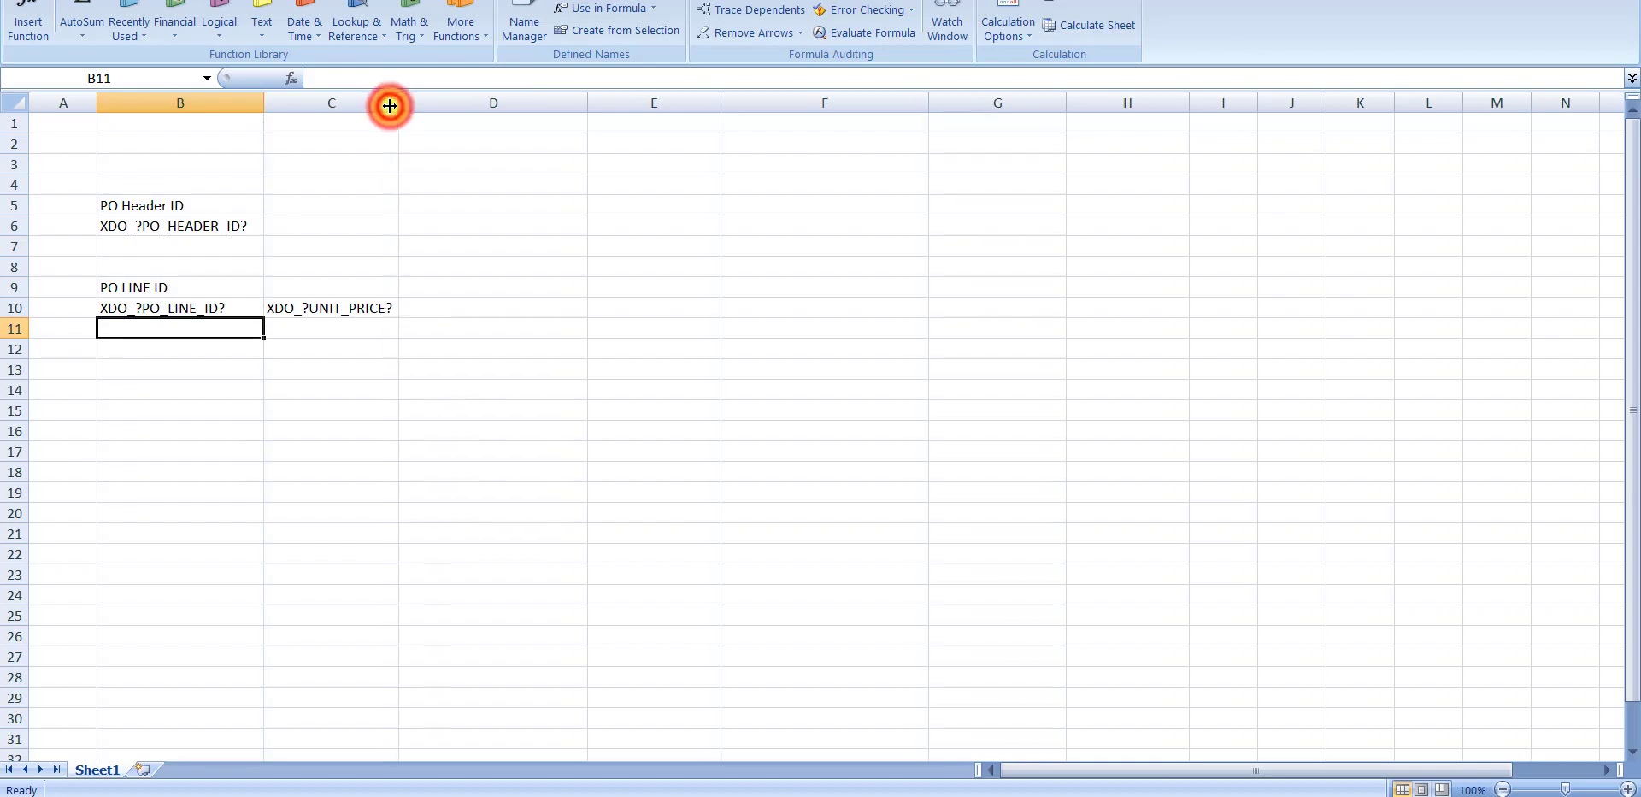
Take the QUANTITY element name from the XML and enter the column tag XDO_?QUANTITY? in cell D10.
key(alt+Tab)
double_click(163, 491)
key(ctrl+c)
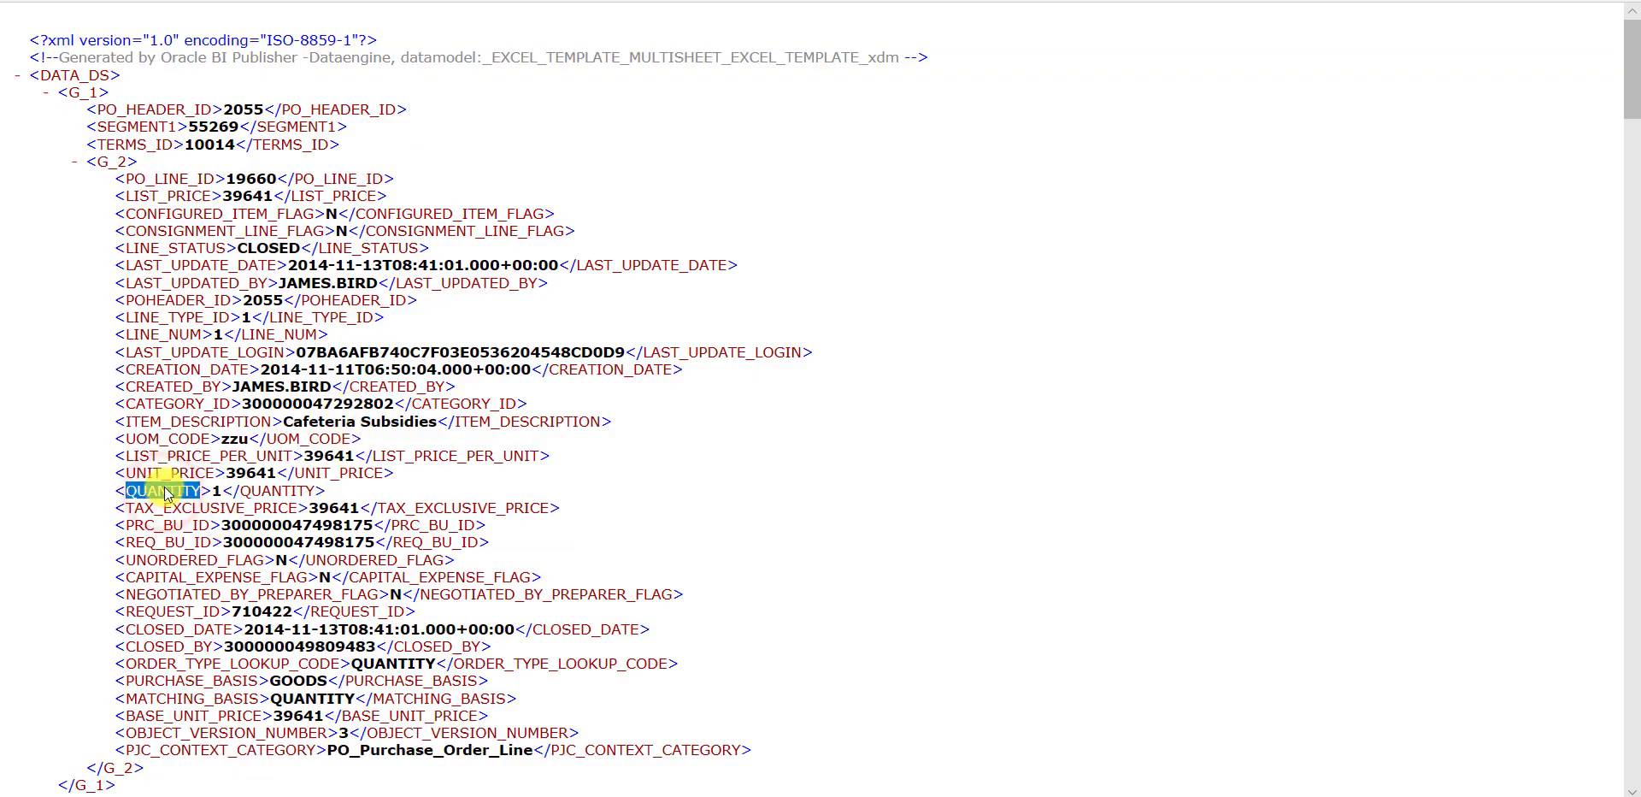
key(alt+Tab)
click(430, 311)
text(XD)
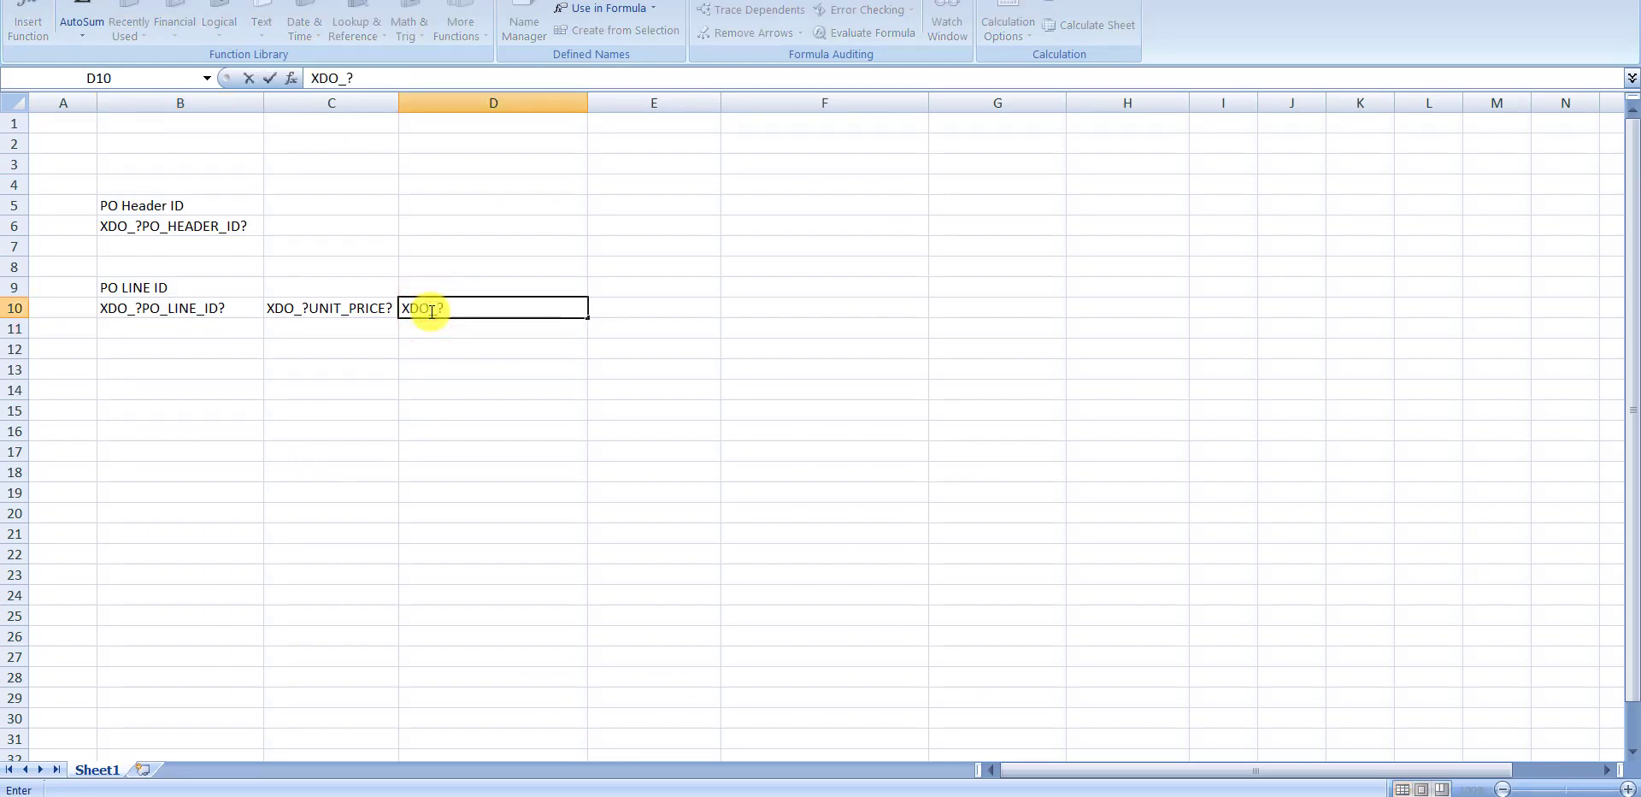
text(O_?)
key(ctrl+v)
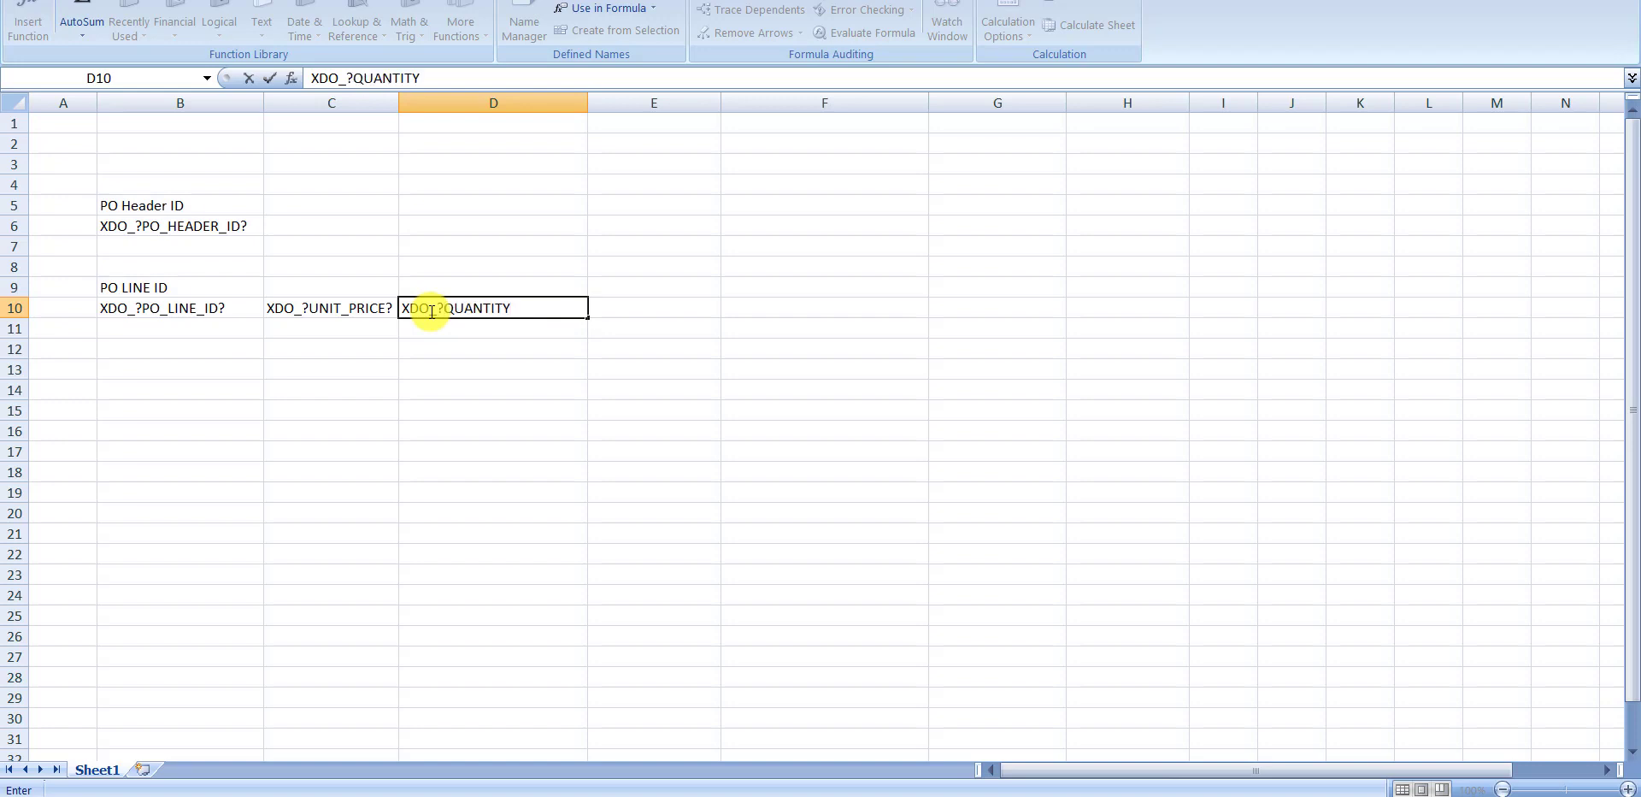
key(Tab)
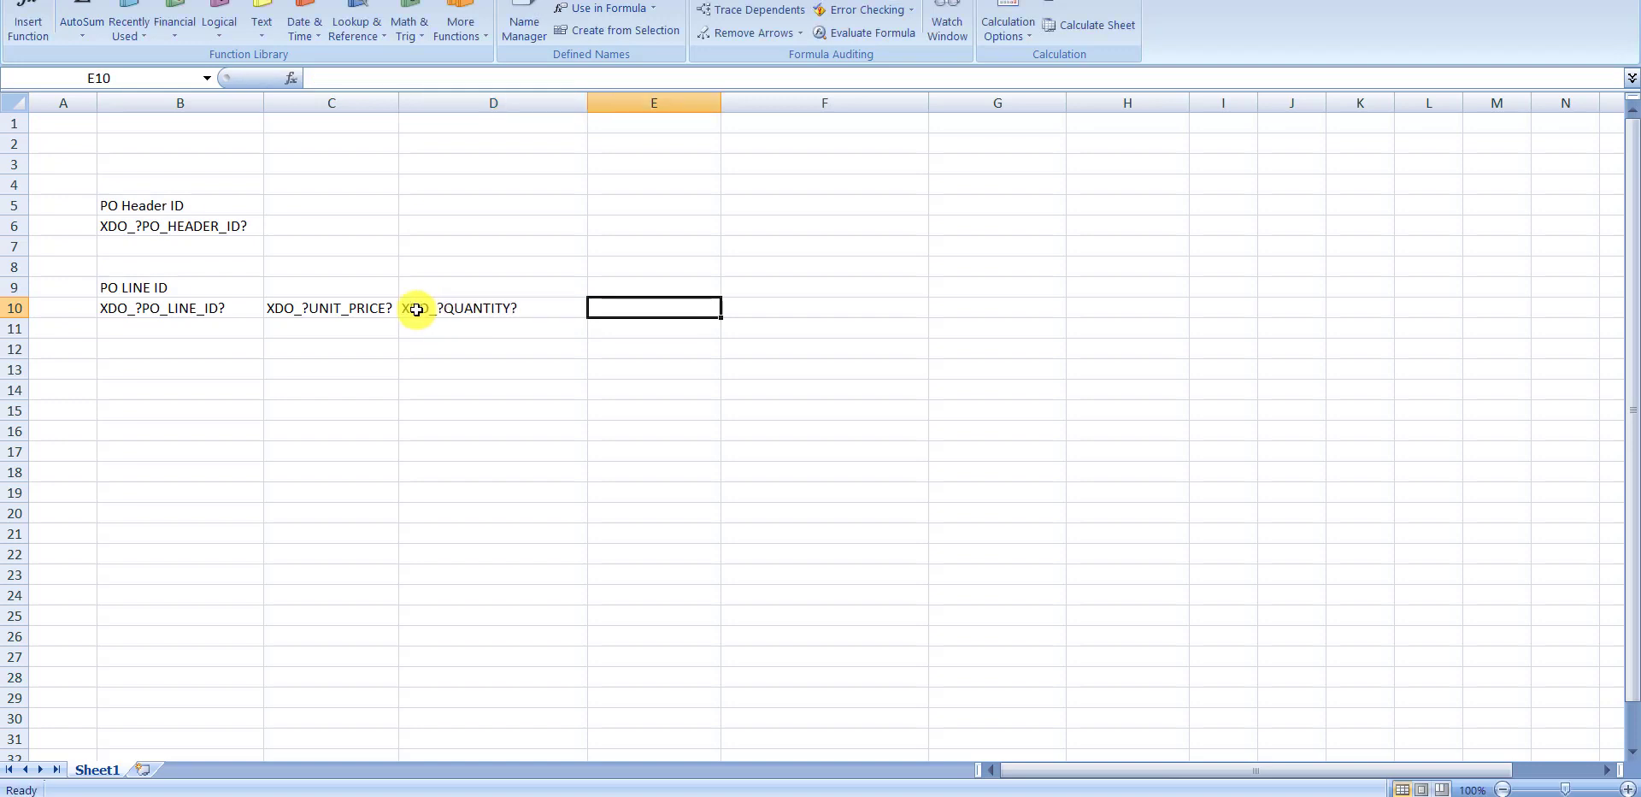
Enter the line column headings "Unit Price" in C9 and "Quantity" in D9.
click(298, 287)
double_click(299, 288)
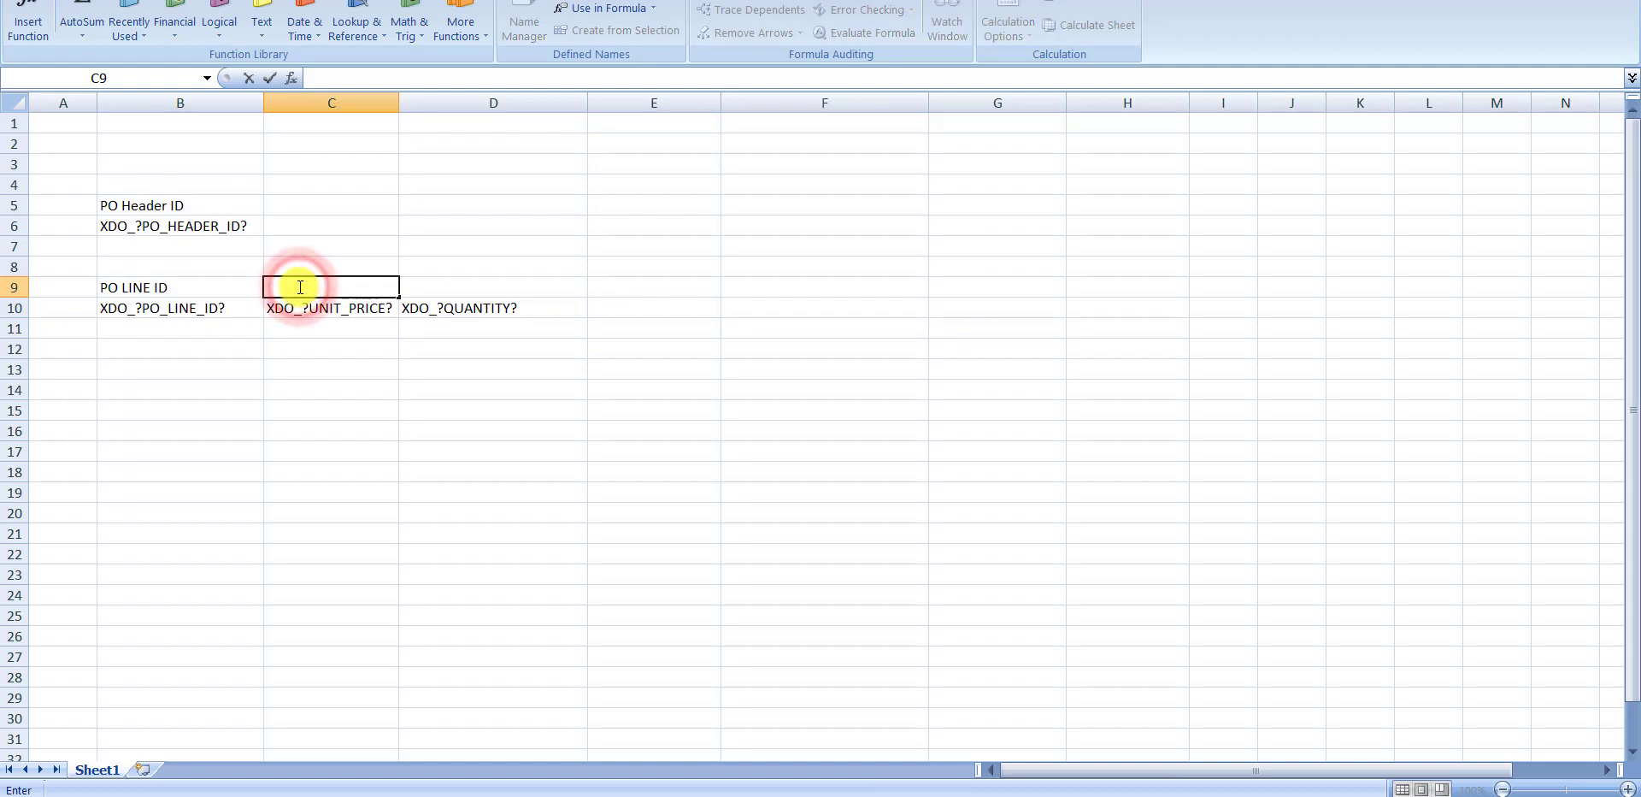
text(Unit Price)
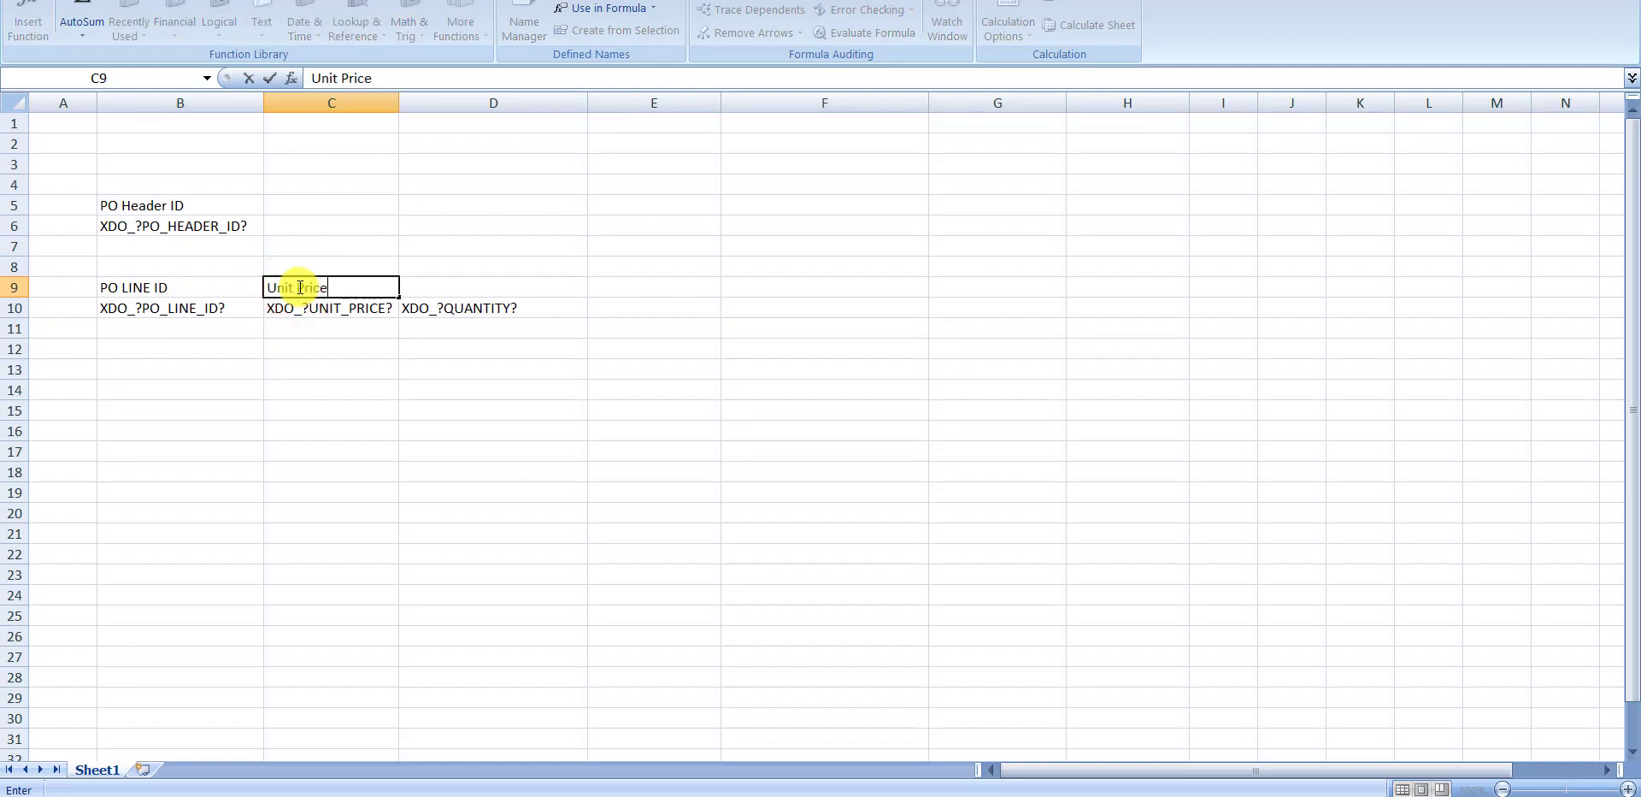
key(Tab)
text(Quen)
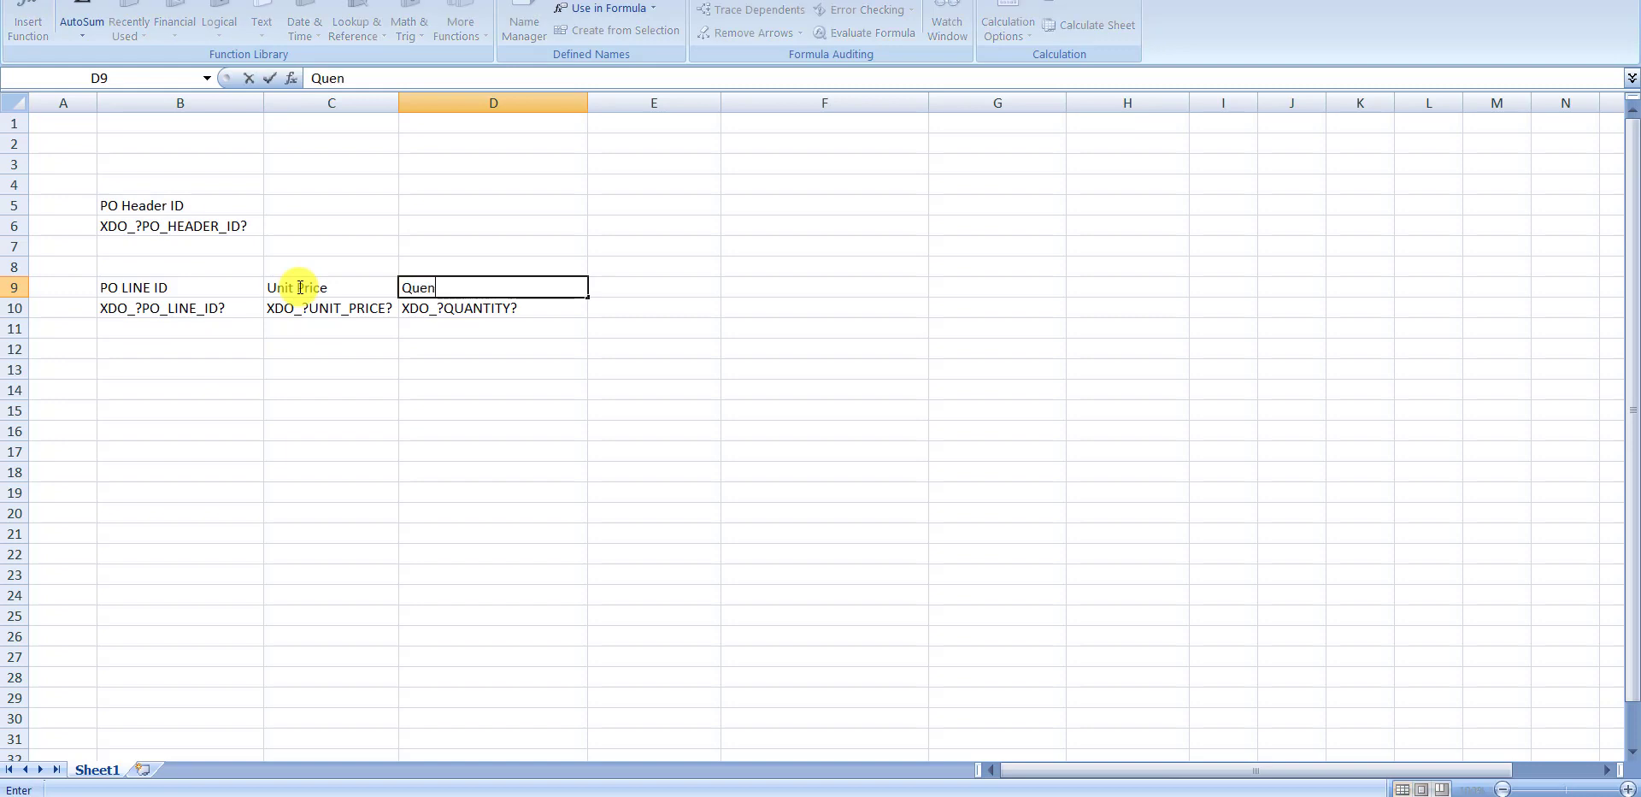
key(BackSpace)
key(BackSpace)
text(antity)
key(Tab)
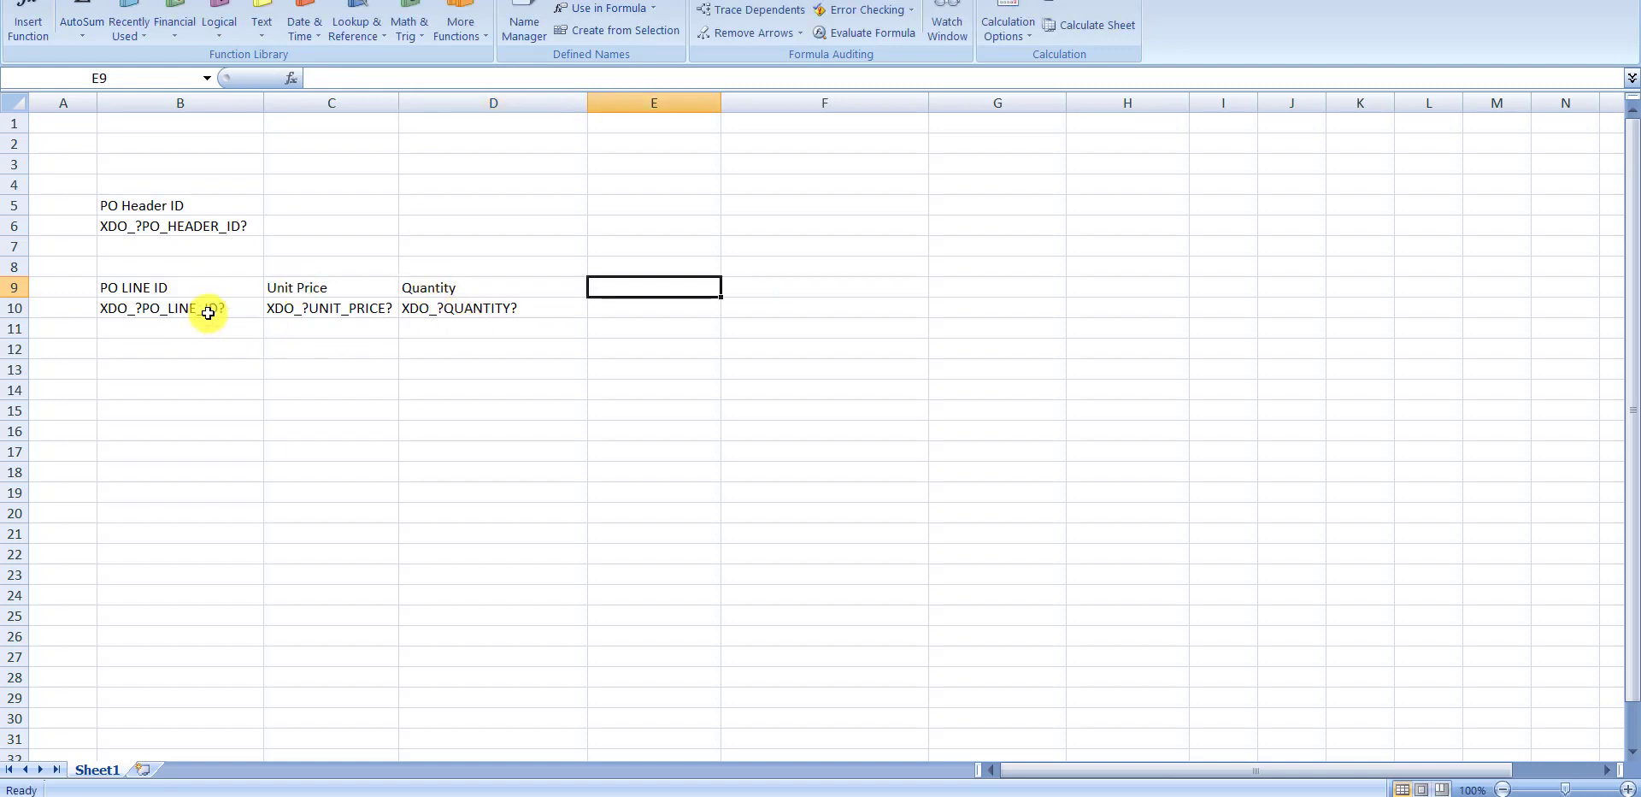
Fill the PO Header ID heading in B5 and the line headings in B9:D9 with yellow.
click(161, 205)
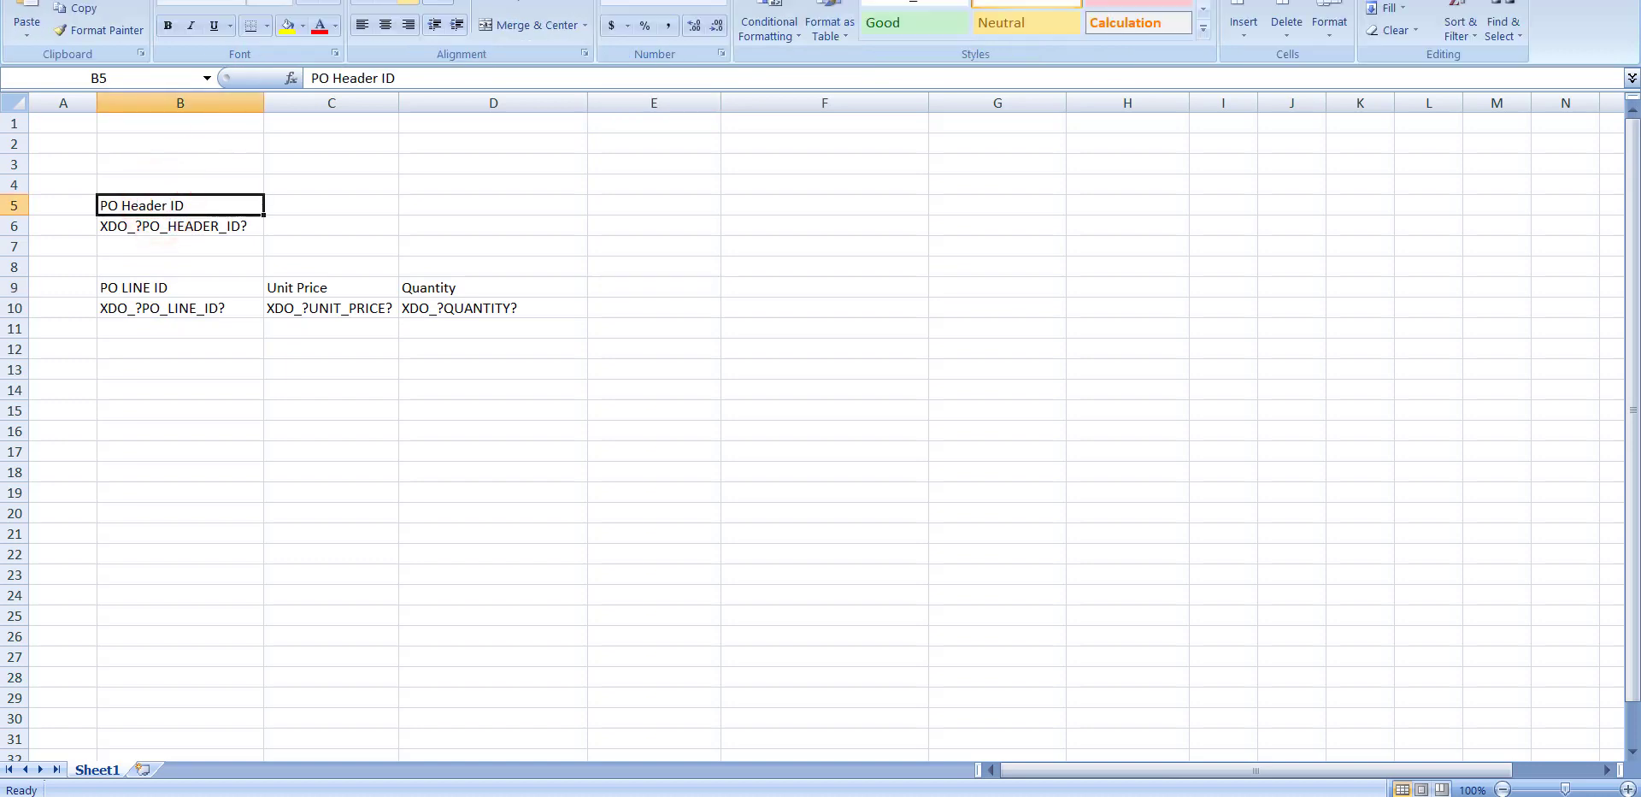
click(289, 26)
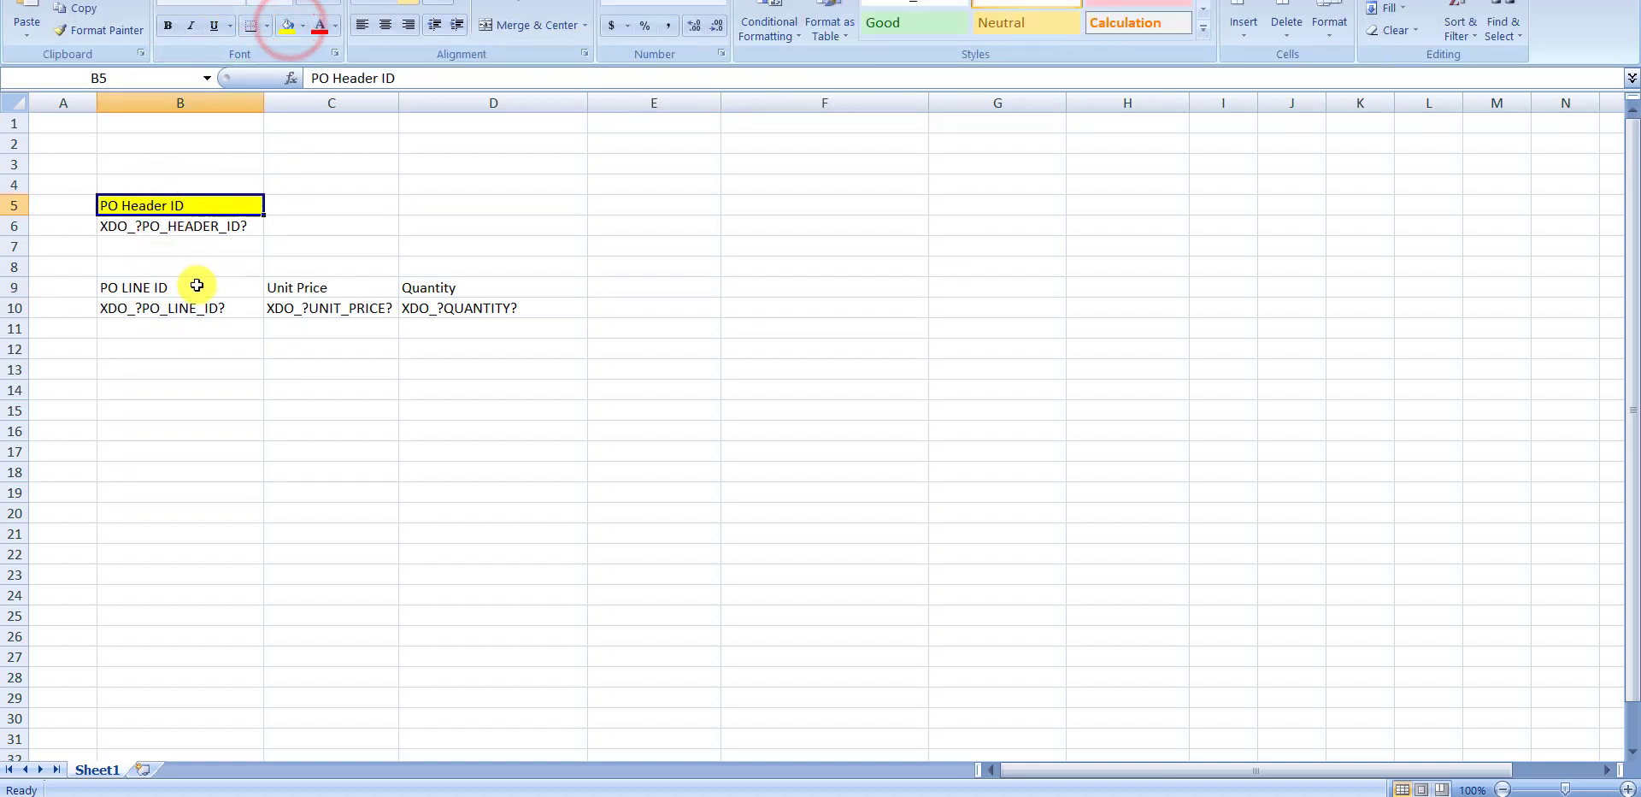
drag(197, 285, 469, 286)
click(288, 26)
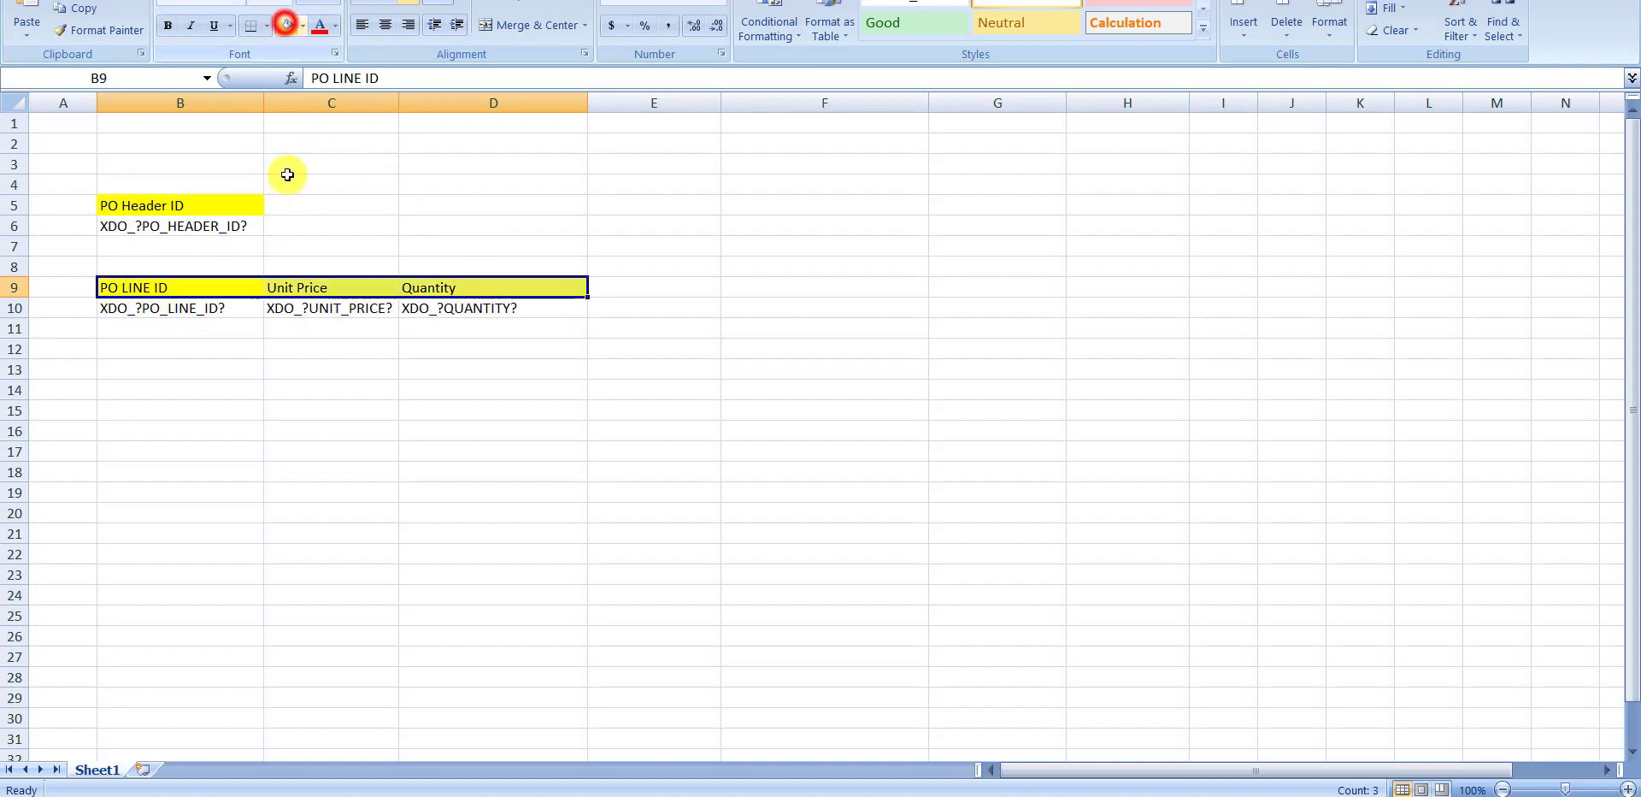
Merge and center B1:D1 and enter the title "PO Detail Multi Sheet Template".
click(419, 126)
text(PO De)
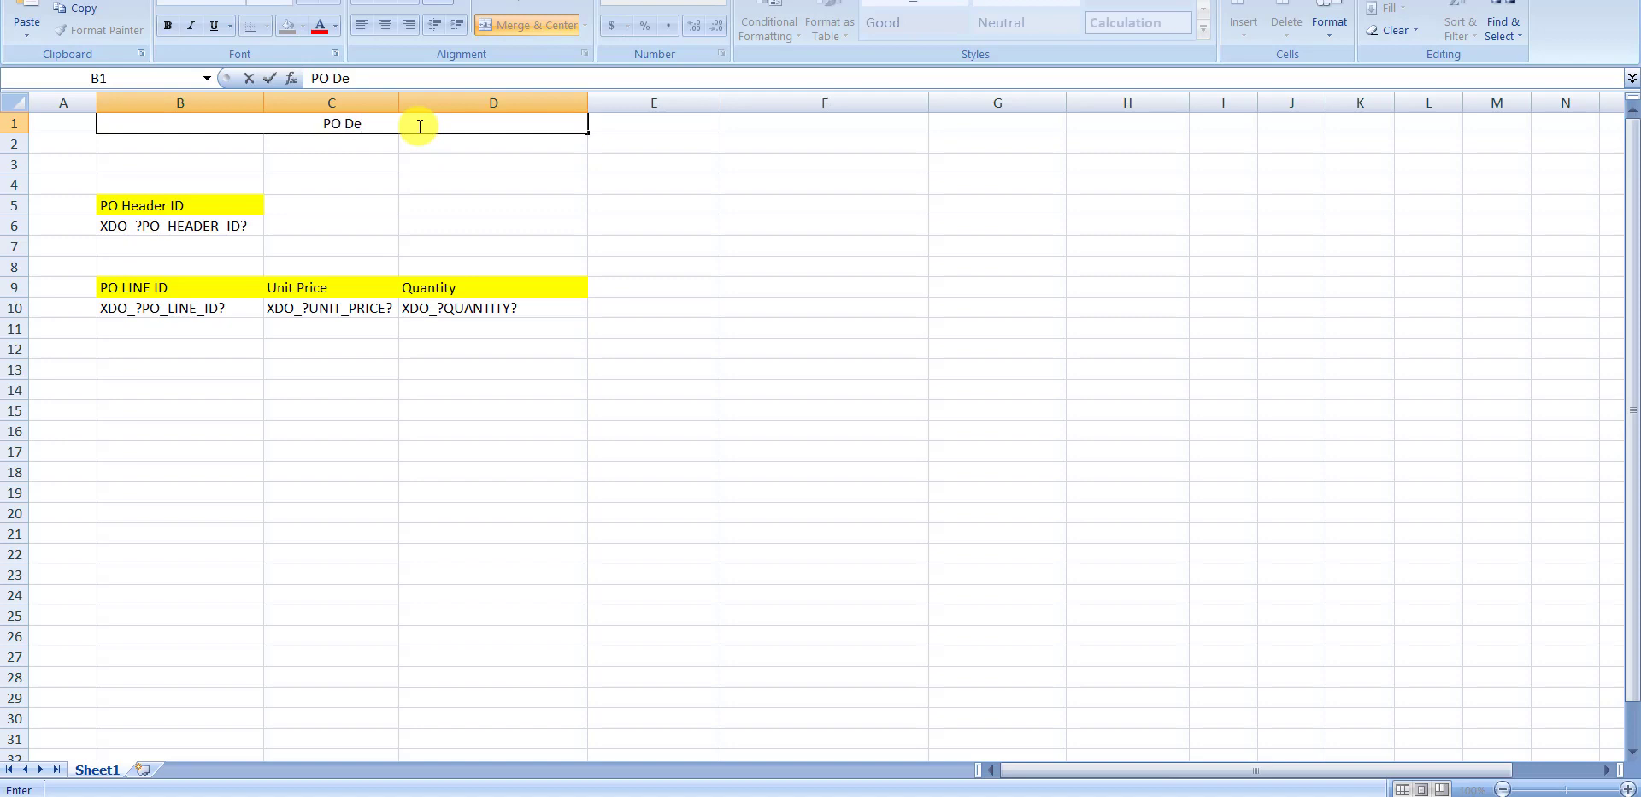
text(tail Multi Sheet Te)
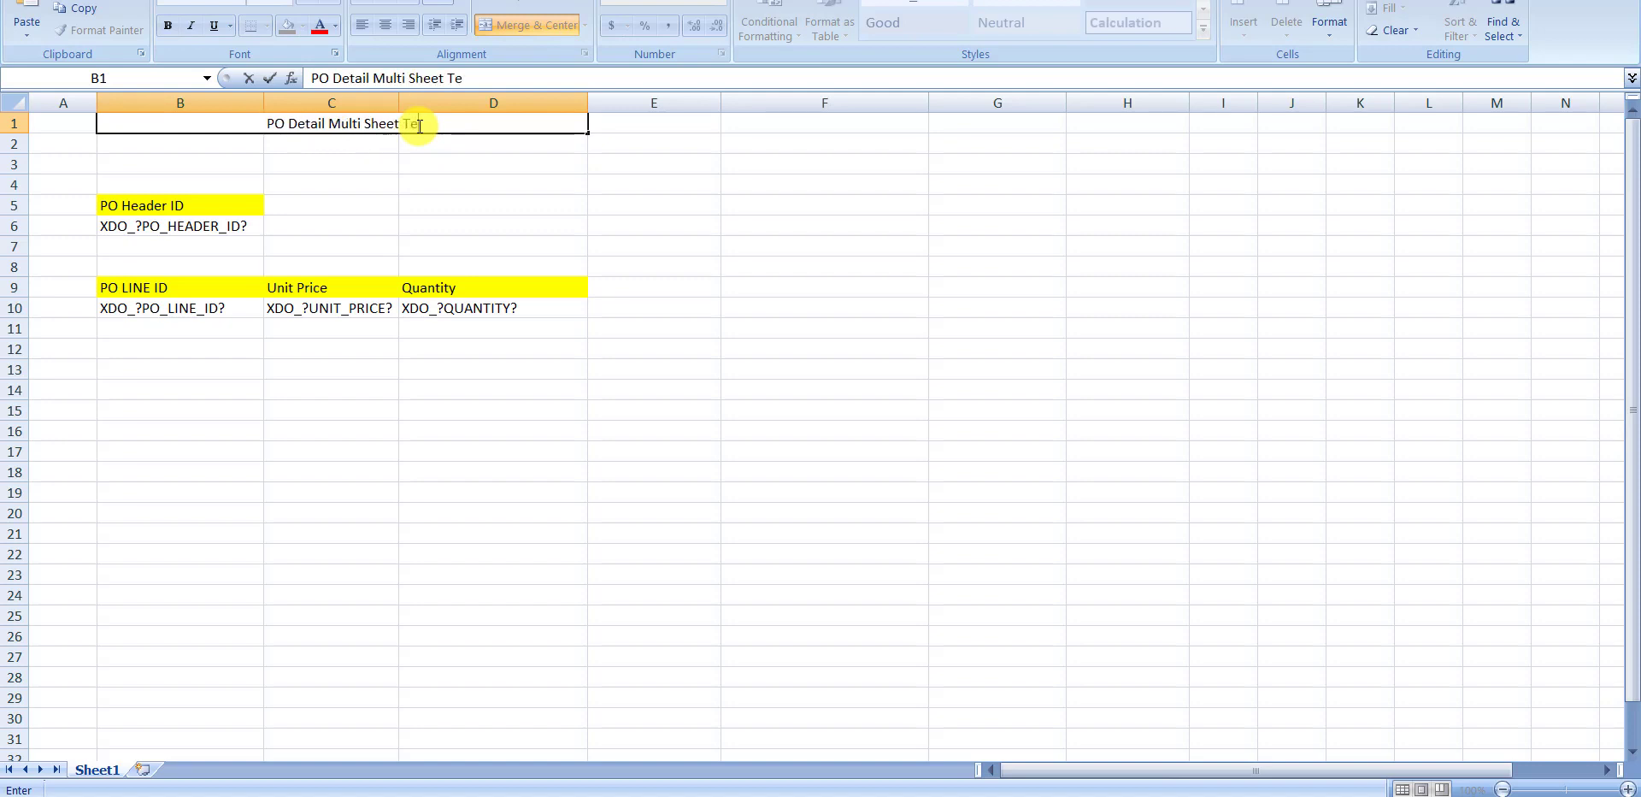
text(mplate)
key(Return)
Merge and center B2:D2 and enter the subtitle "Tech Talk's With" followed by the presenter's first name.
key(shift+Right)
key(shift+Right)
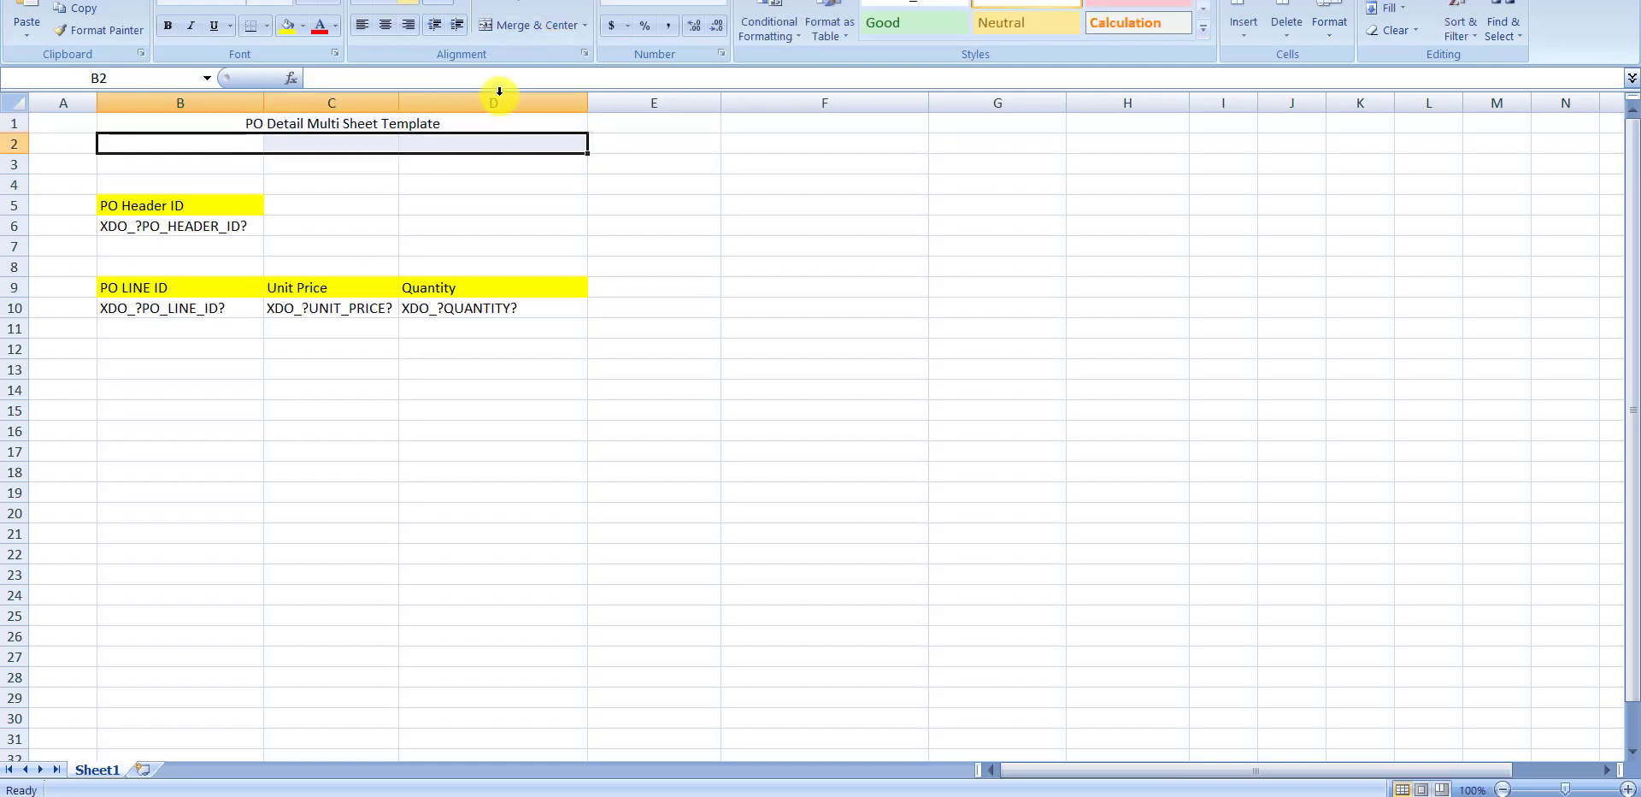
click(507, 34)
click(457, 143)
text(Tech Talk)
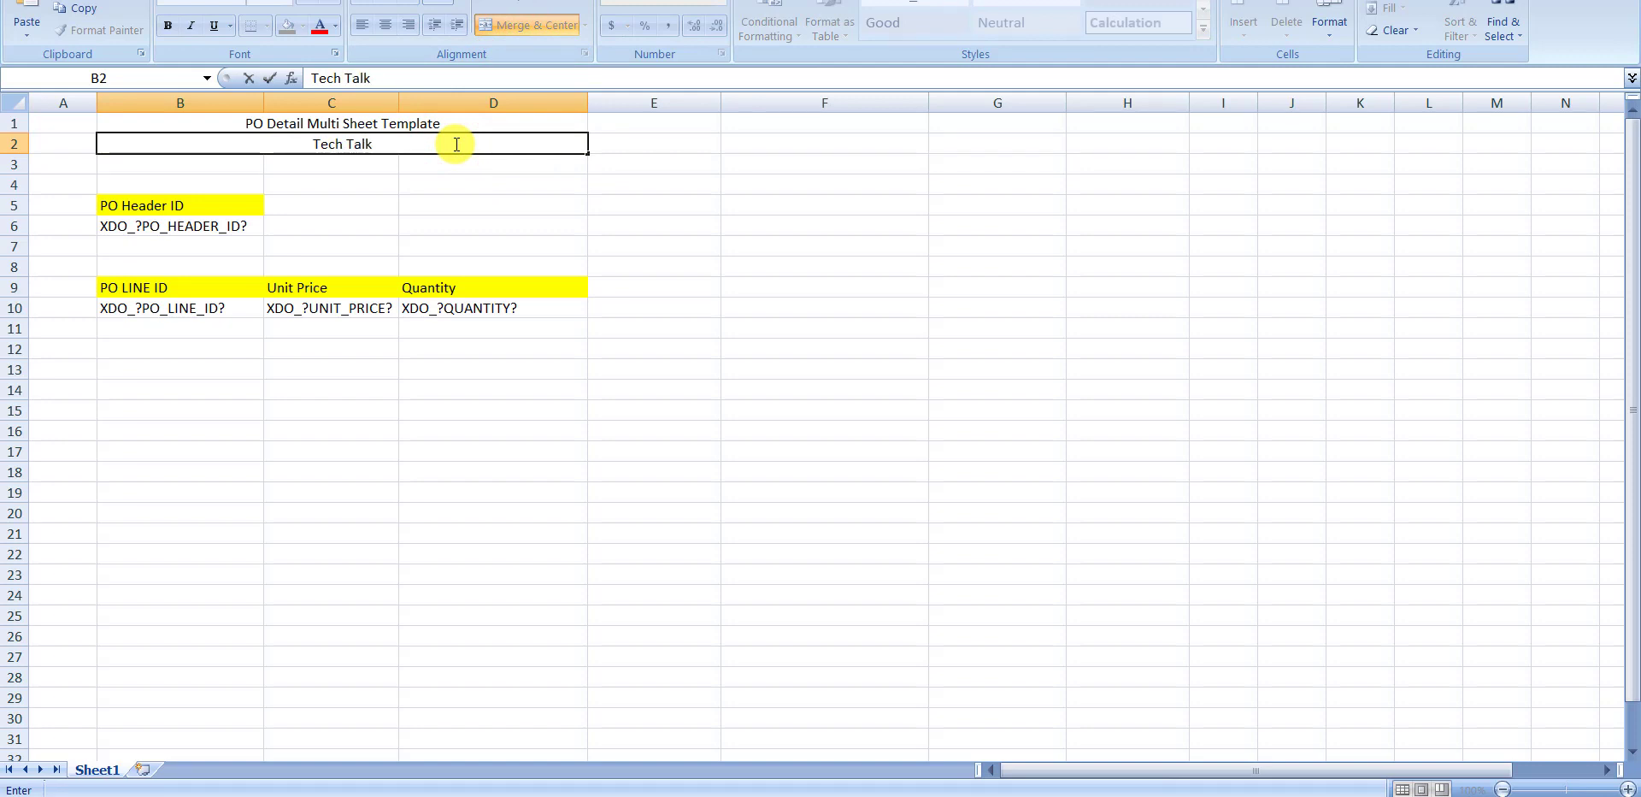
text('s With Naresh)
key(Tab)
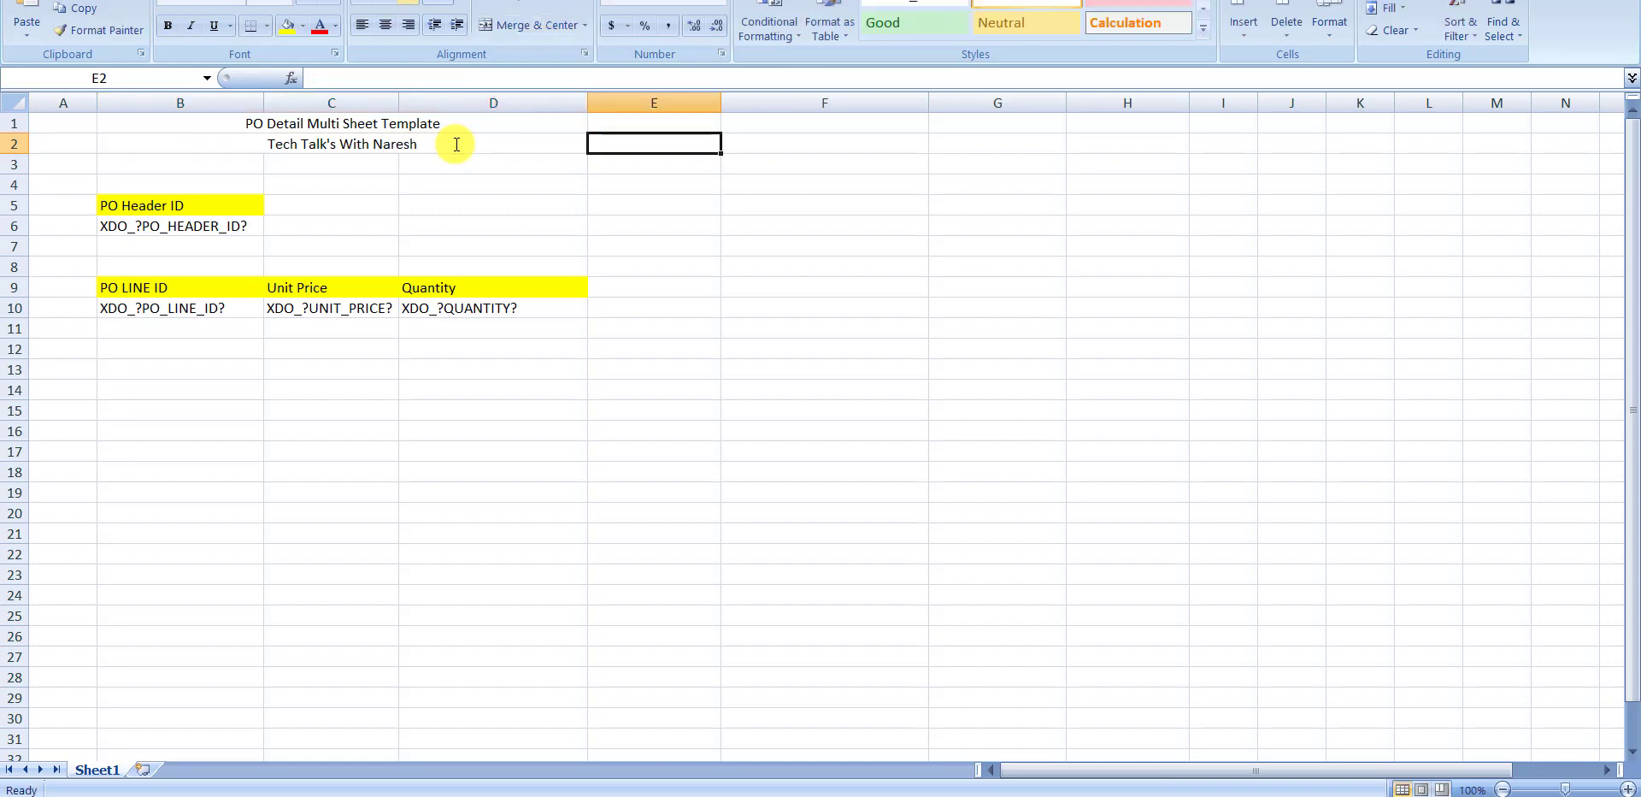
Format the two title rows in B1:D2 as red, bold, italic text, two font sizes larger.
drag(393, 125, 395, 142)
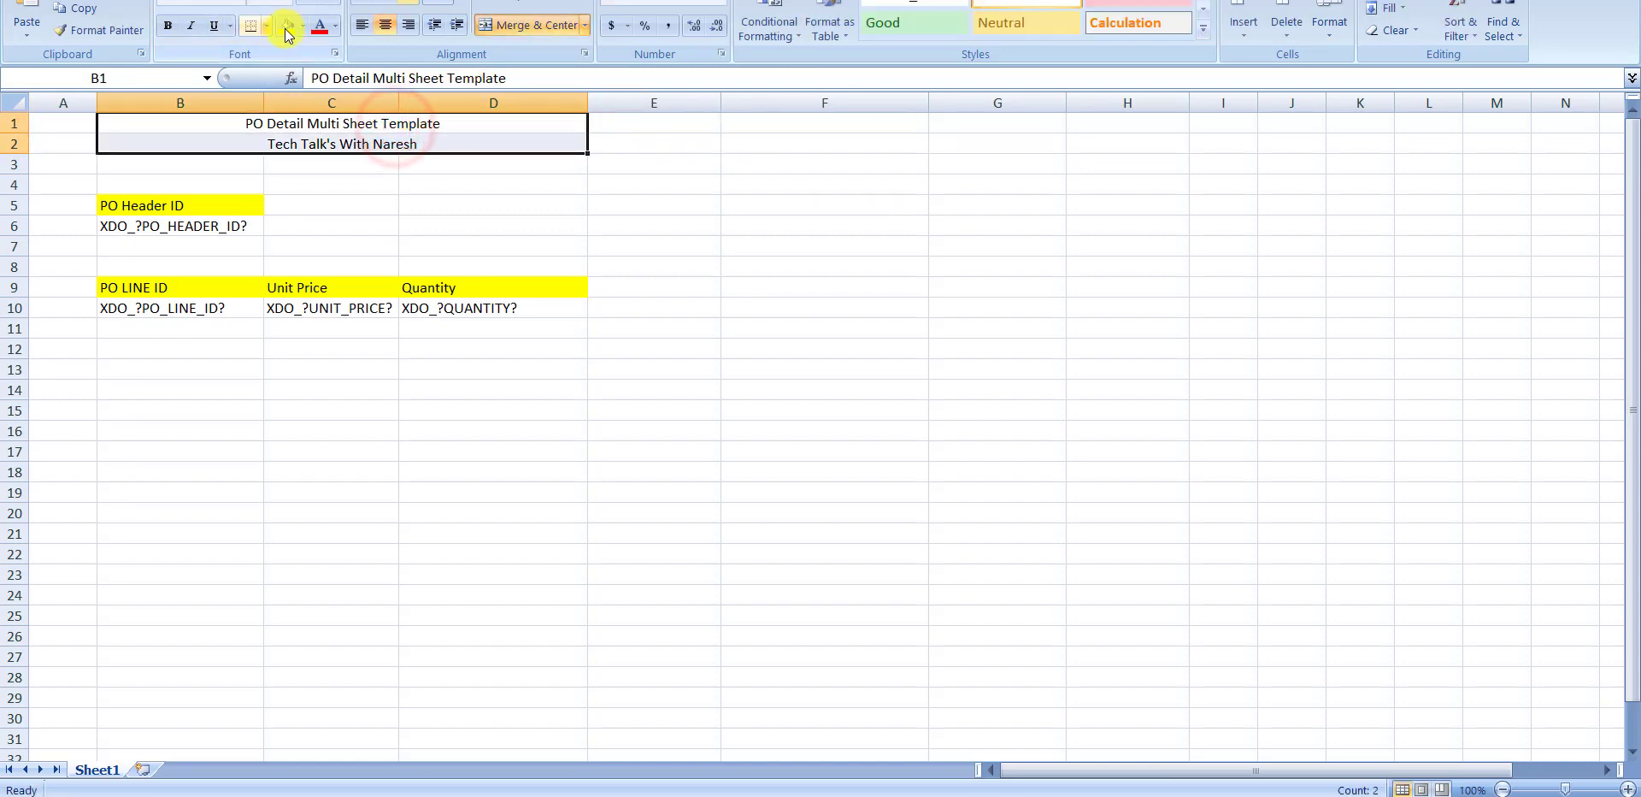
click(321, 32)
click(299, 5)
click(298, 5)
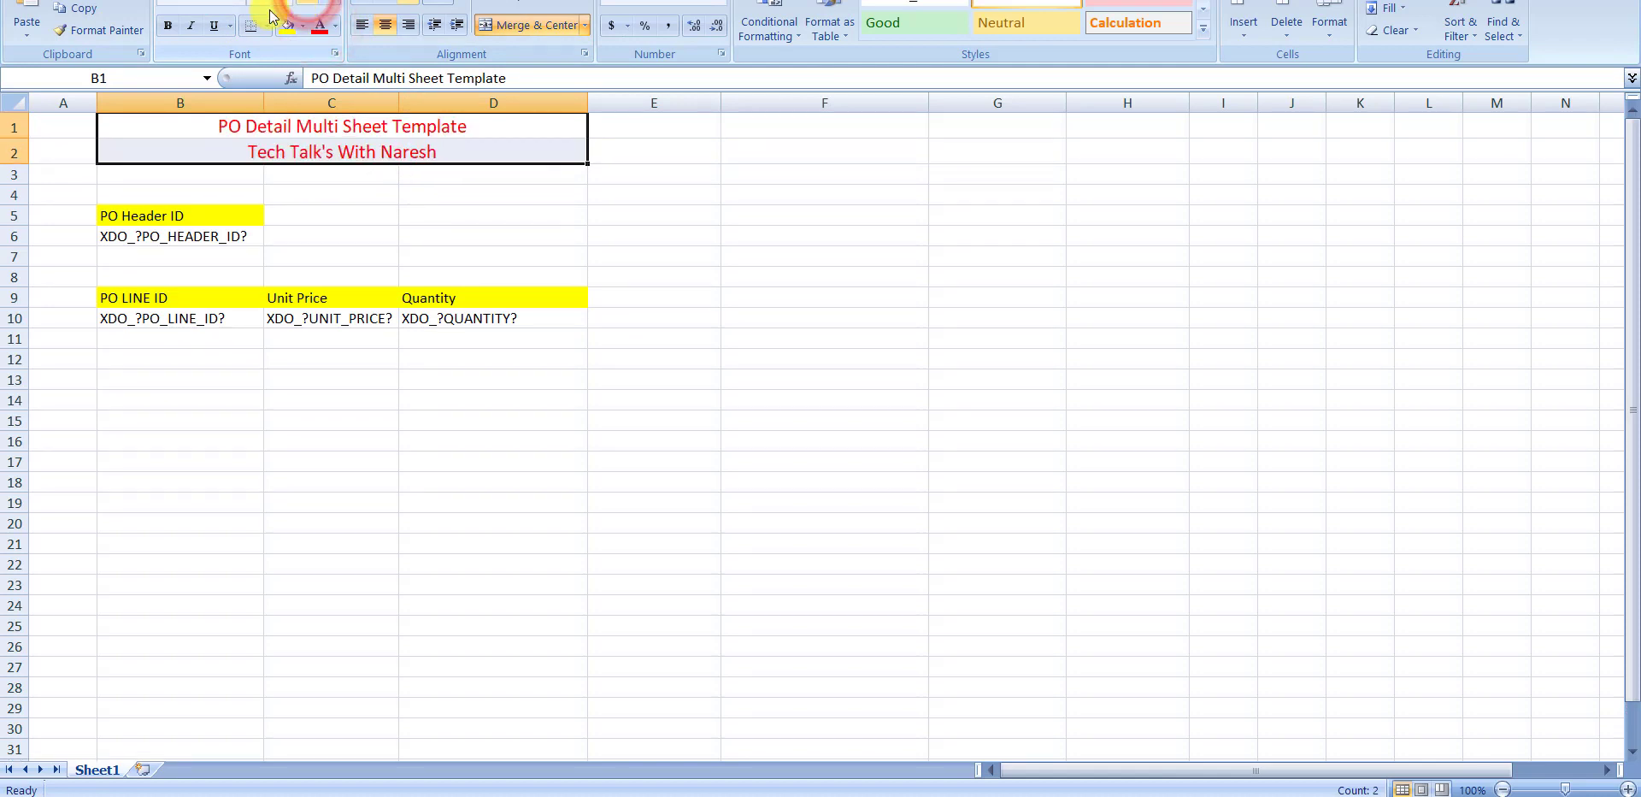
click(168, 26)
click(191, 25)
Apply all borders to the title rows, the PO Header ID block B5:B6 and the line table B9:D10.
click(403, 342)
drag(238, 300, 501, 313)
click(251, 20)
click(301, 378)
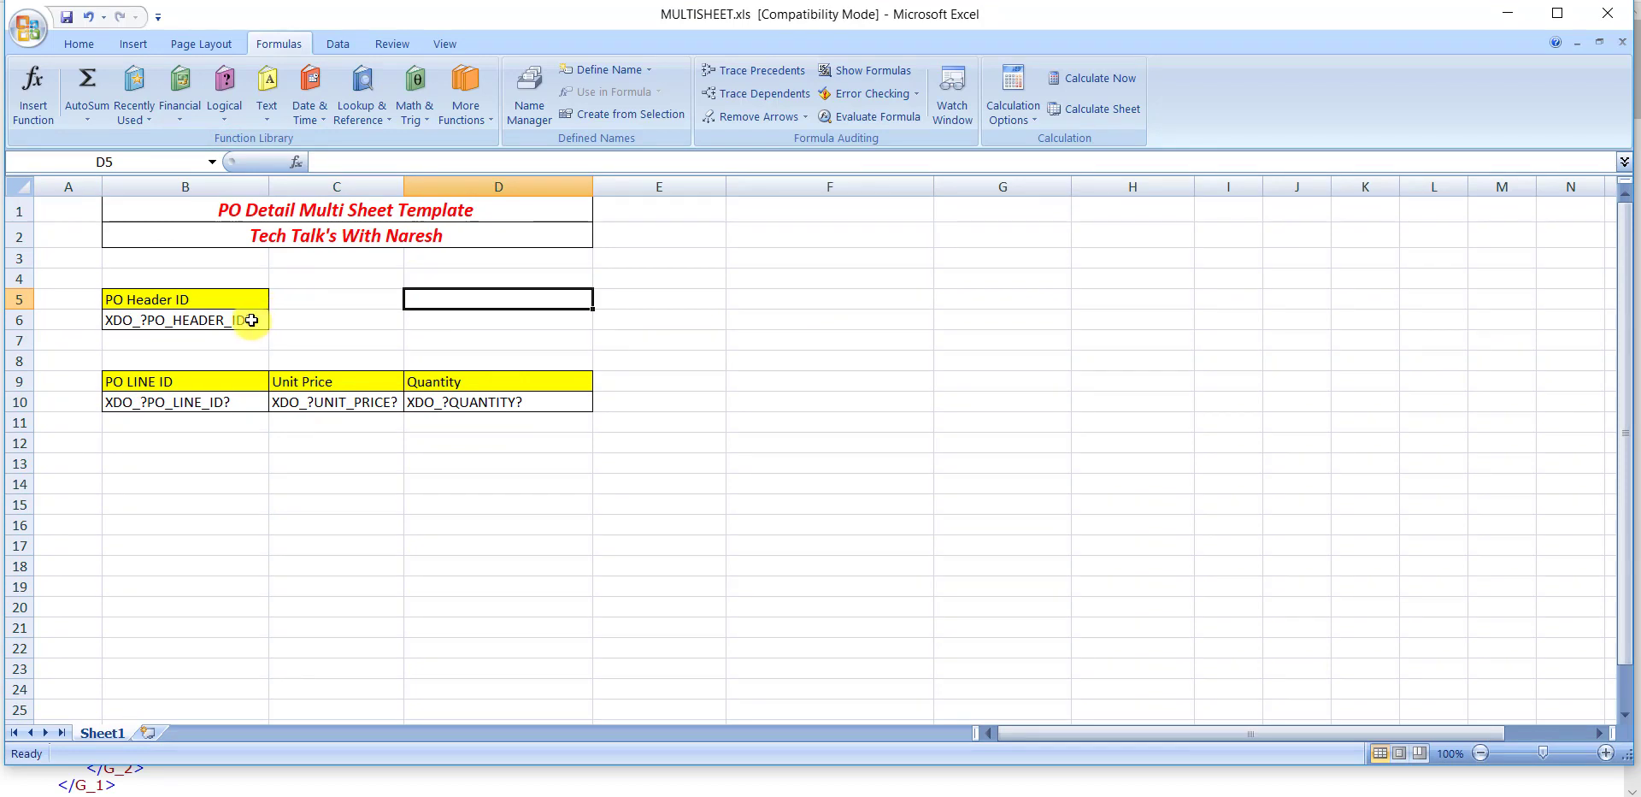
Define the workbook-scoped name XDO_?PO_HEADER_ID? for cell B6.
click(251, 320)
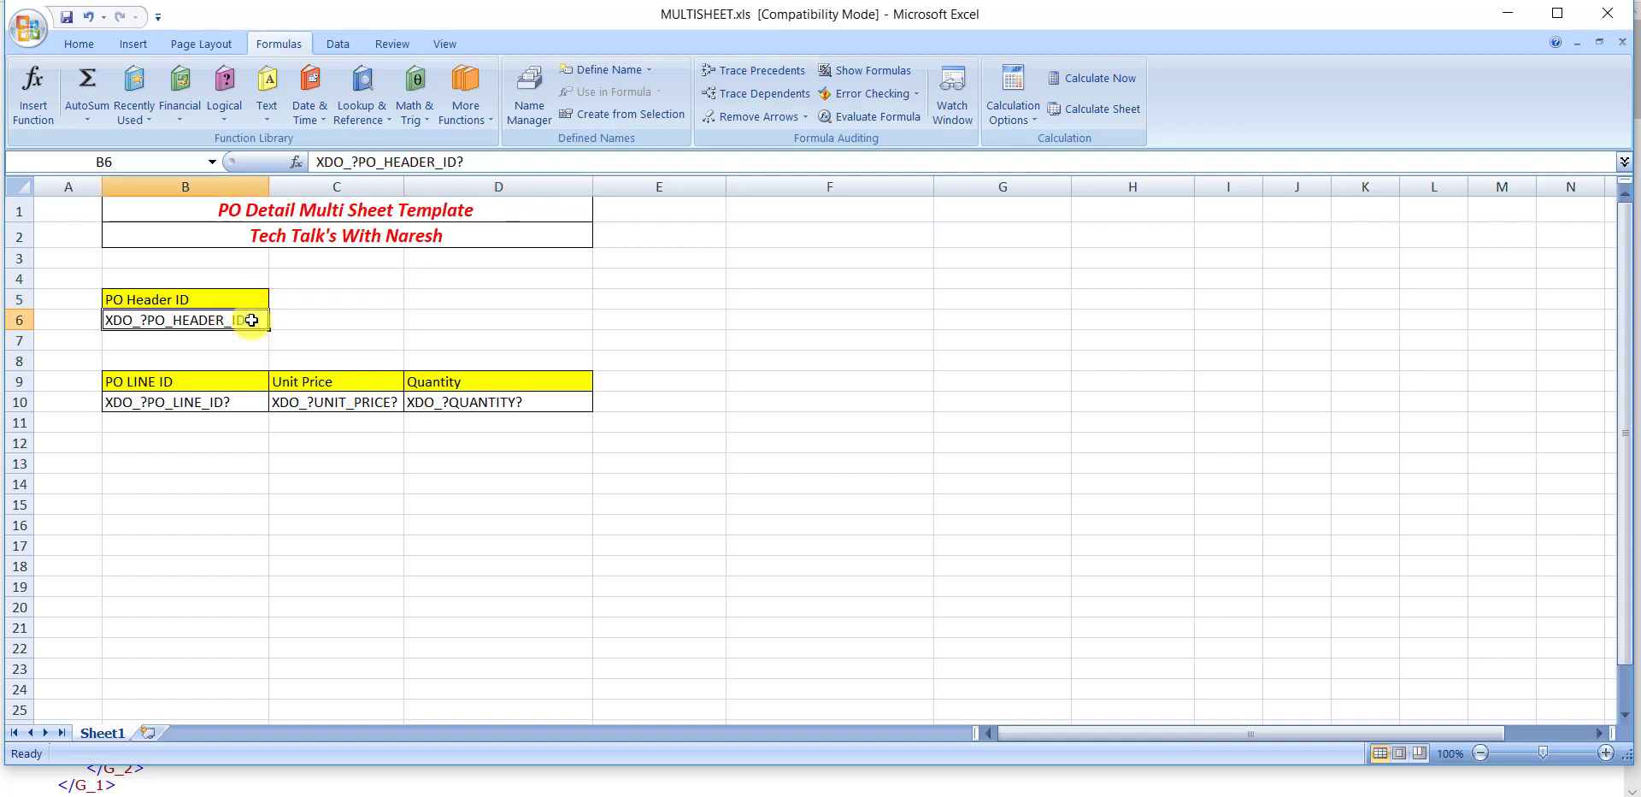
click(285, 47)
click(531, 120)
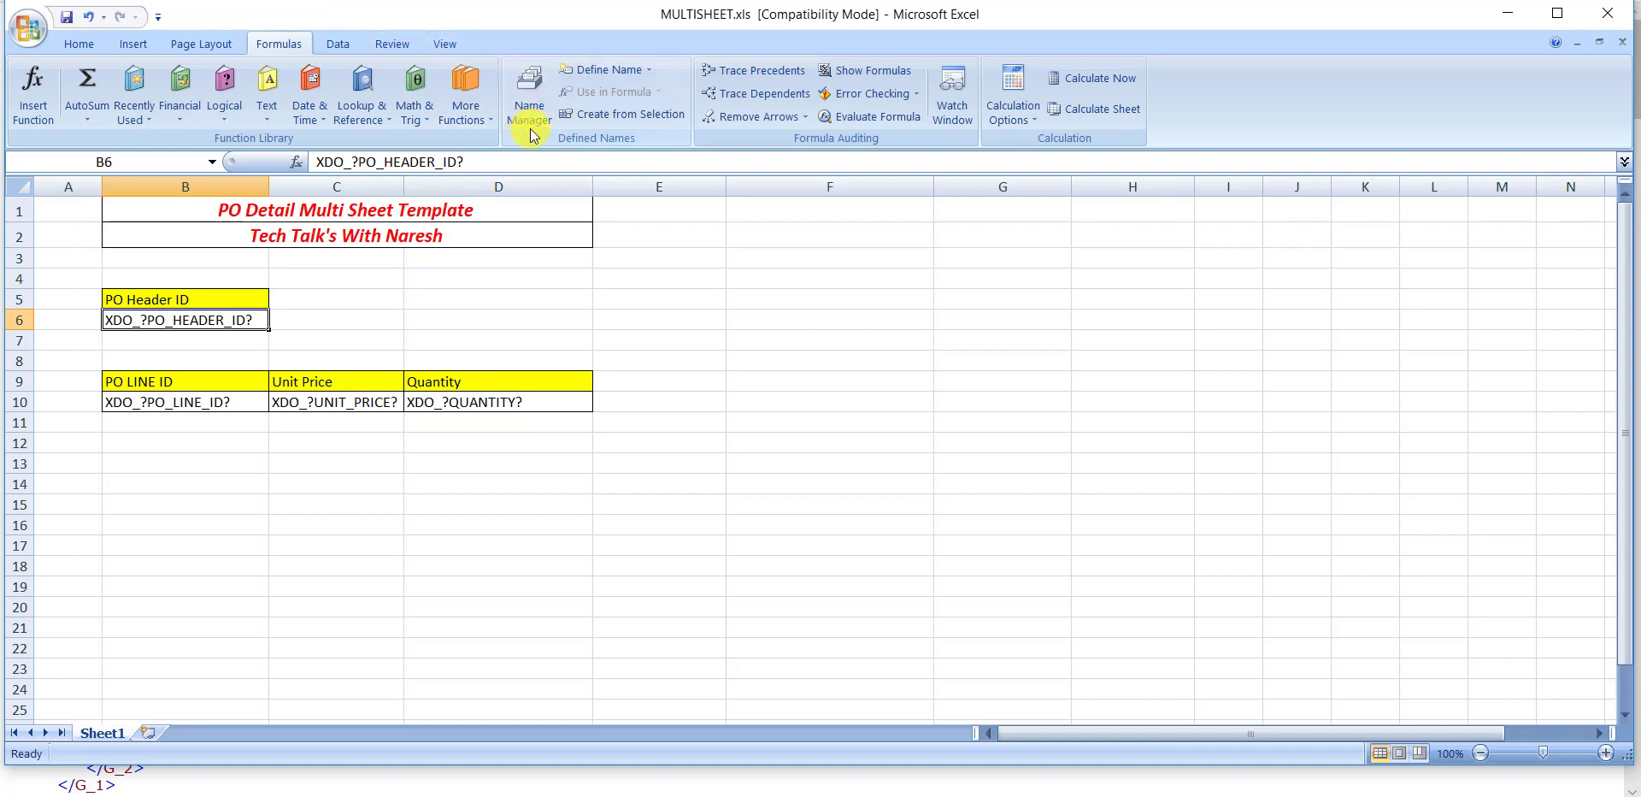
click(530, 120)
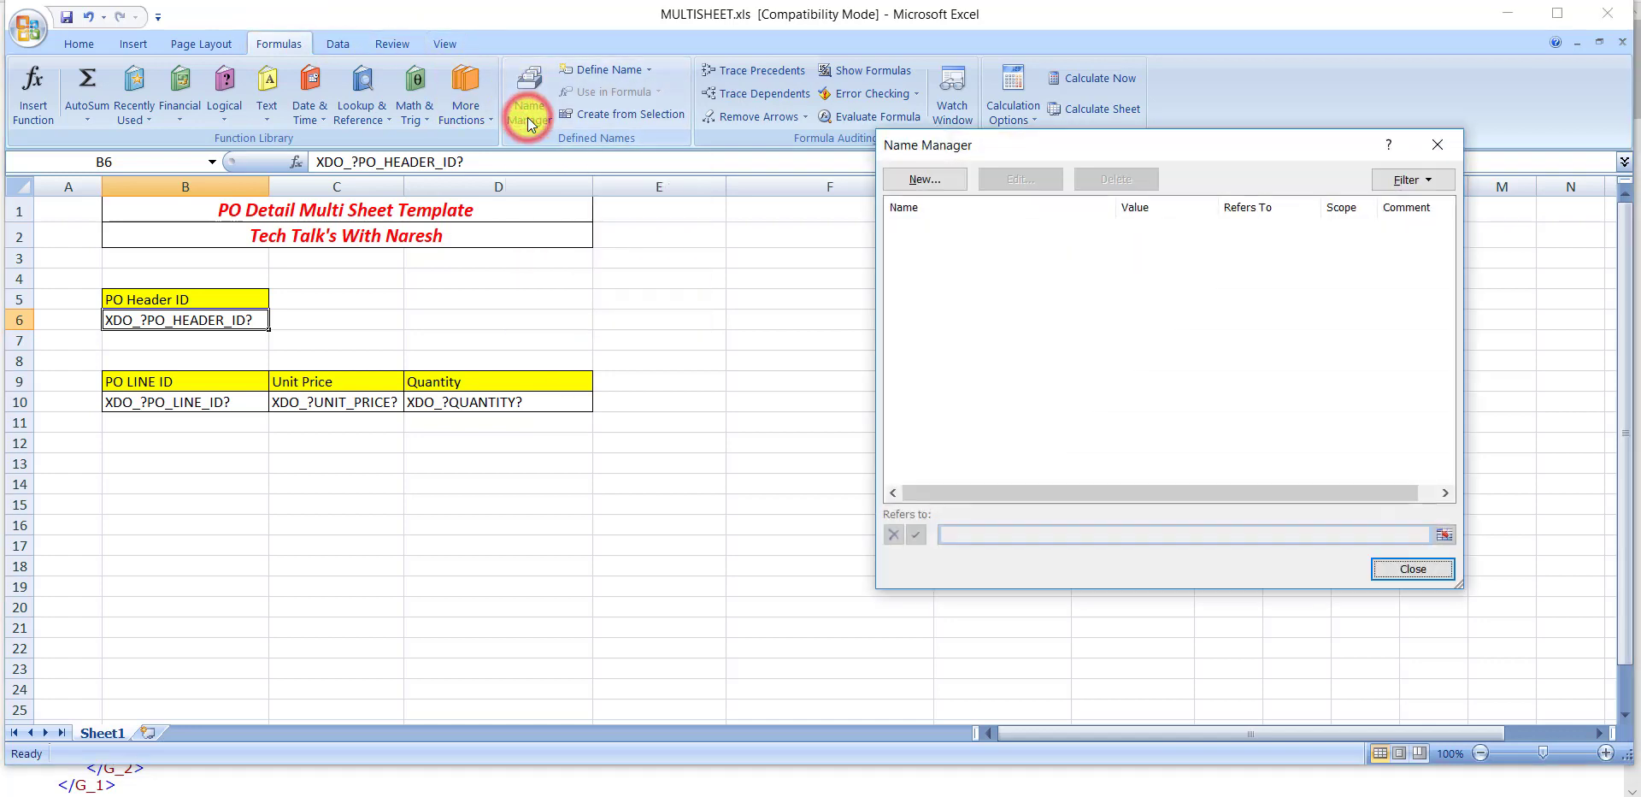
click(939, 179)
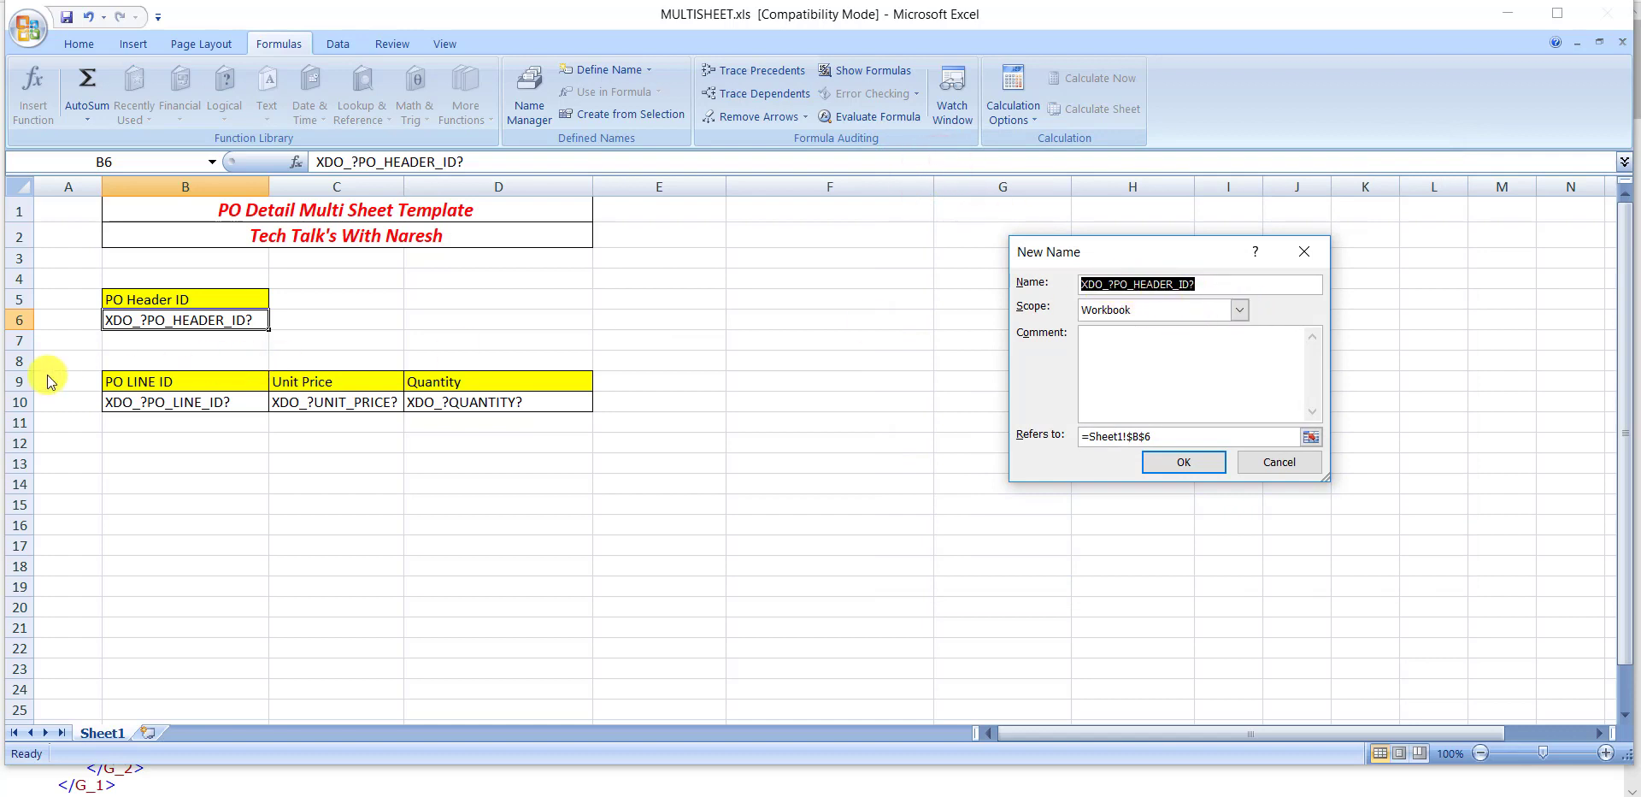
click(1162, 462)
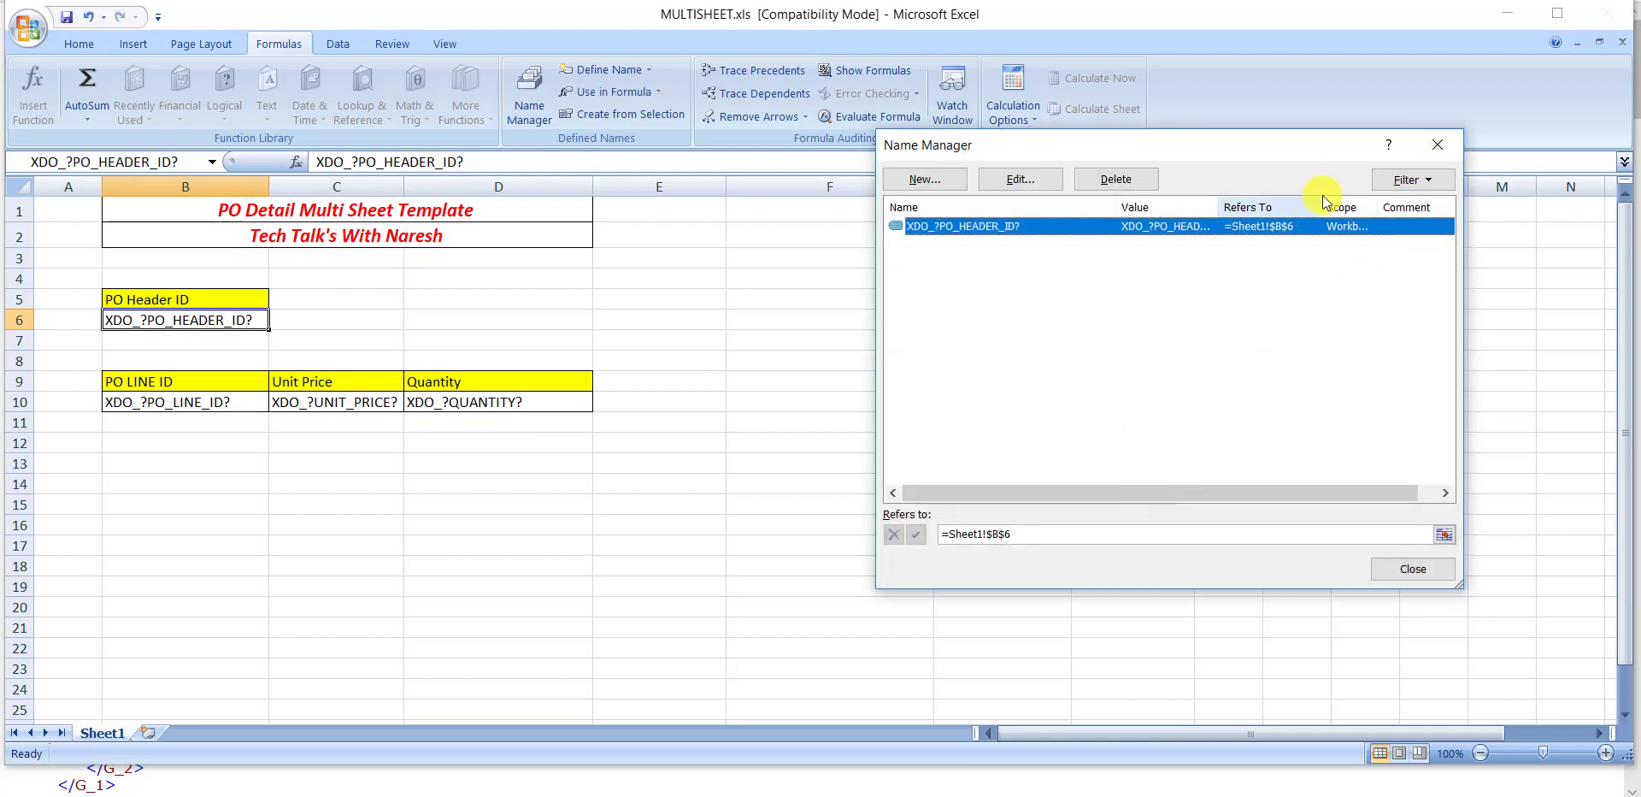
key(Escape)
Define the workbook-scoped name XDO_?PO_LINE_ID? for cell B10.
click(214, 403)
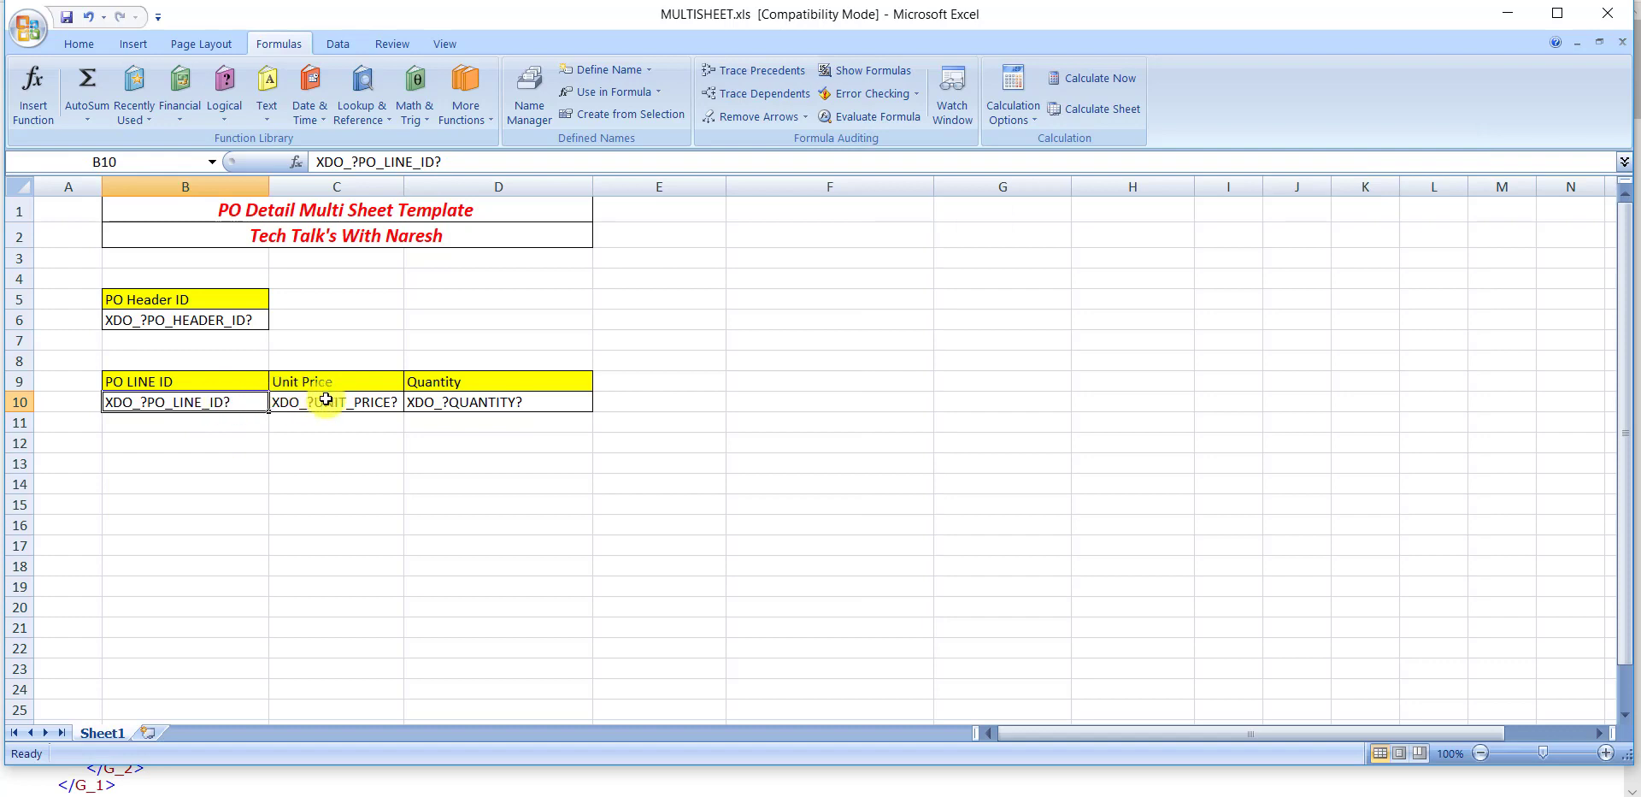
click(531, 113)
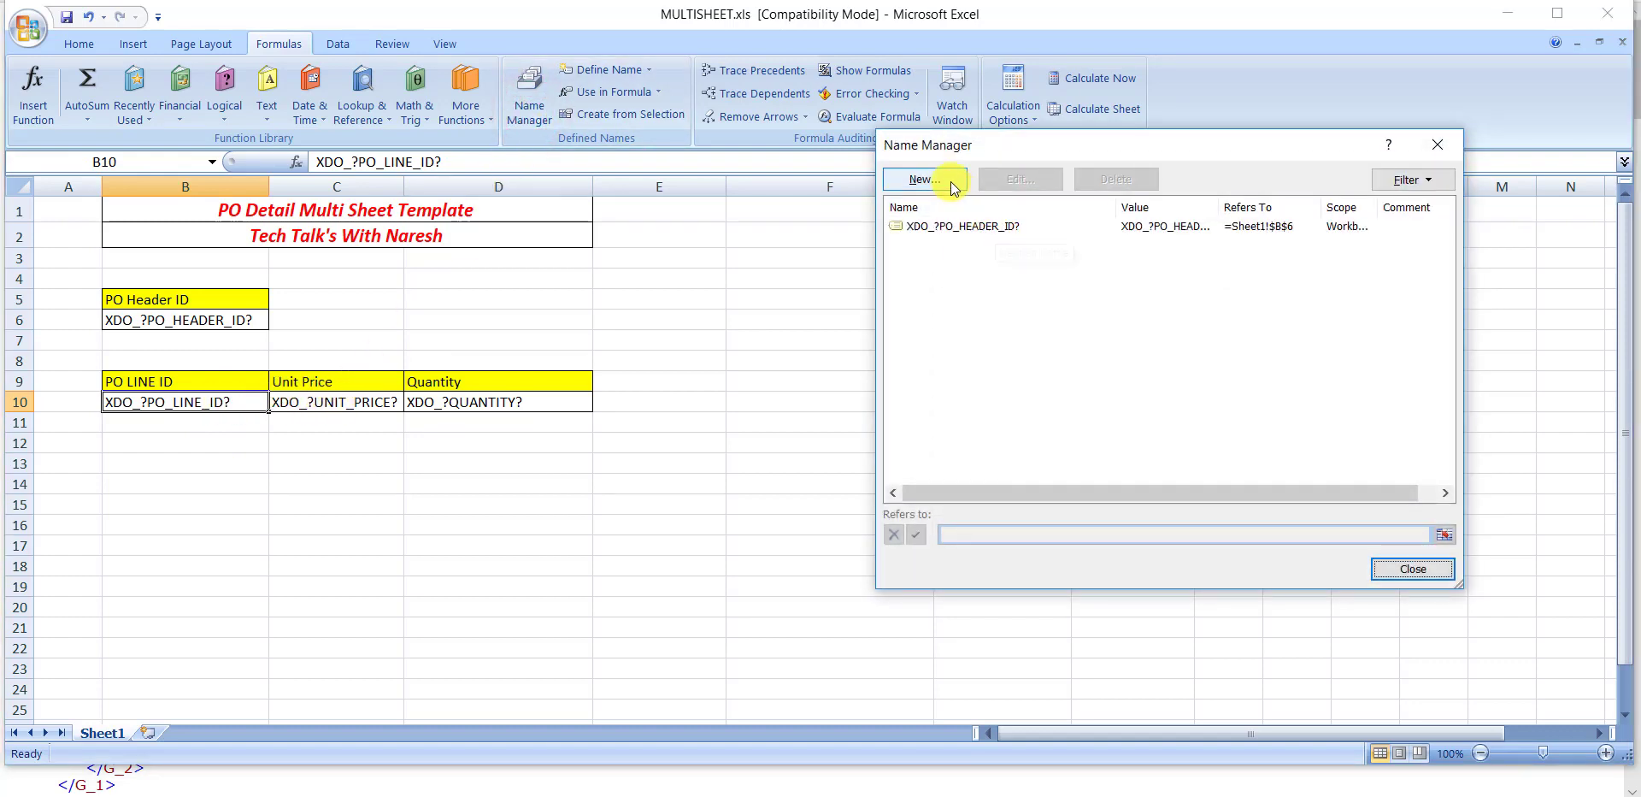
click(925, 180)
click(1167, 461)
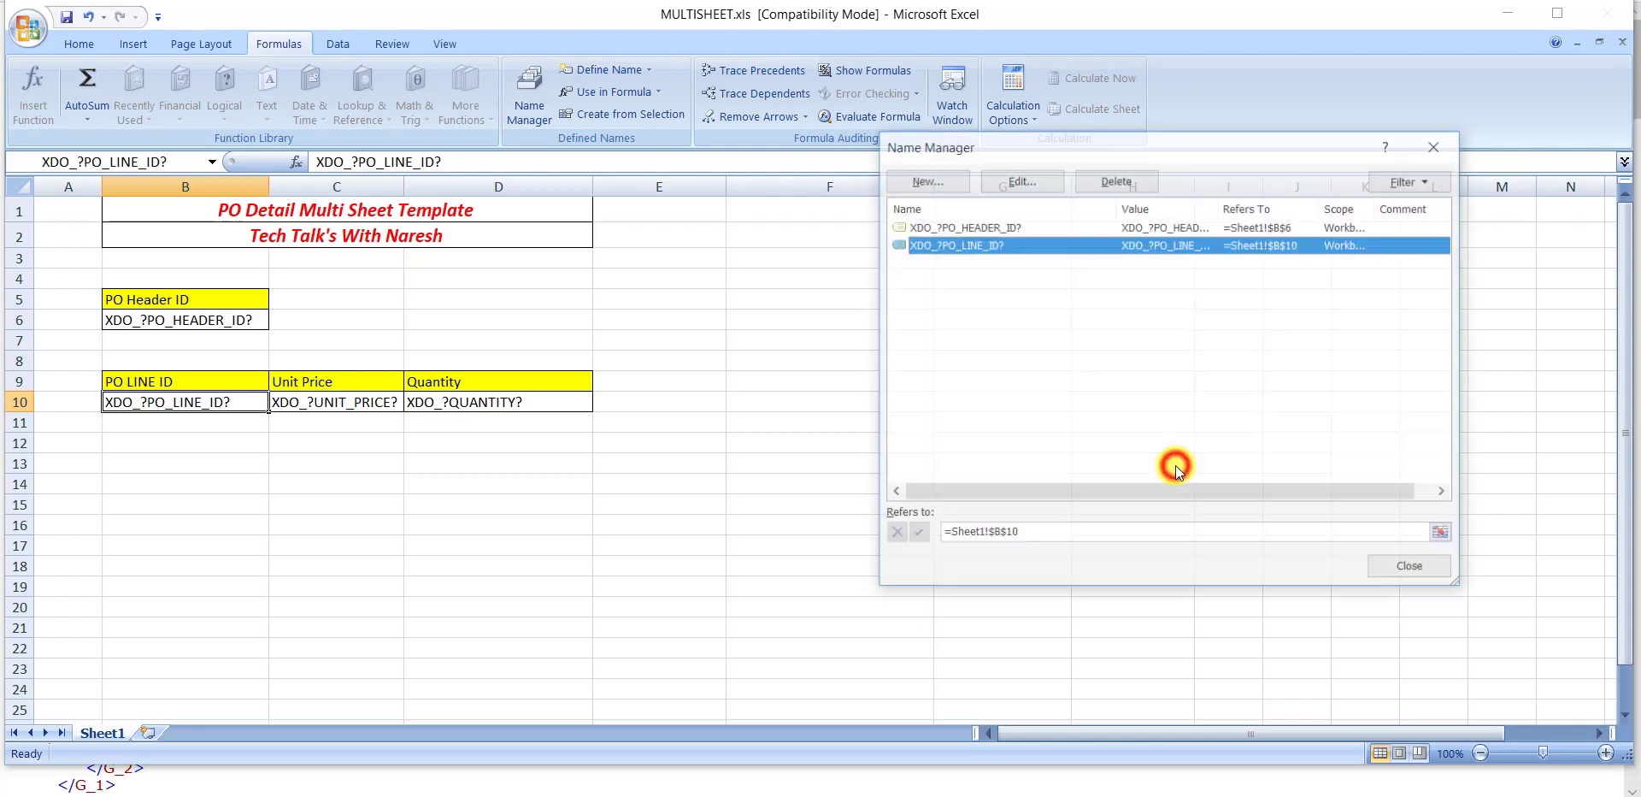
click(1425, 156)
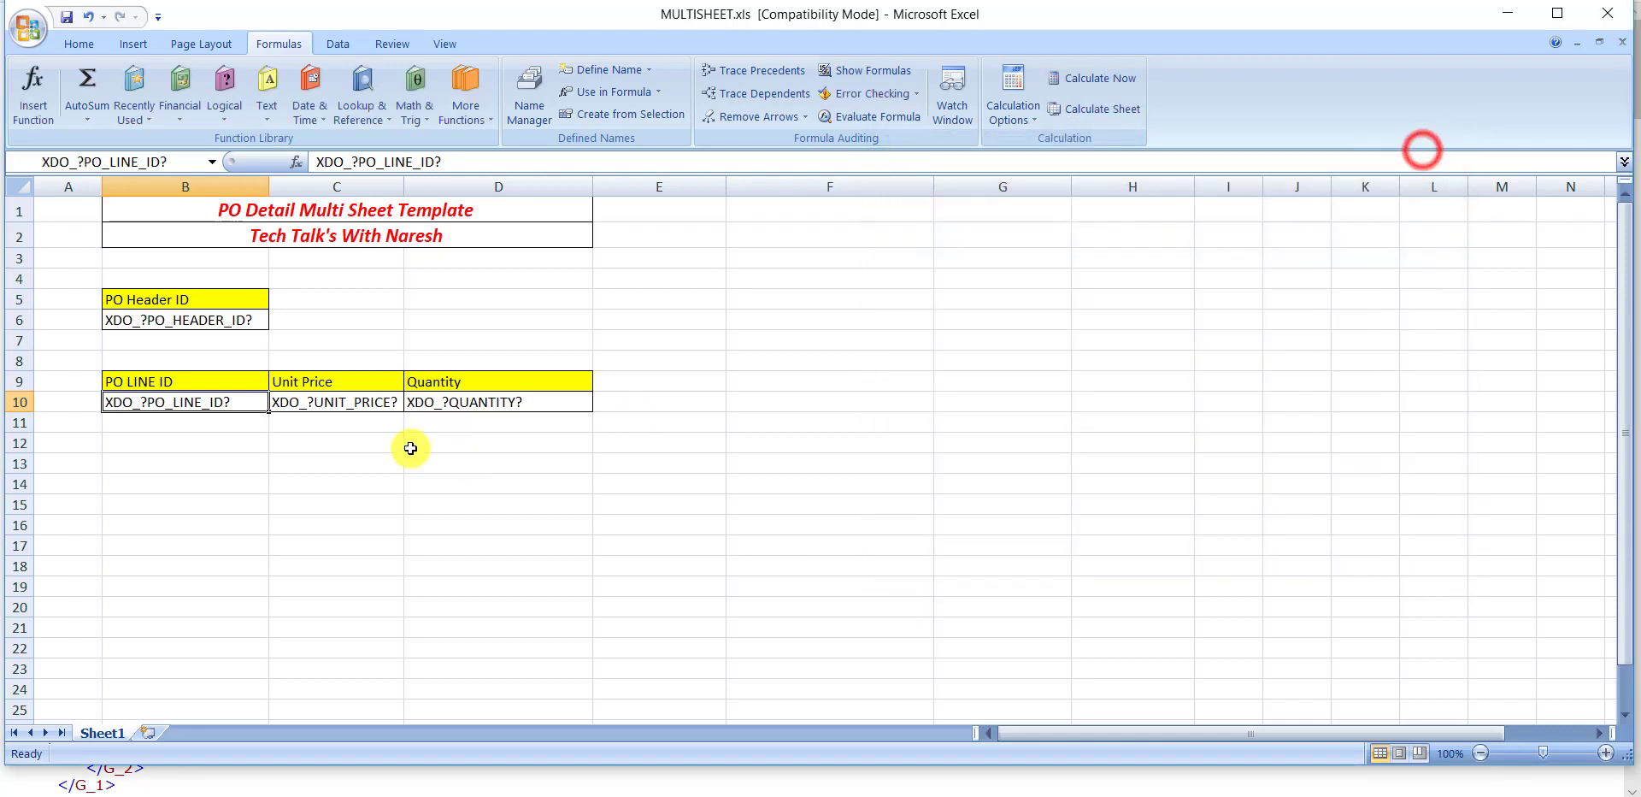
Define the workbook-scoped name XDO_?UNIT_PRICE? for cell C10.
click(359, 402)
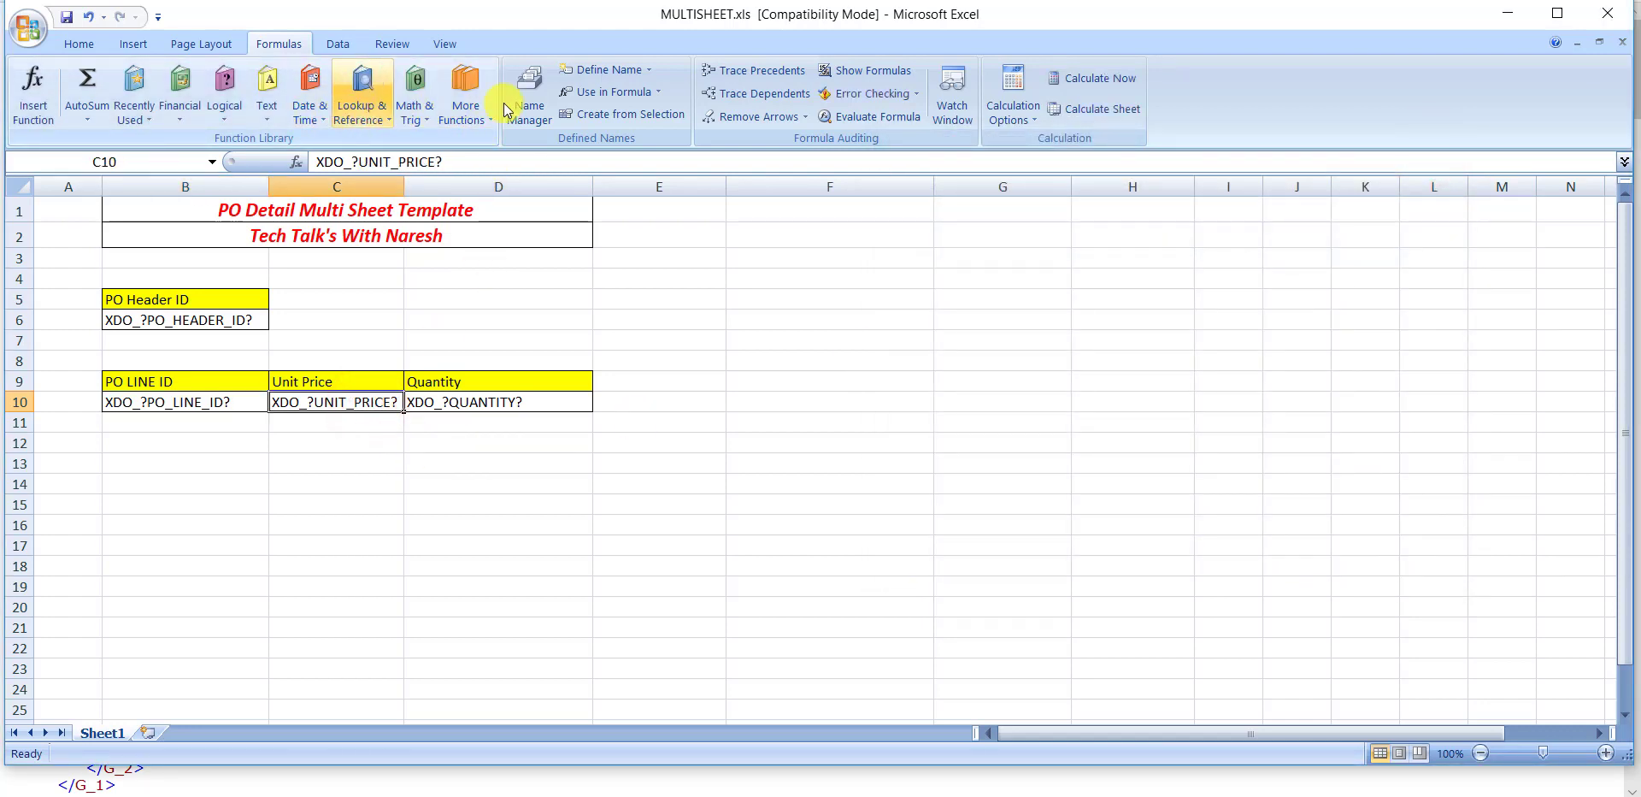
click(530, 101)
click(925, 180)
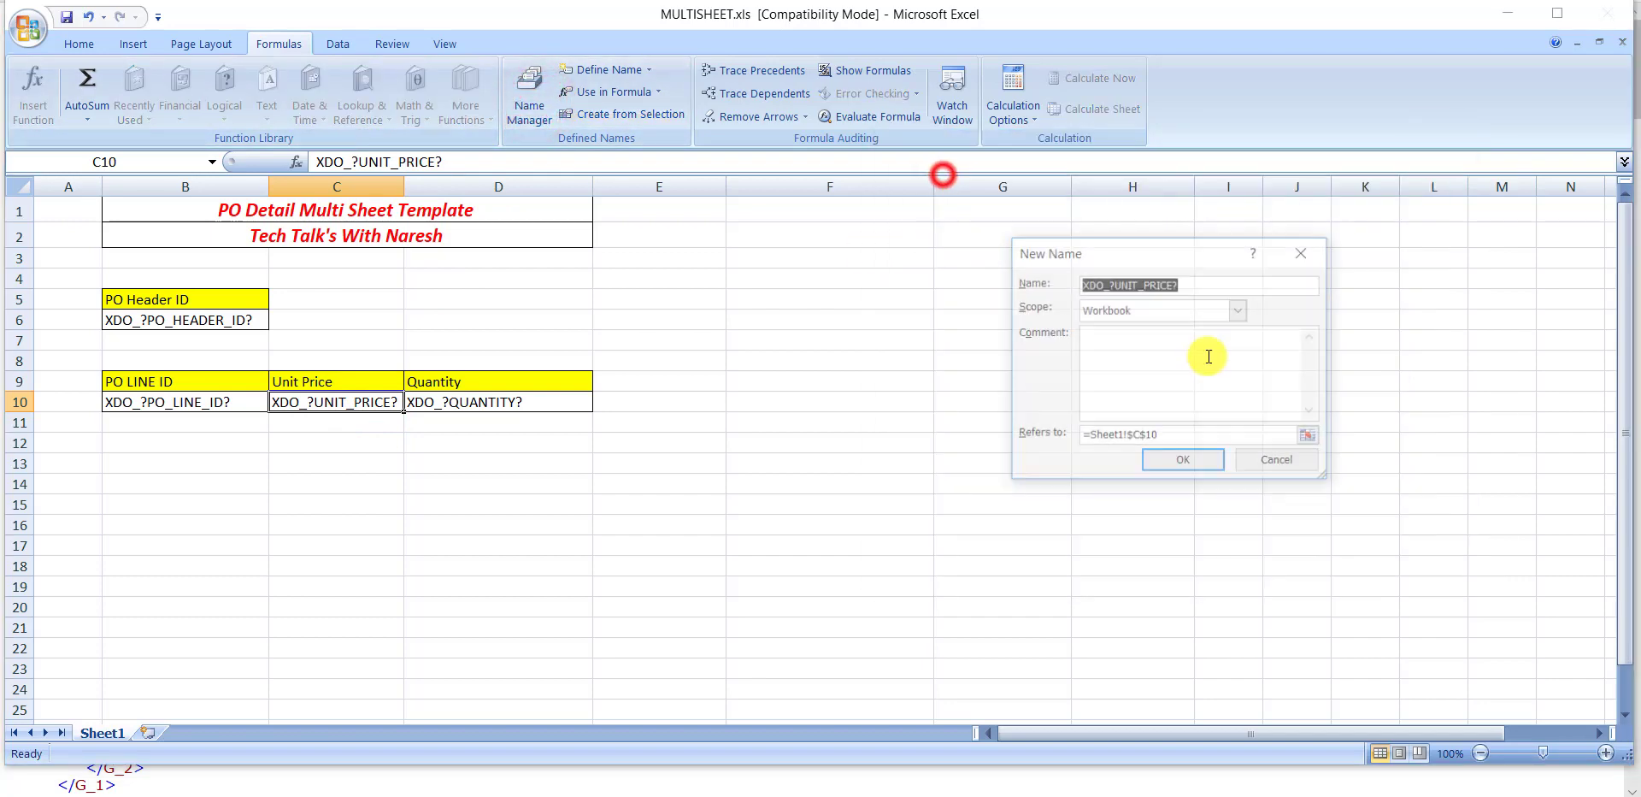
click(1193, 465)
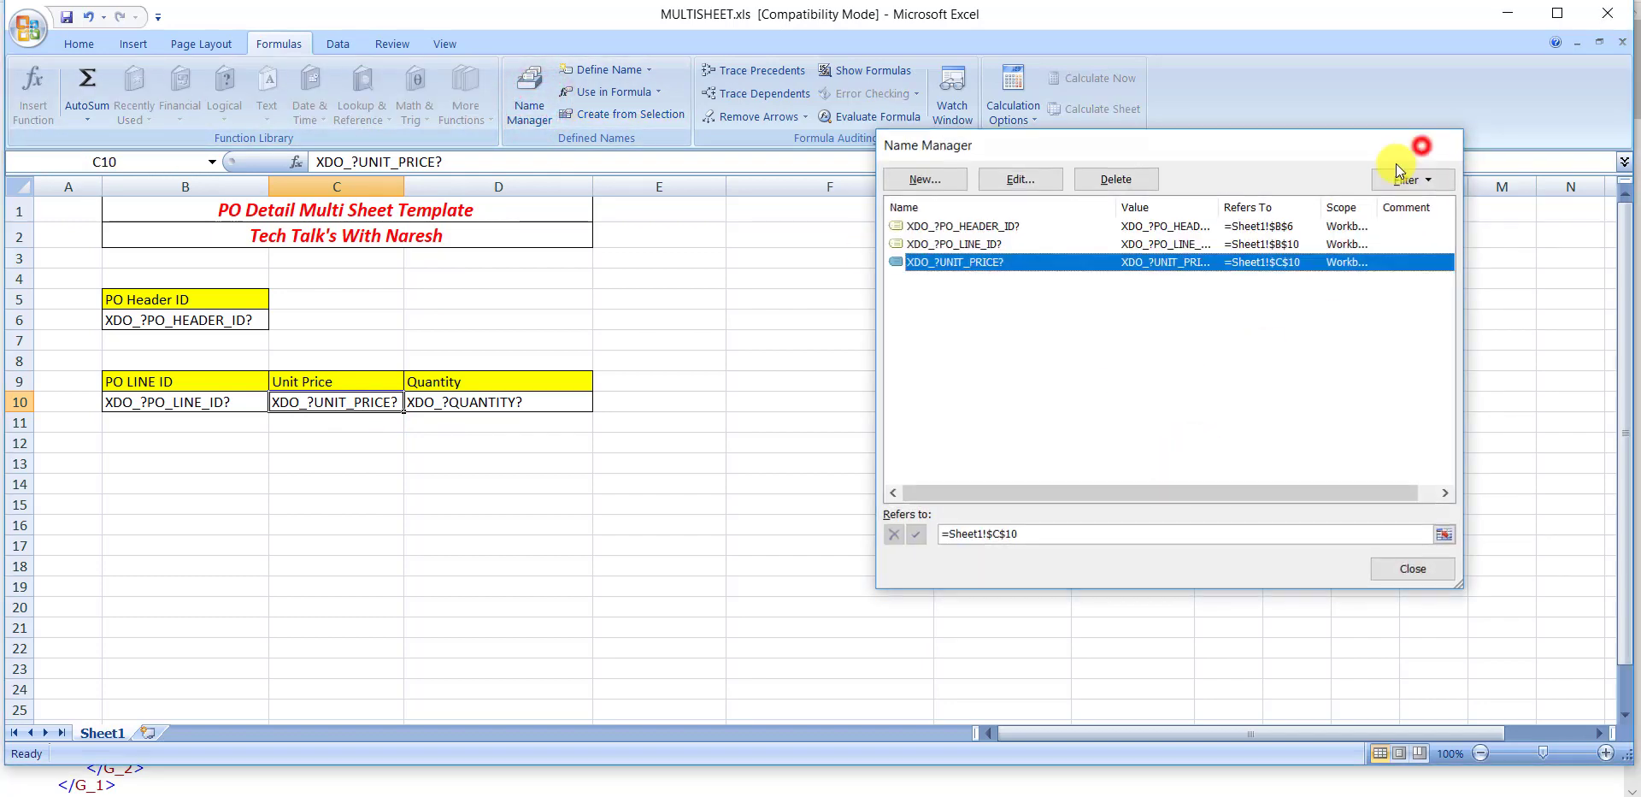
click(1434, 147)
Define the workbook-scoped name XDO_?QUANTITY? for cell D10.
click(545, 403)
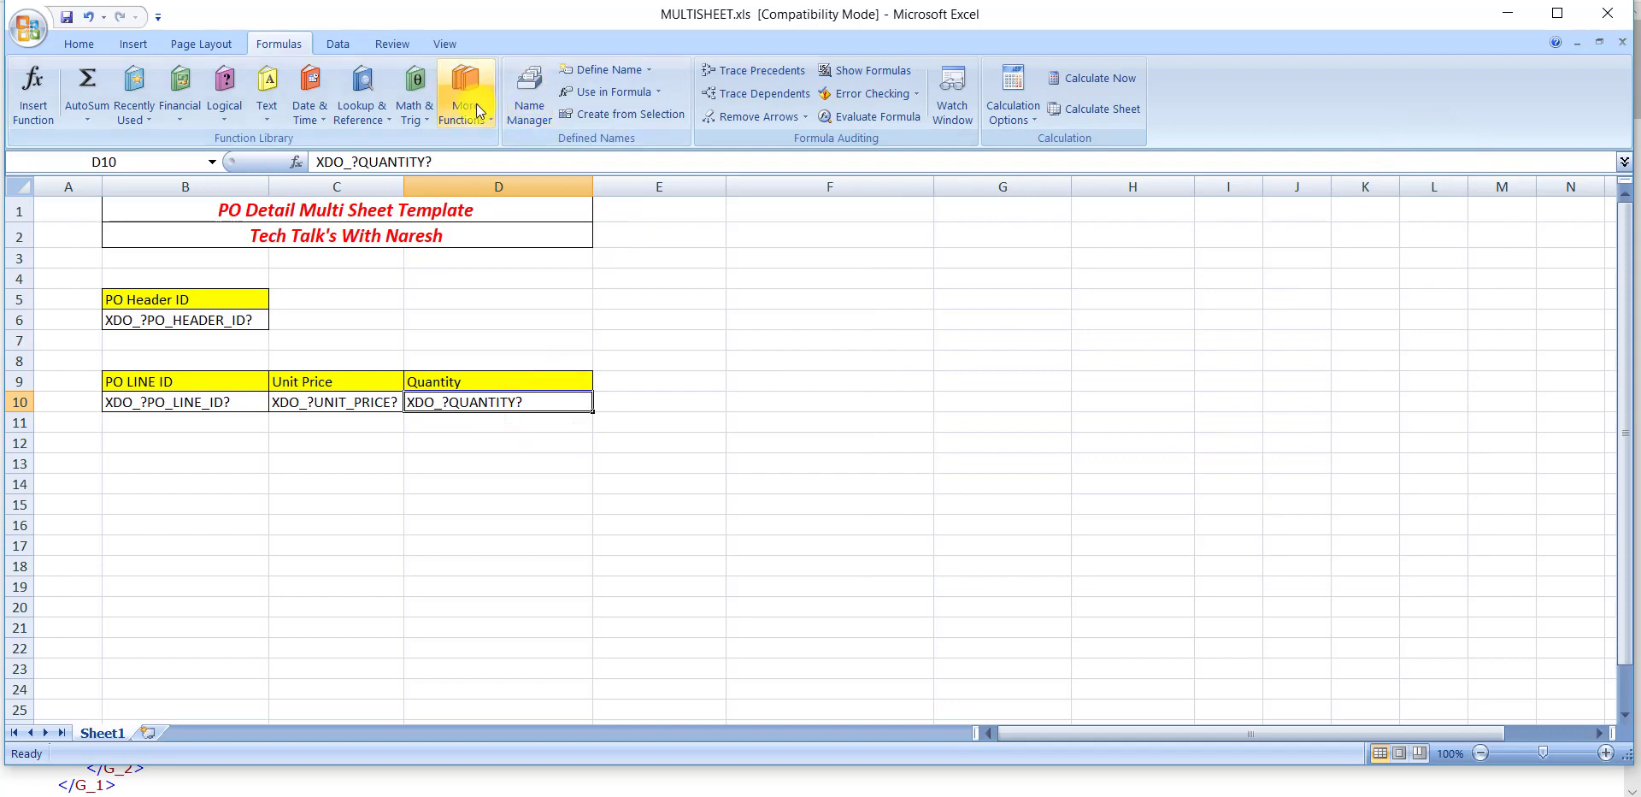
click(531, 113)
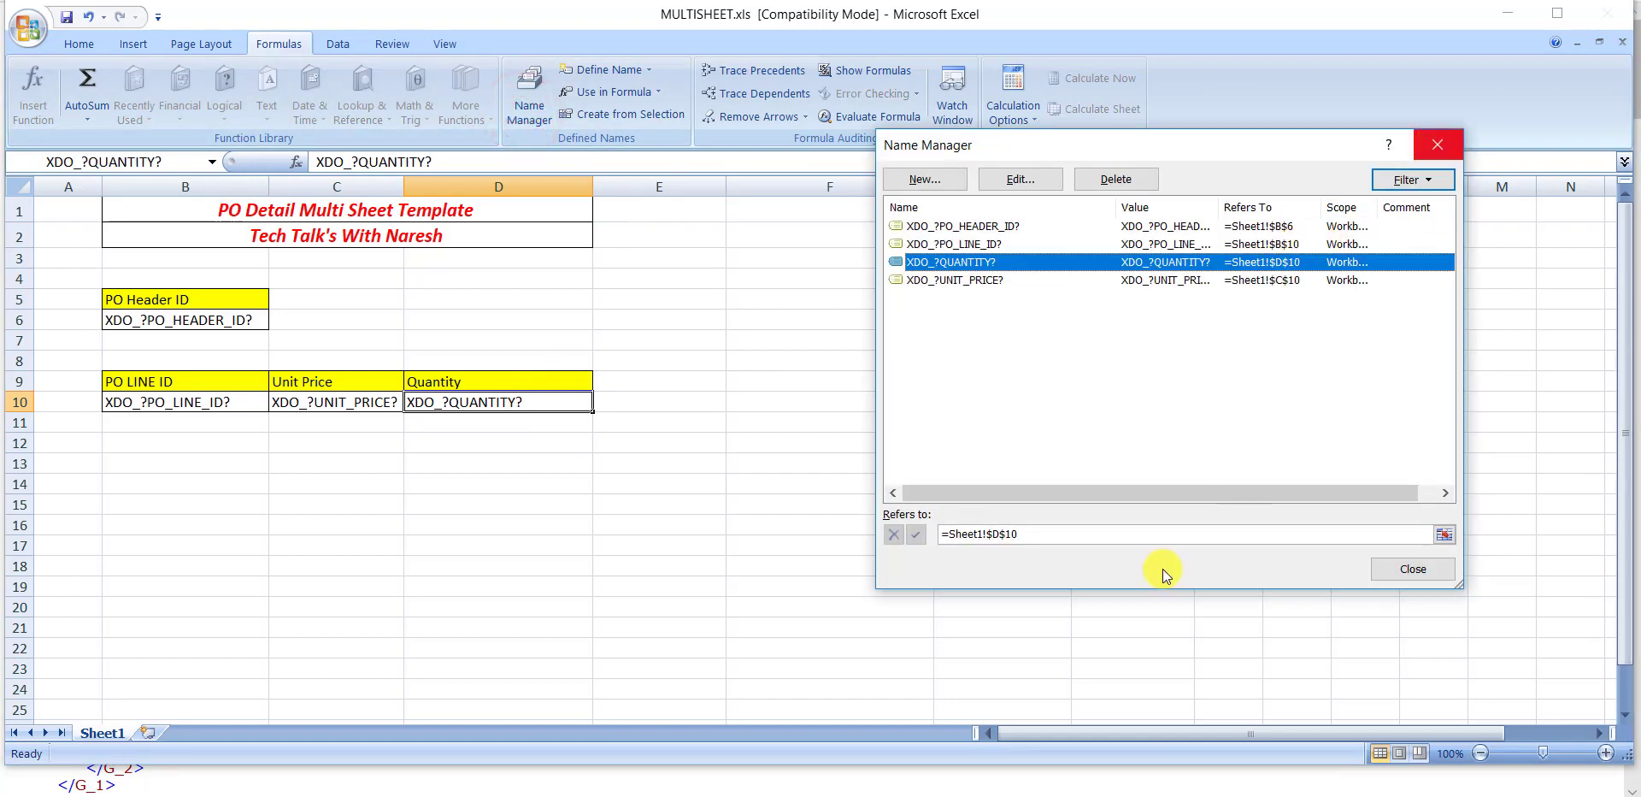
click(1084, 342)
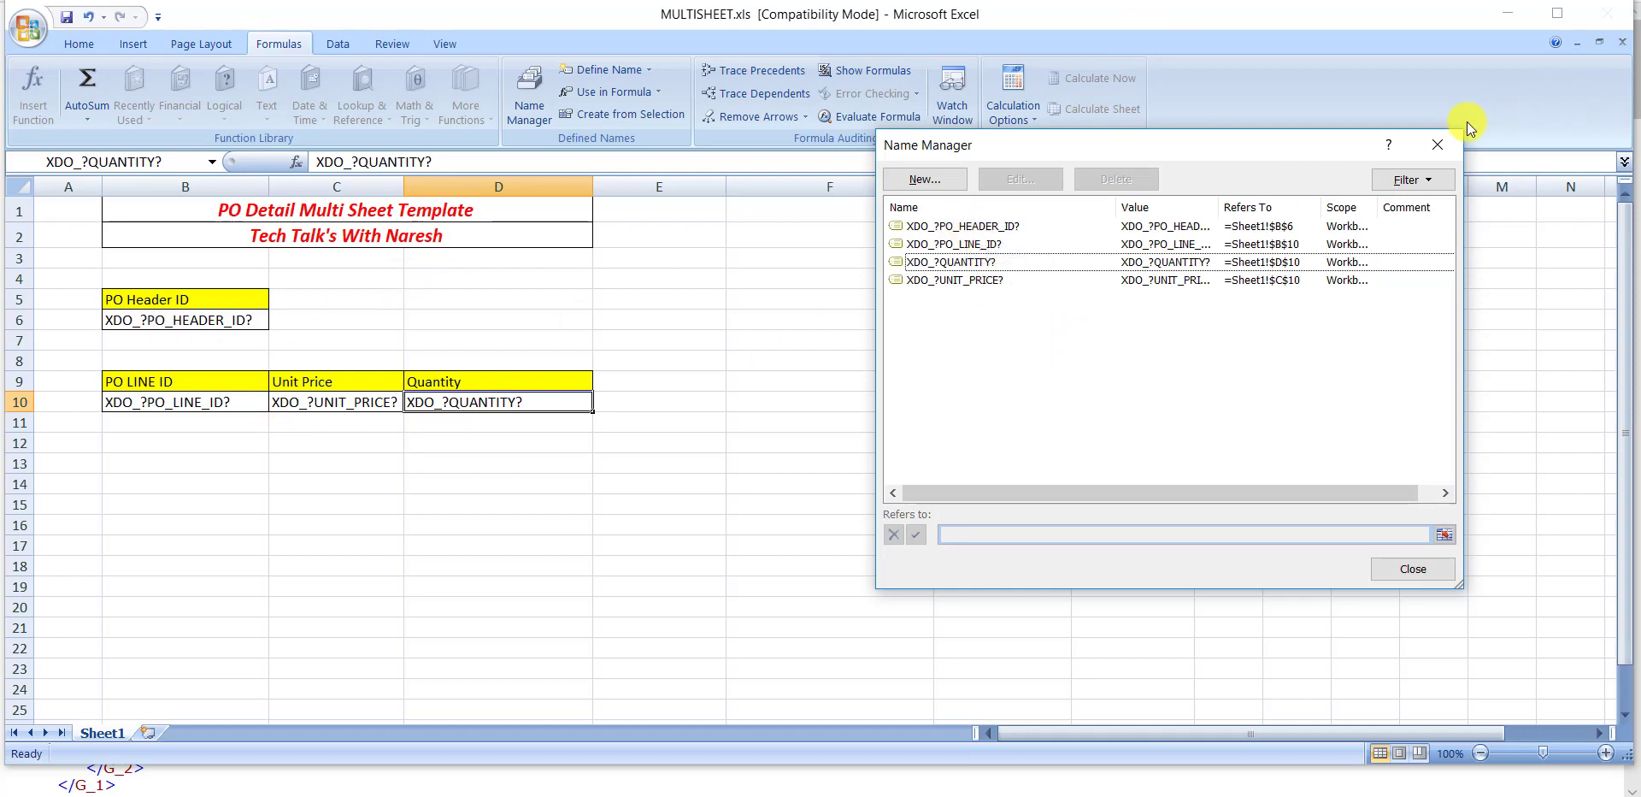
click(1443, 142)
click(471, 581)
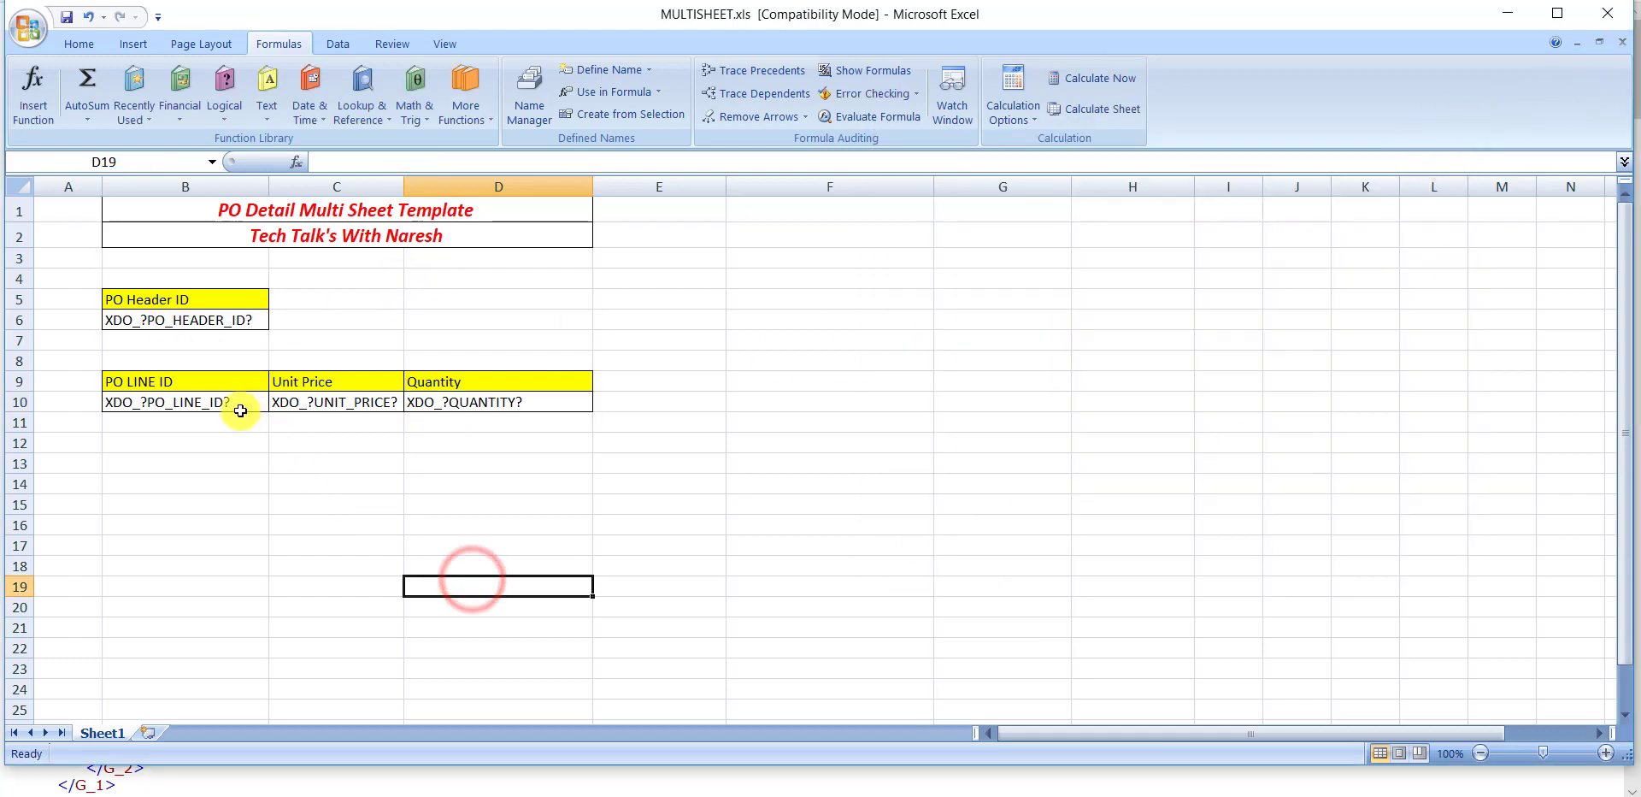
Define the name XDO_GROUP?G_2? for the line row B10:D10, copying the line group tag G_2 from the XML data.
drag(239, 402, 491, 406)
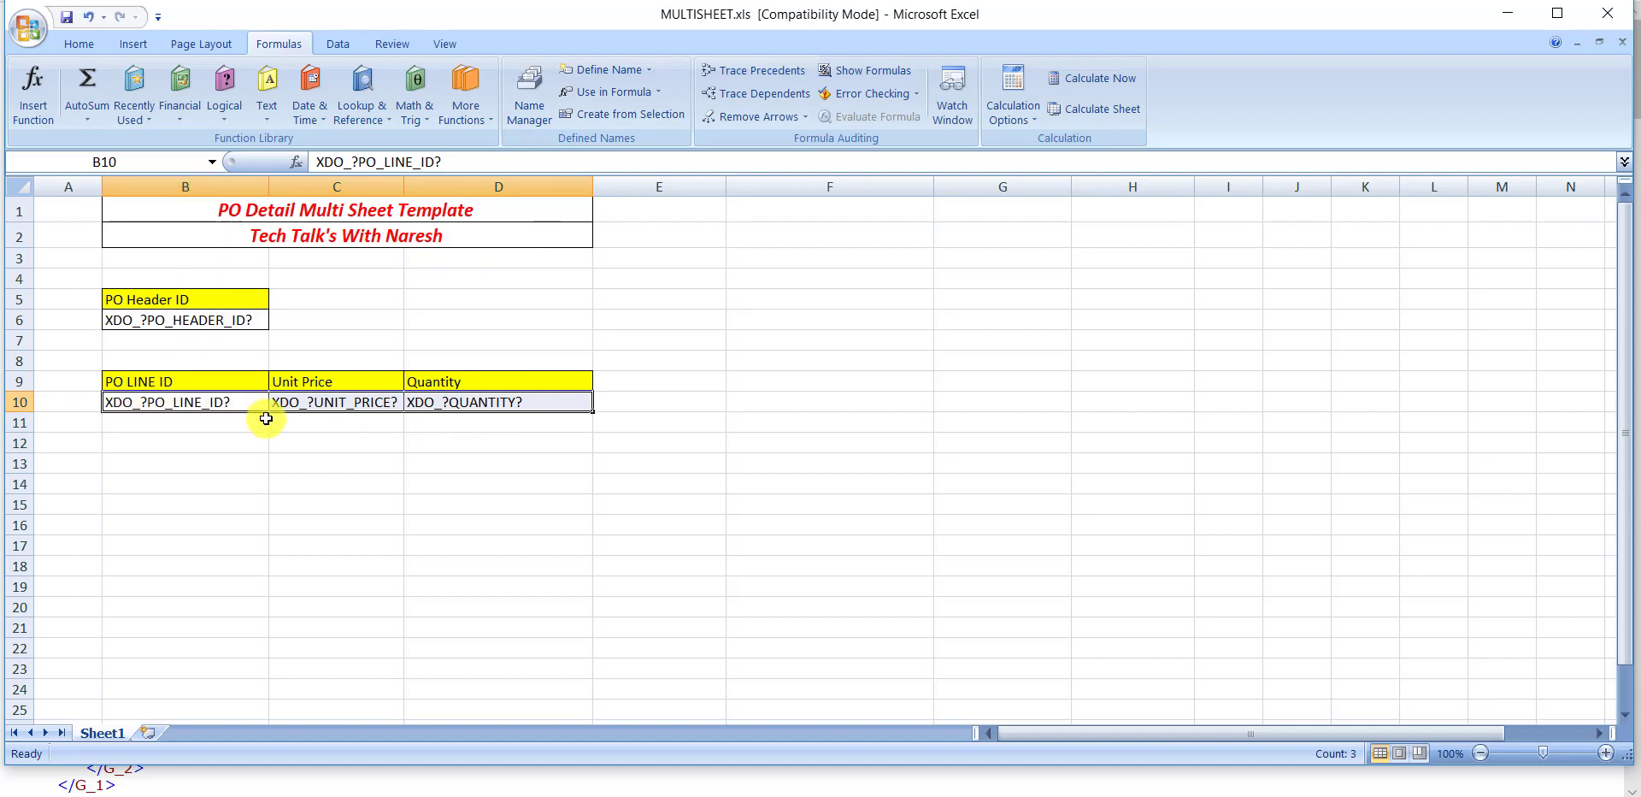
click(528, 102)
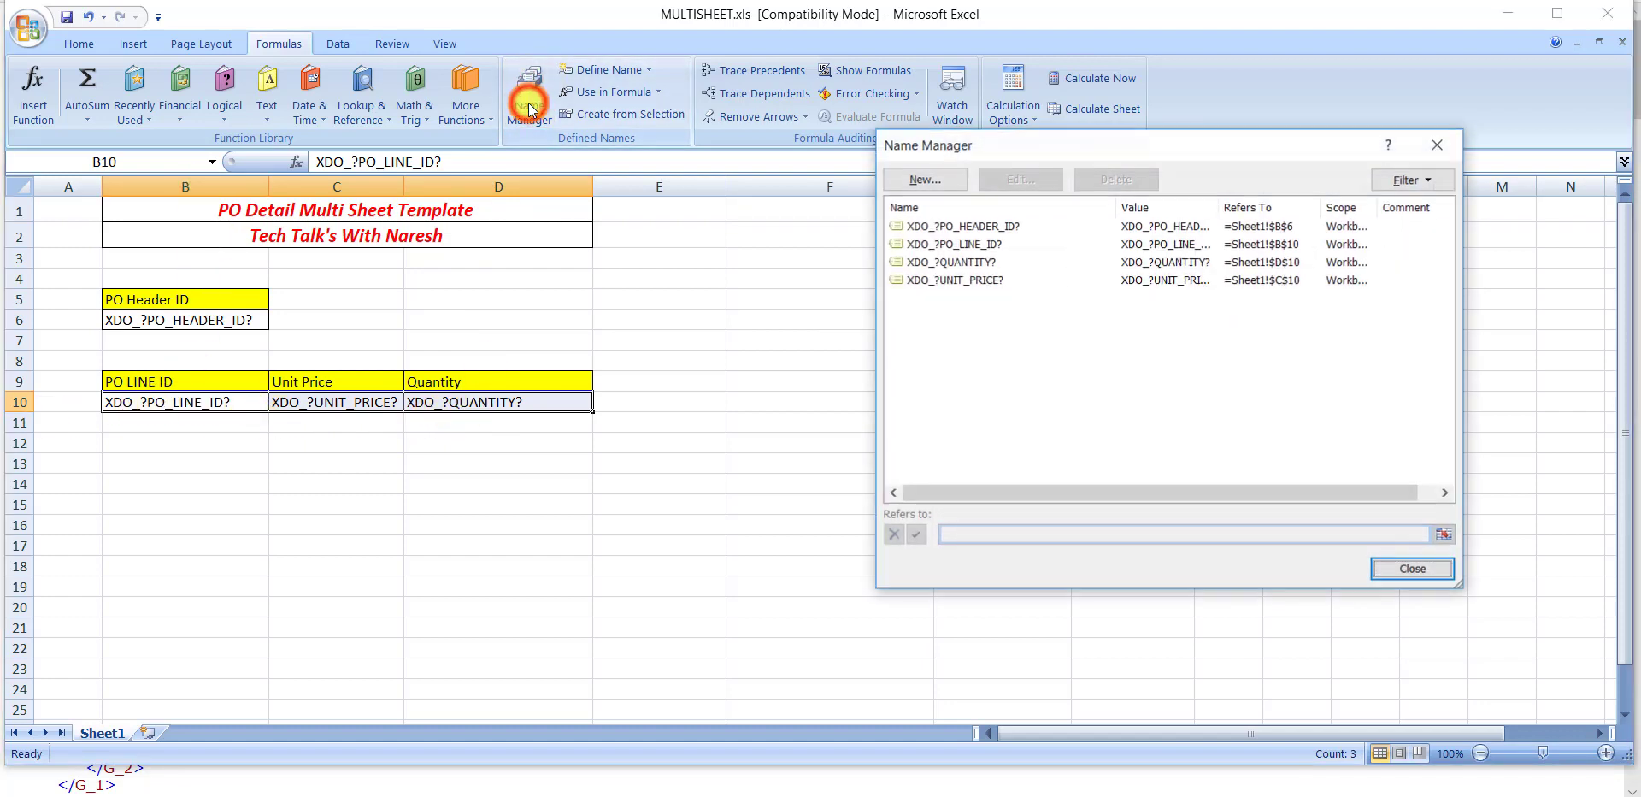
click(929, 179)
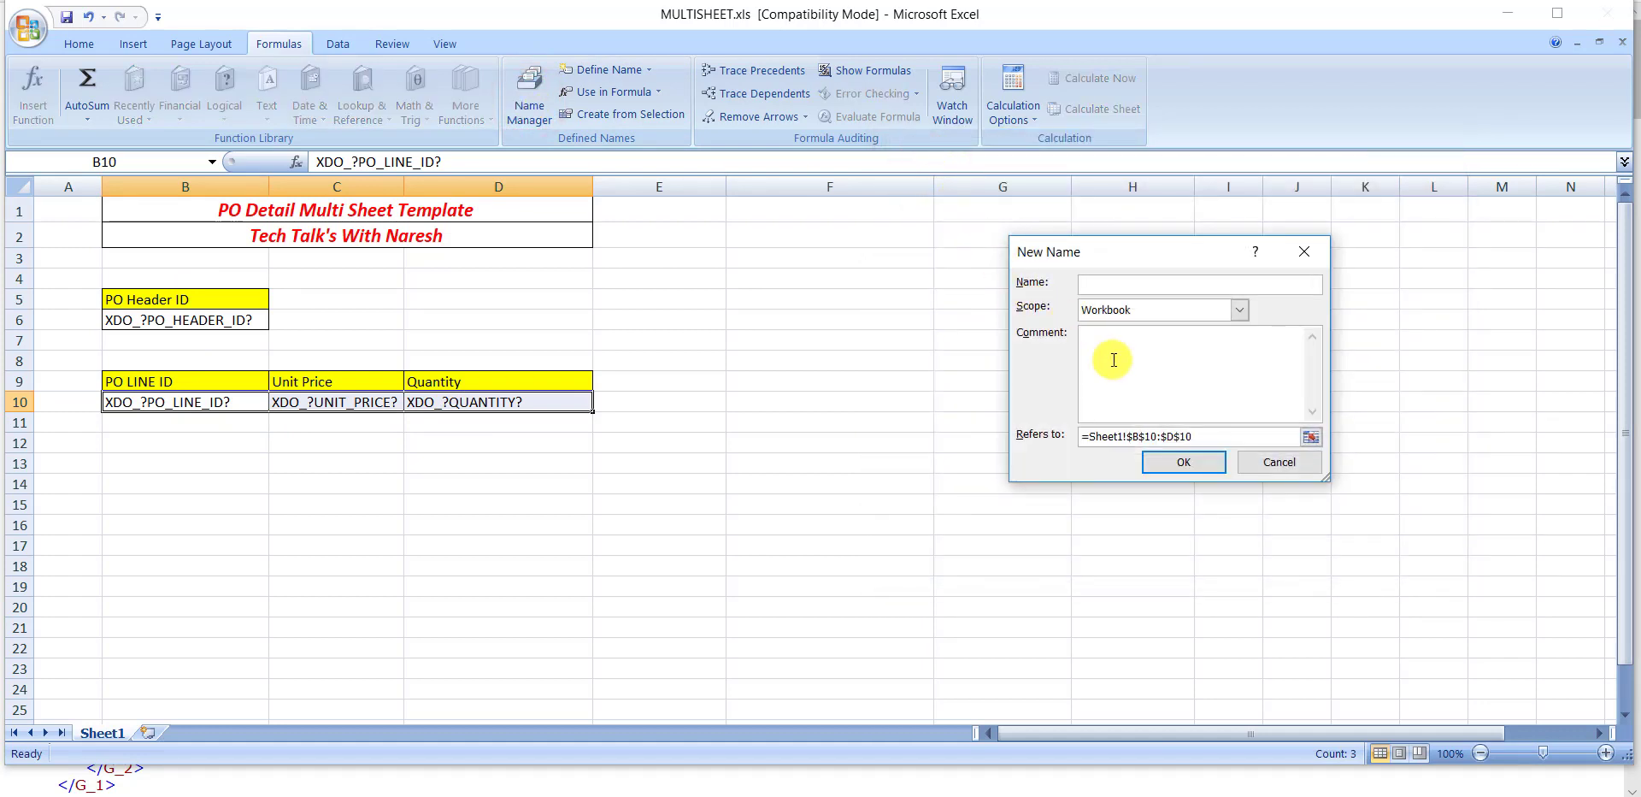
text(X)
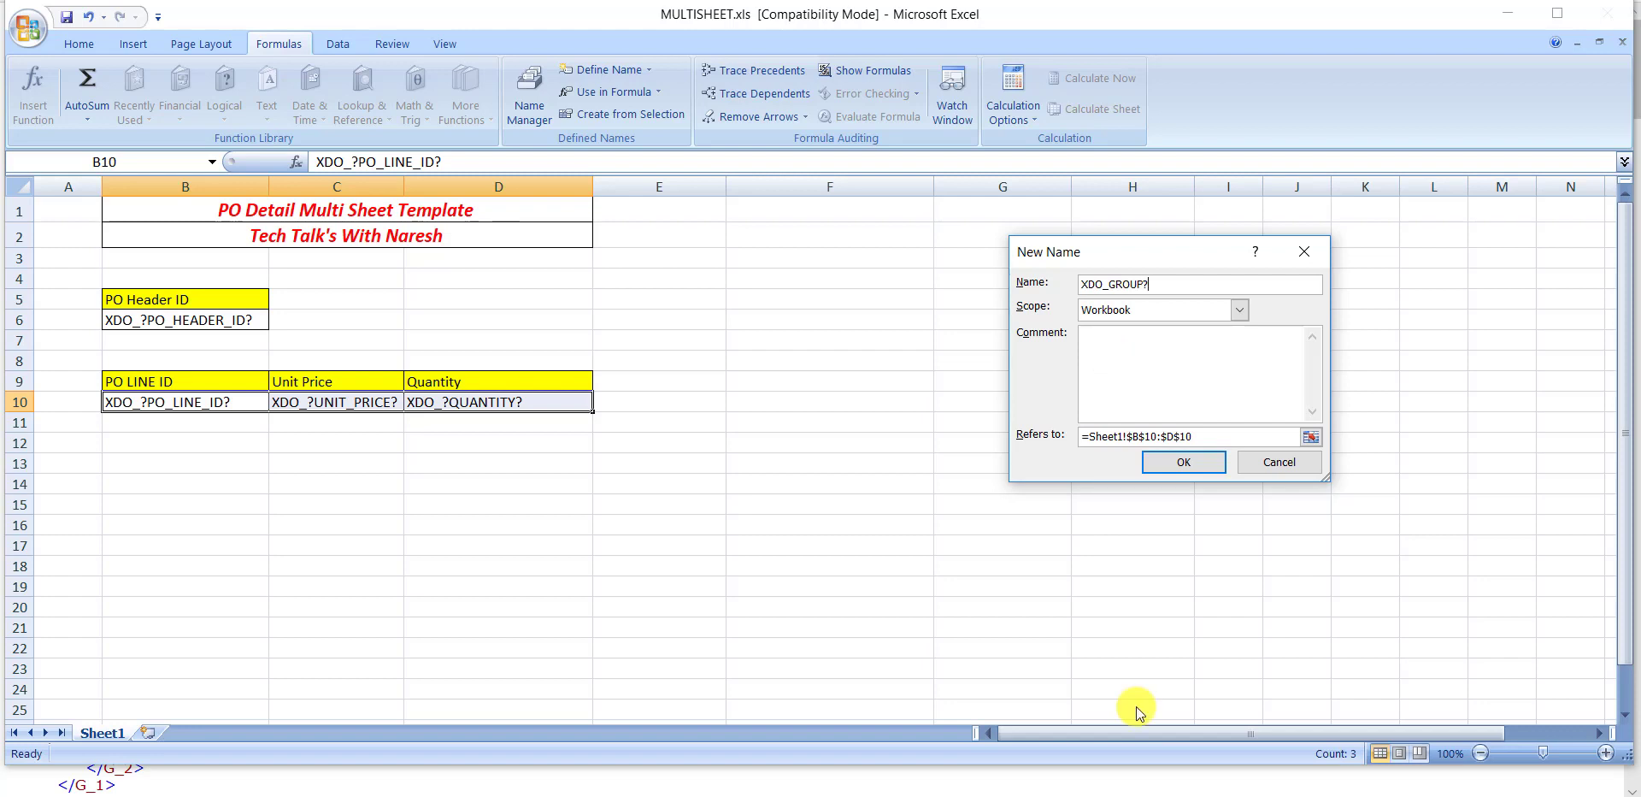
click(1117, 783)
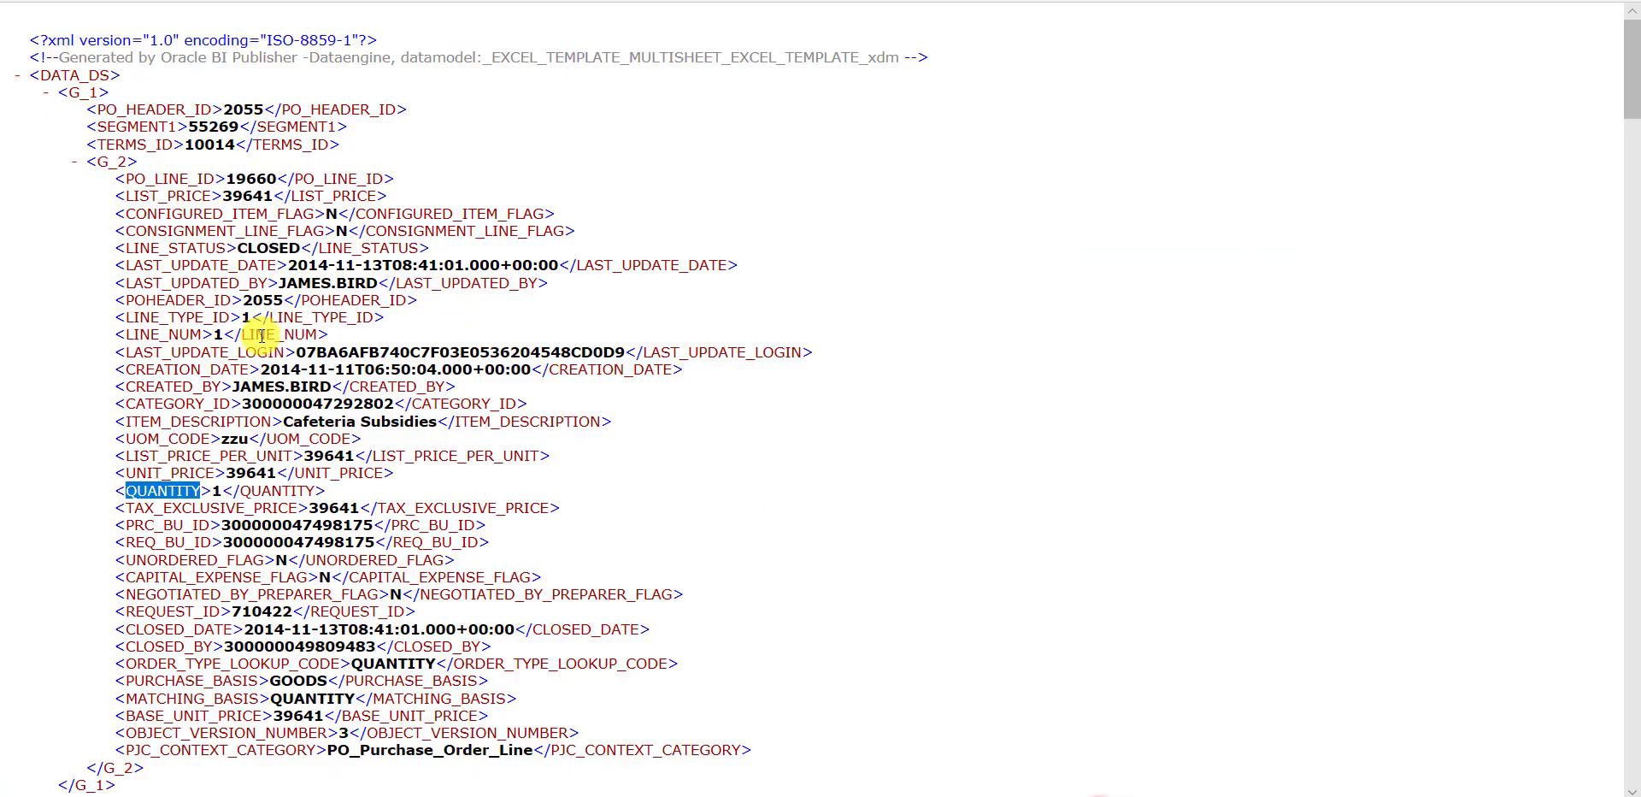
click(120, 162)
click(103, 162)
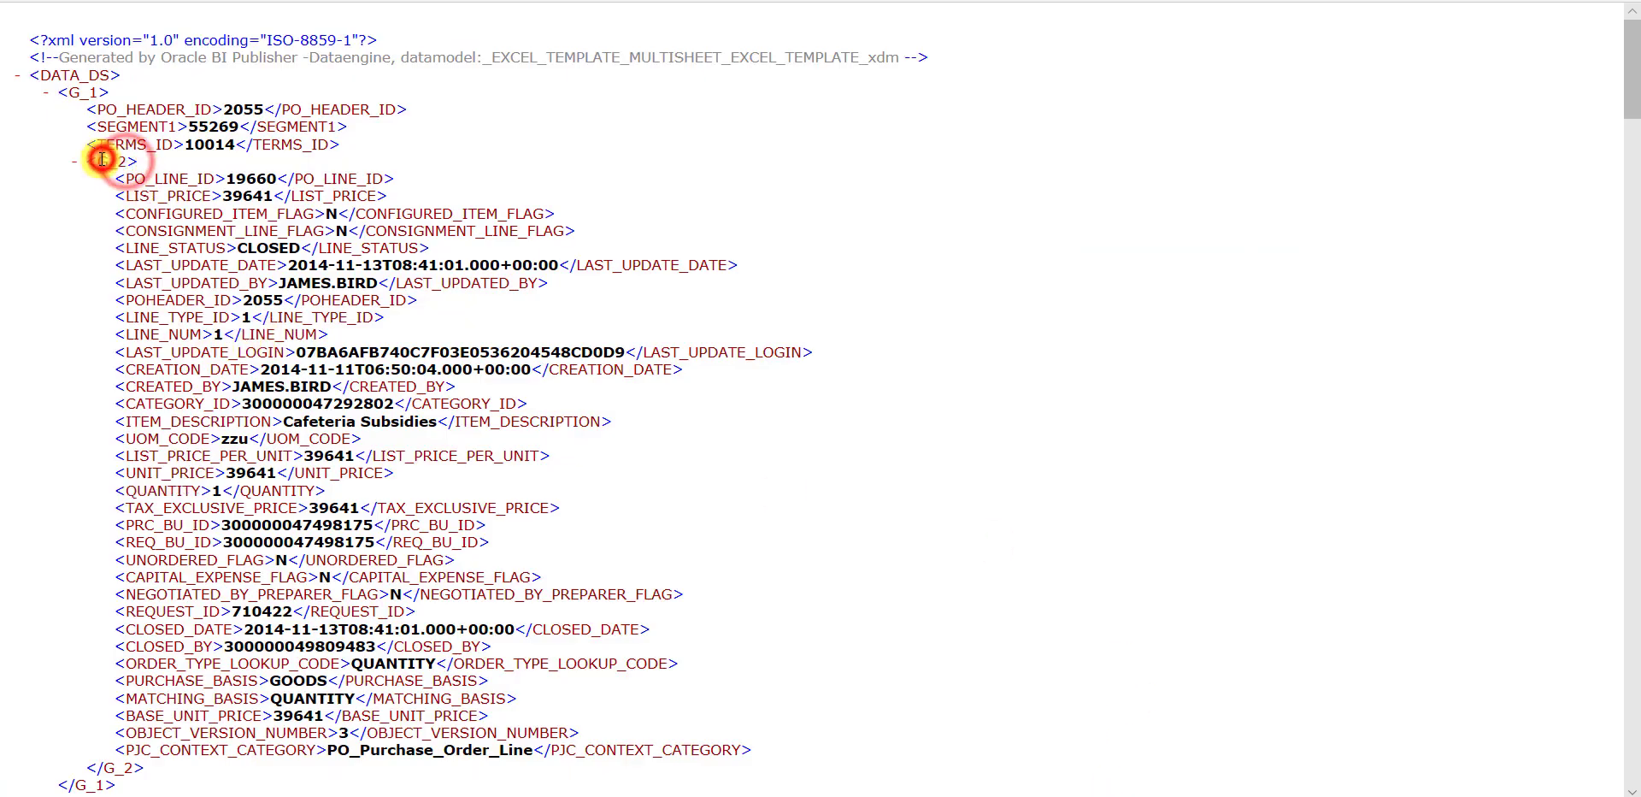
click(100, 157)
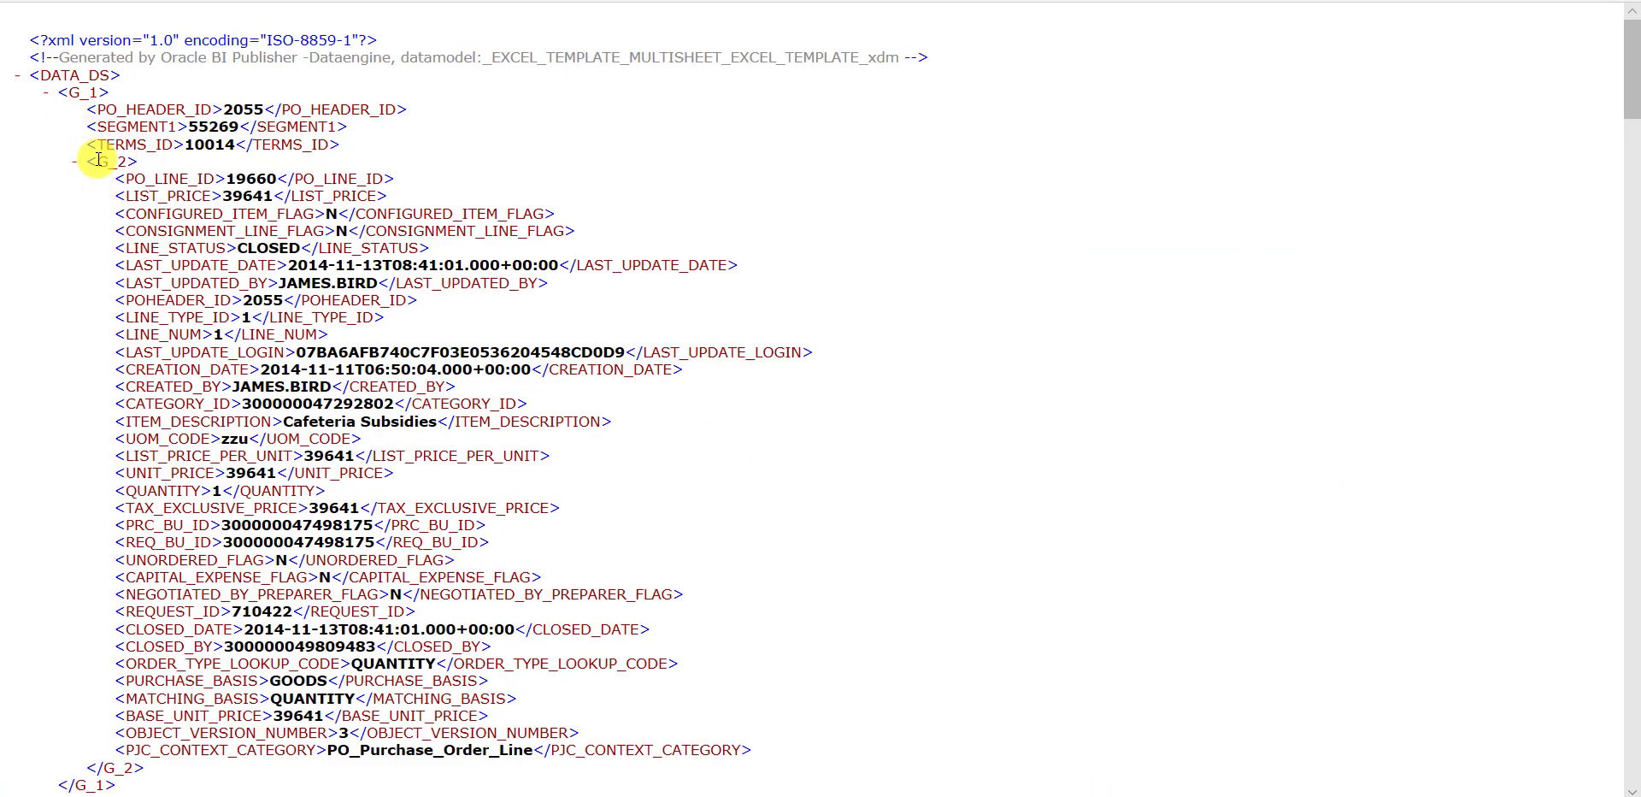
drag(97, 162, 126, 162)
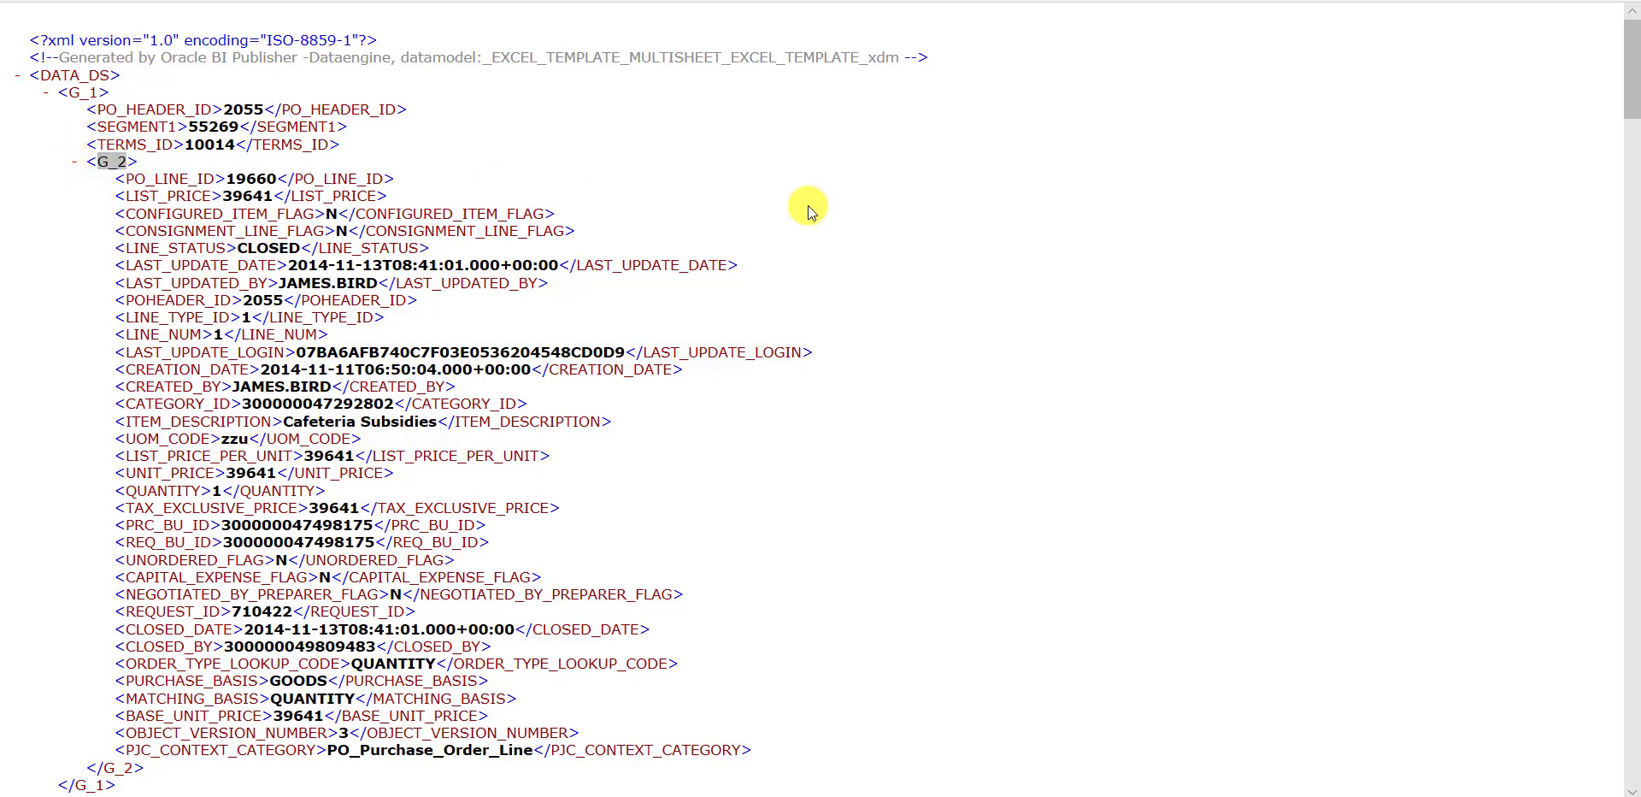
key(alt+Tab)
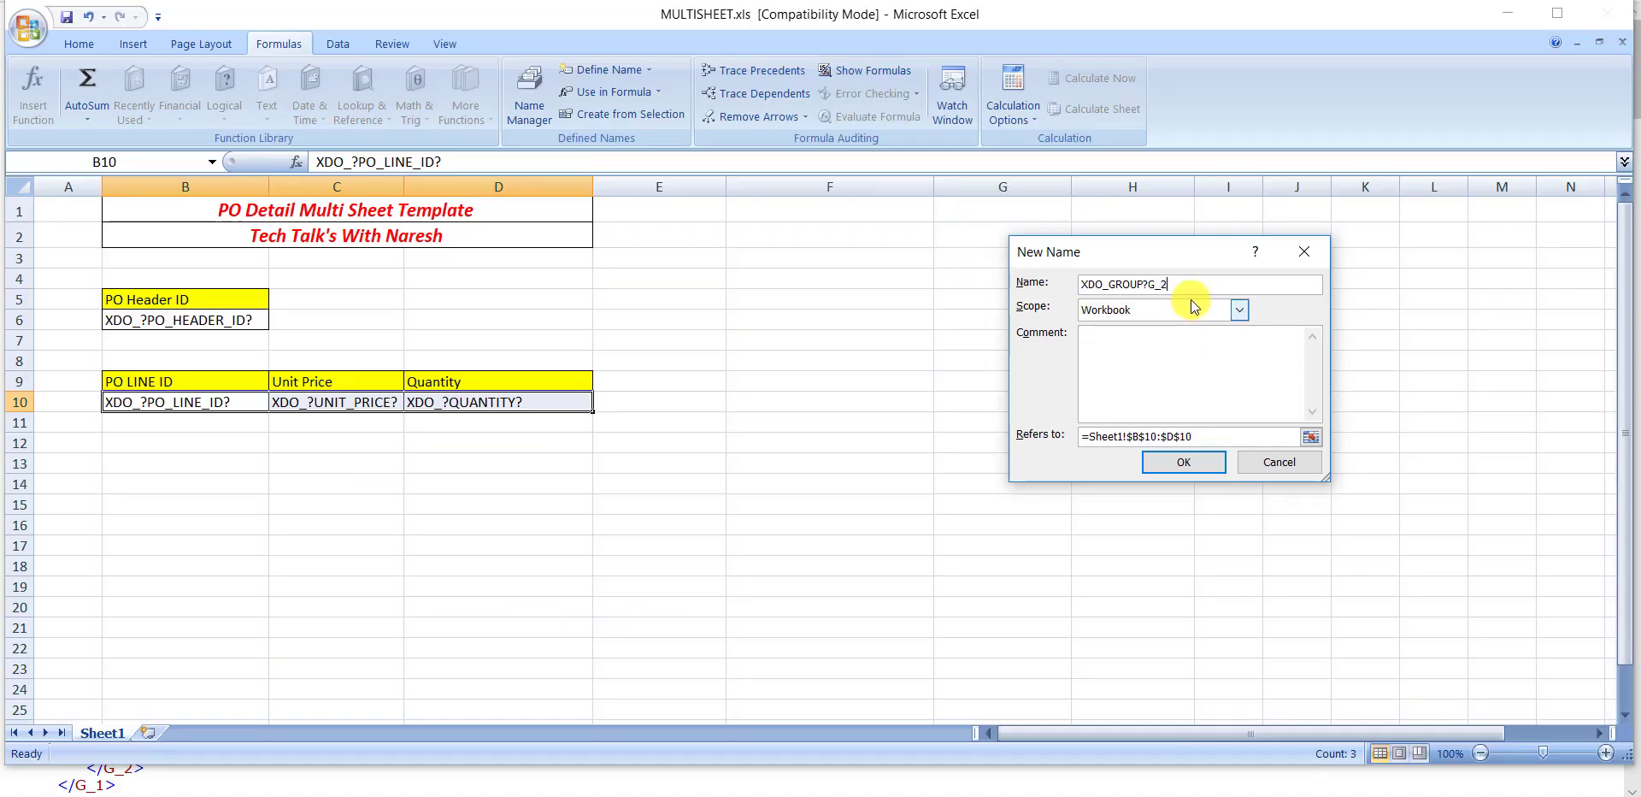
text(?)
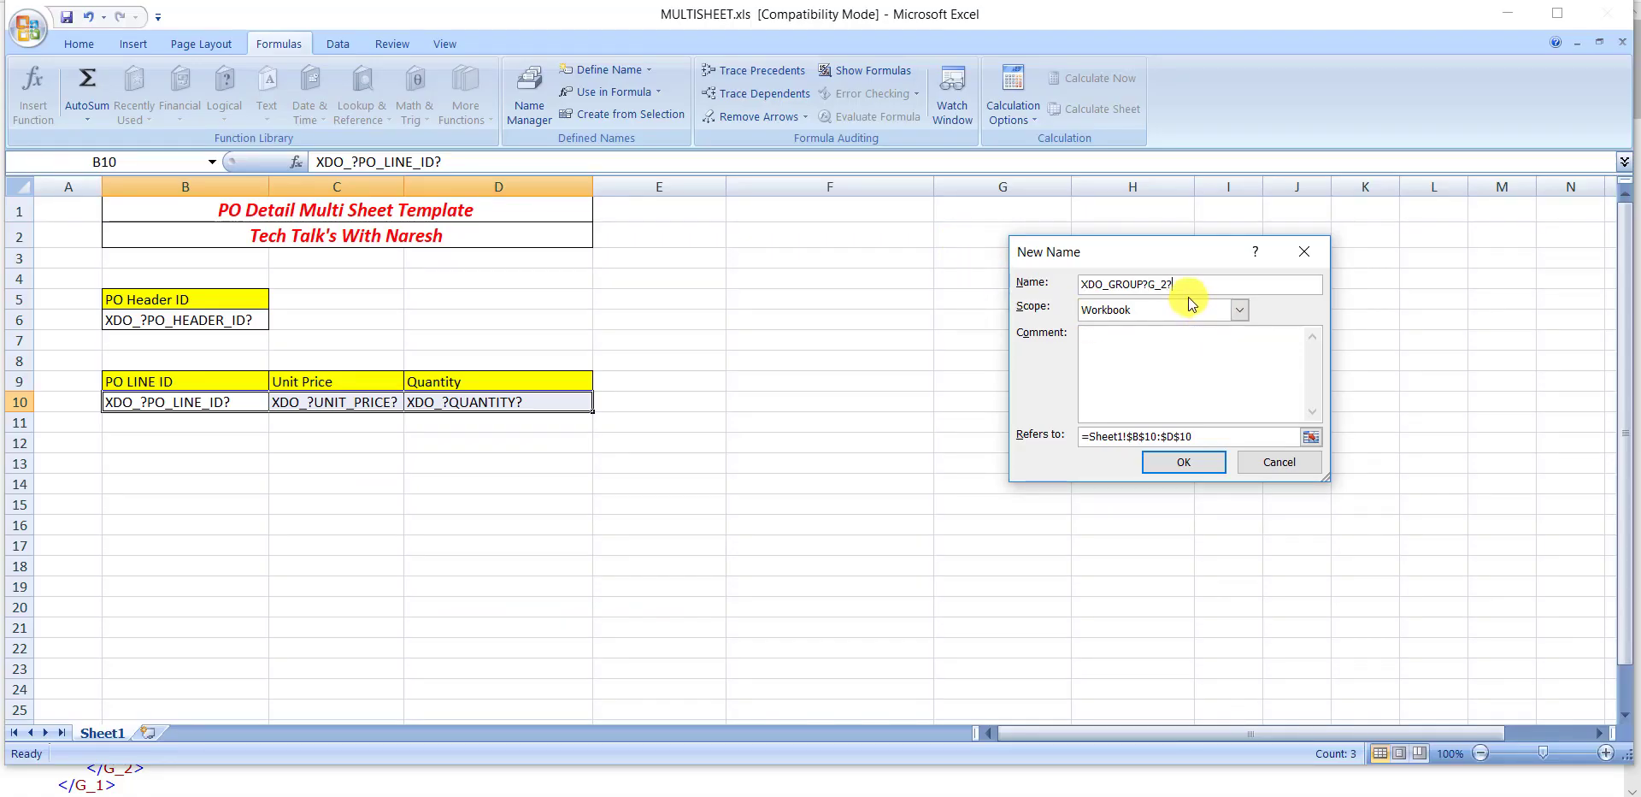
click(1185, 463)
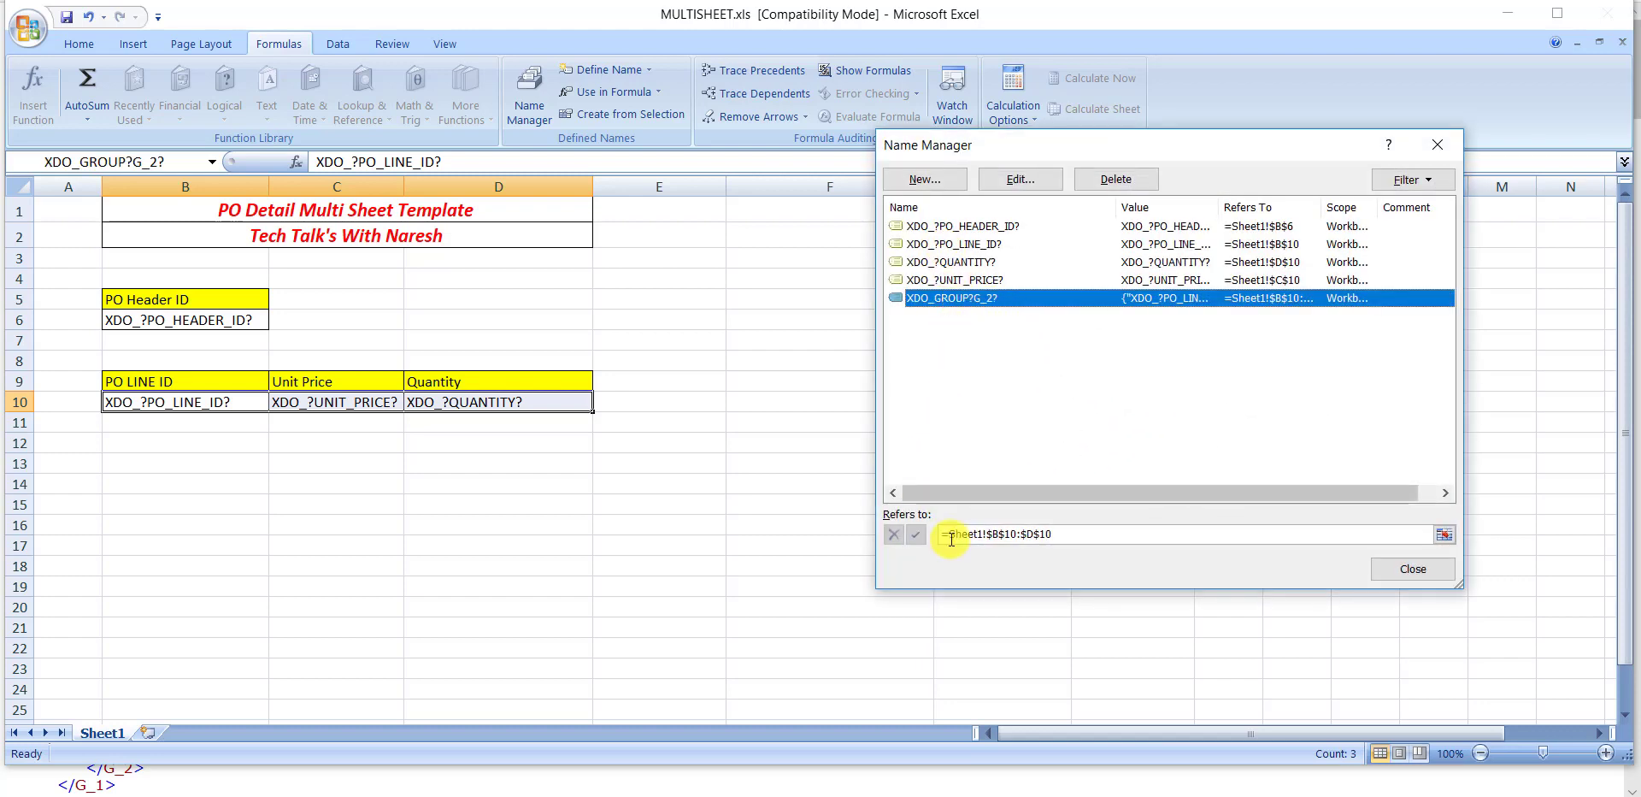
Rename the defined name for the line row B10:D10 as XDO_GROUP_?G_2?
click(991, 791)
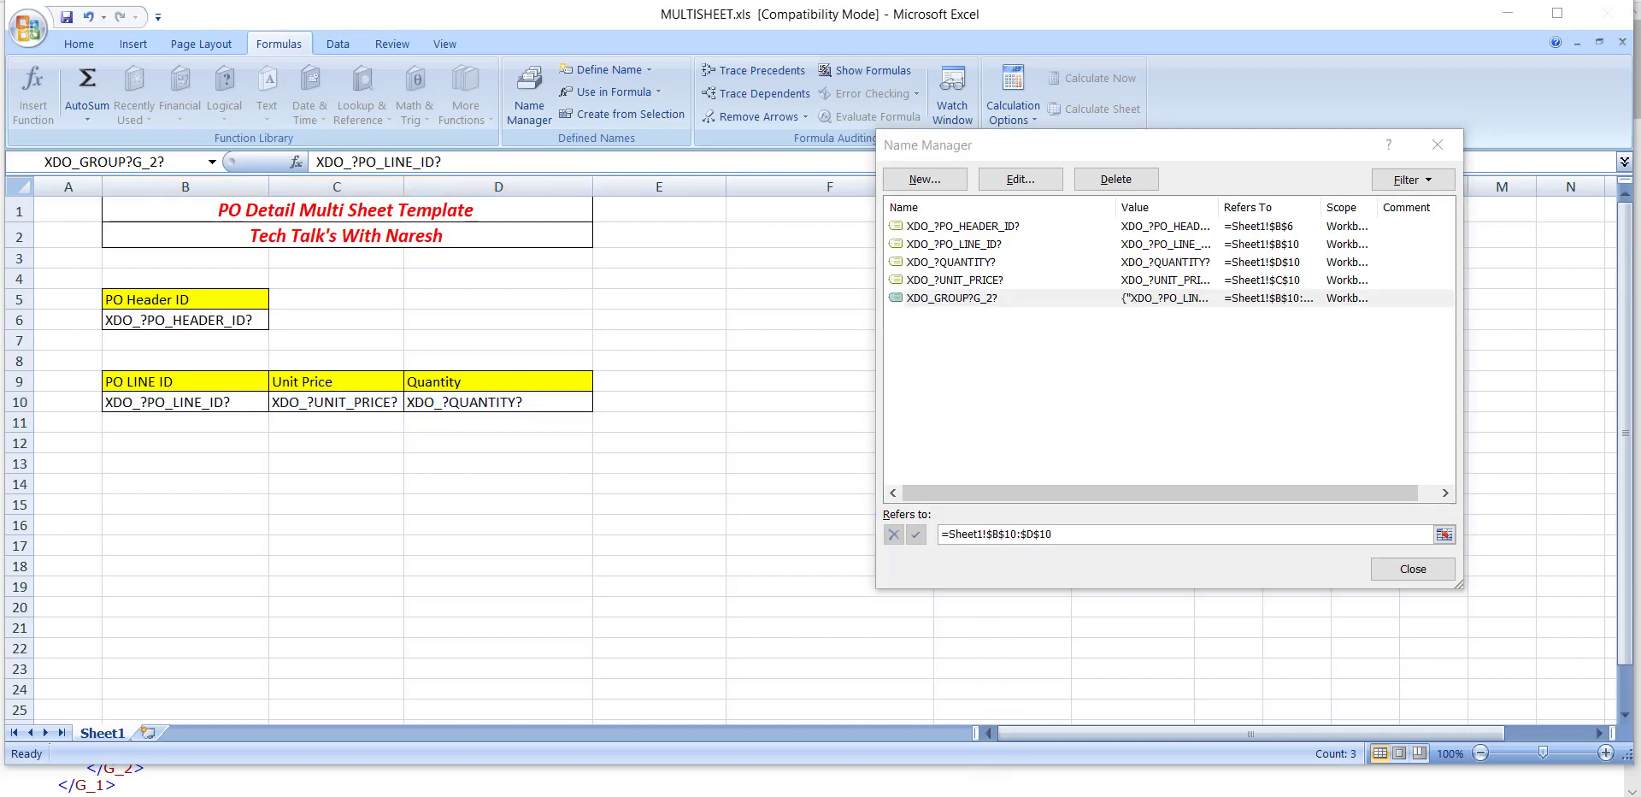
click(957, 306)
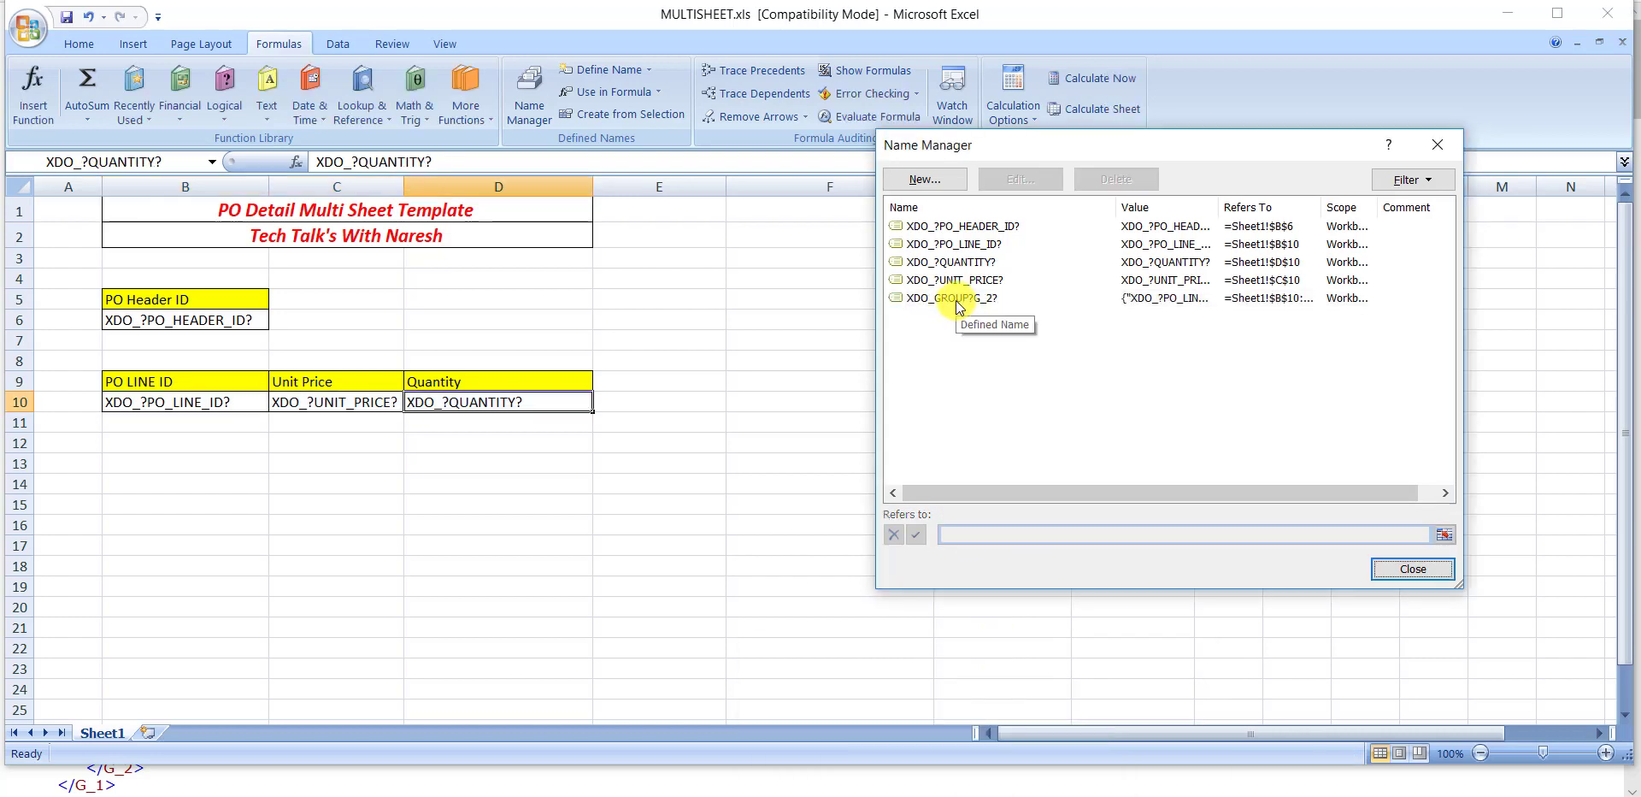
double_click(958, 299)
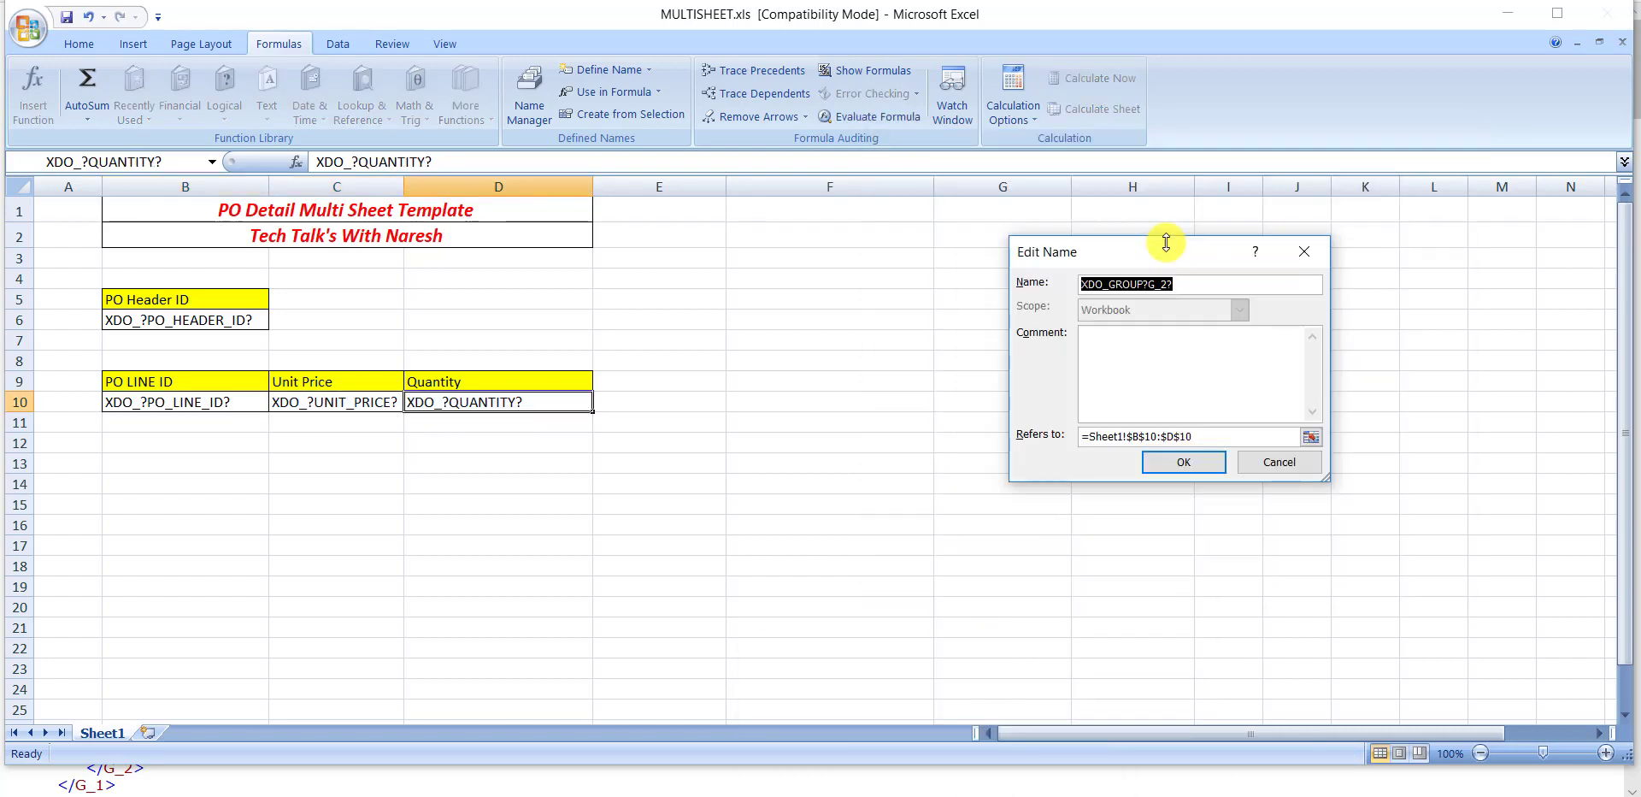
click(1144, 284)
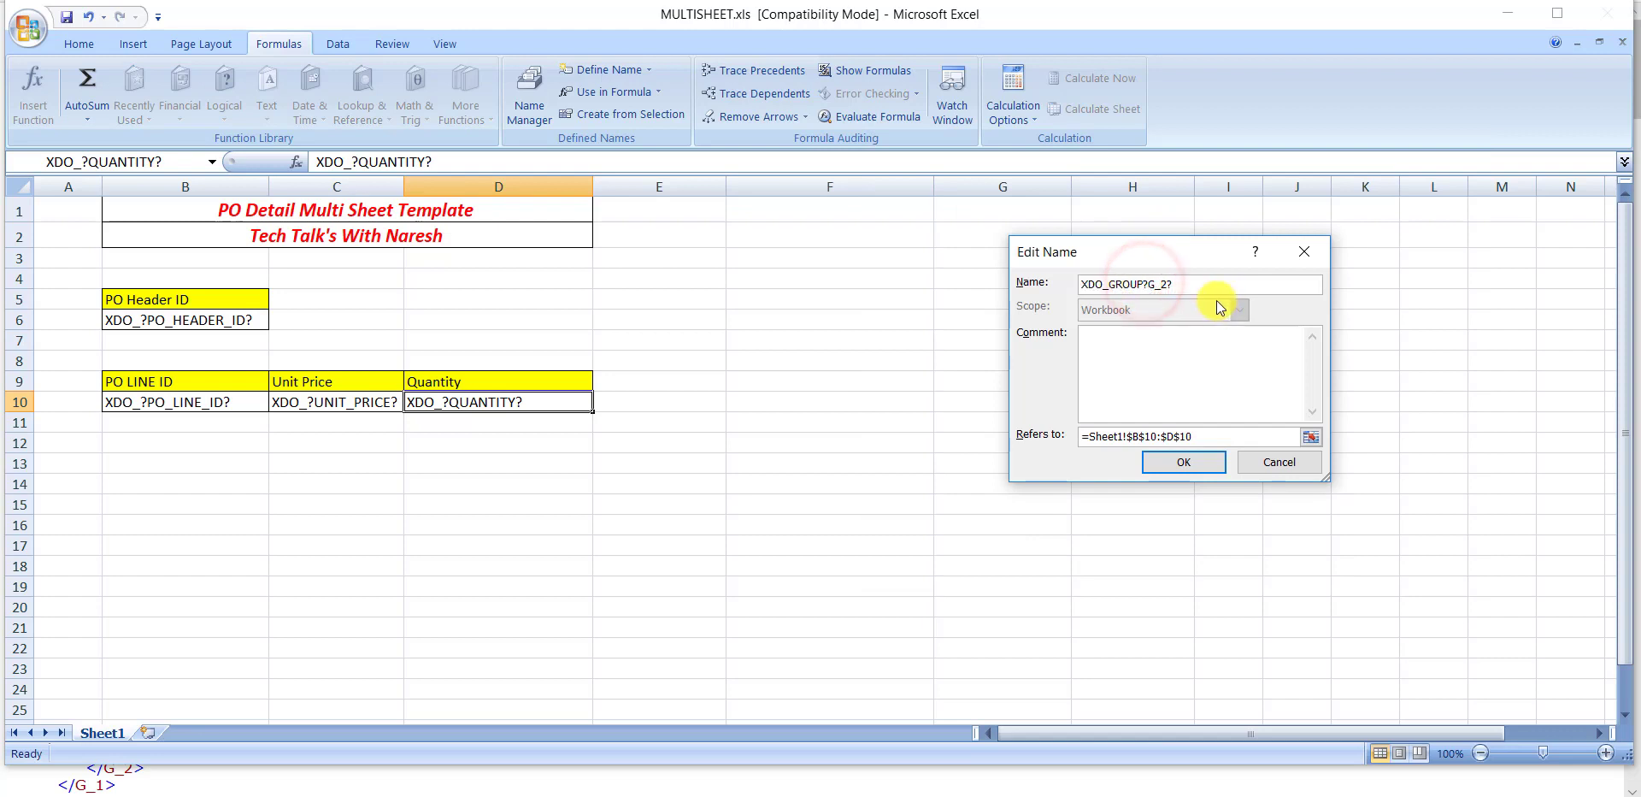
text(_)
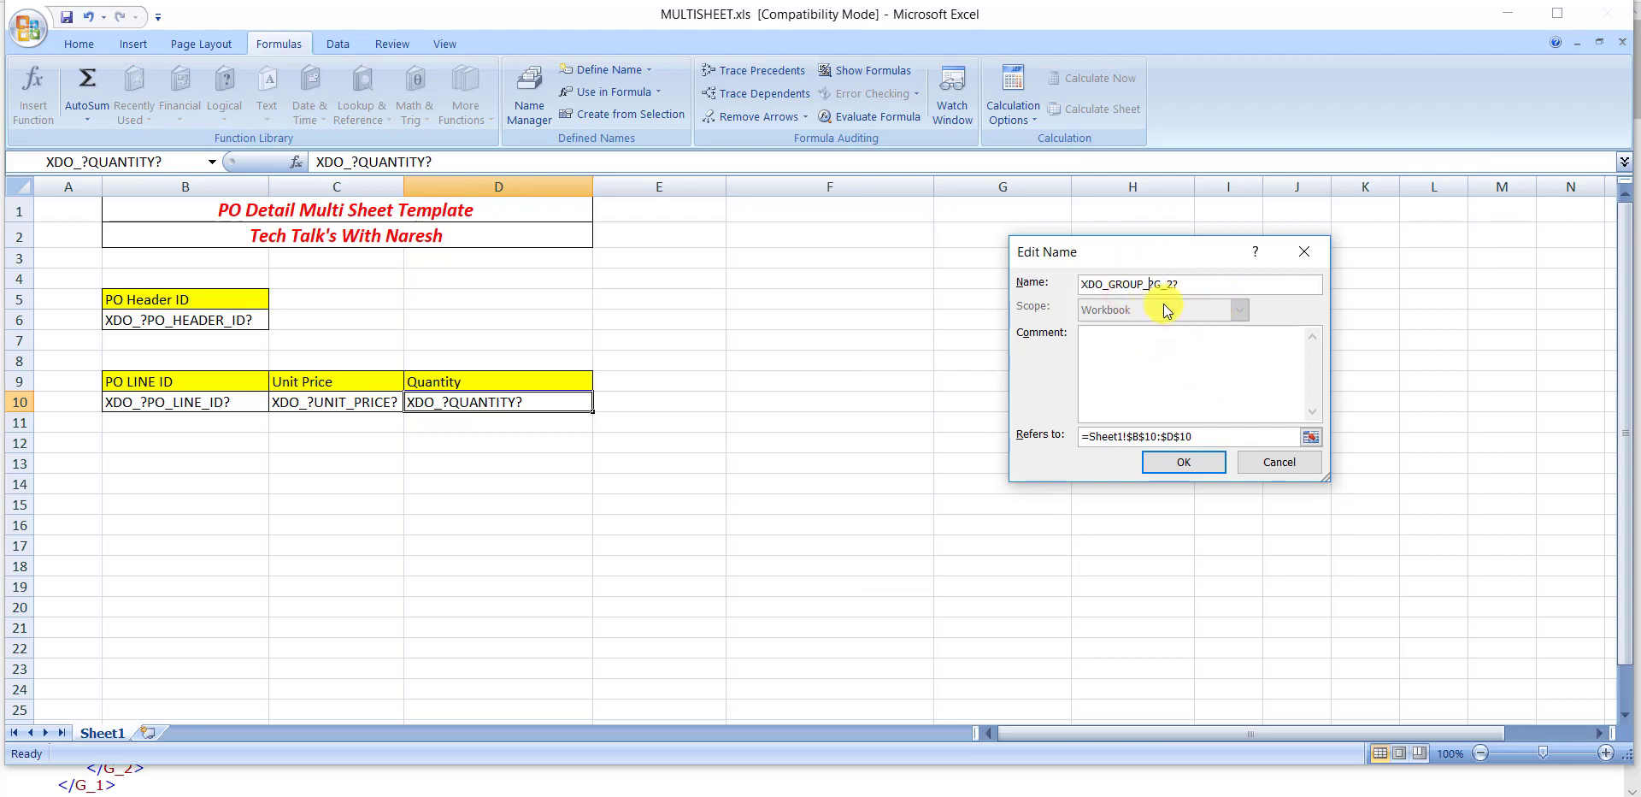
click(1185, 461)
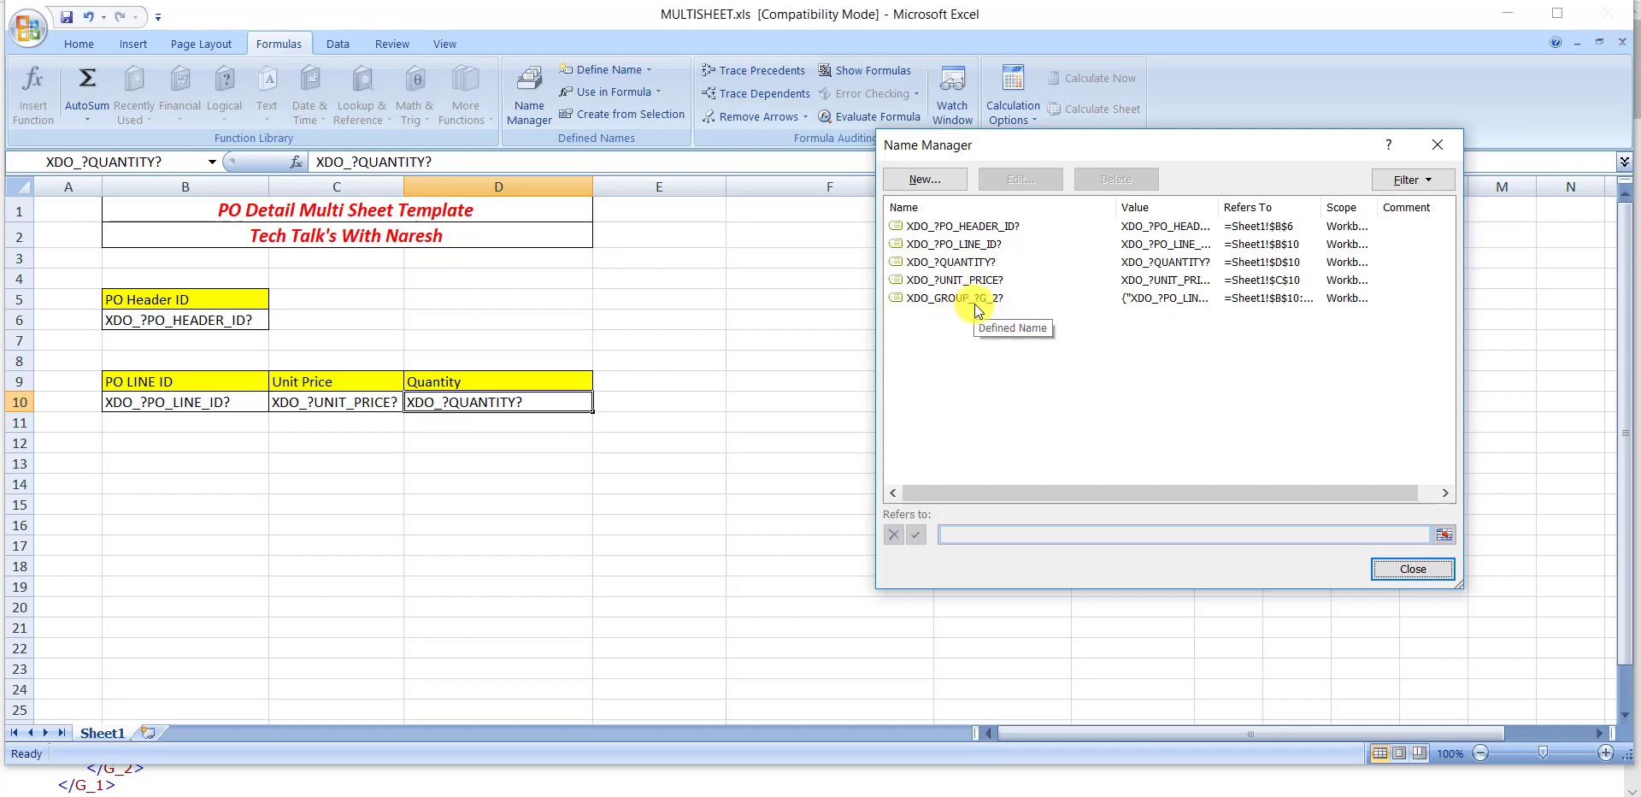
click(1414, 571)
Insert a new blank worksheet after Sheet1.
click(685, 303)
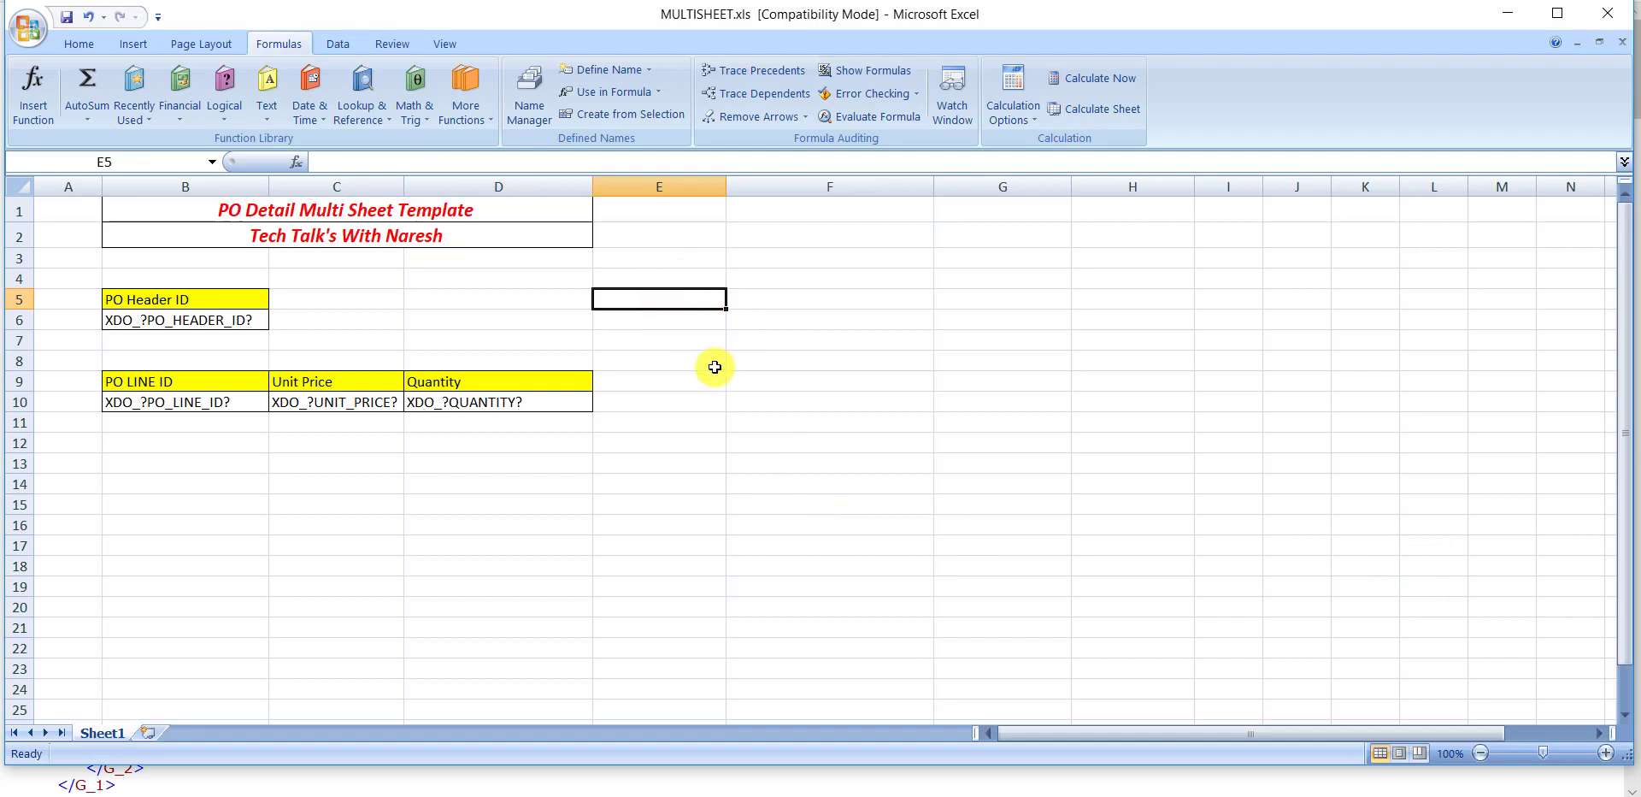
click(148, 735)
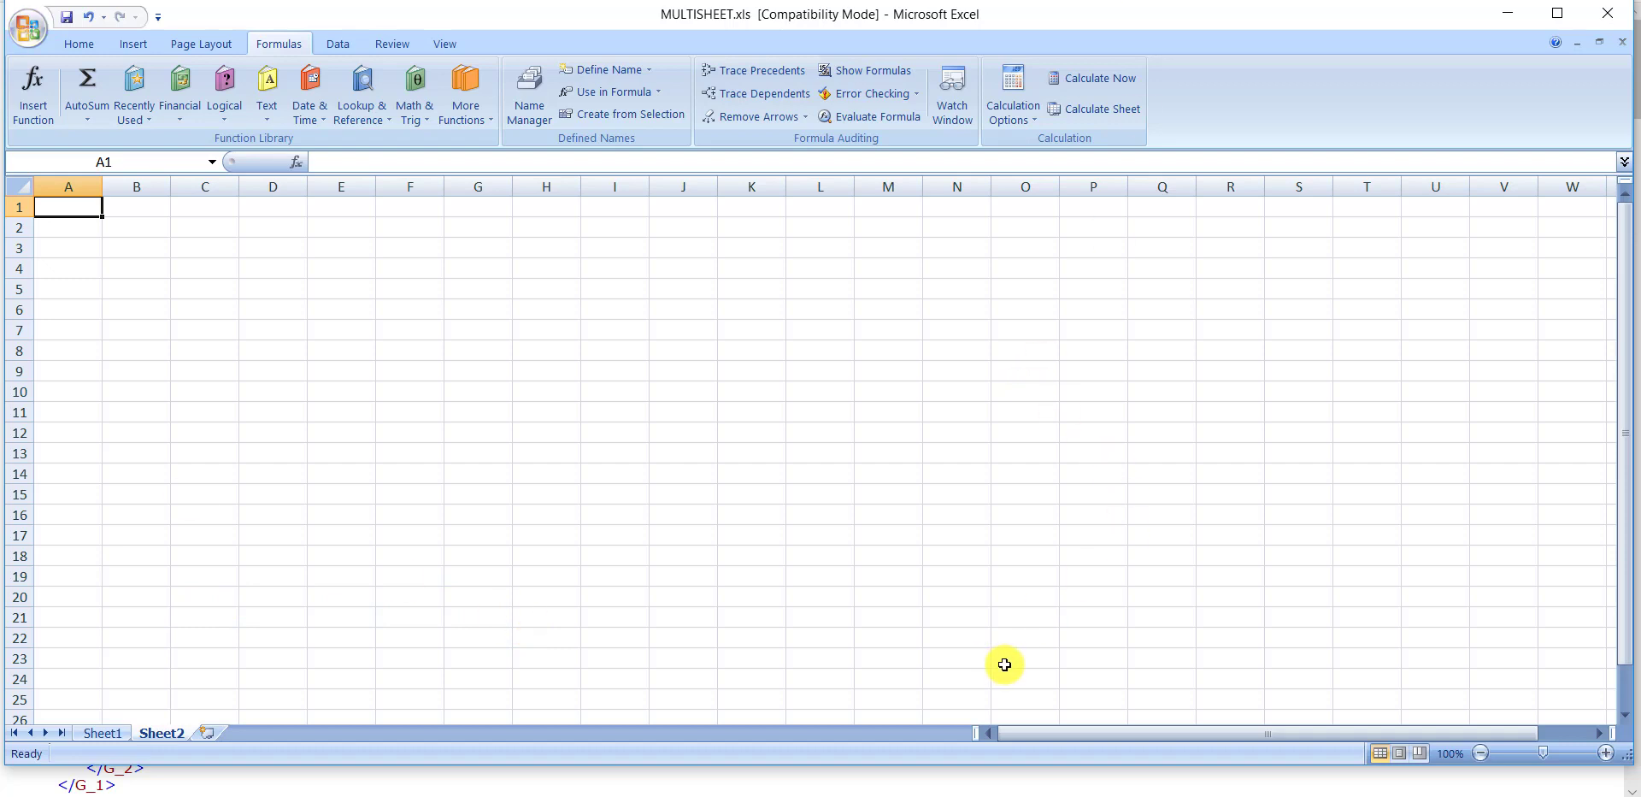
Paste the template metadata block with Template Type TYPE_EXCEL_TEMPLATE at A1 of Sheet2 and autofit columns A and B.
key(ctrl+c)
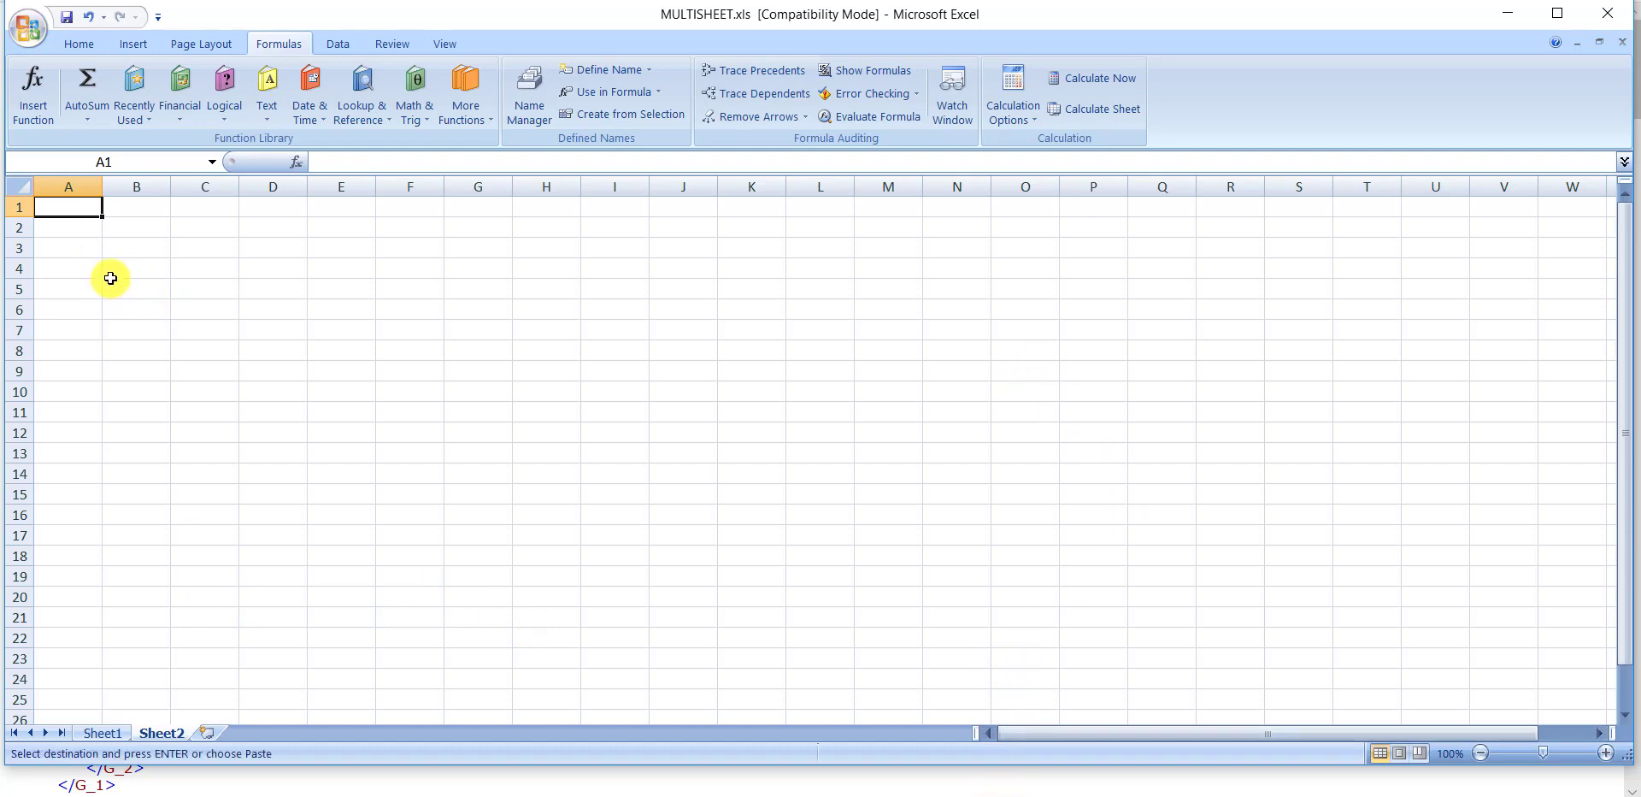
key(ctrl+v)
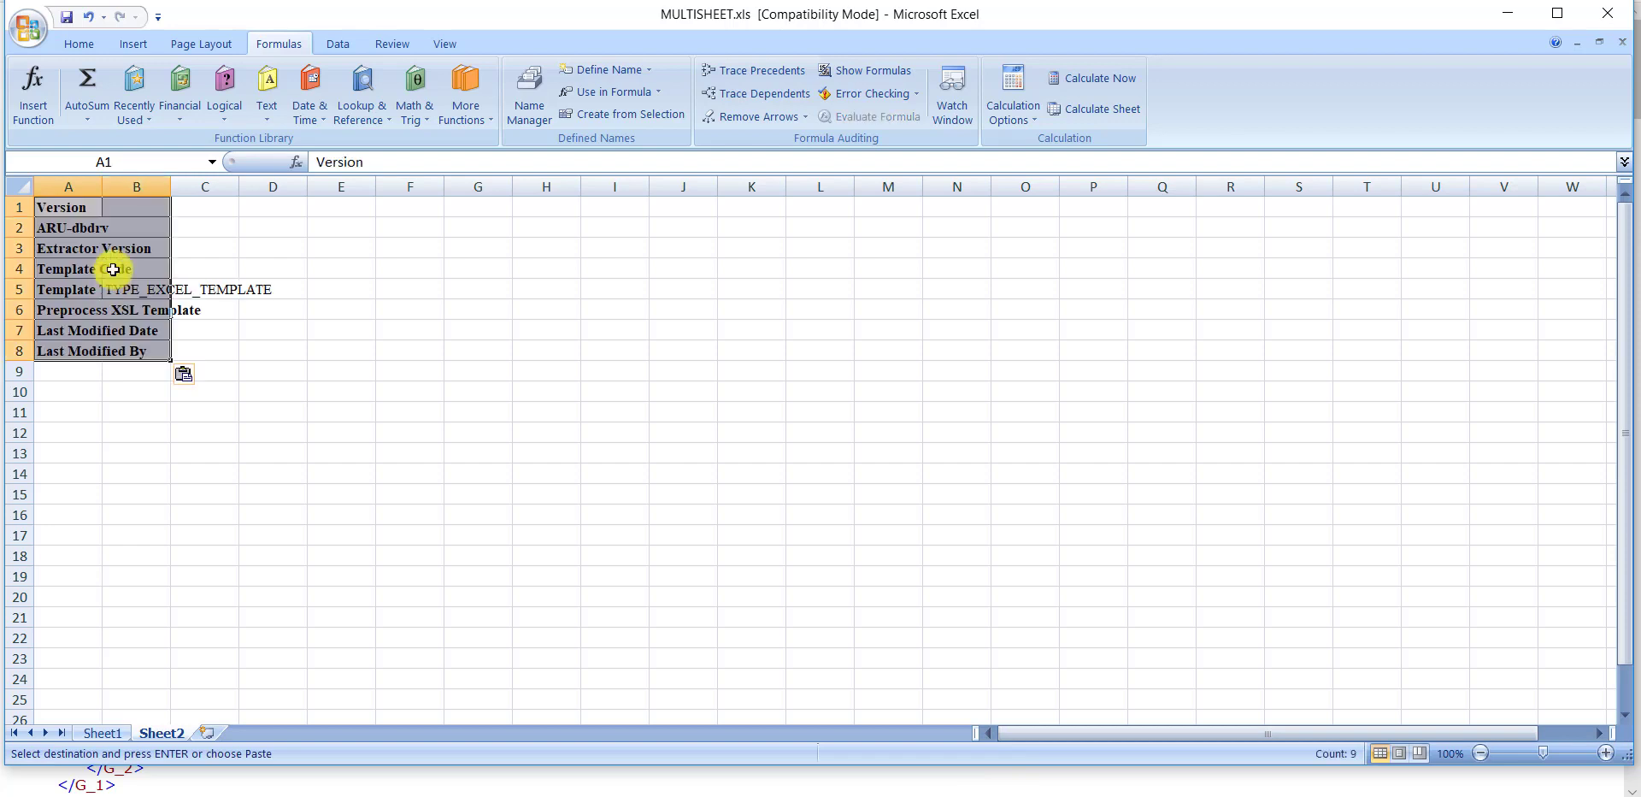
double_click(171, 185)
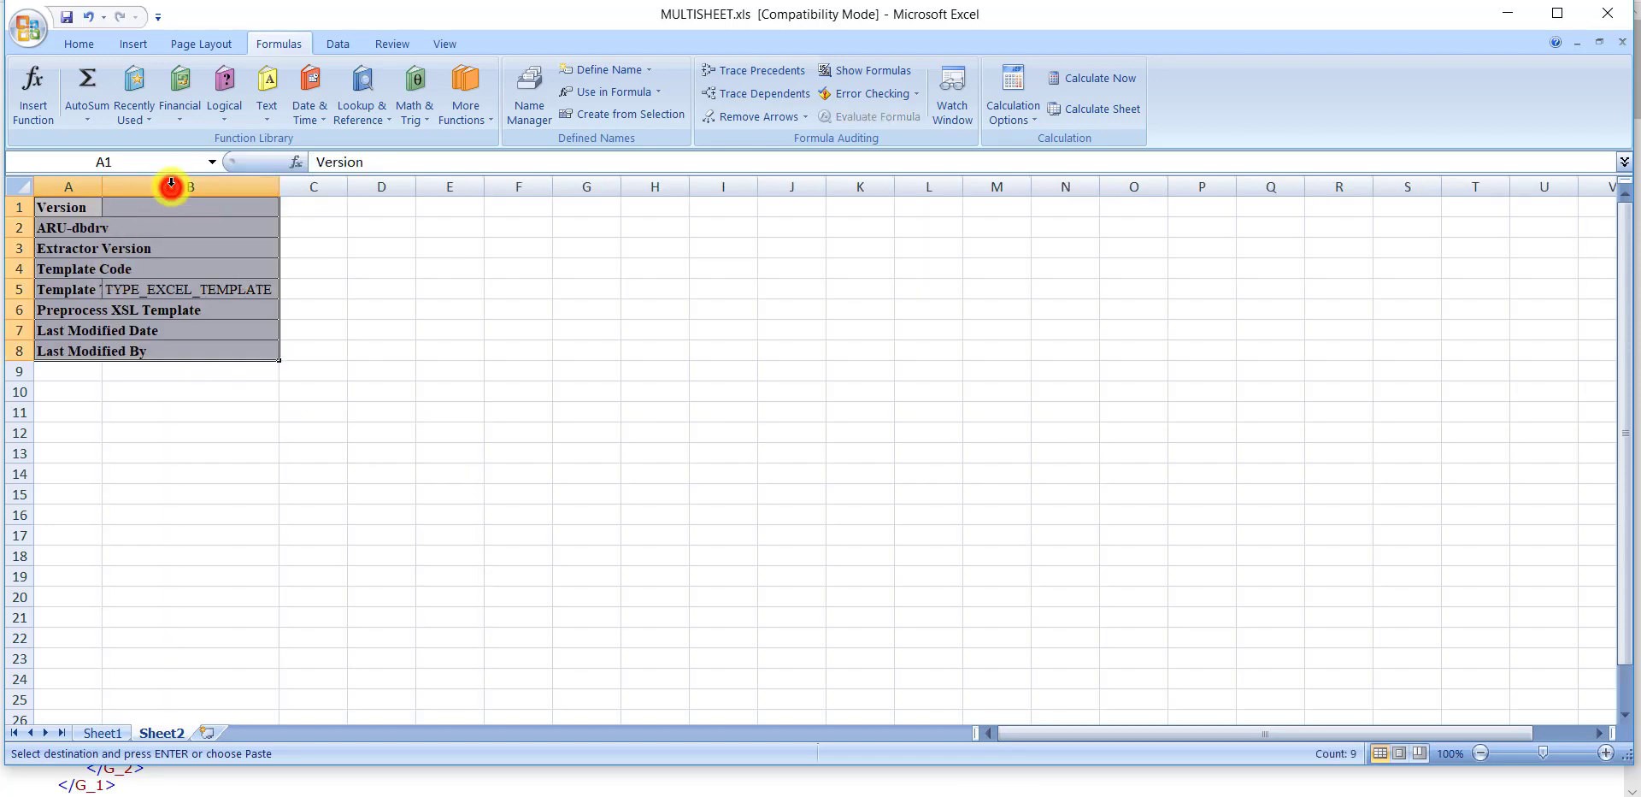
double_click(102, 186)
click(304, 446)
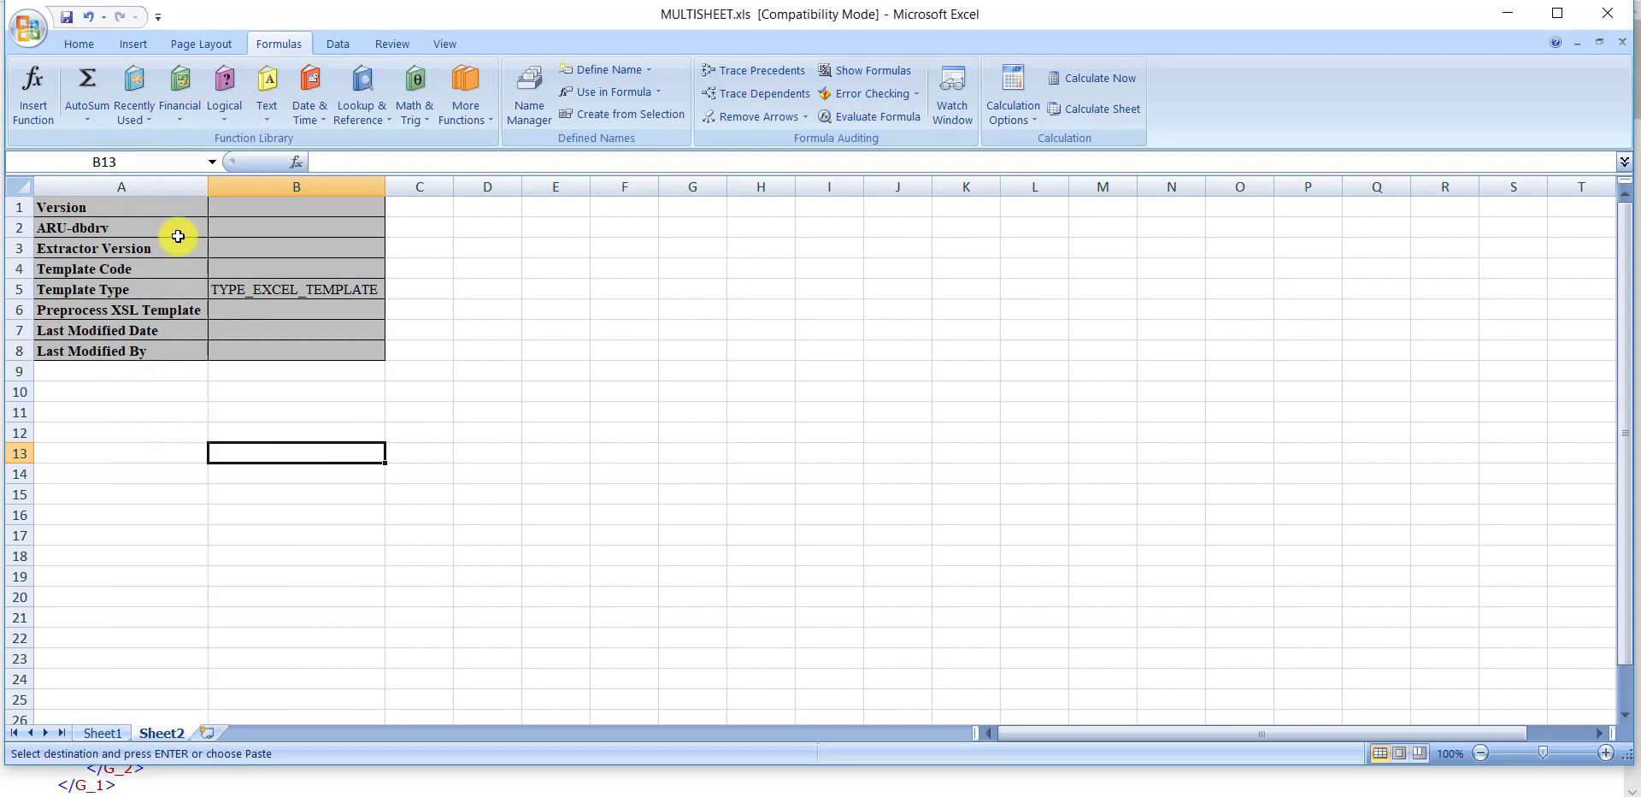
Paste the Data Constraints block with the XDO_SHEET_? and XDO_SHEET_NAME_? labels at A10.
click(105, 392)
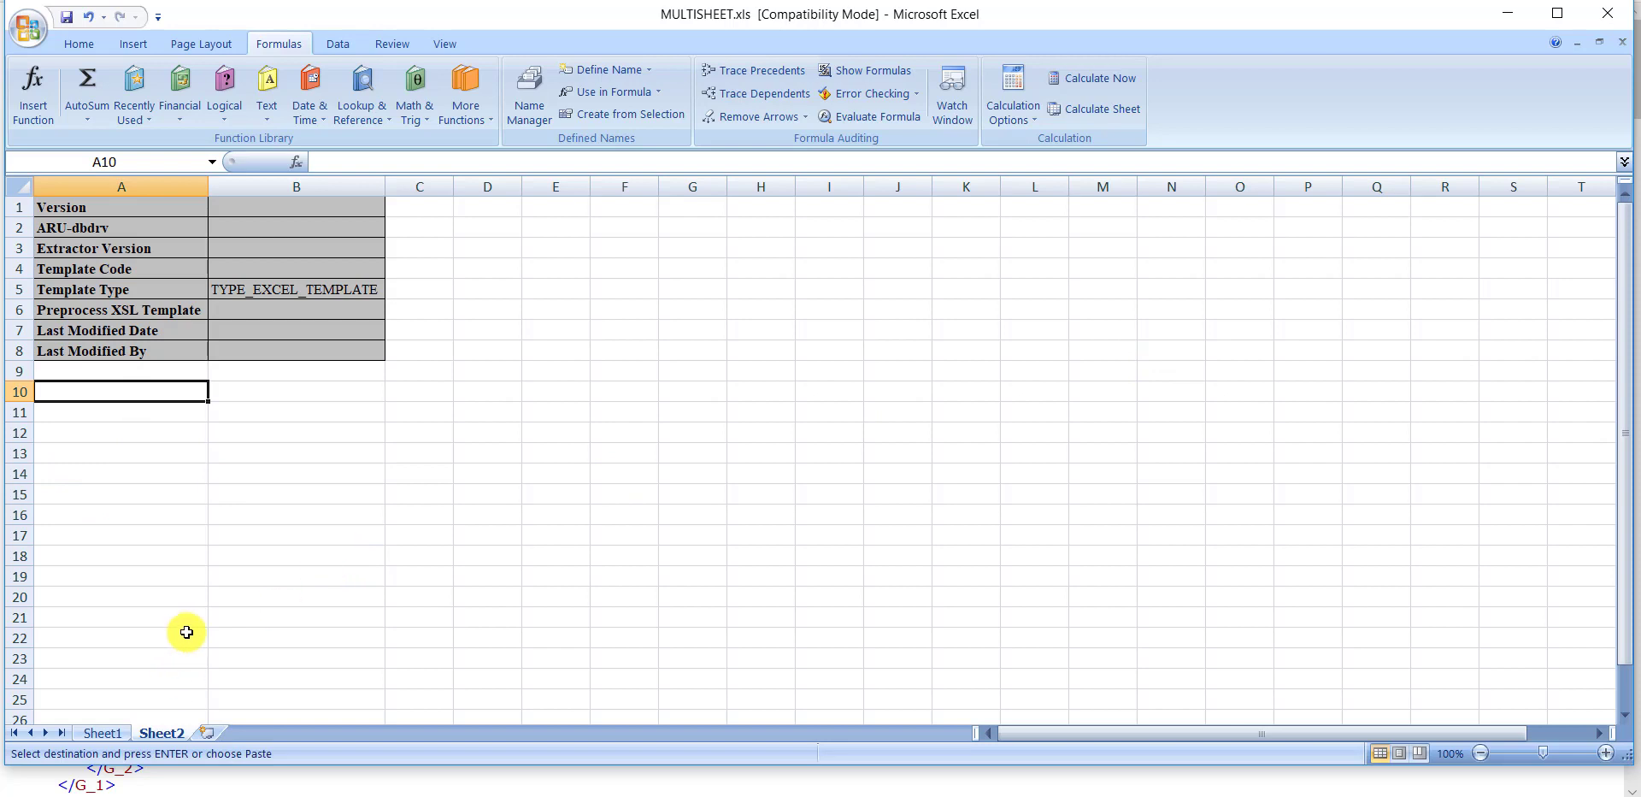
click(162, 453)
click(154, 390)
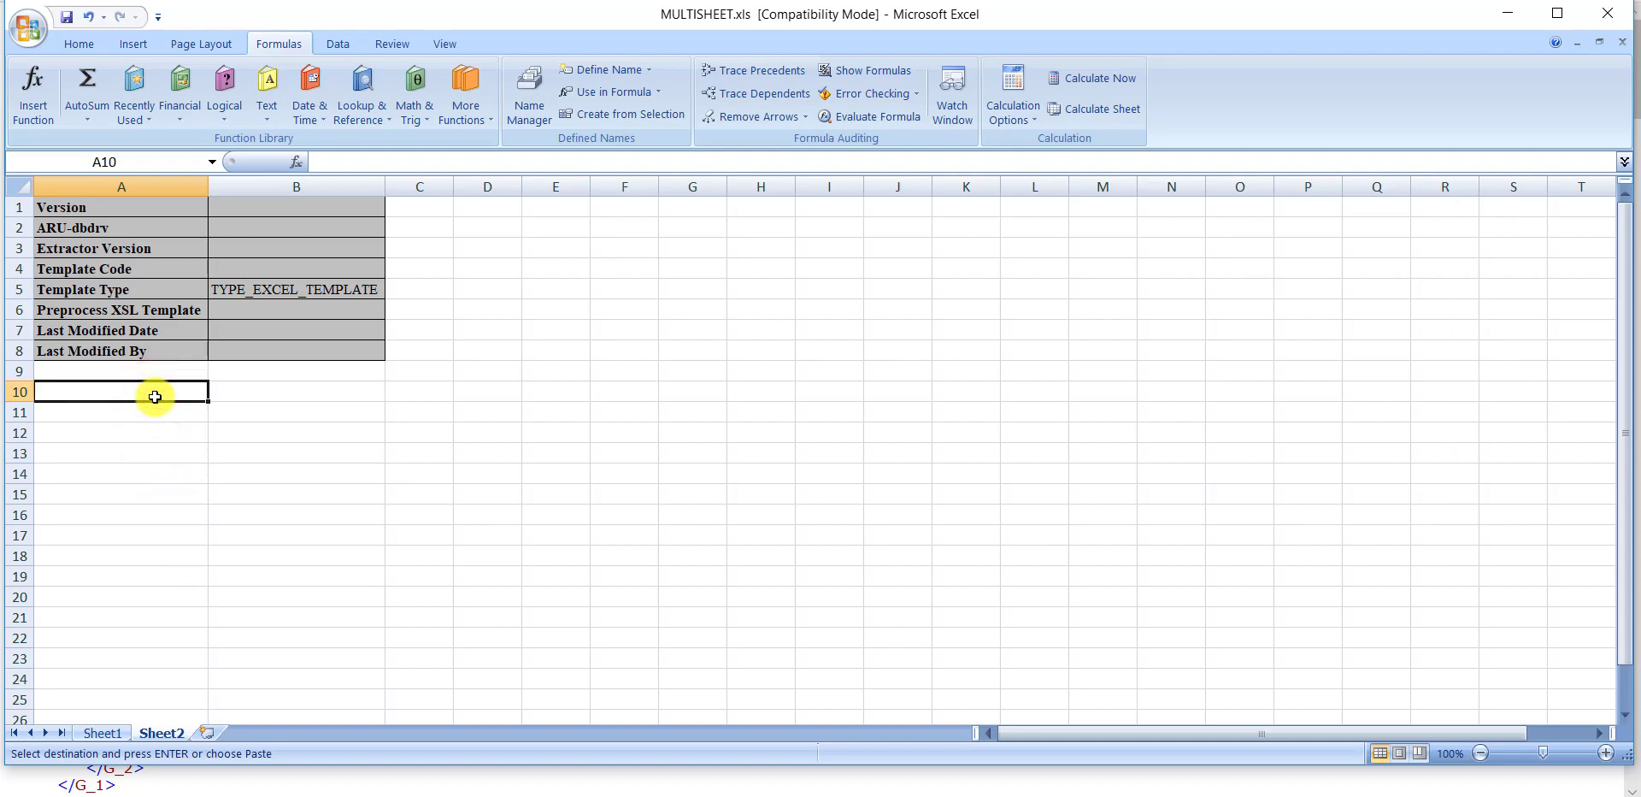
key(ctrl+v)
click(153, 555)
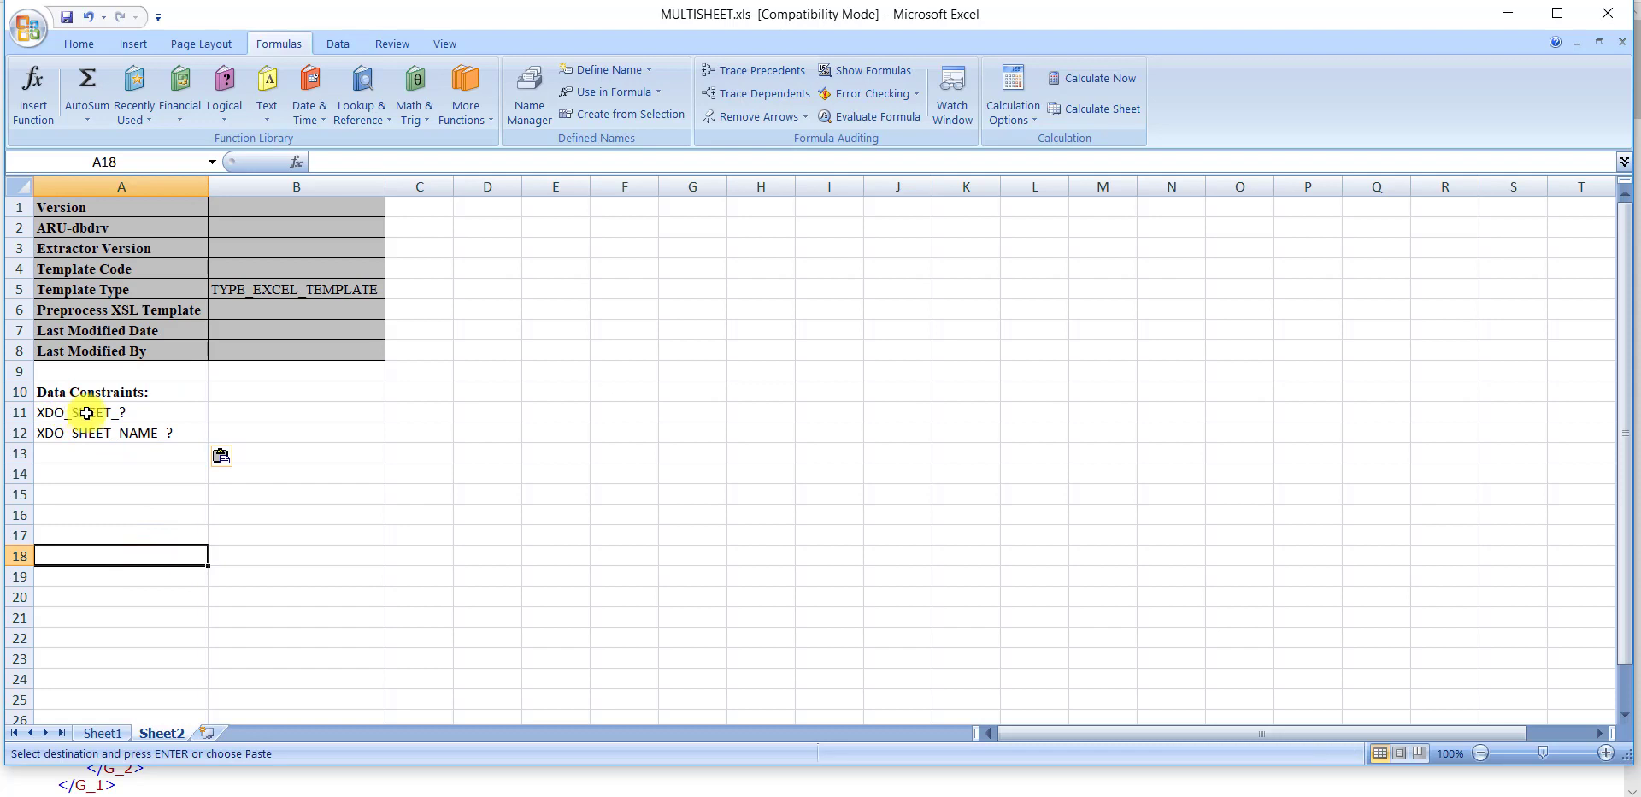
Review the two sheet constraint labels and check the header and line group tags in the XML data.
click(127, 417)
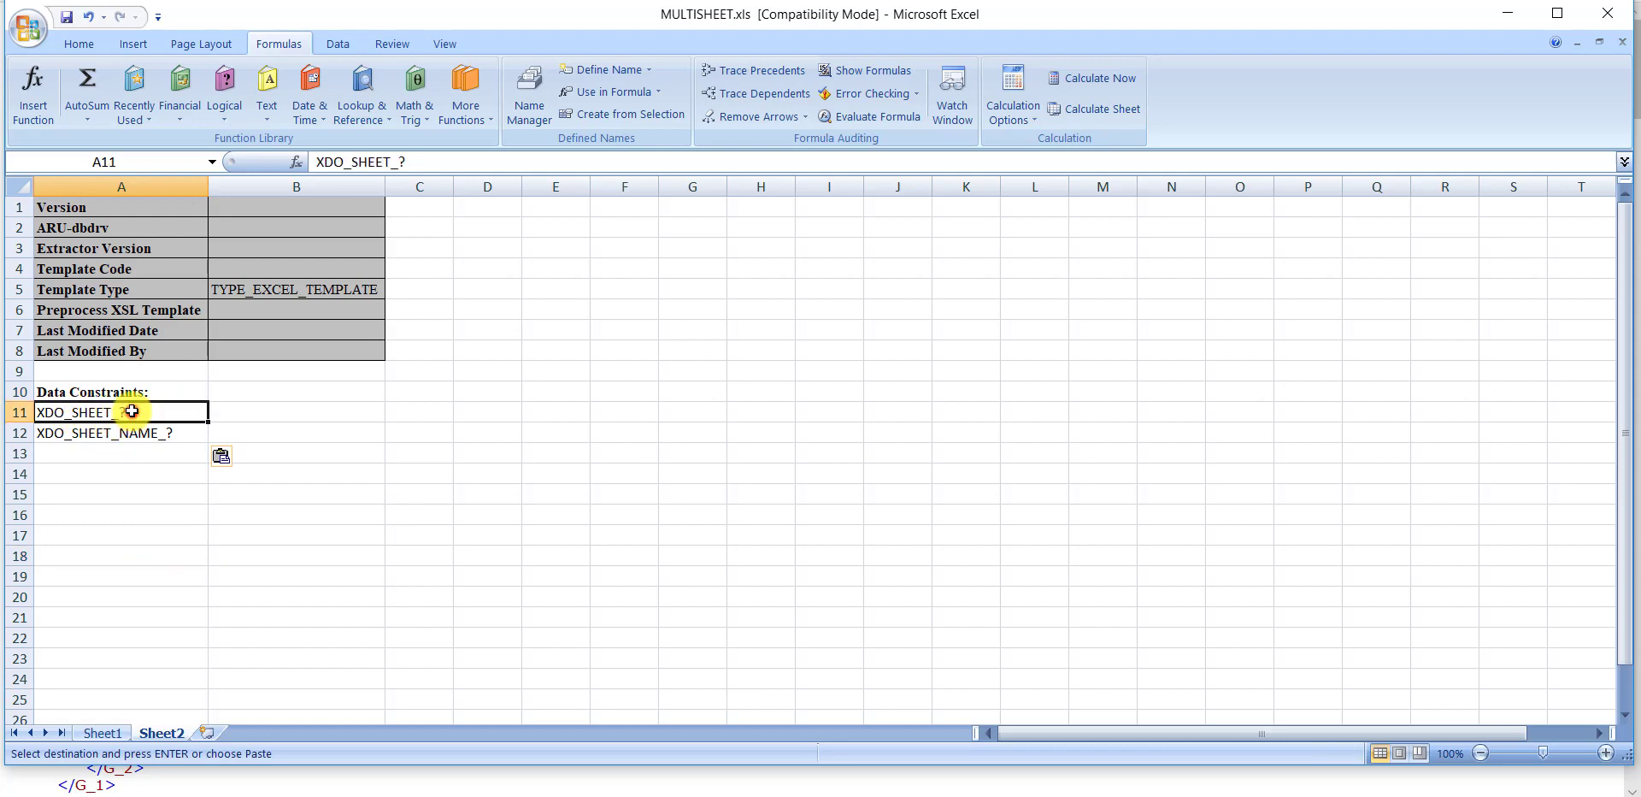
click(249, 416)
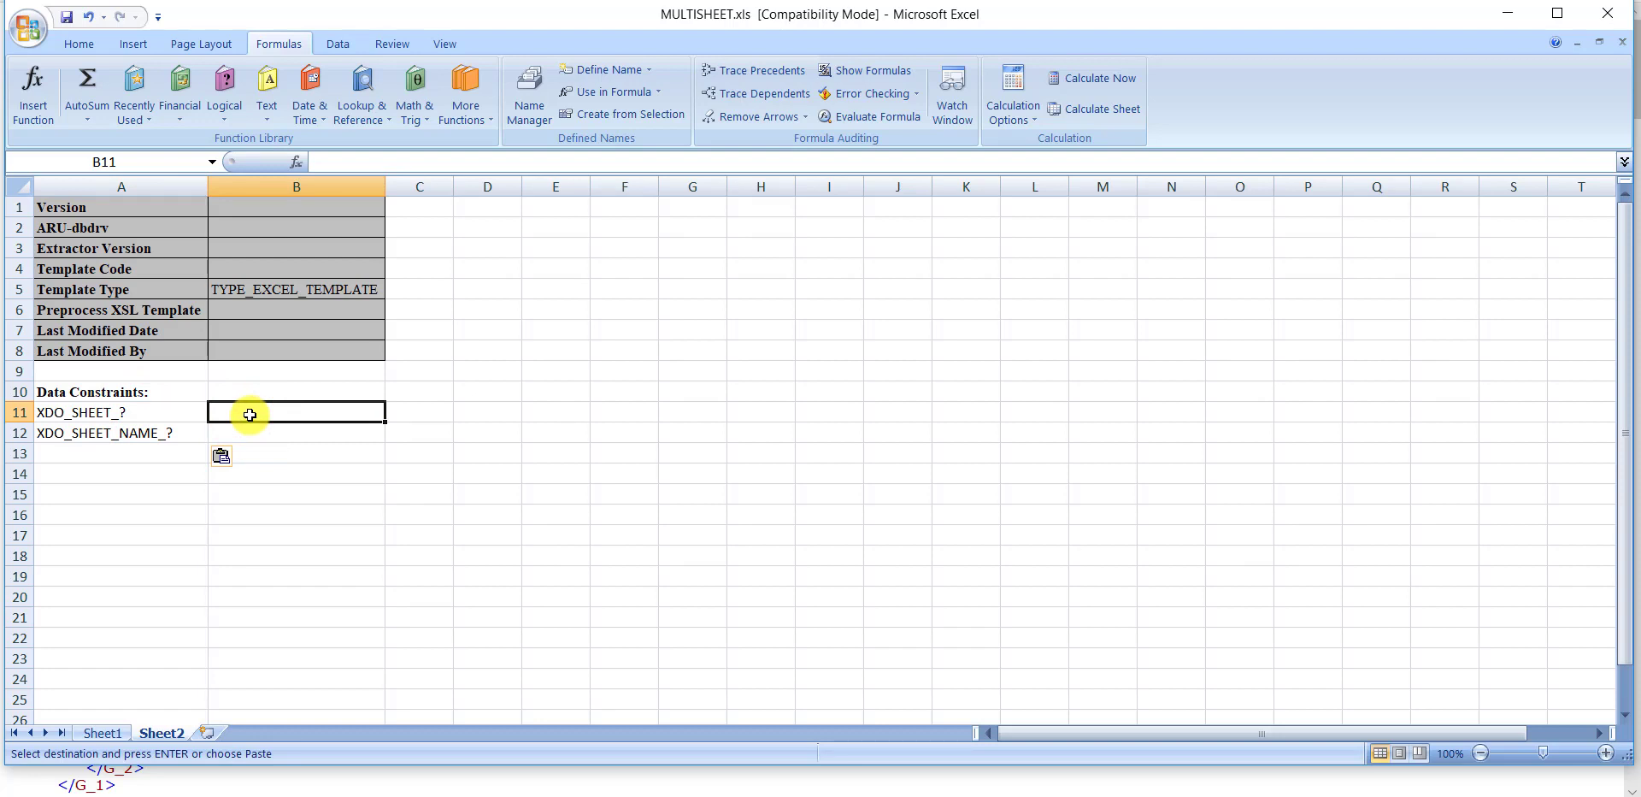
click(67, 436)
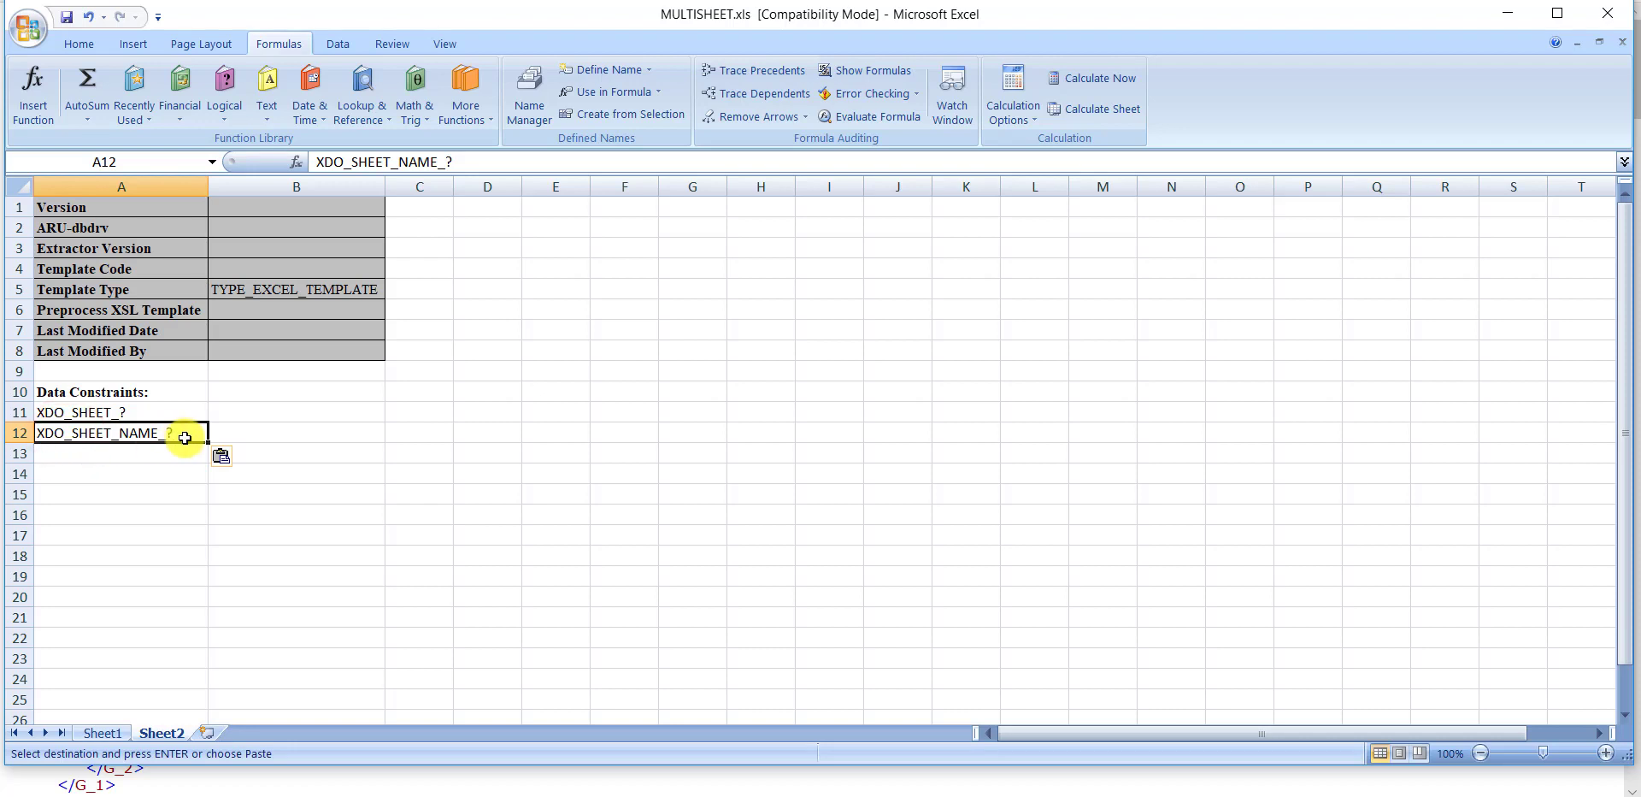
click(265, 430)
click(249, 409)
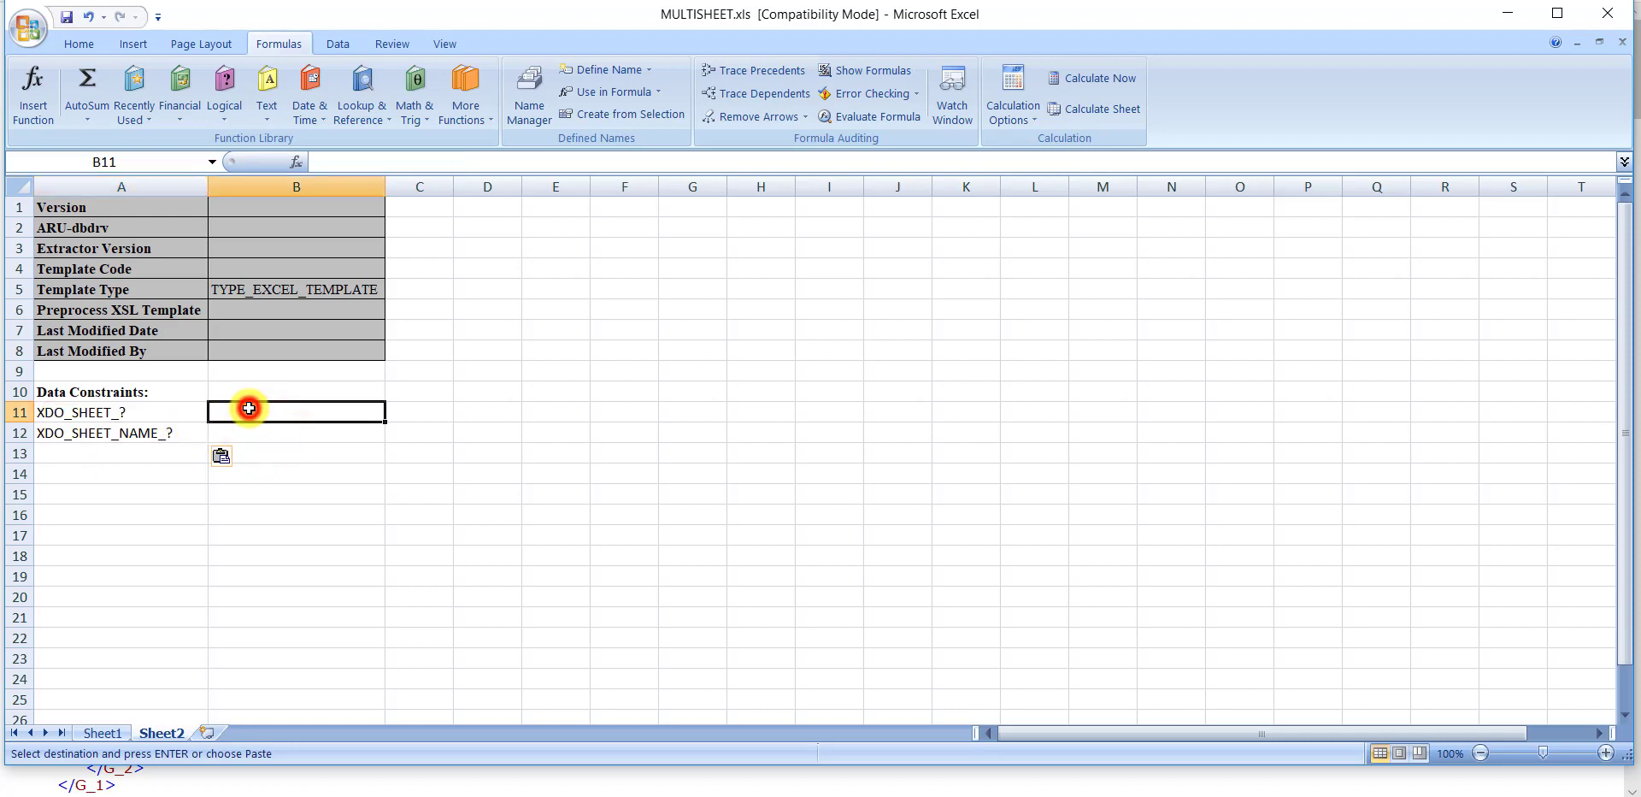
key(alt+Tab)
click(186, 220)
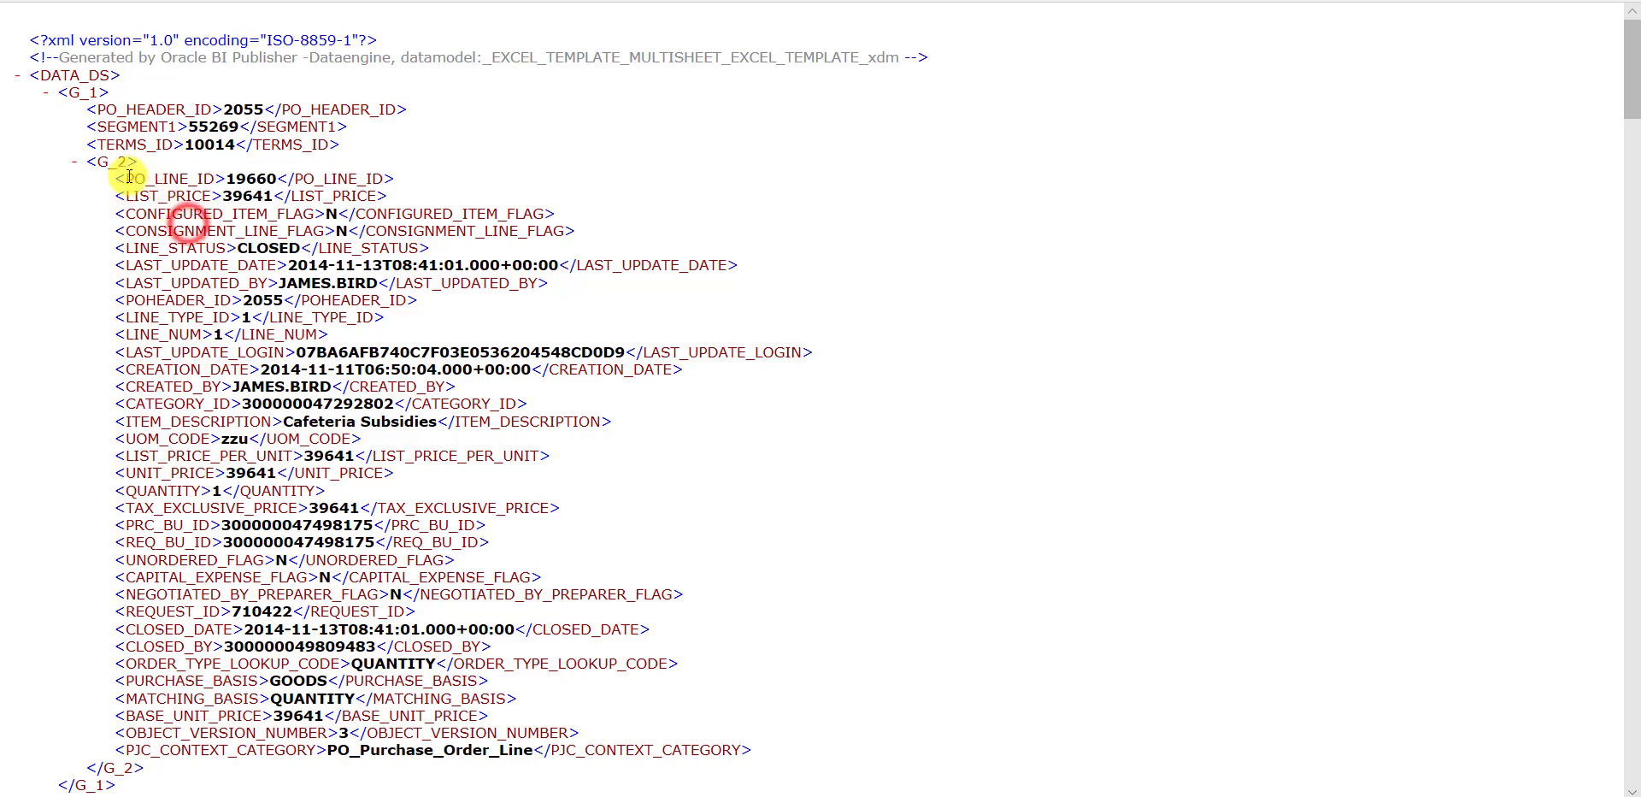
double_click(103, 162)
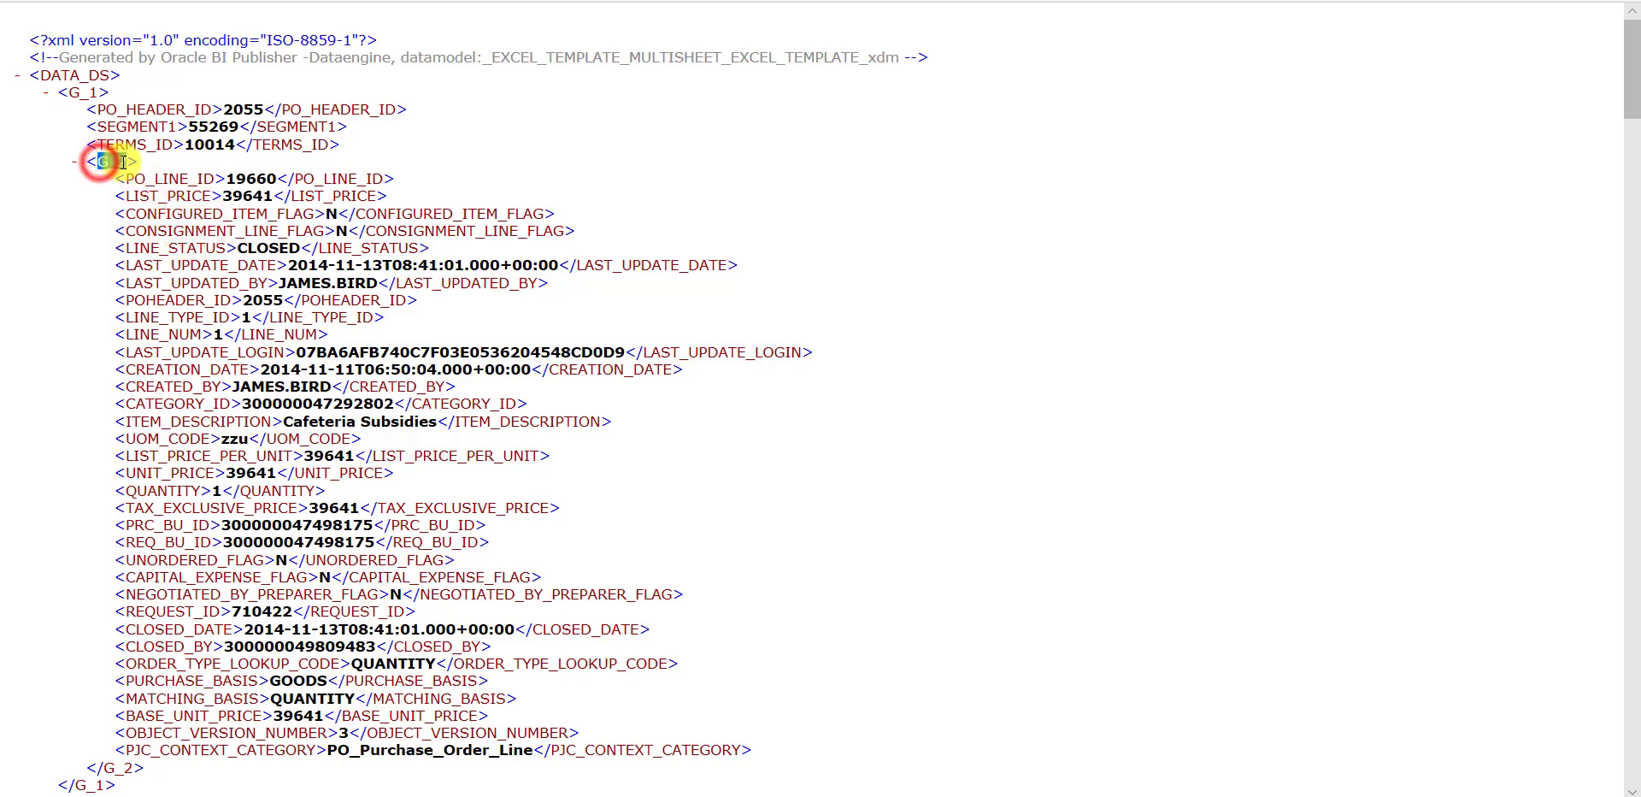
double_click(73, 91)
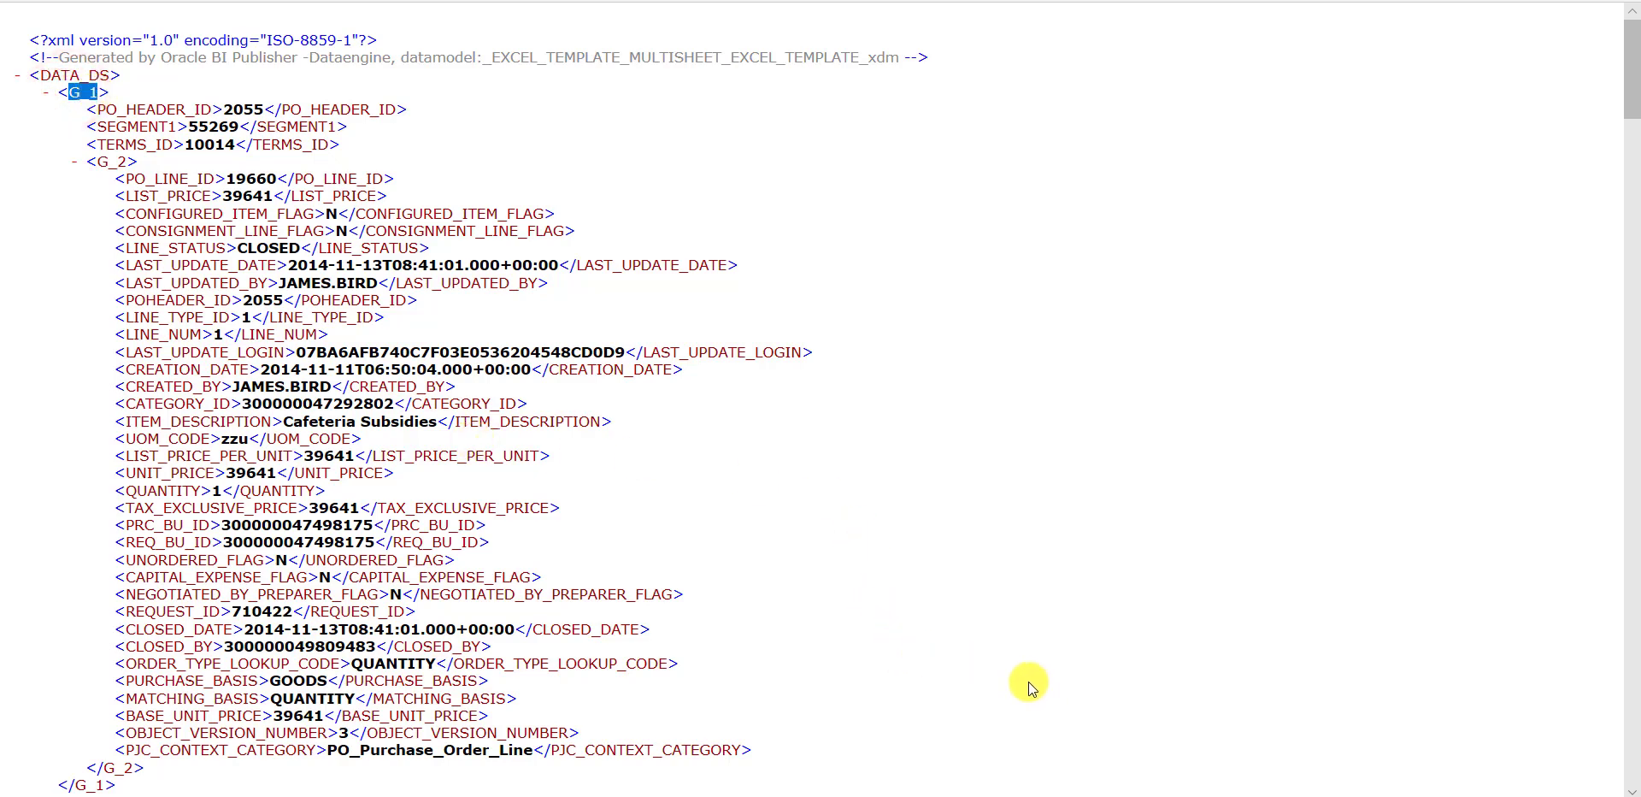
click(71, 91)
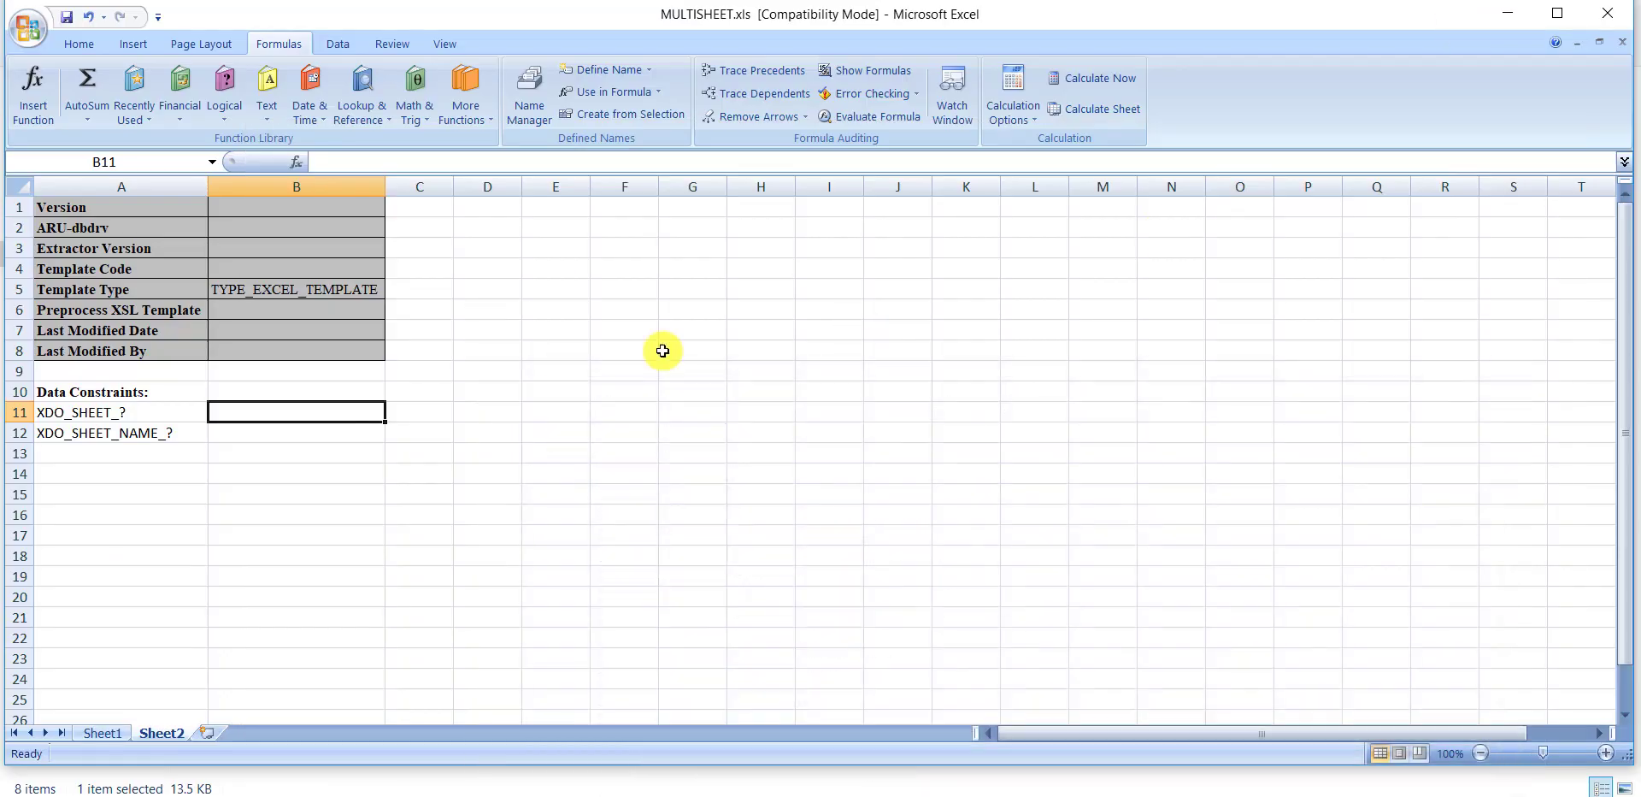
Enter <.//G_1?> in B11 as the value of the XDO_SHEET_? constraint.
click(269, 412)
double_click(270, 412)
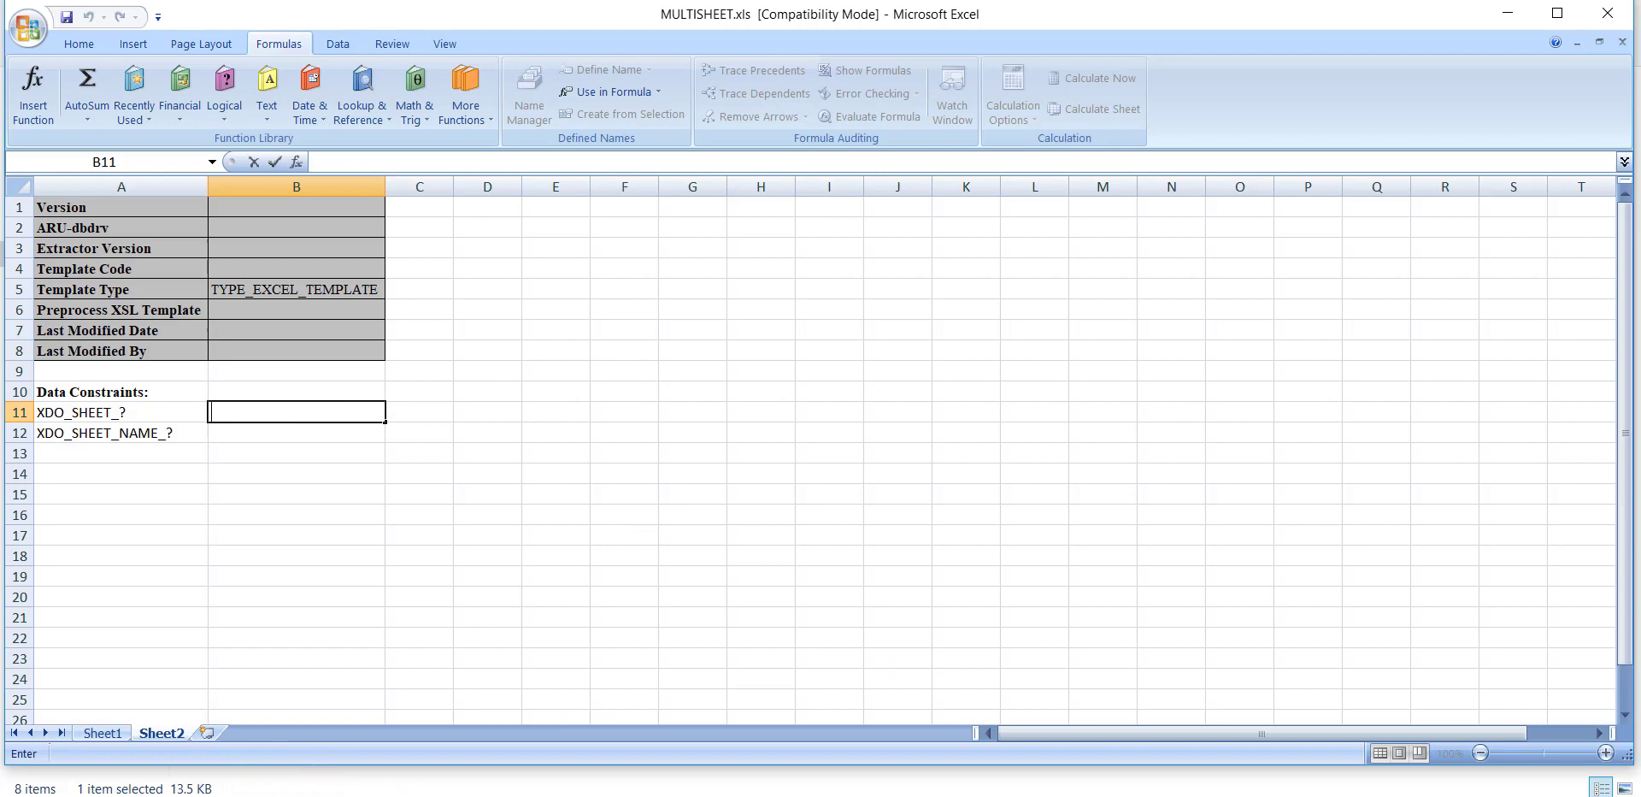
click(354, 416)
text(<)
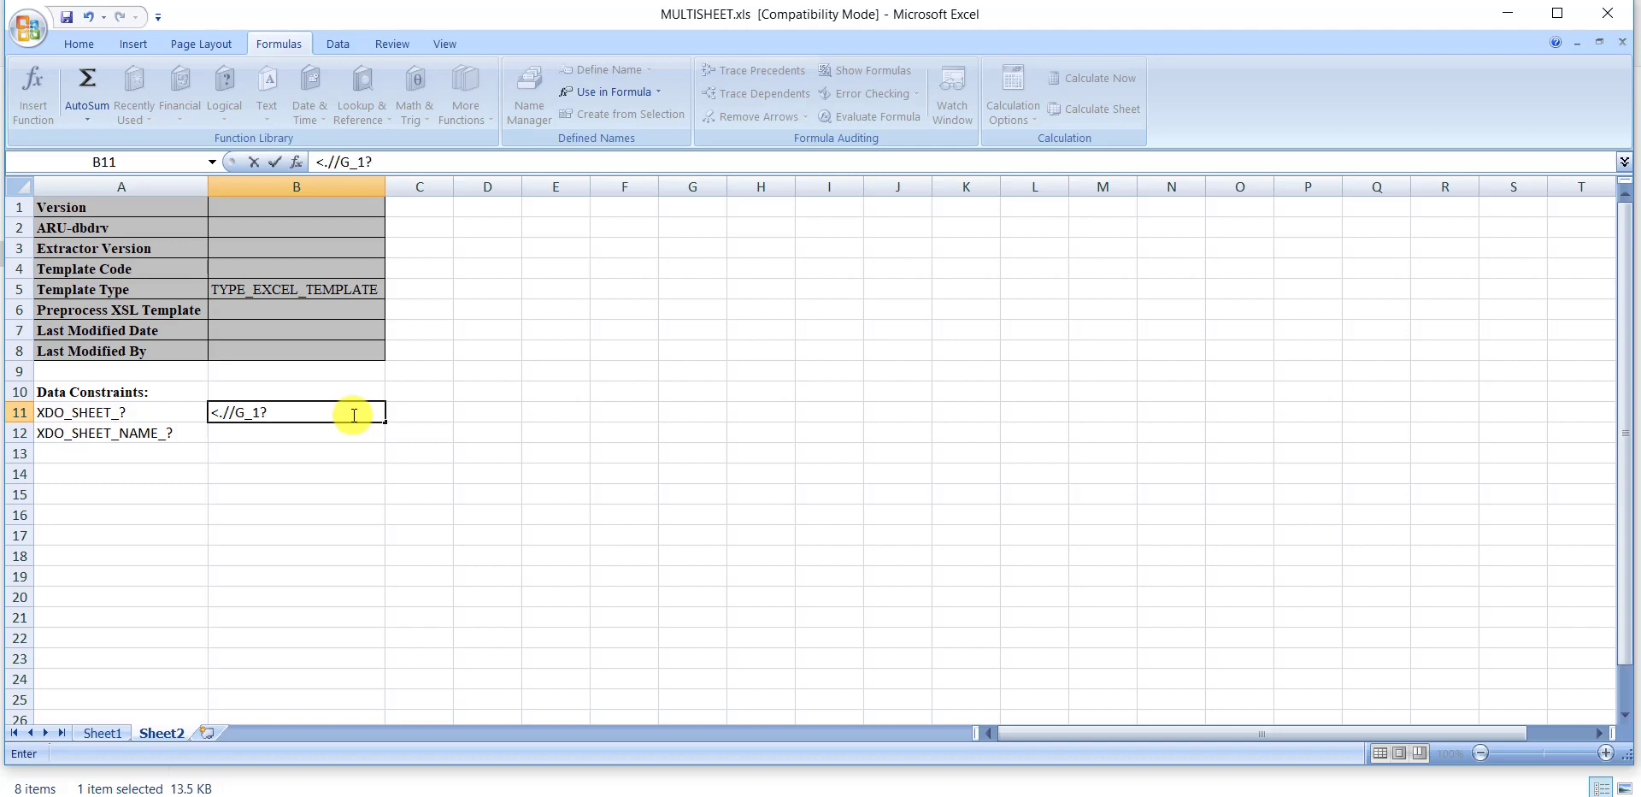
key(Return)
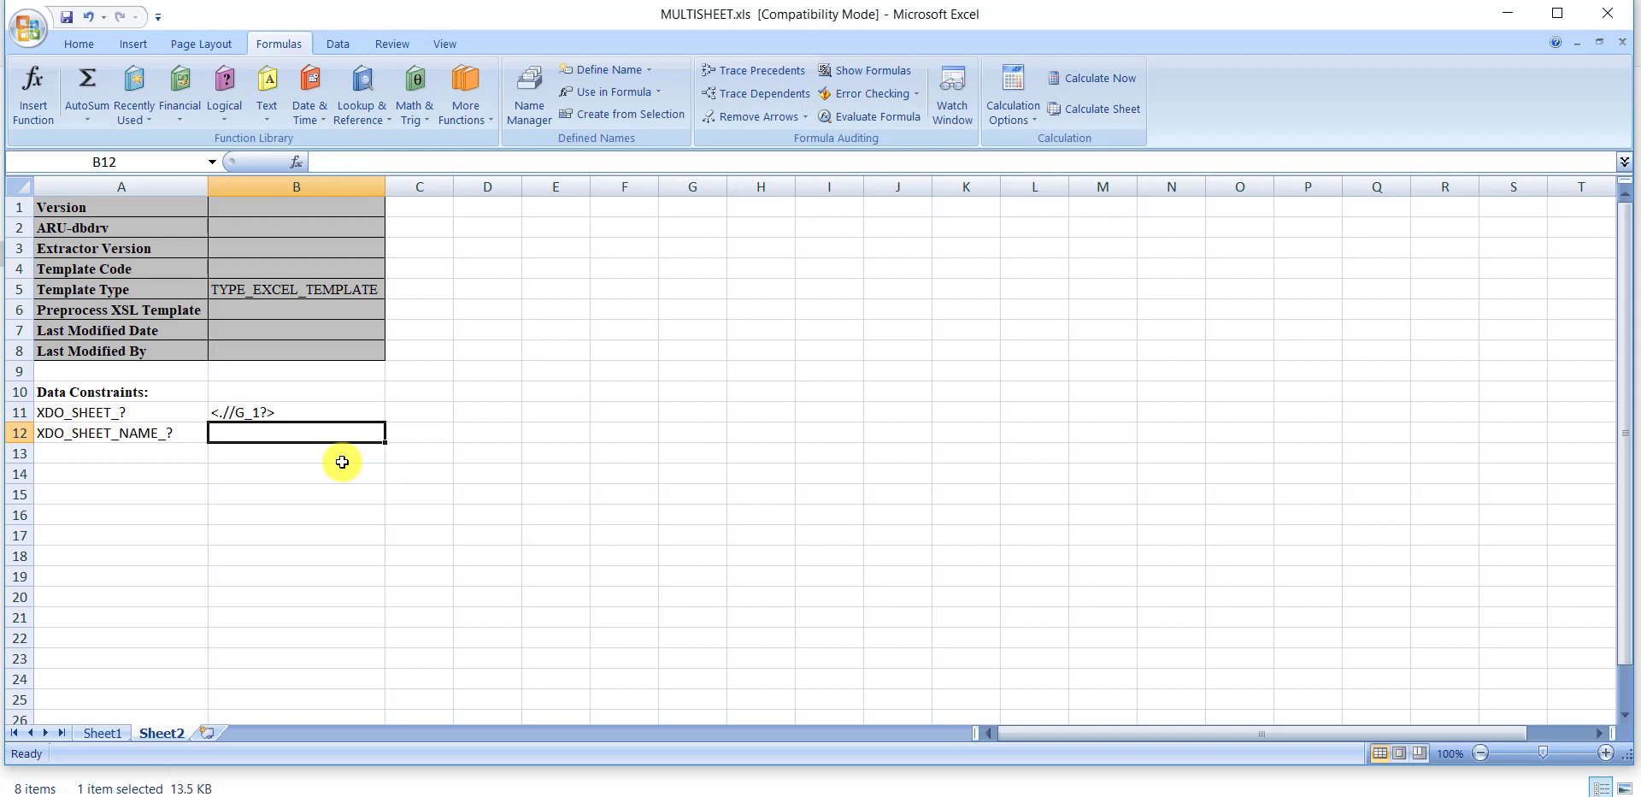
double_click(258, 409)
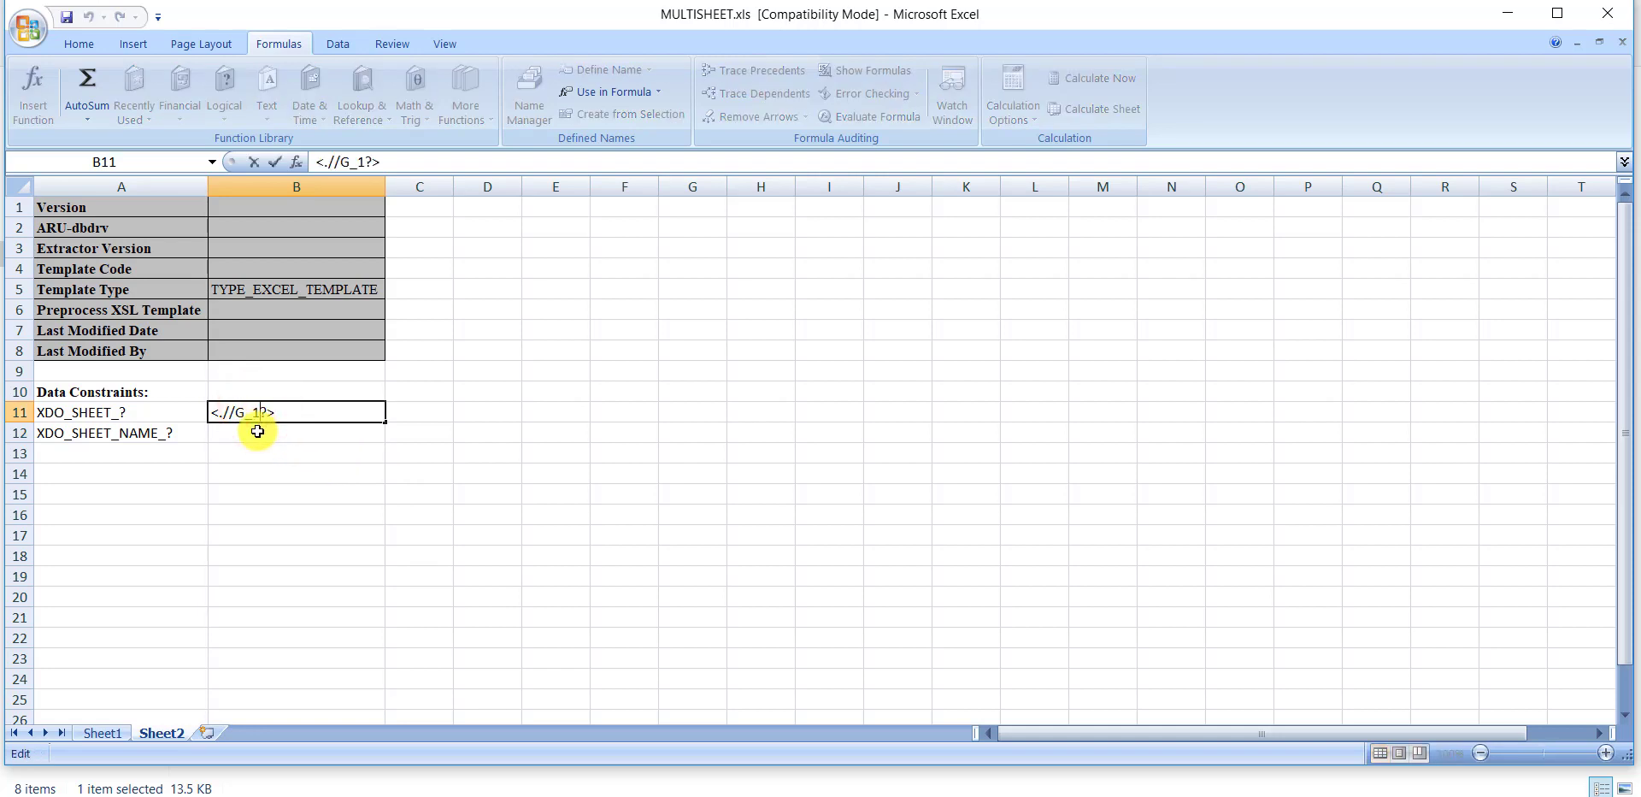
Paste <?concat('PONumber-'.//PO_HEADER_ID)?> into B12 as the XDO_SHEET_NAME_? value and autofit column B.
click(257, 431)
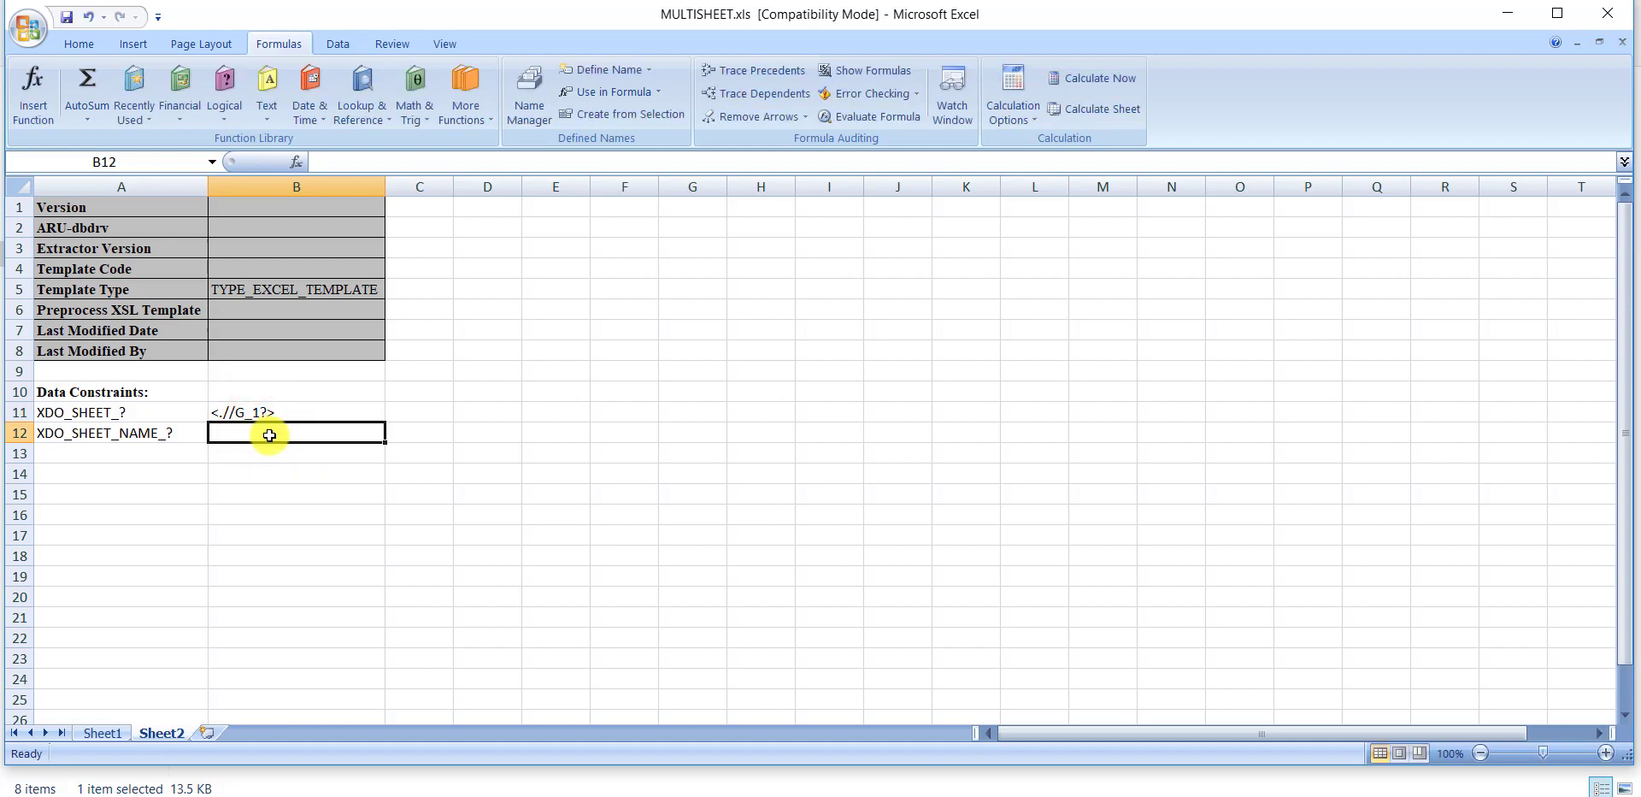
key(Down)
key(Down)
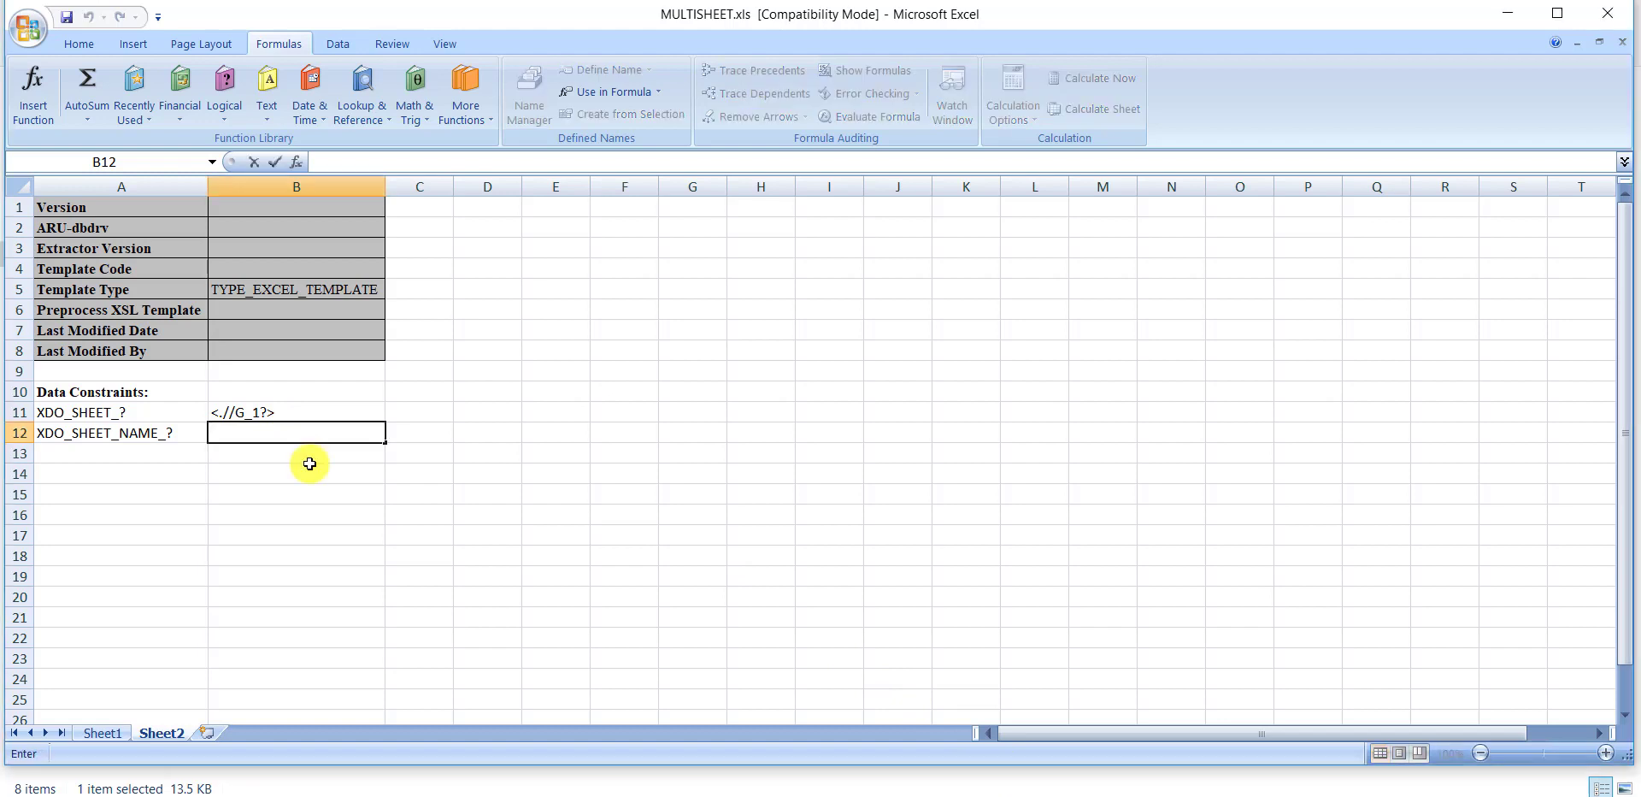
double_click(300, 431)
key(ctrl+v)
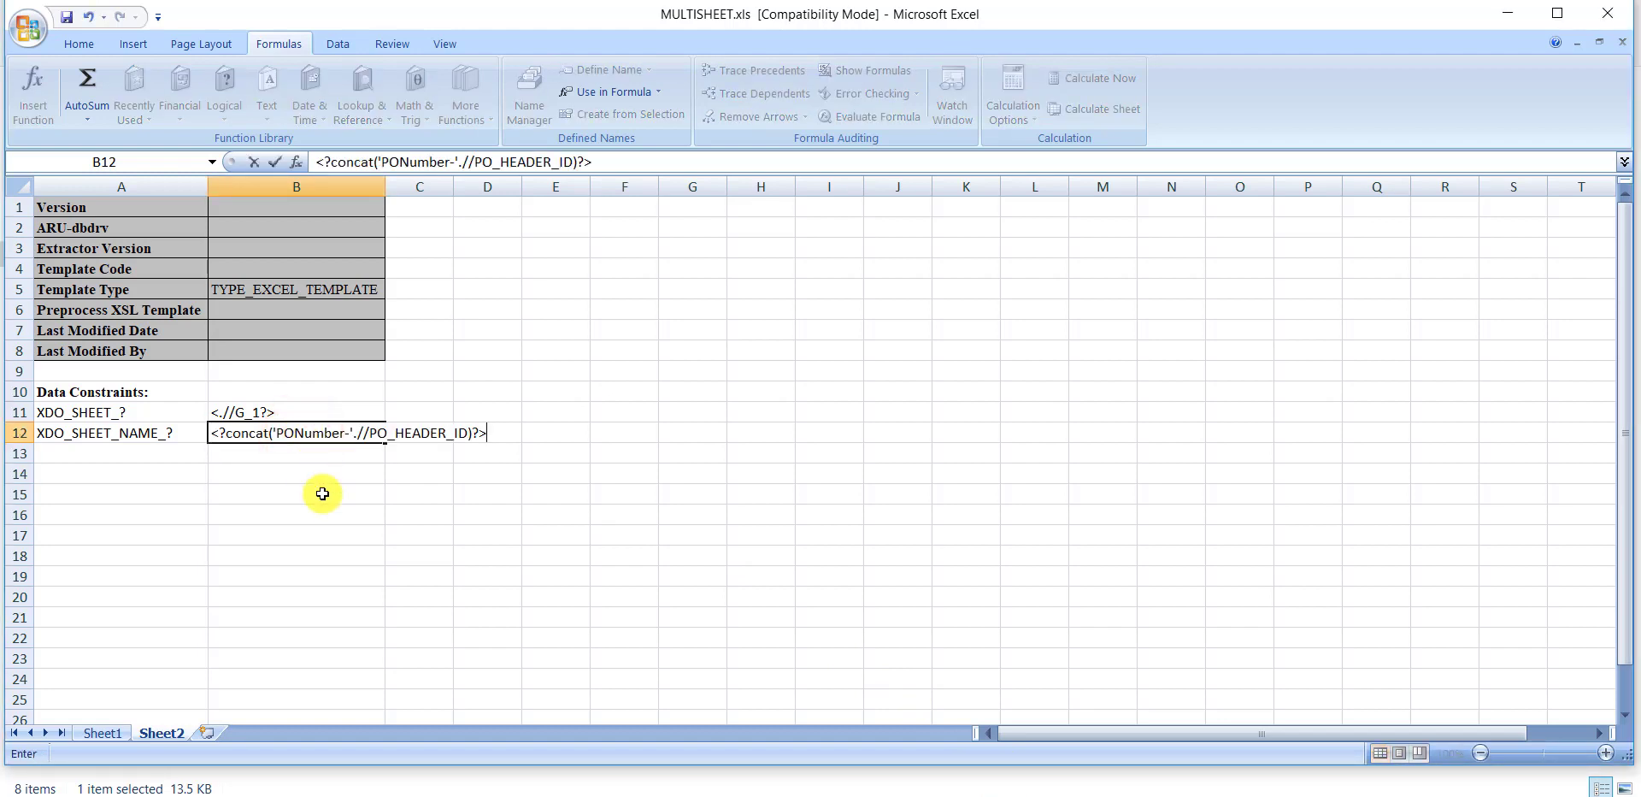
click(322, 493)
double_click(385, 188)
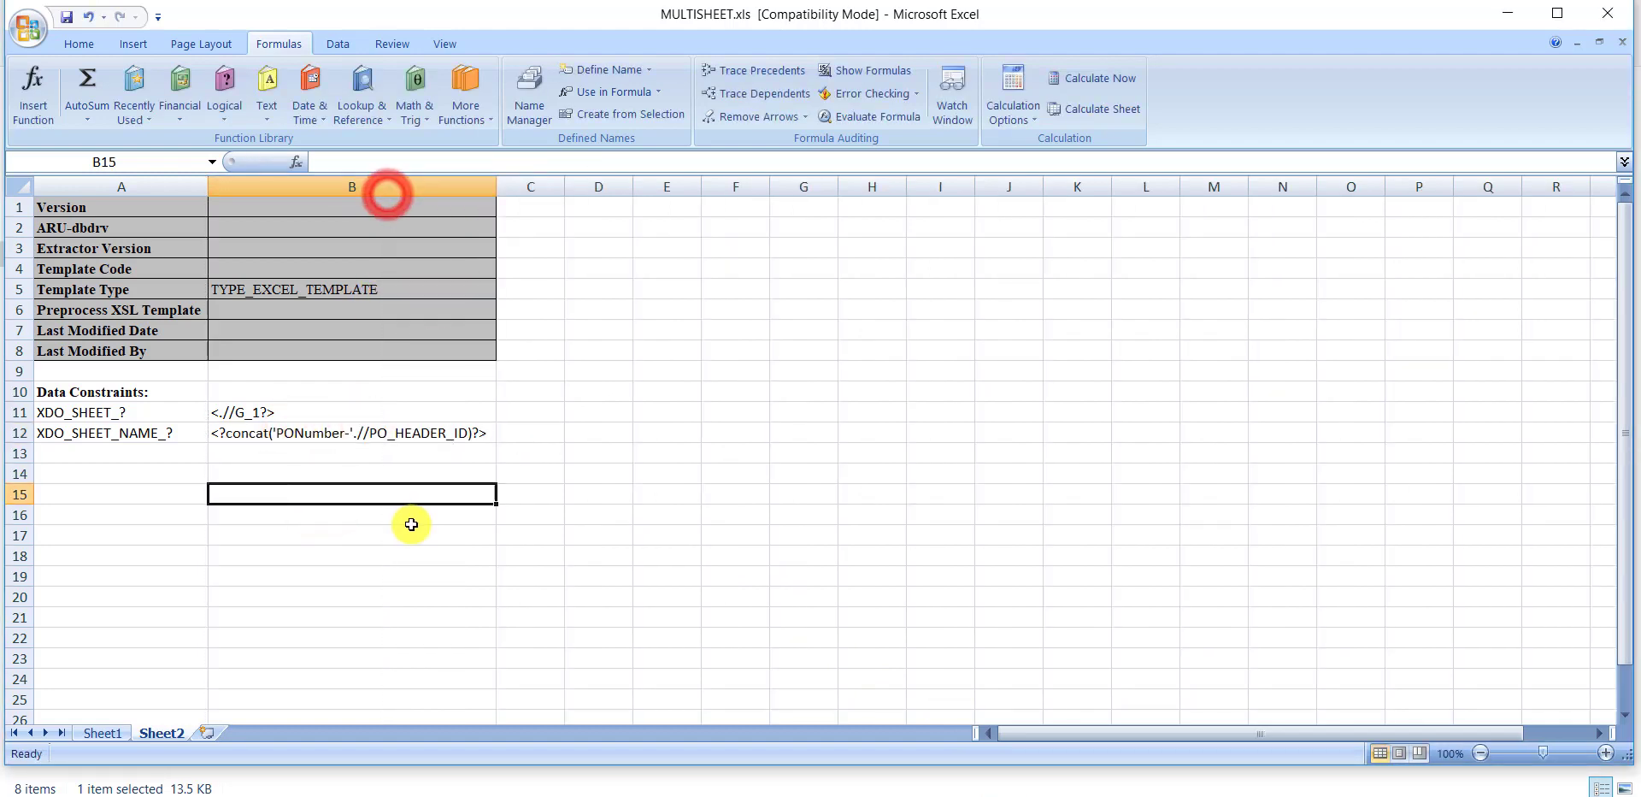
Examine the prefix and field in the B12 sheet name expression against the PO Header ID placeholder on Sheet1.
click(269, 435)
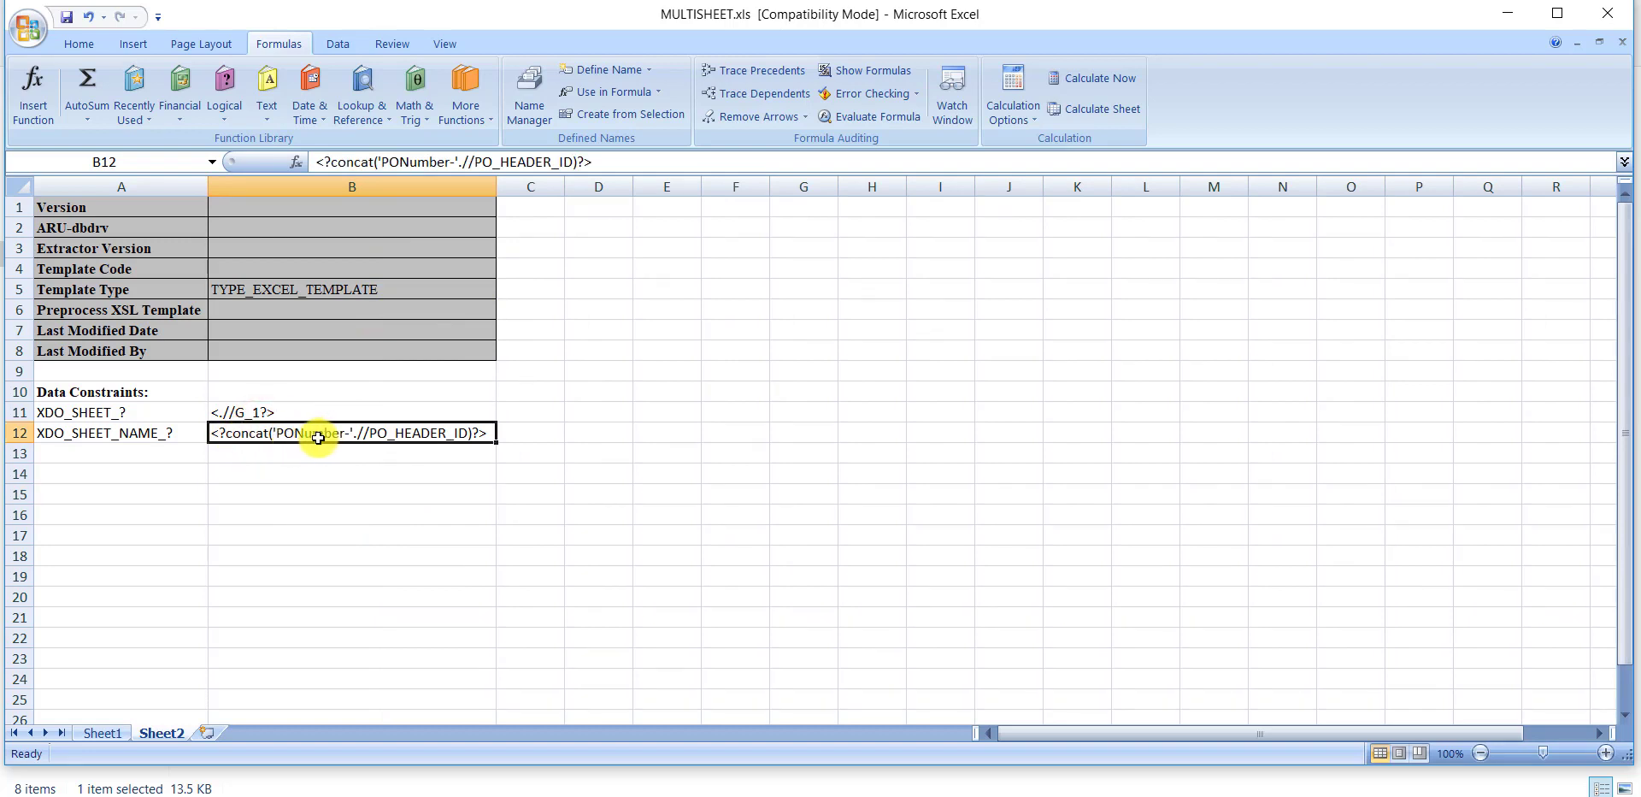
double_click(276, 433)
drag(276, 433, 351, 434)
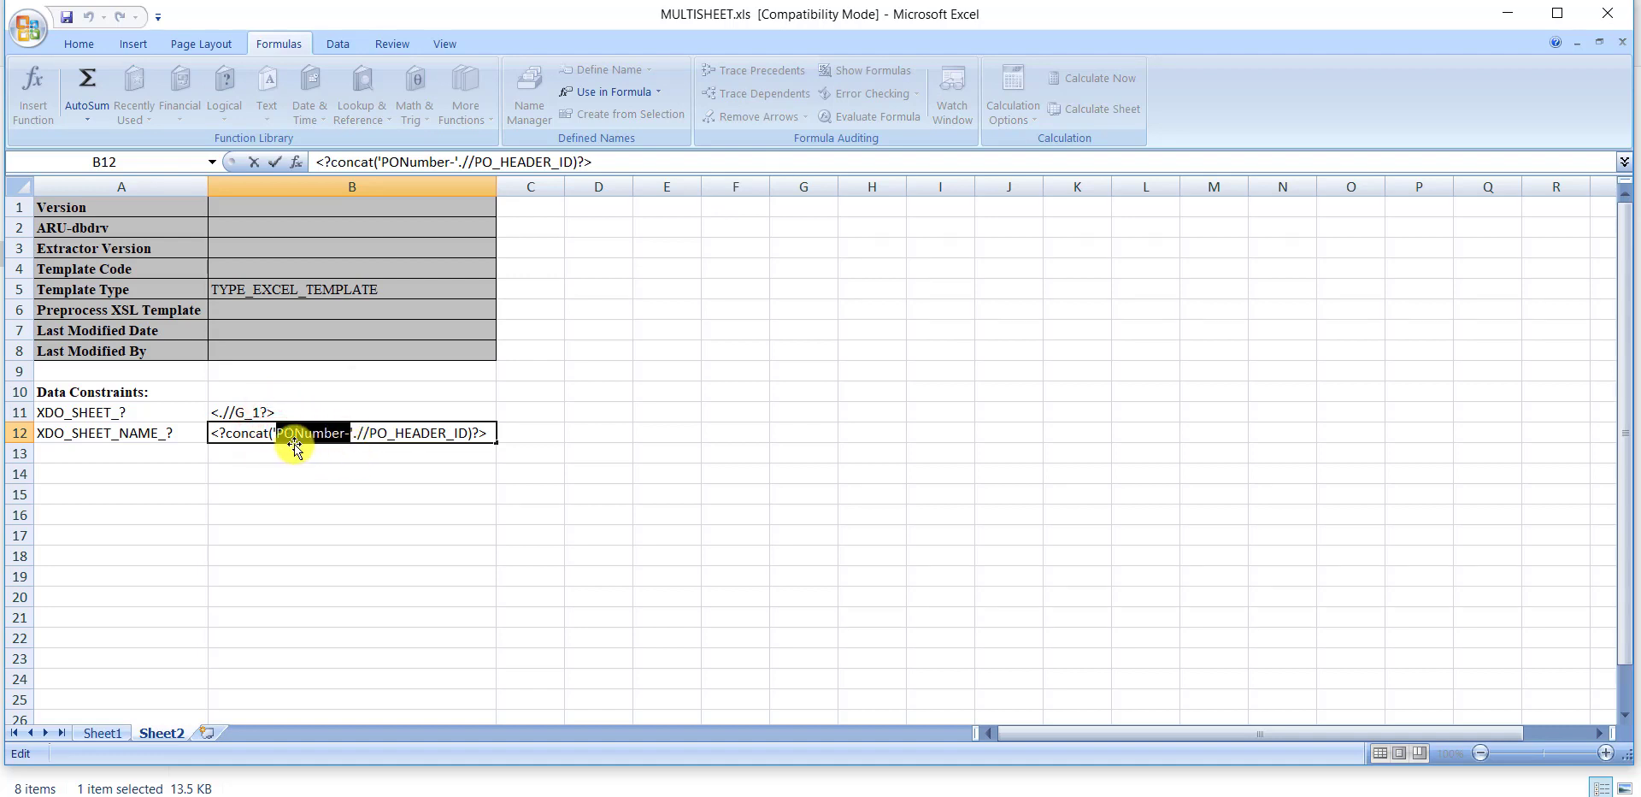
click(381, 433)
click(443, 433)
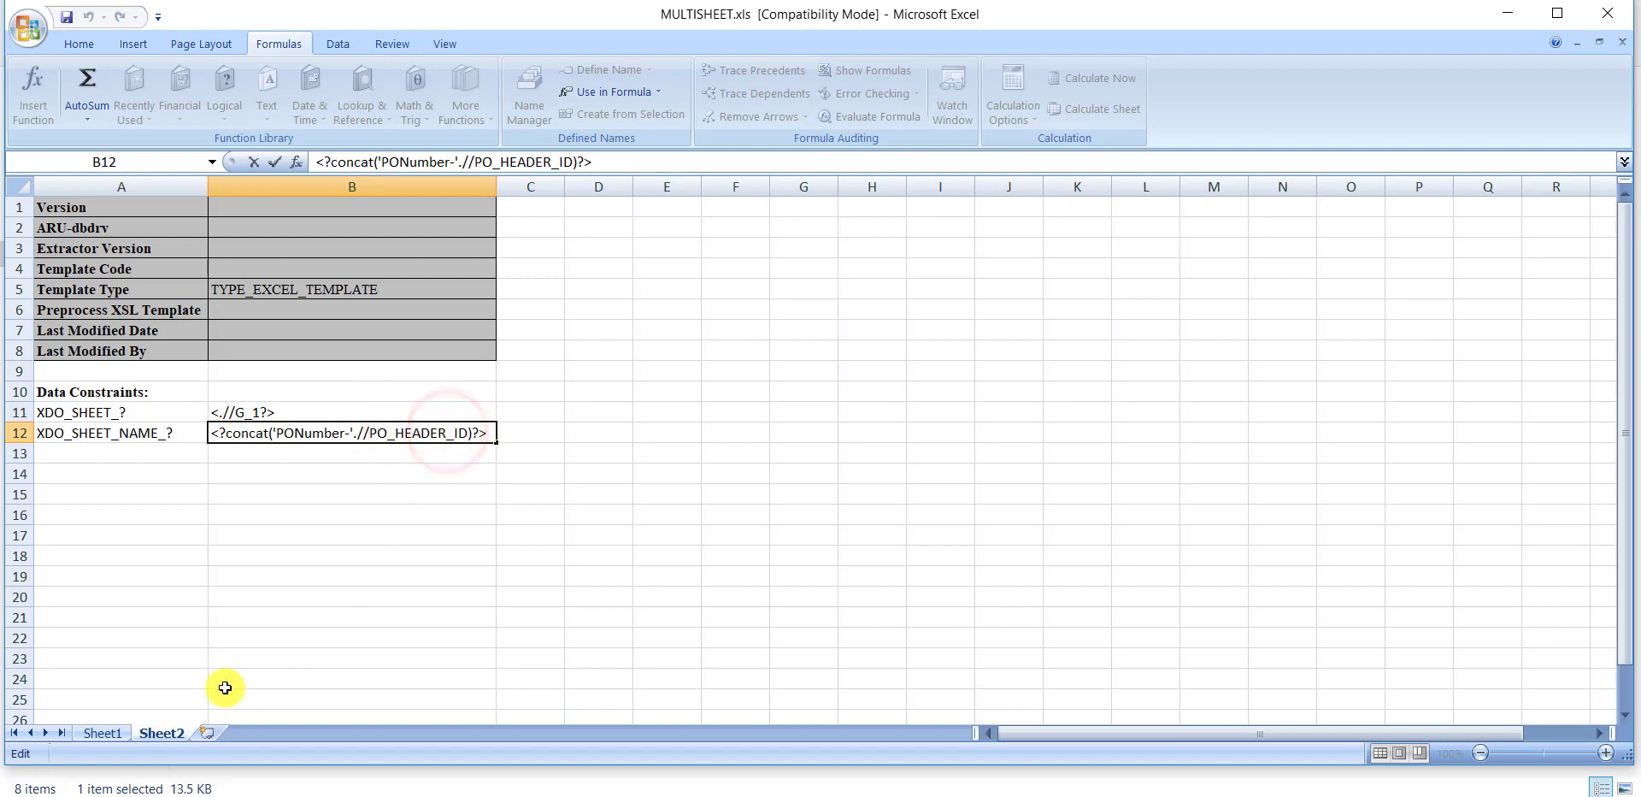
click(321, 469)
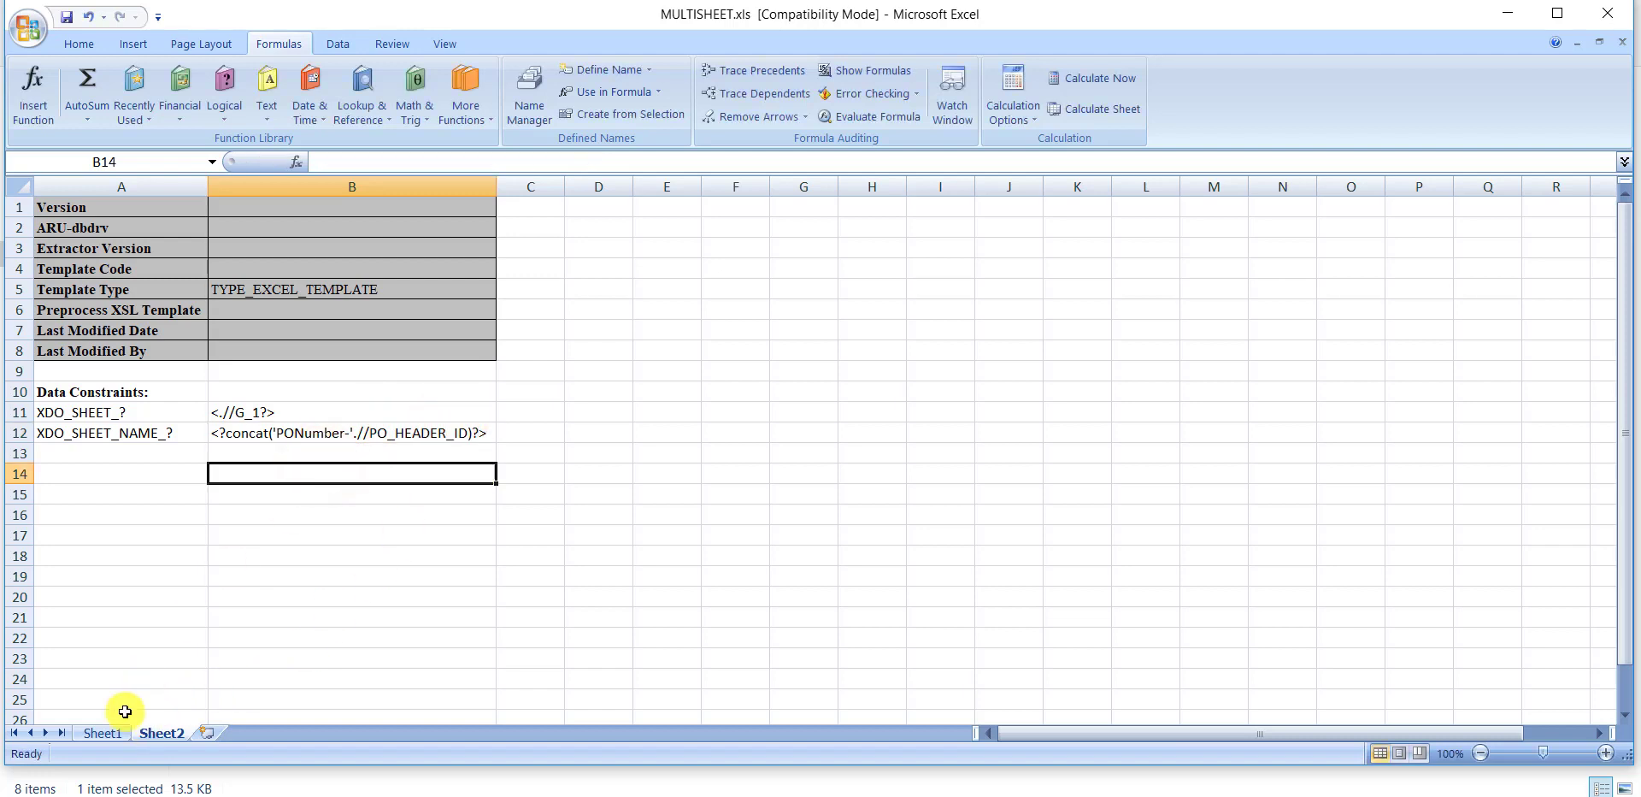
click(102, 732)
click(208, 301)
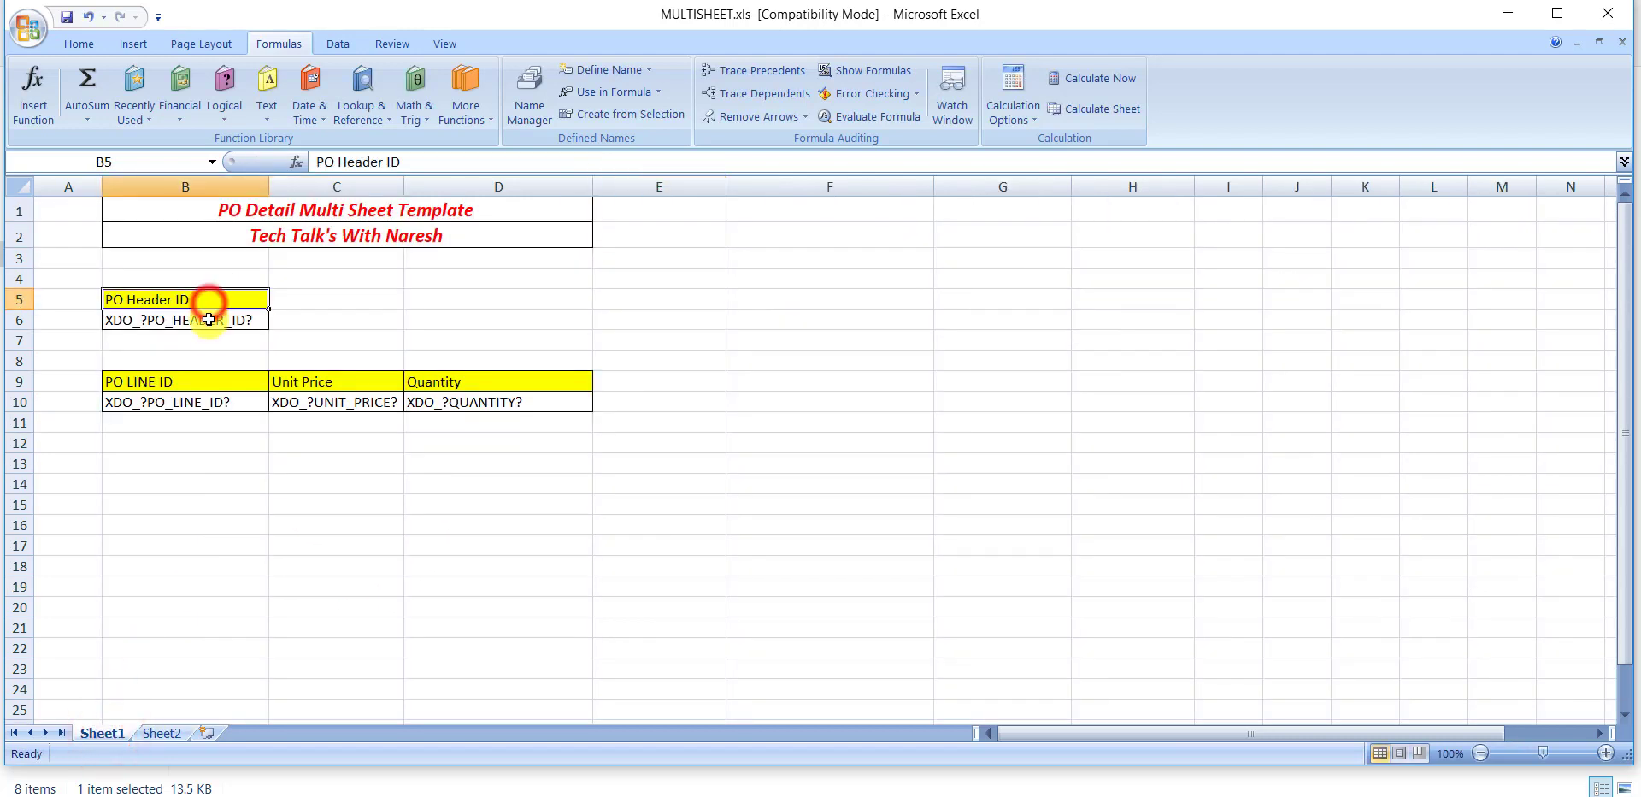
click(209, 319)
double_click(148, 321)
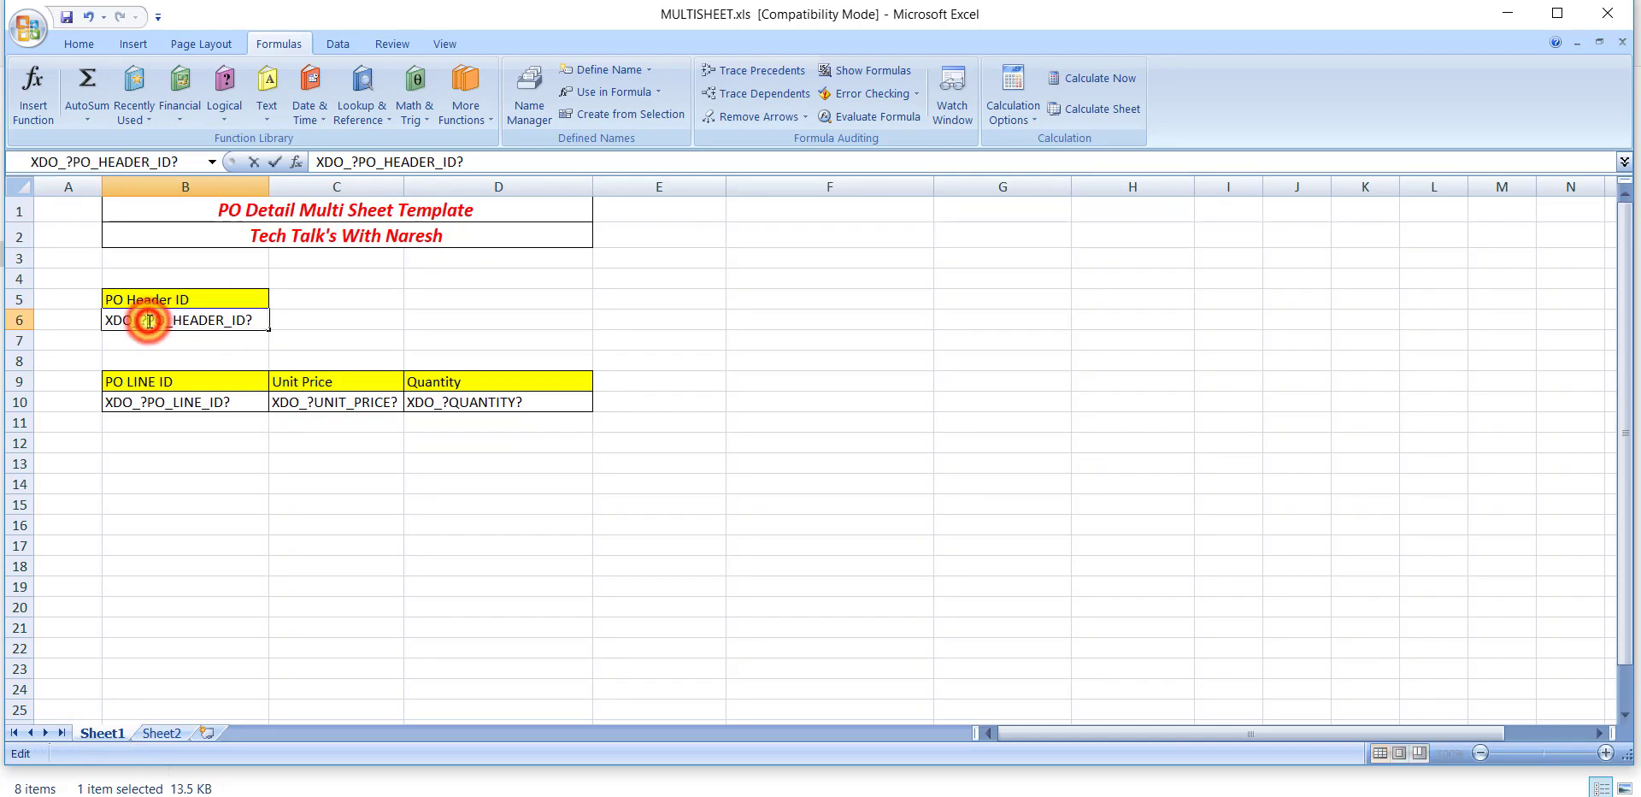
double_click(148, 321)
click(158, 734)
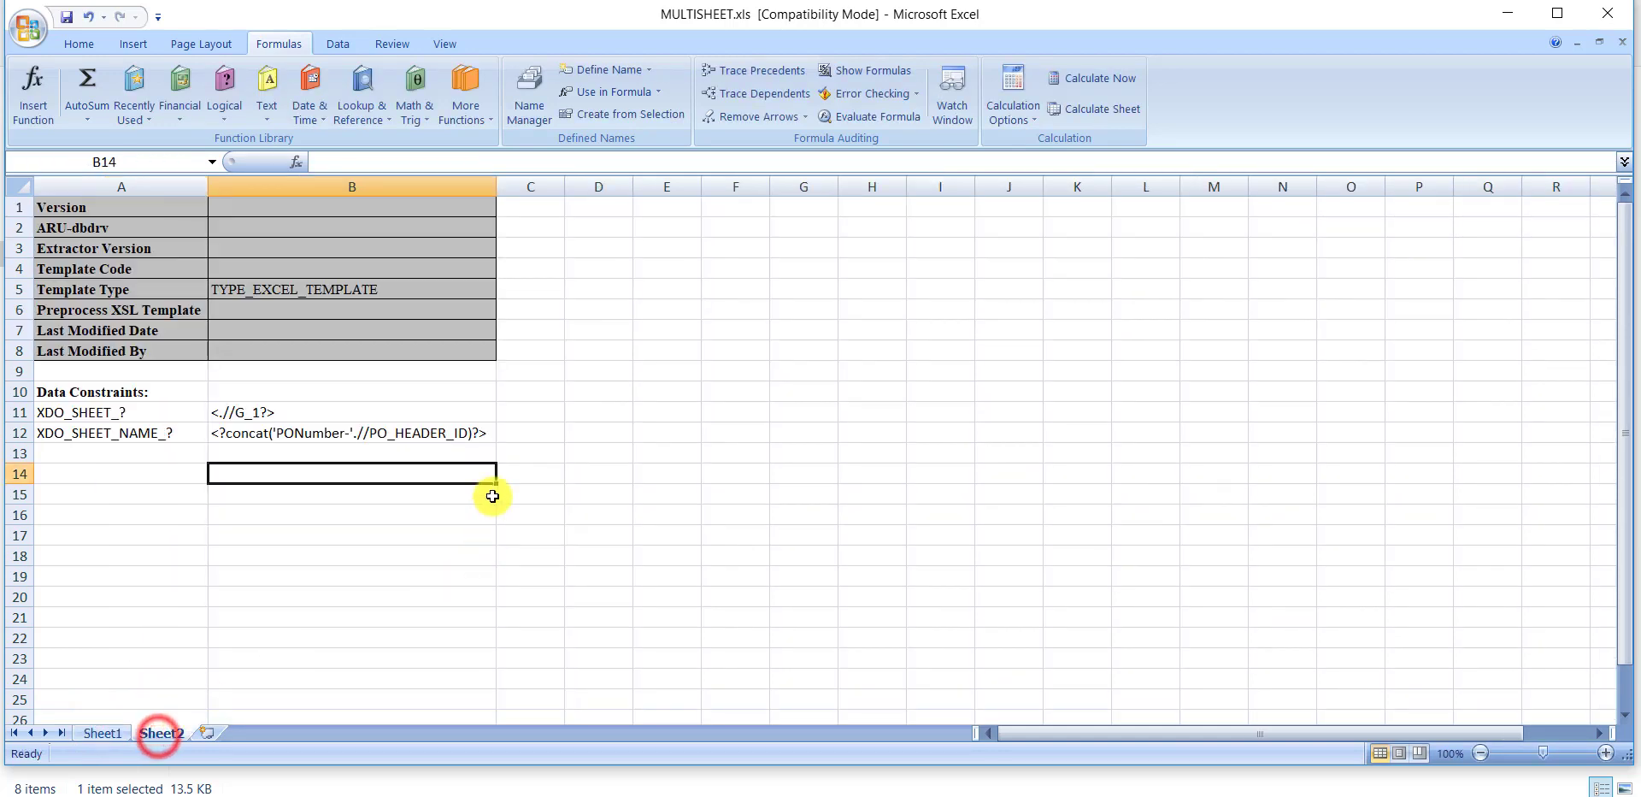
click(484, 433)
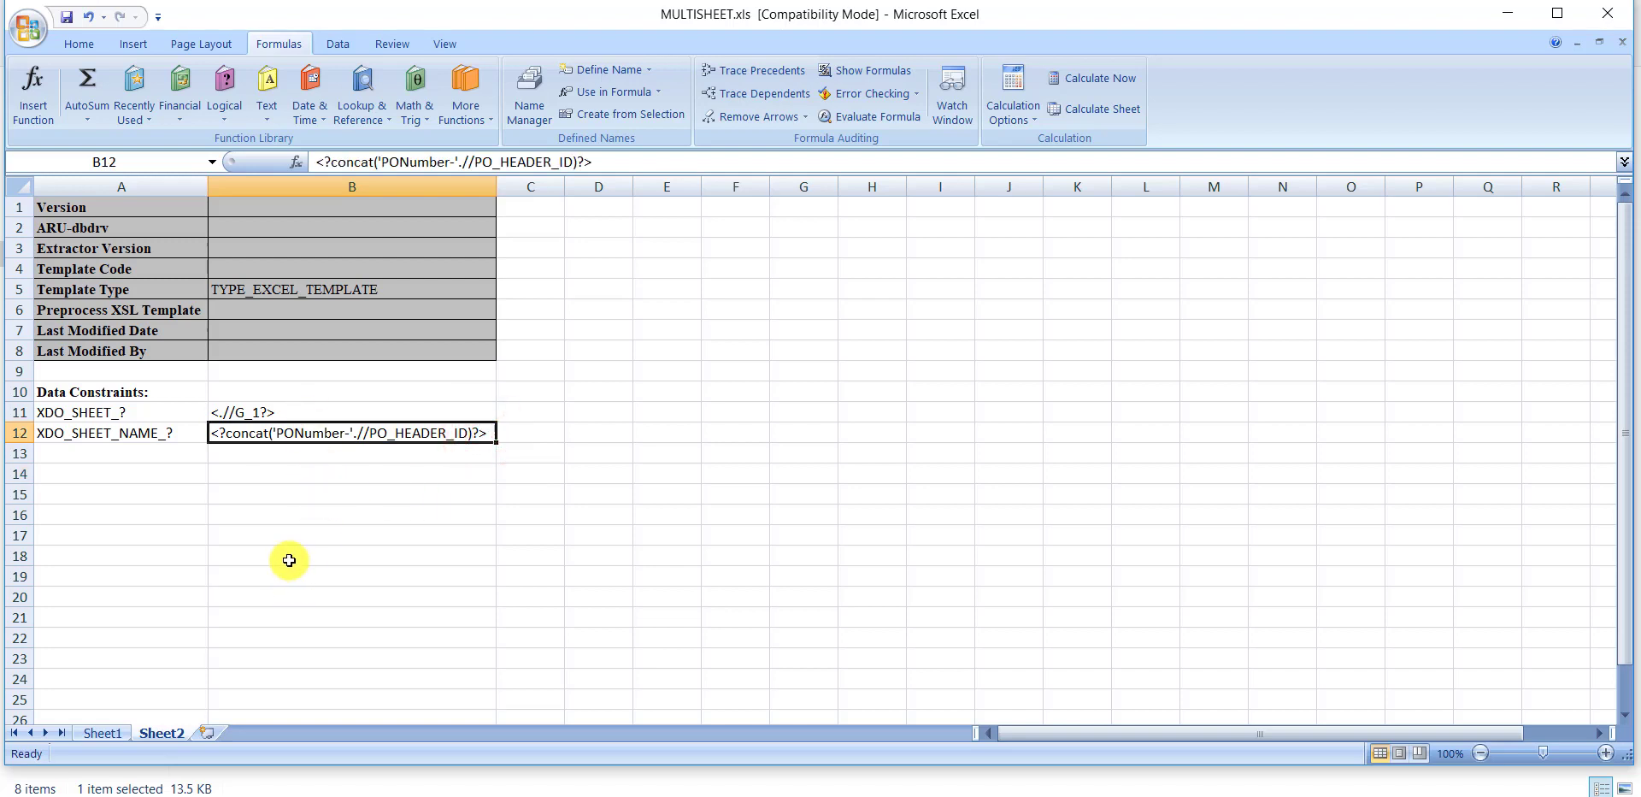
Rename Sheet2 as XDO_METADATA.
click(162, 733)
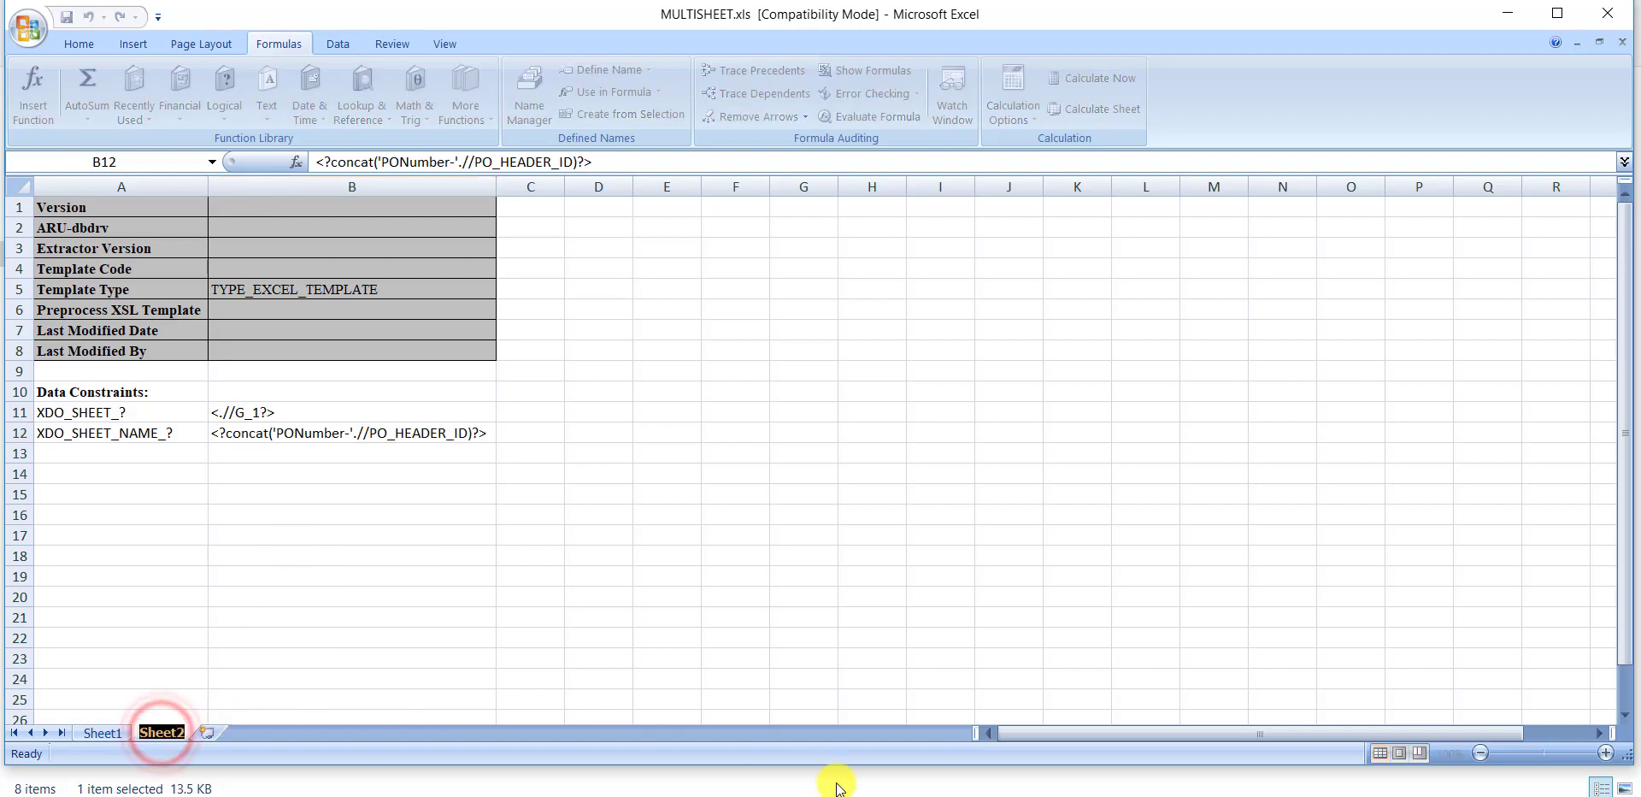
double_click(175, 733)
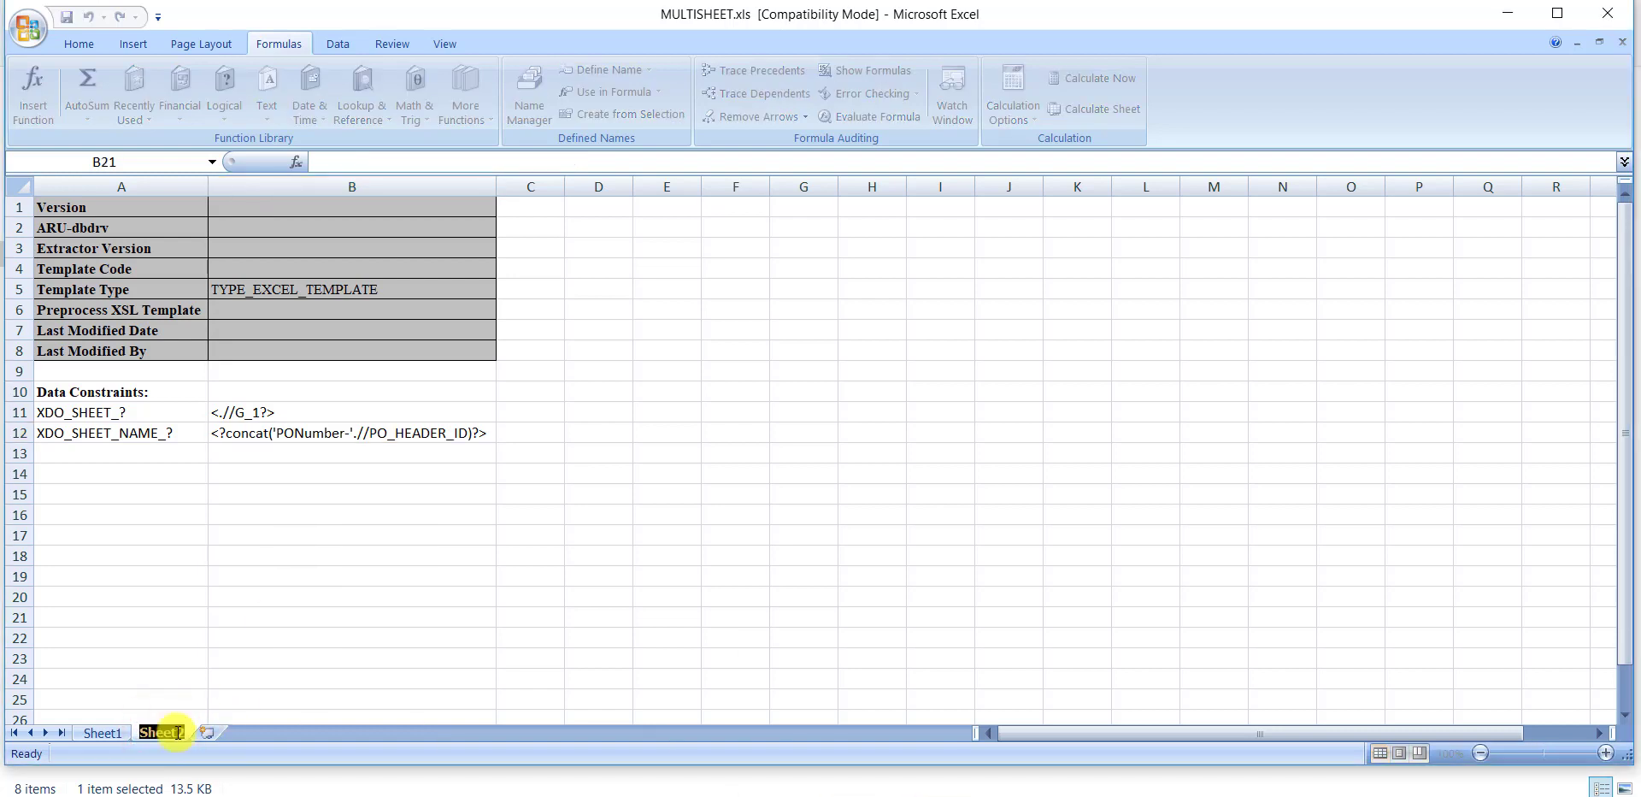
text(XDO_METADATA)
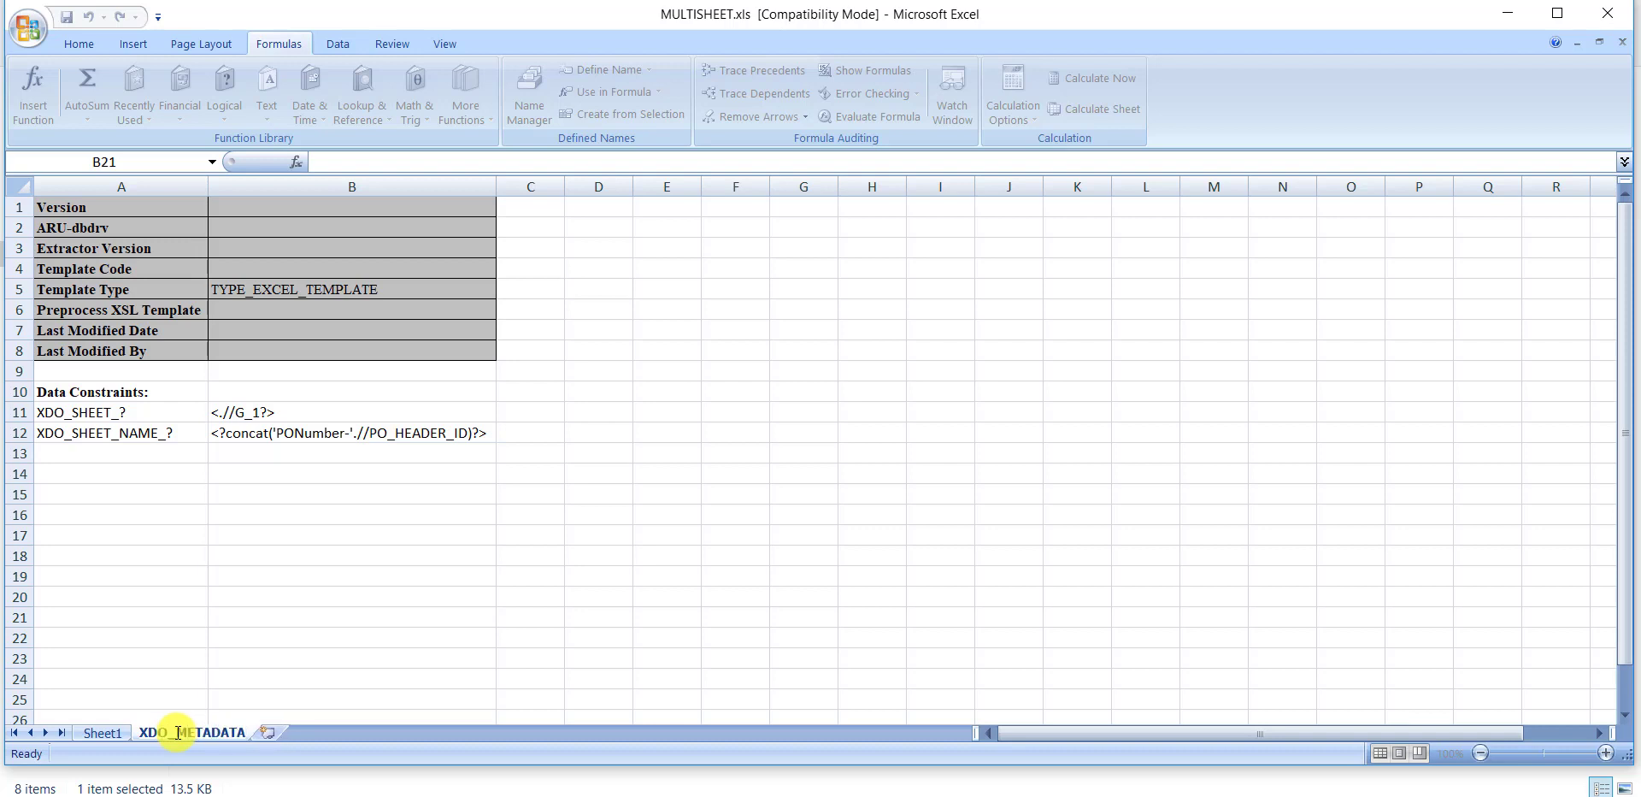
click(392, 635)
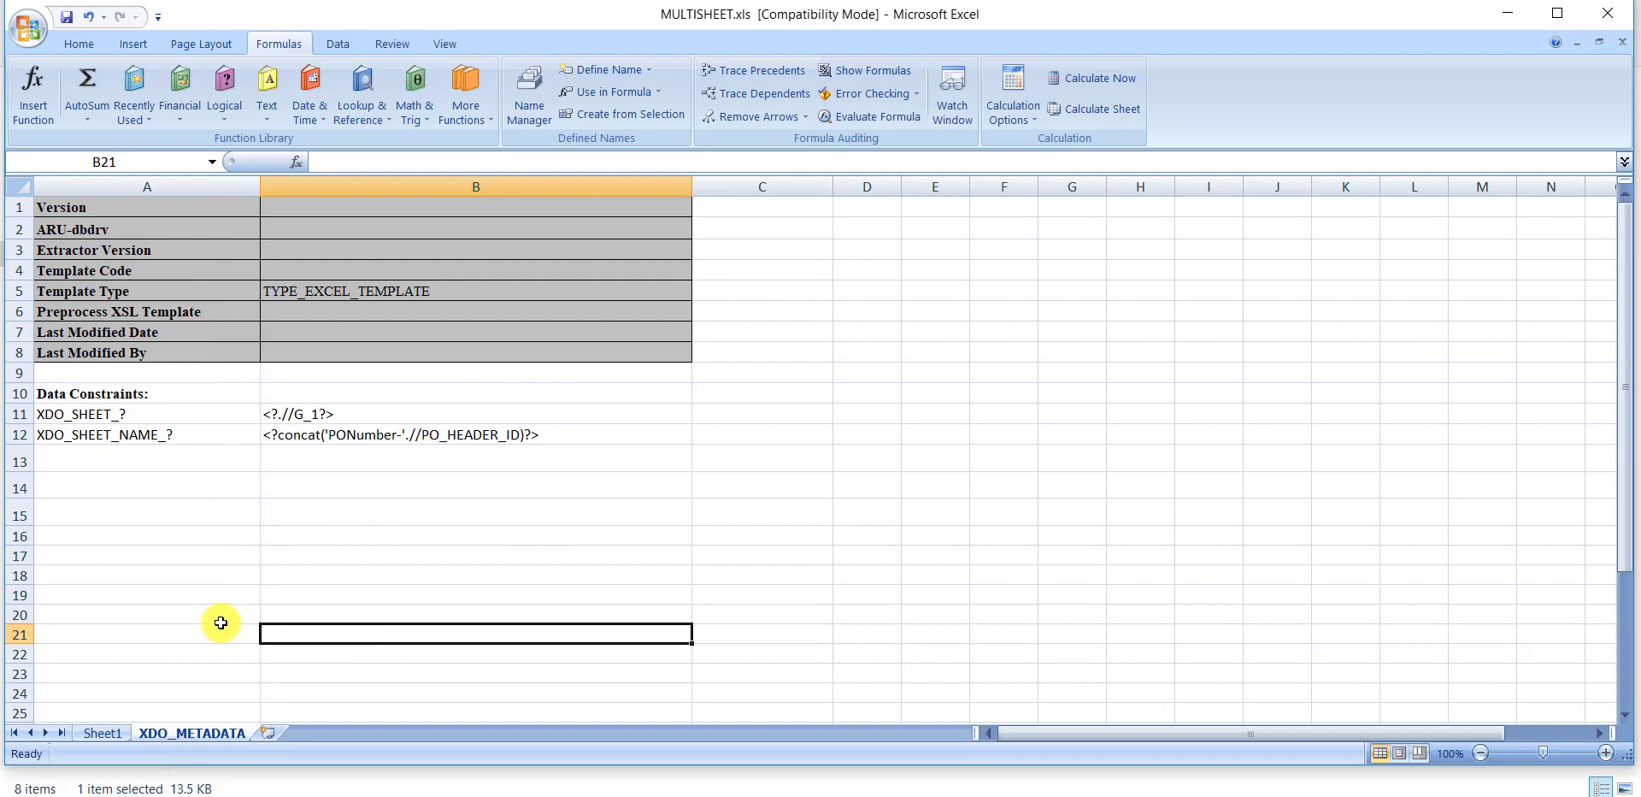
click(95, 735)
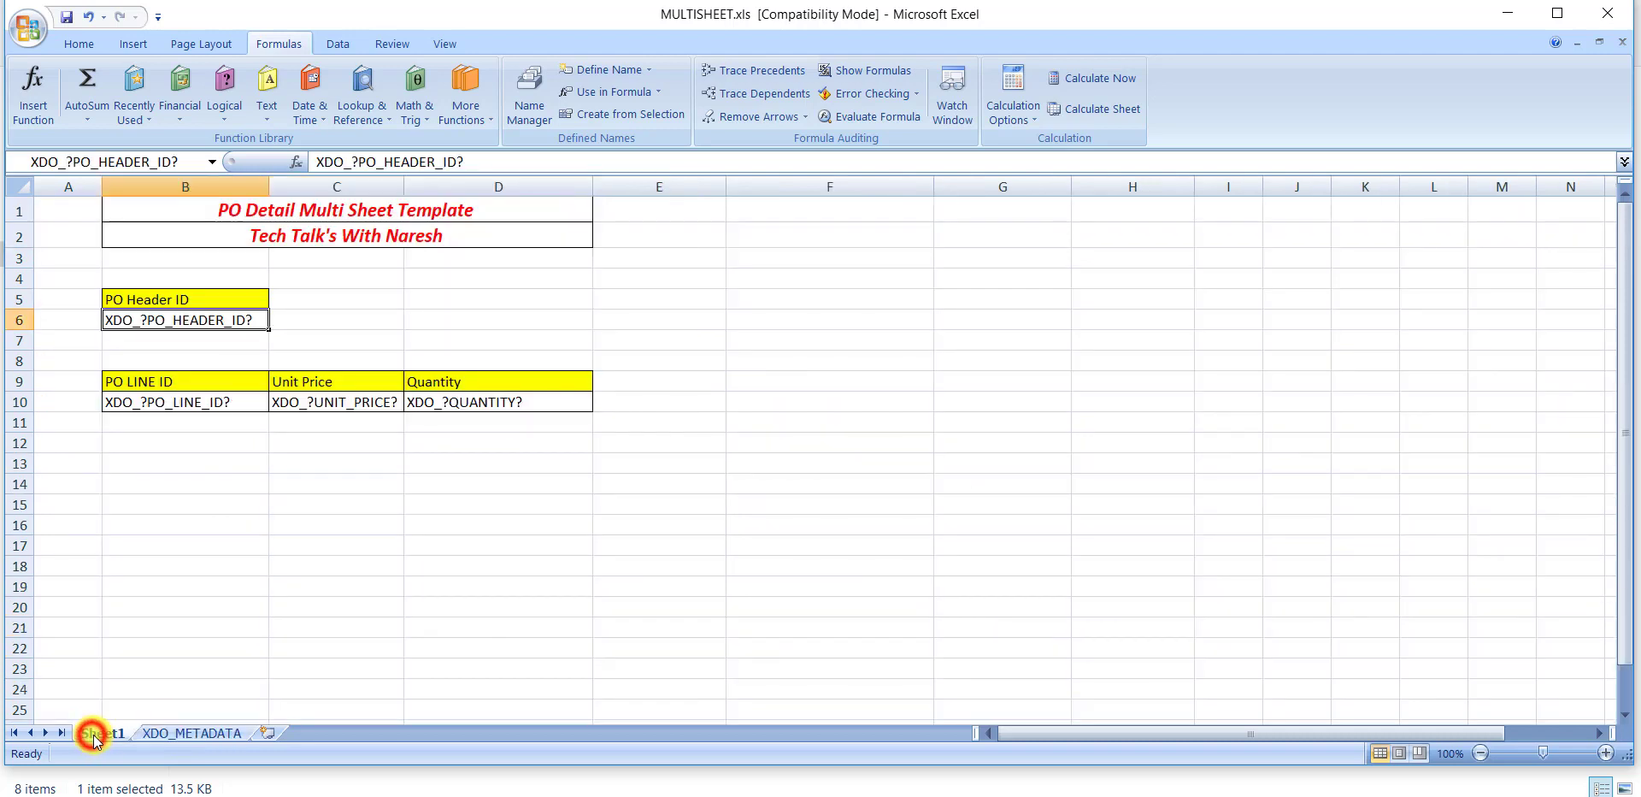
click(192, 734)
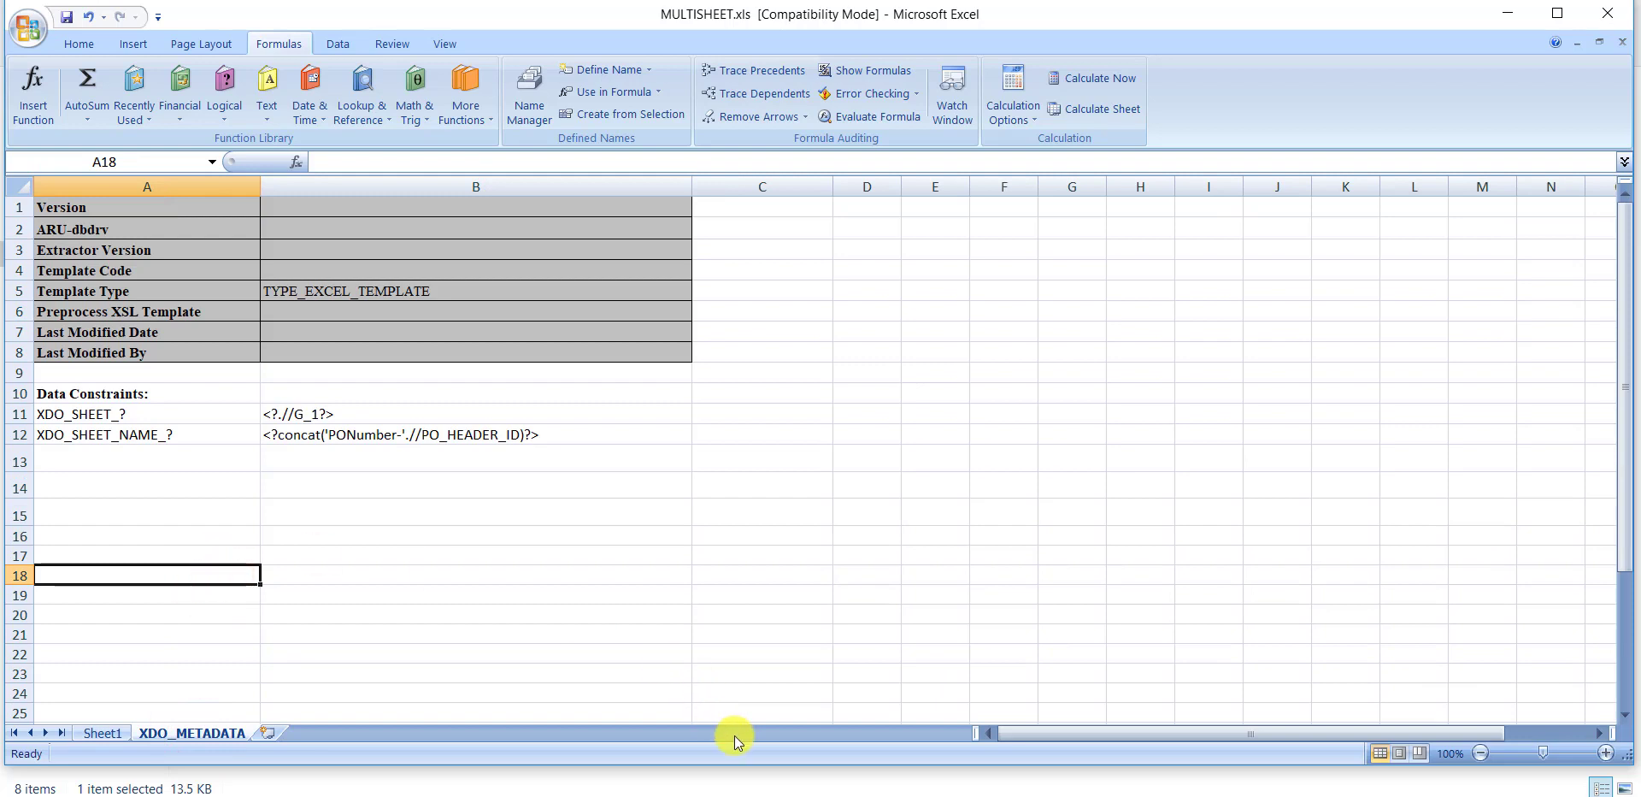
Switch to the Oracle report editor and start a template upload with layout name MULTI_SHEET_TEMPLATE and template file MULTISHEET.xls.
mouse_move(461, 796)
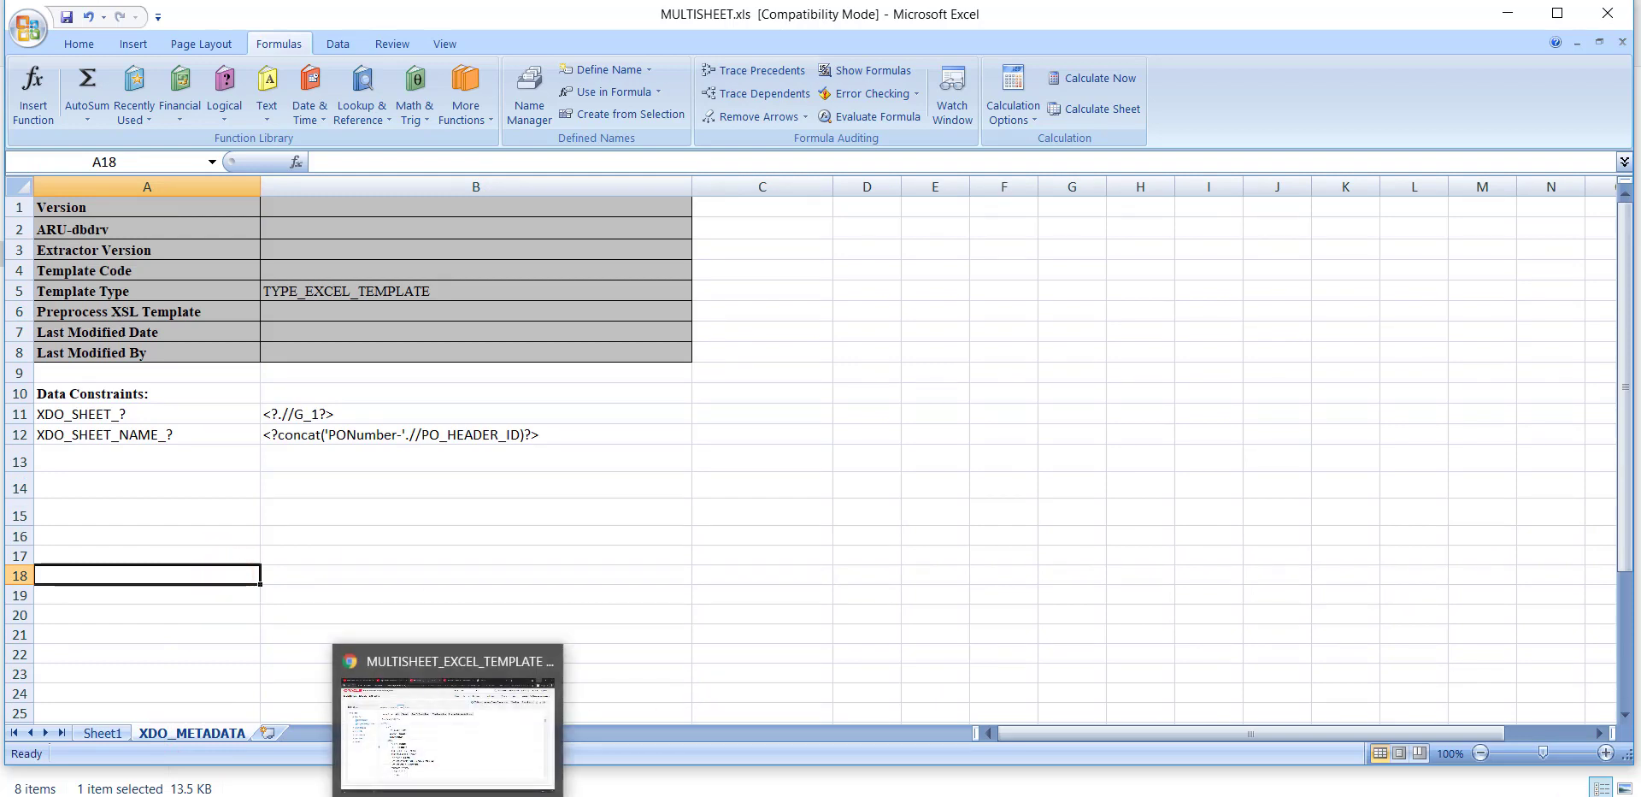
click(470, 742)
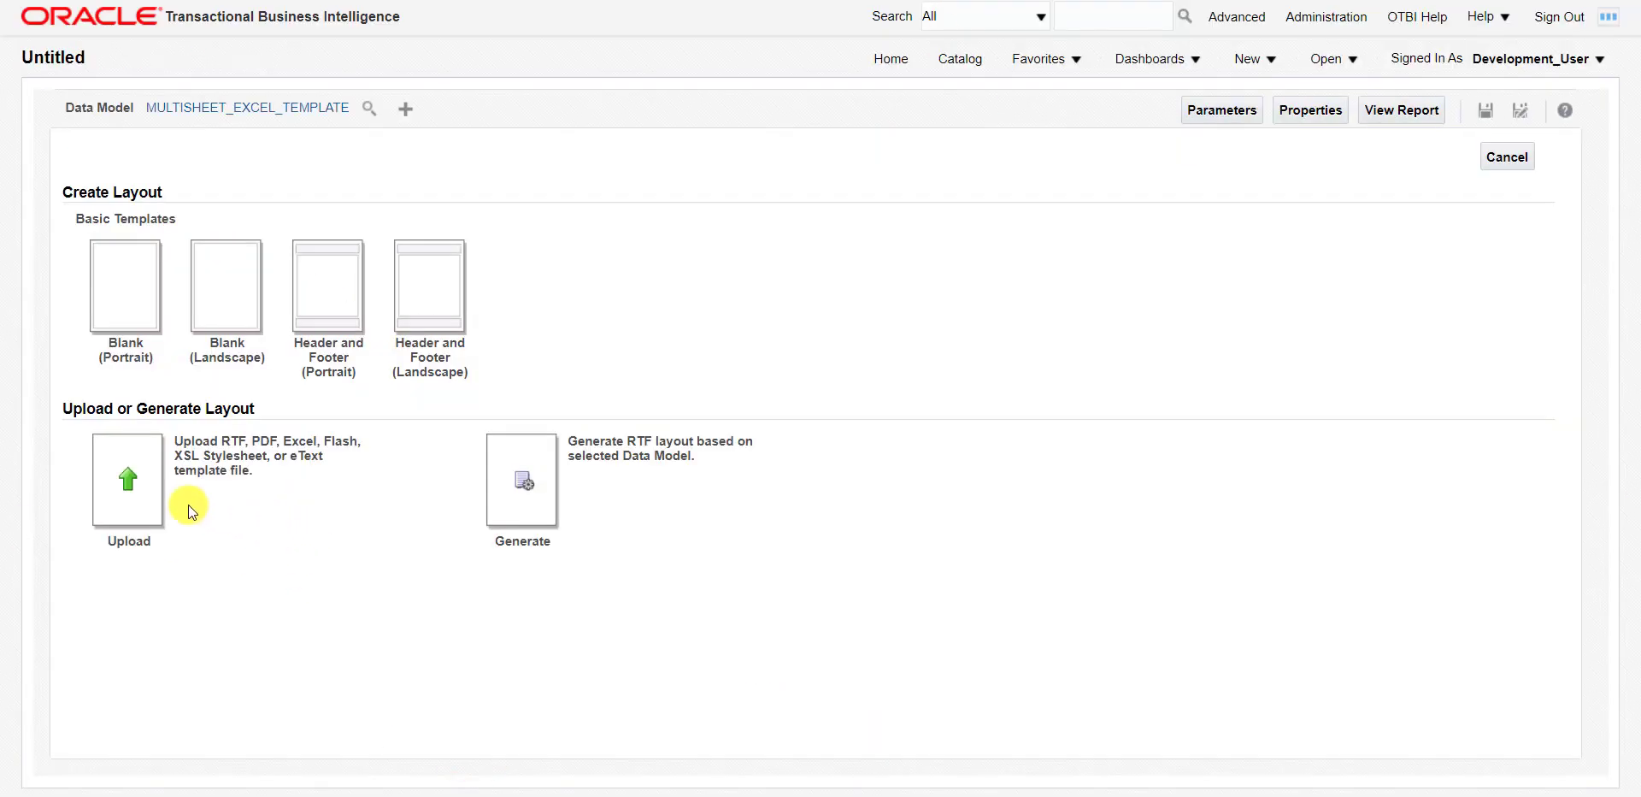
click(129, 479)
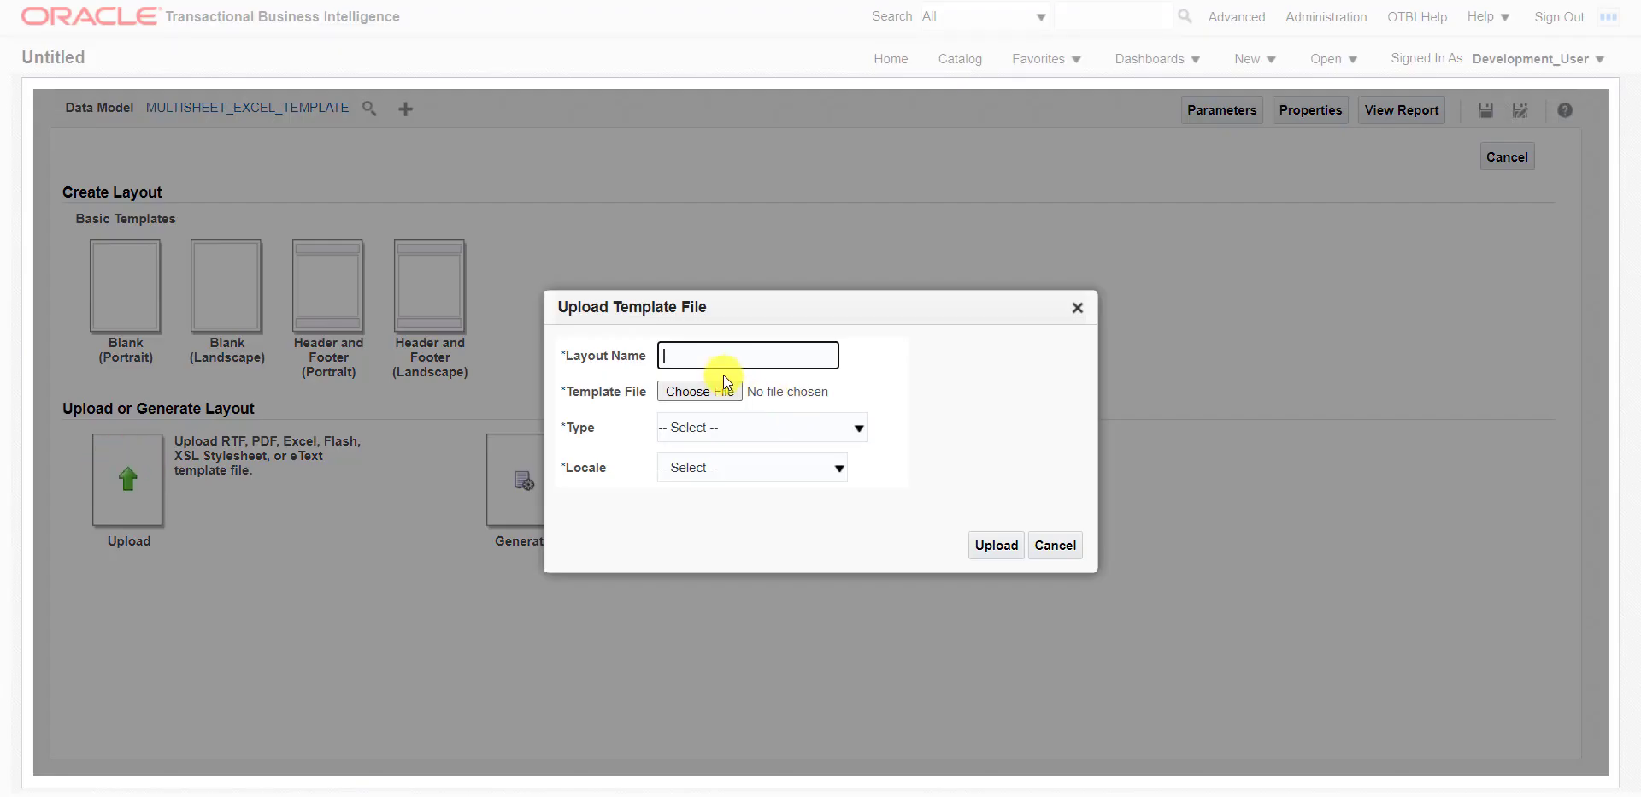
text(MULT)
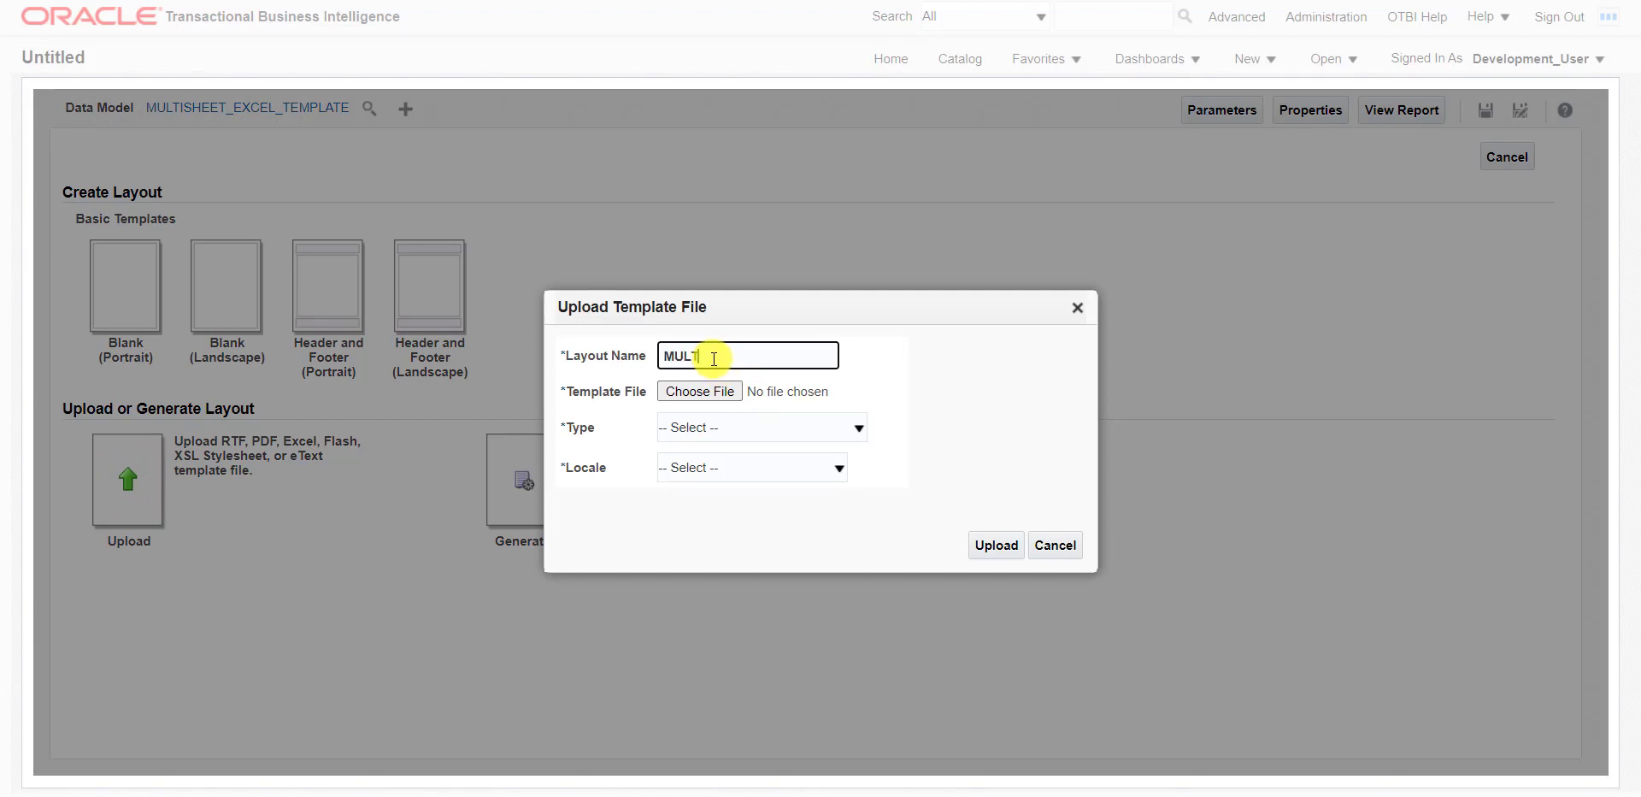
text(I_SHEET_TEMPLATE)
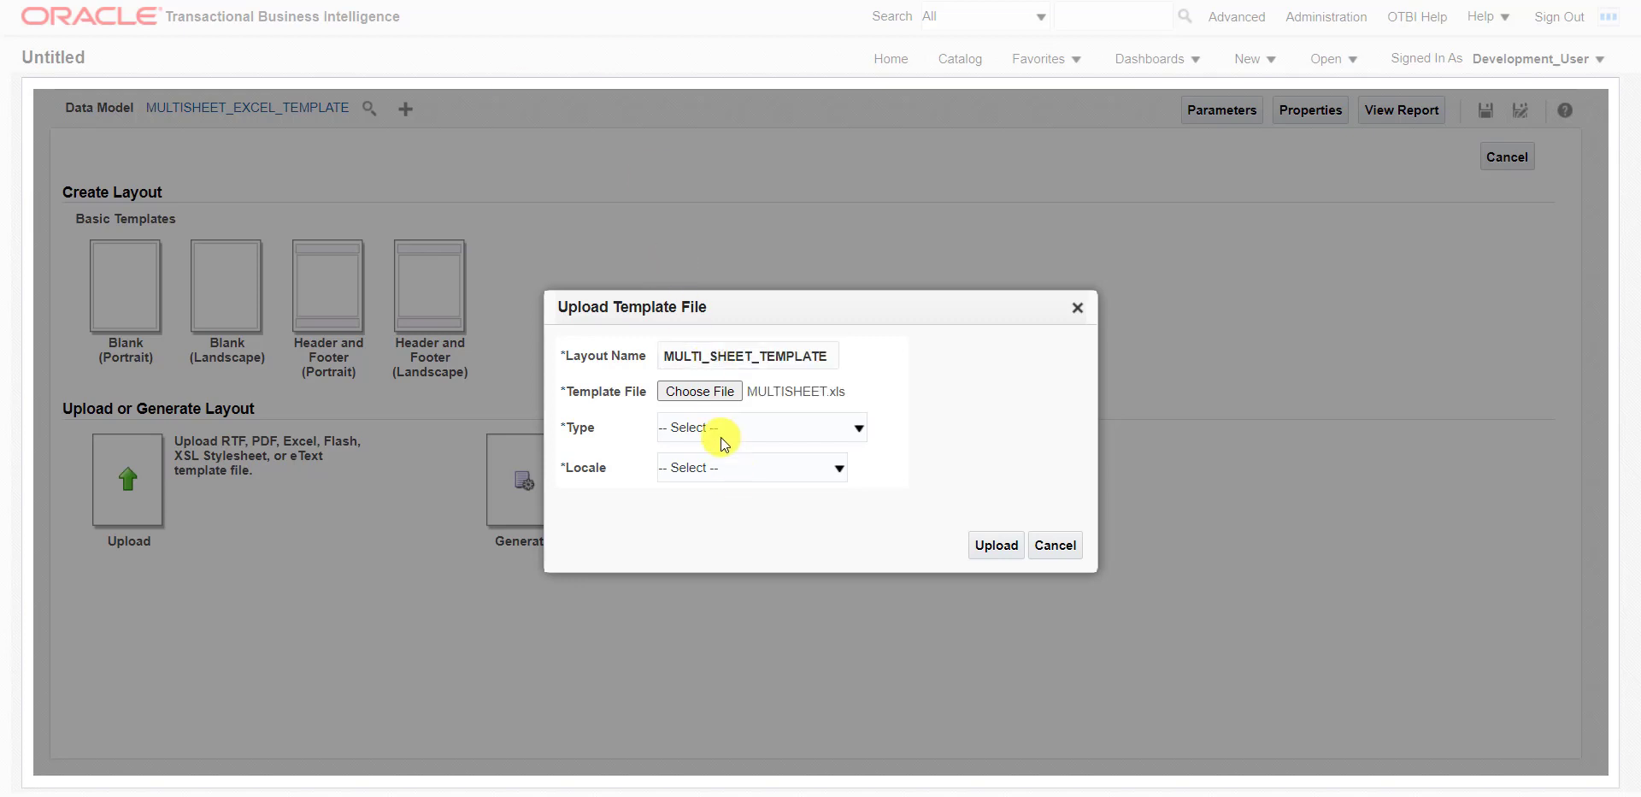
Set the template type to Excel Template and the locale to English, and upload the template.
click(752, 425)
click(987, 422)
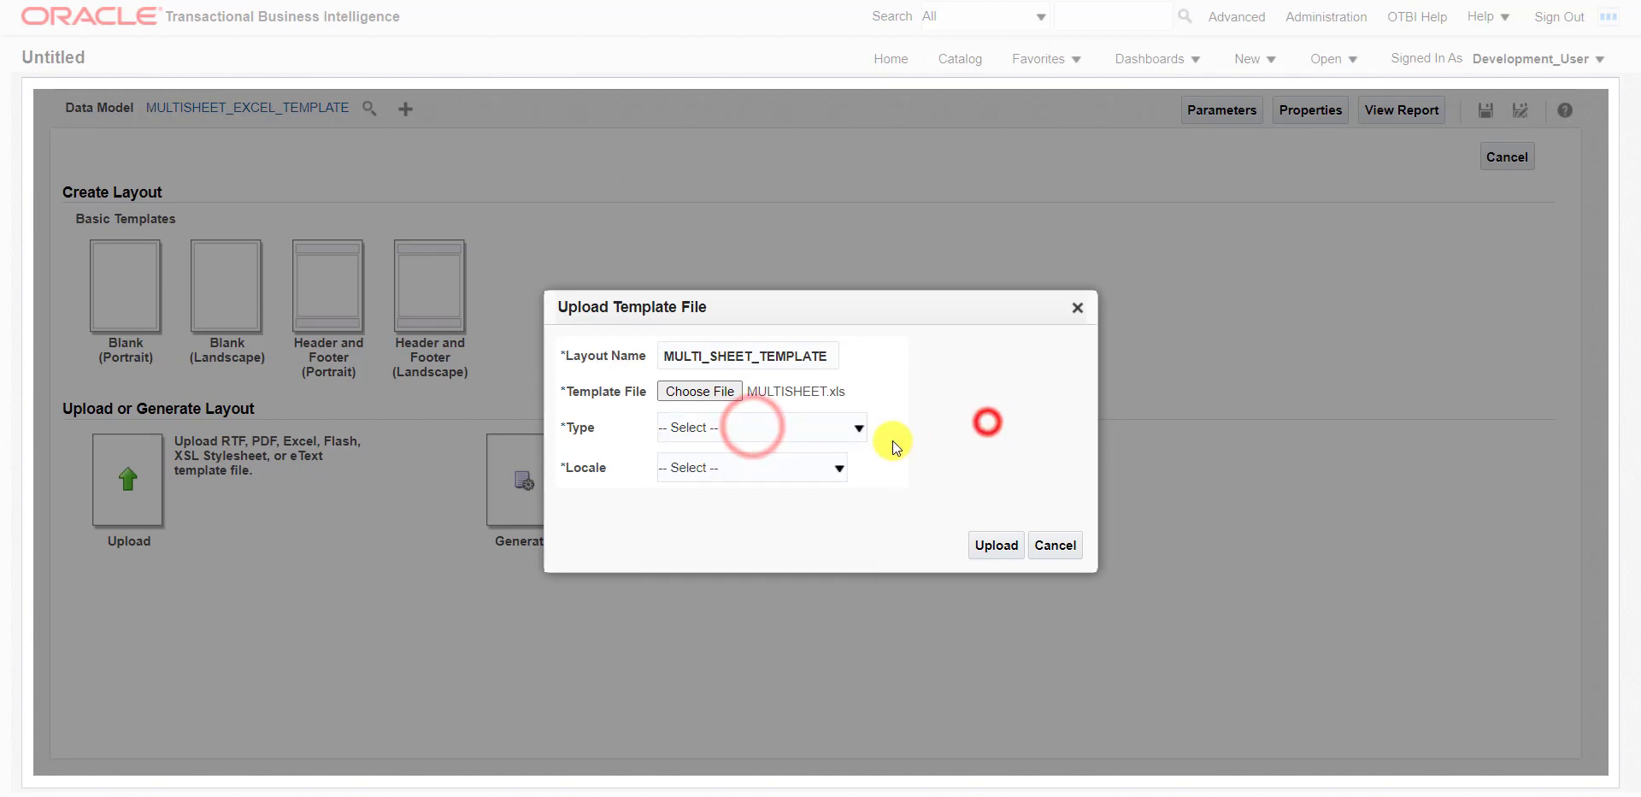
click(854, 428)
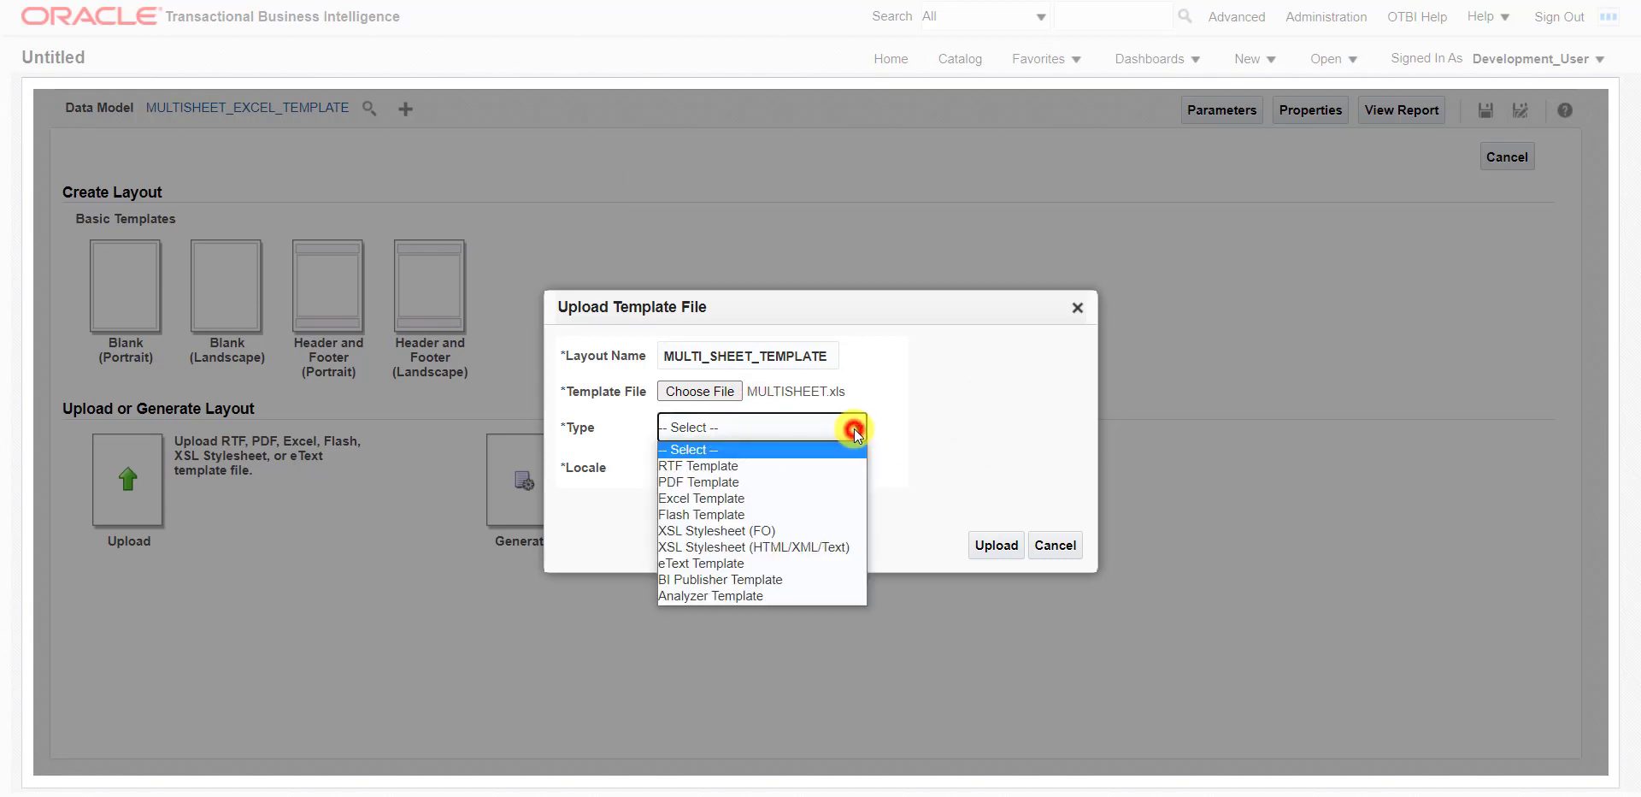
click(799, 497)
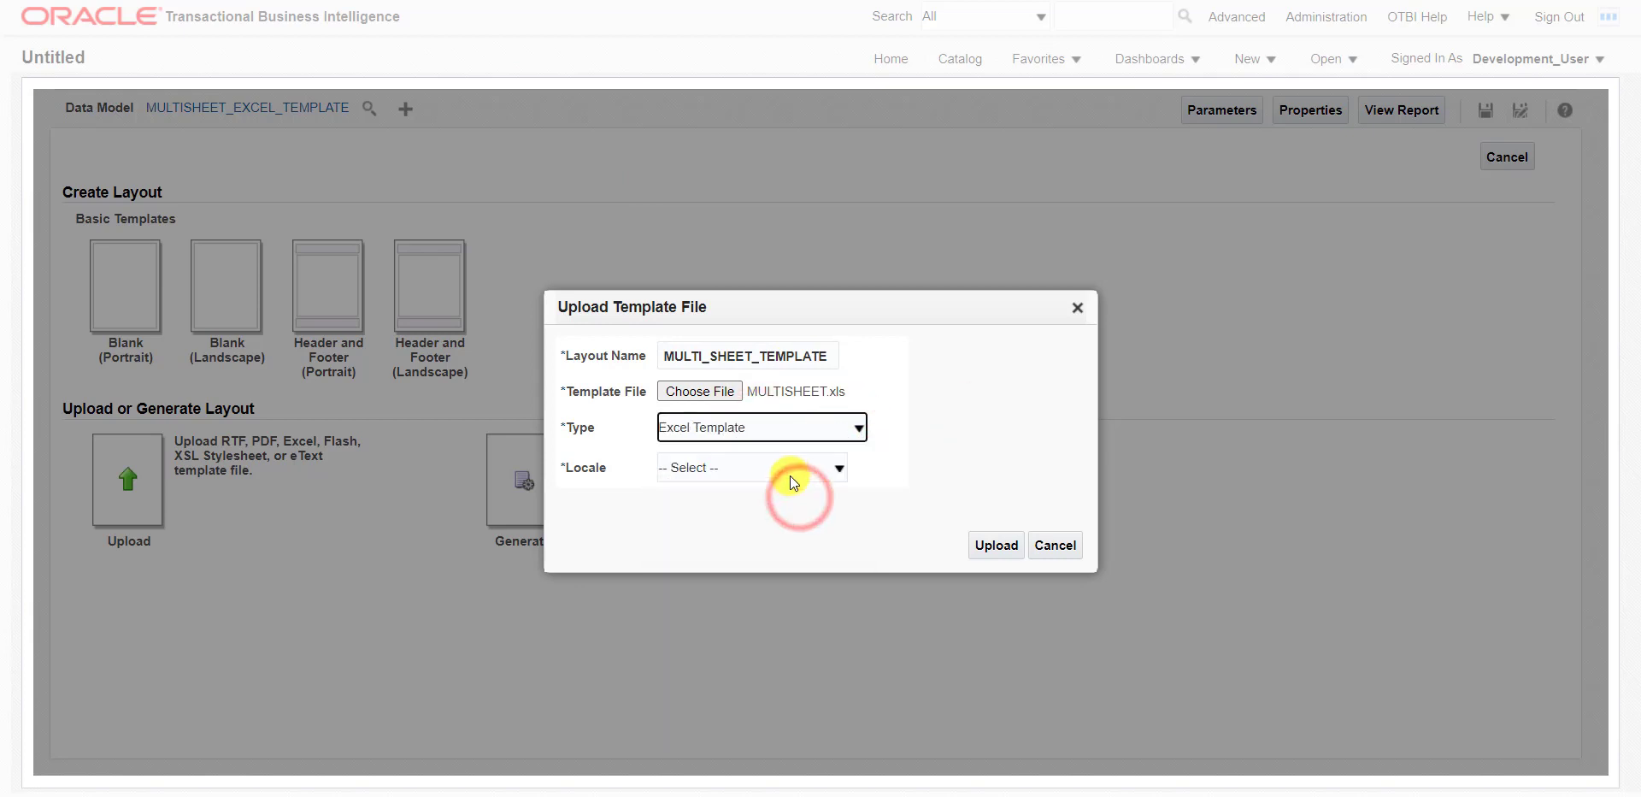
click(790, 473)
key(e)
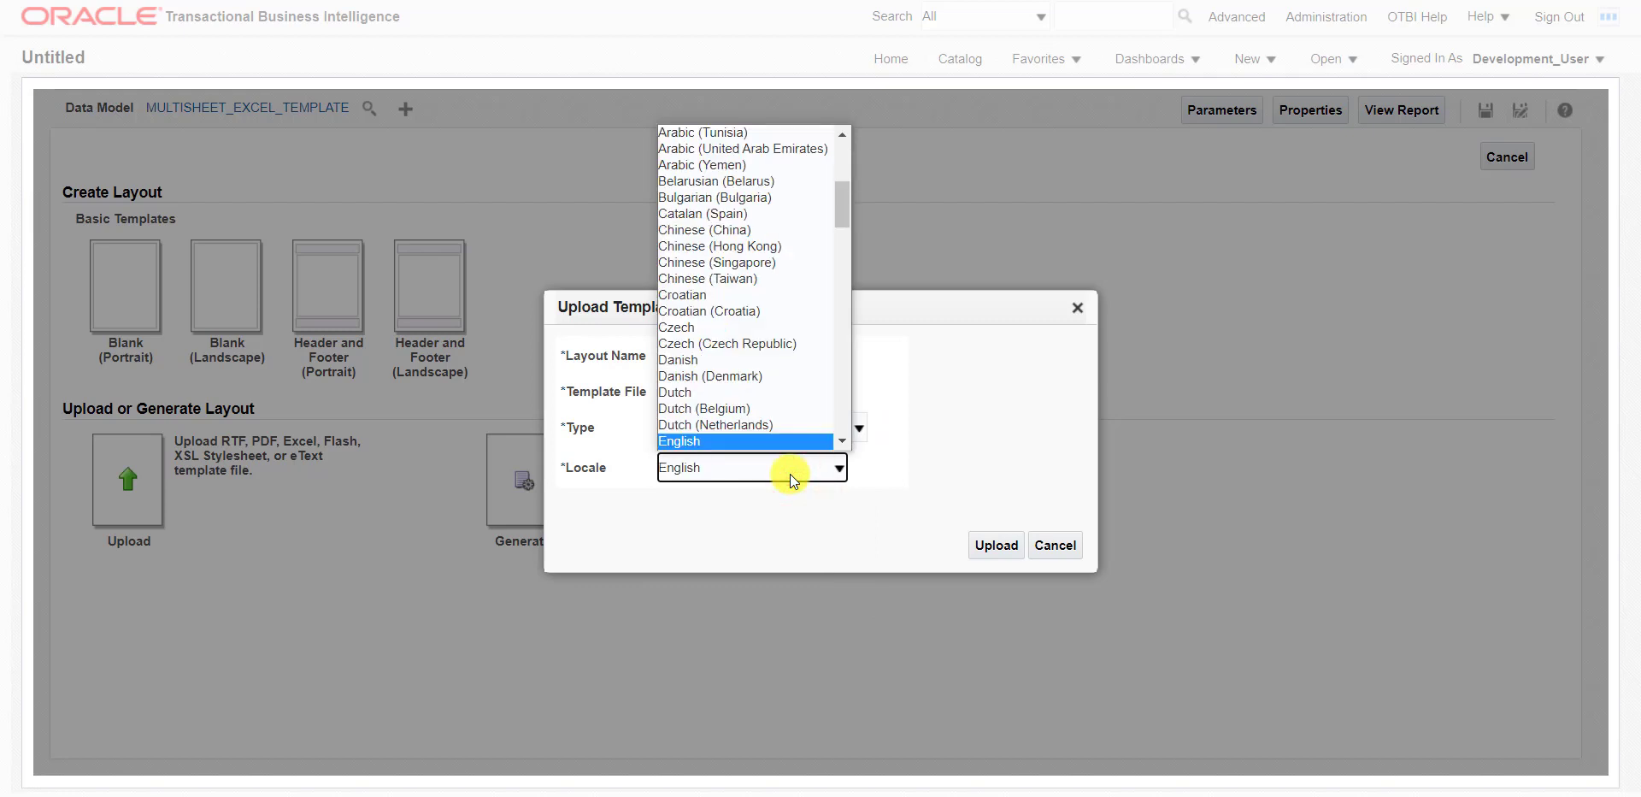
click(958, 473)
click(1000, 557)
click(999, 548)
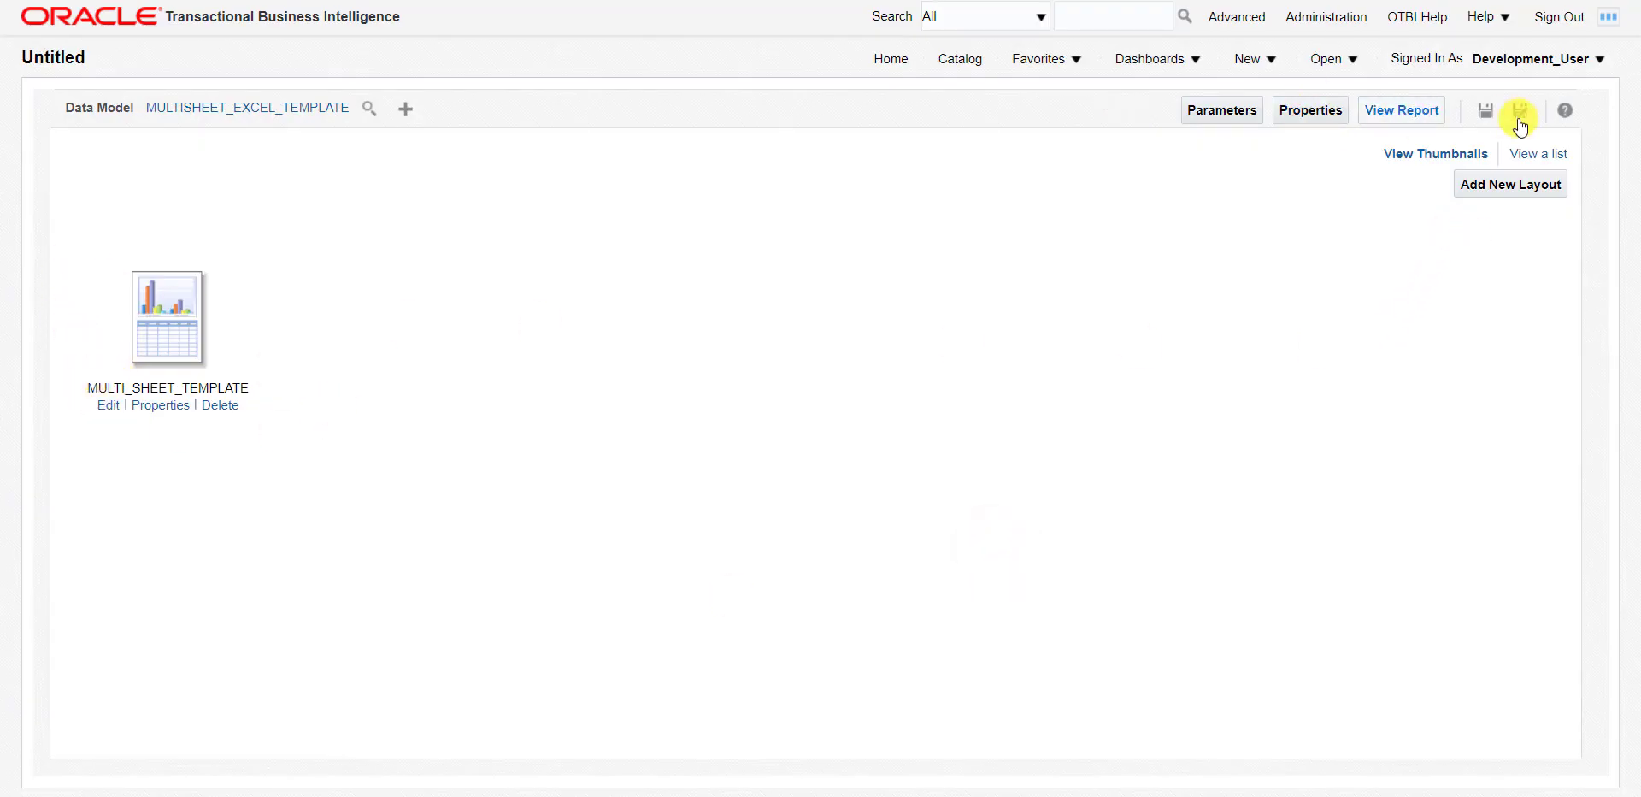
Start saving the report in /Shared Folders/EXCEL_TEMPLATE with the name MULTISHEET_EXCEL_RPT.
click(1488, 111)
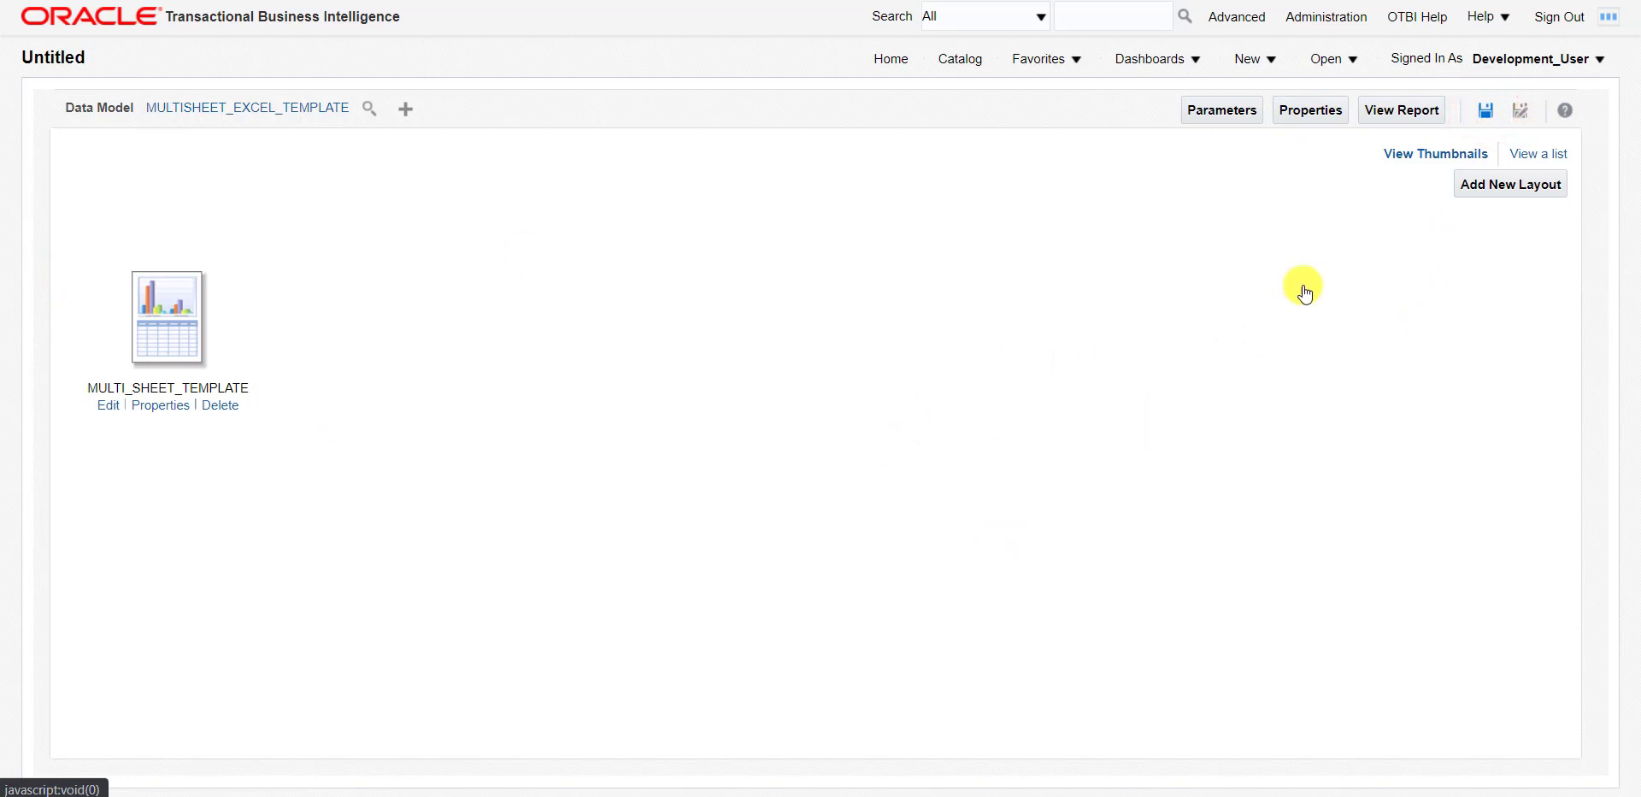
click(1483, 111)
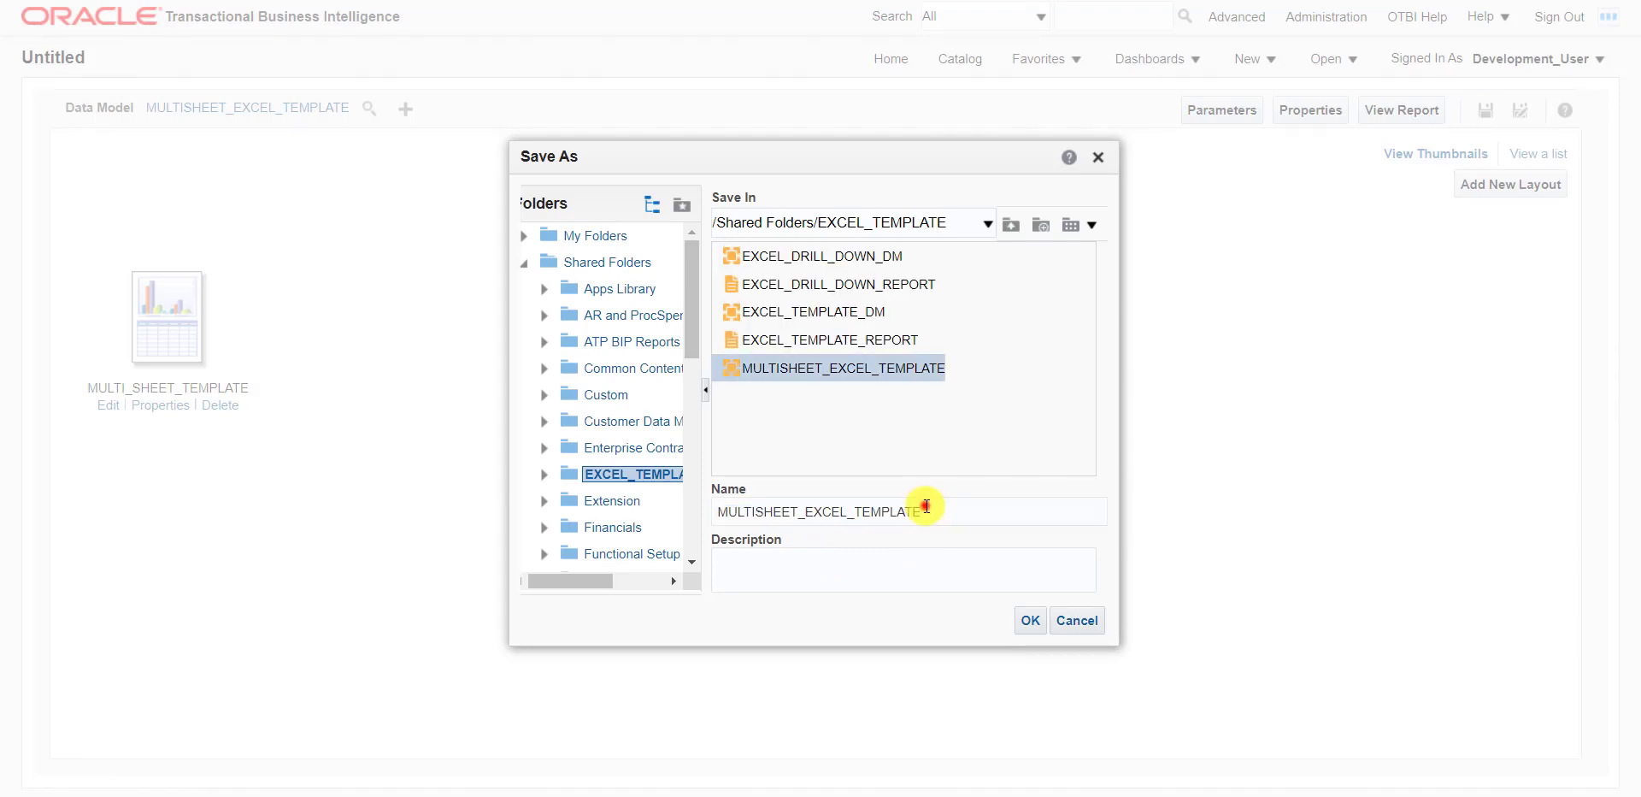
click(926, 506)
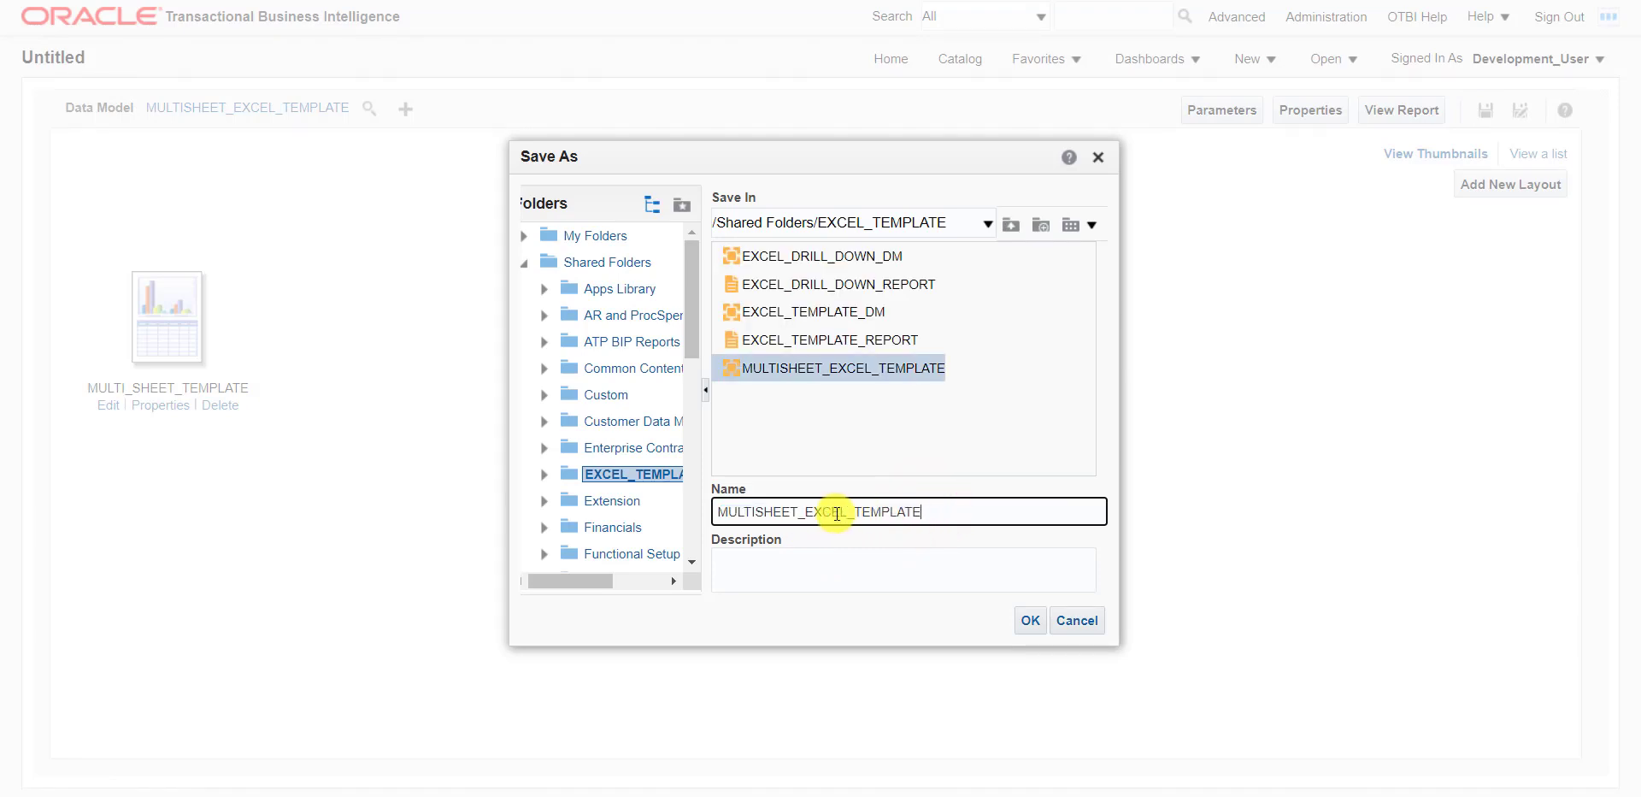
click(857, 512)
drag(858, 511, 934, 513)
text(RPT)
click(927, 514)
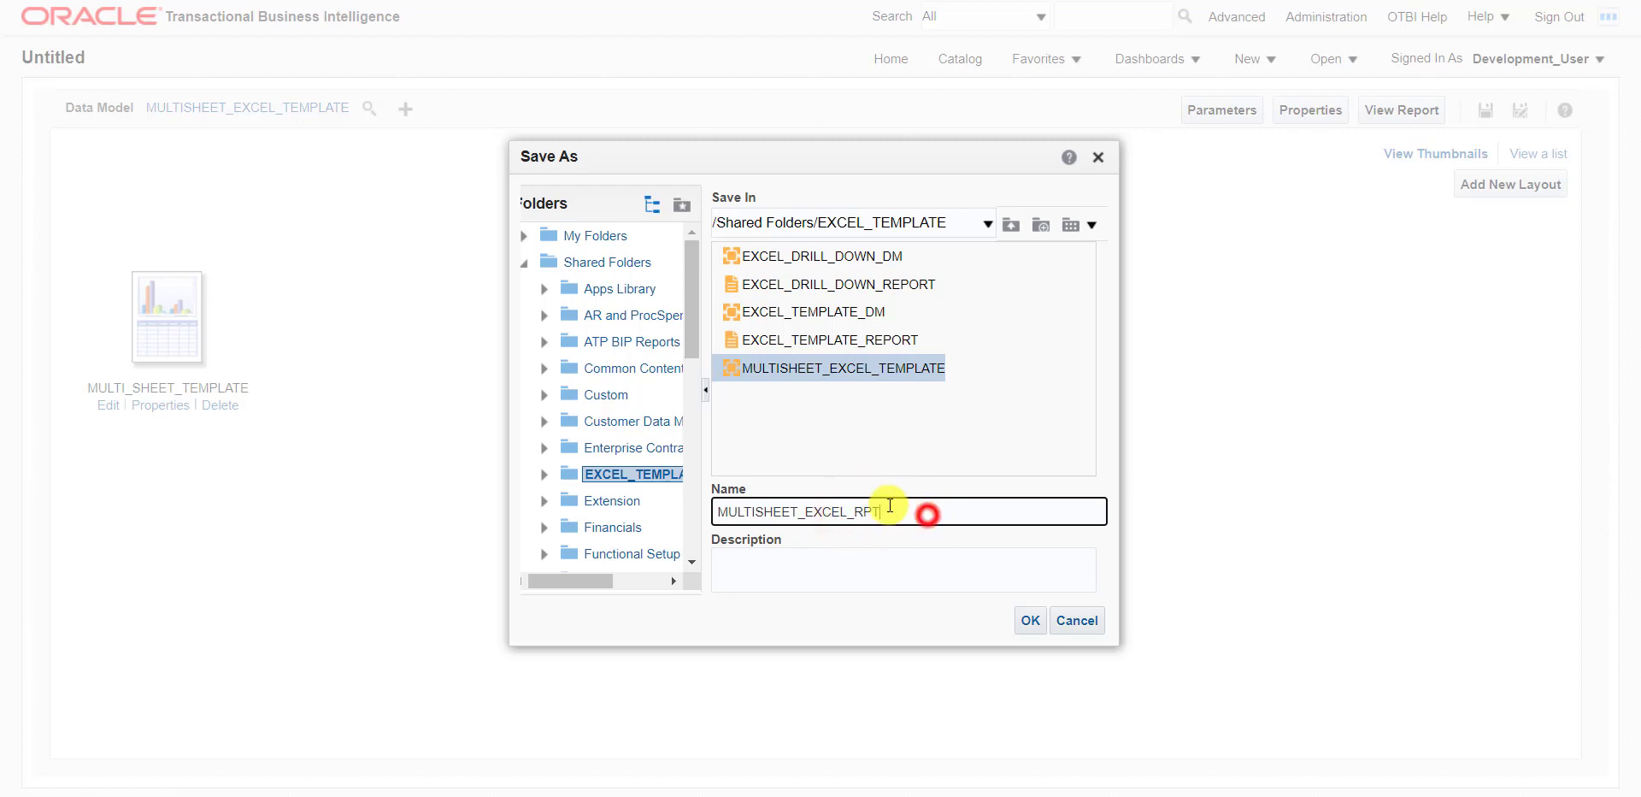
Copy the report name into the description and save the report.
drag(904, 511, 709, 506)
key(ctrl+c)
click(796, 559)
key(ctrl+v)
click(1022, 623)
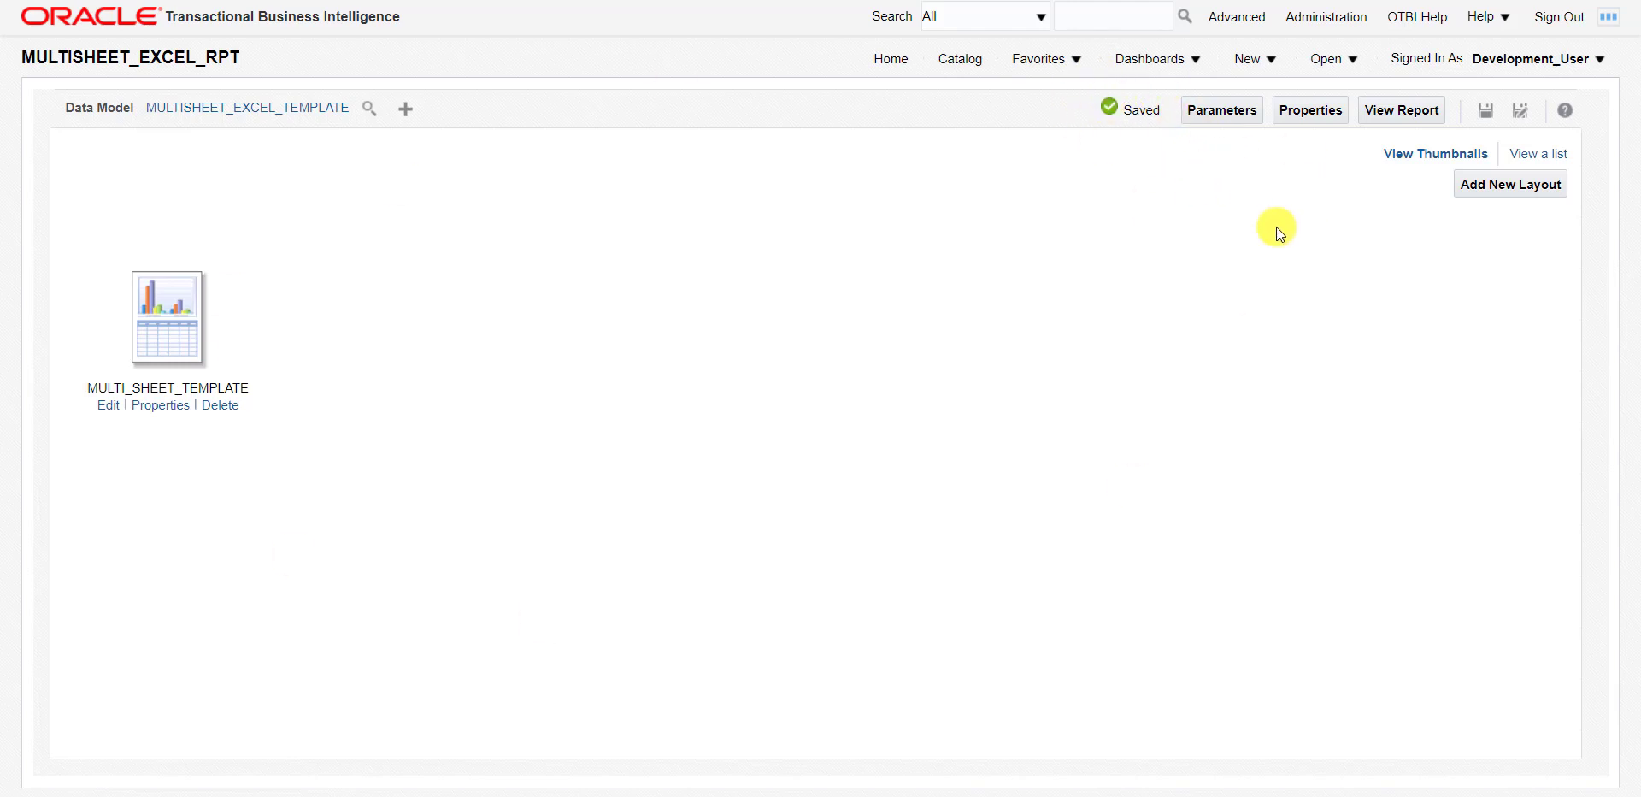
View the report and compare the PO Header ID on the PONumber-2055 sheet of the Excel output with its sheet name.
click(1407, 111)
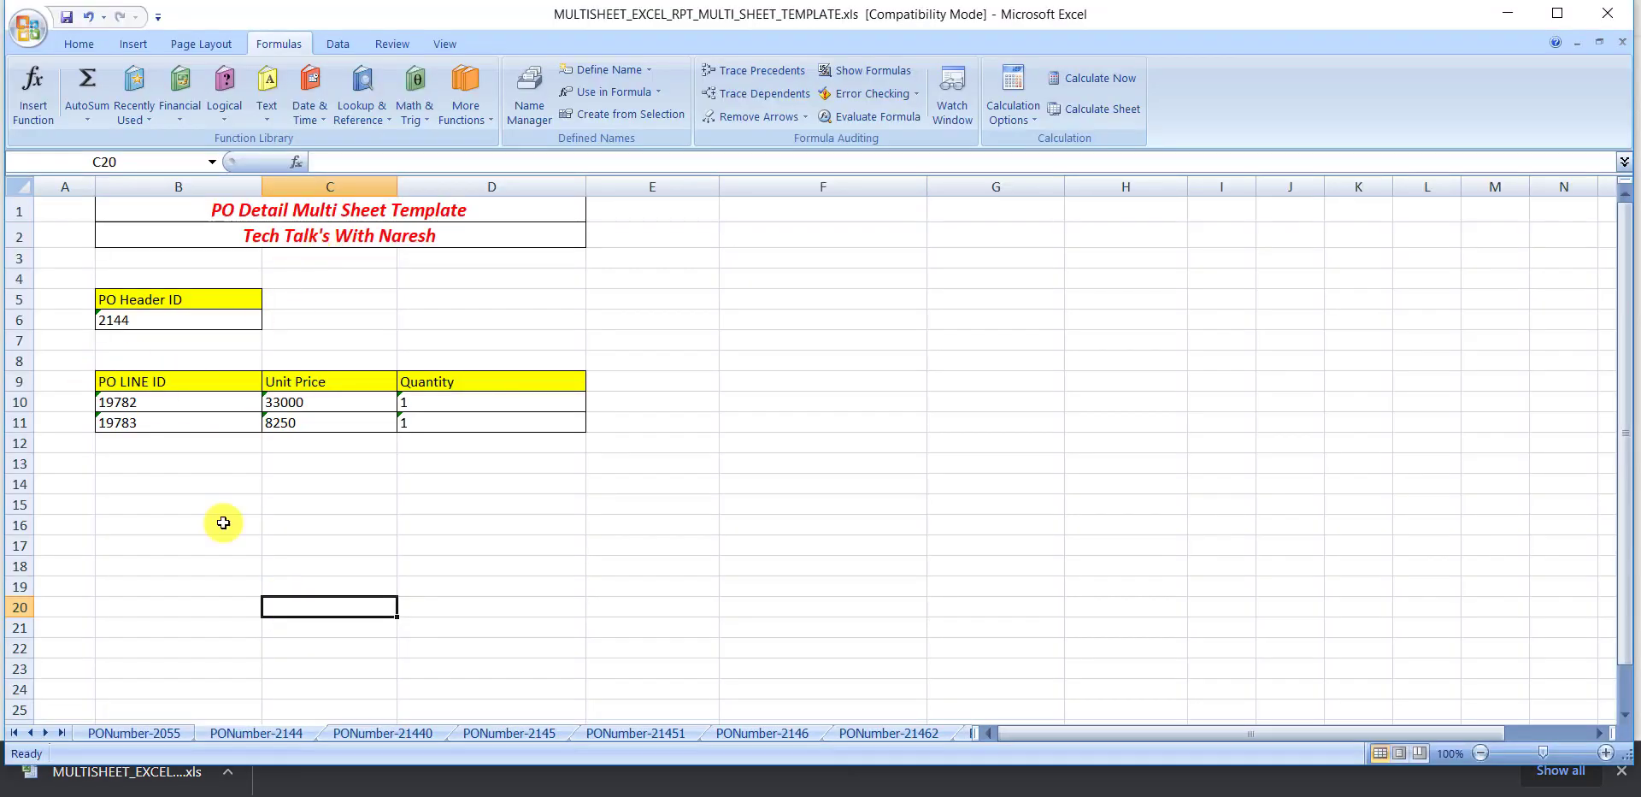
click(147, 734)
click(248, 733)
click(352, 734)
click(145, 735)
click(154, 320)
double_click(154, 320)
double_click(145, 318)
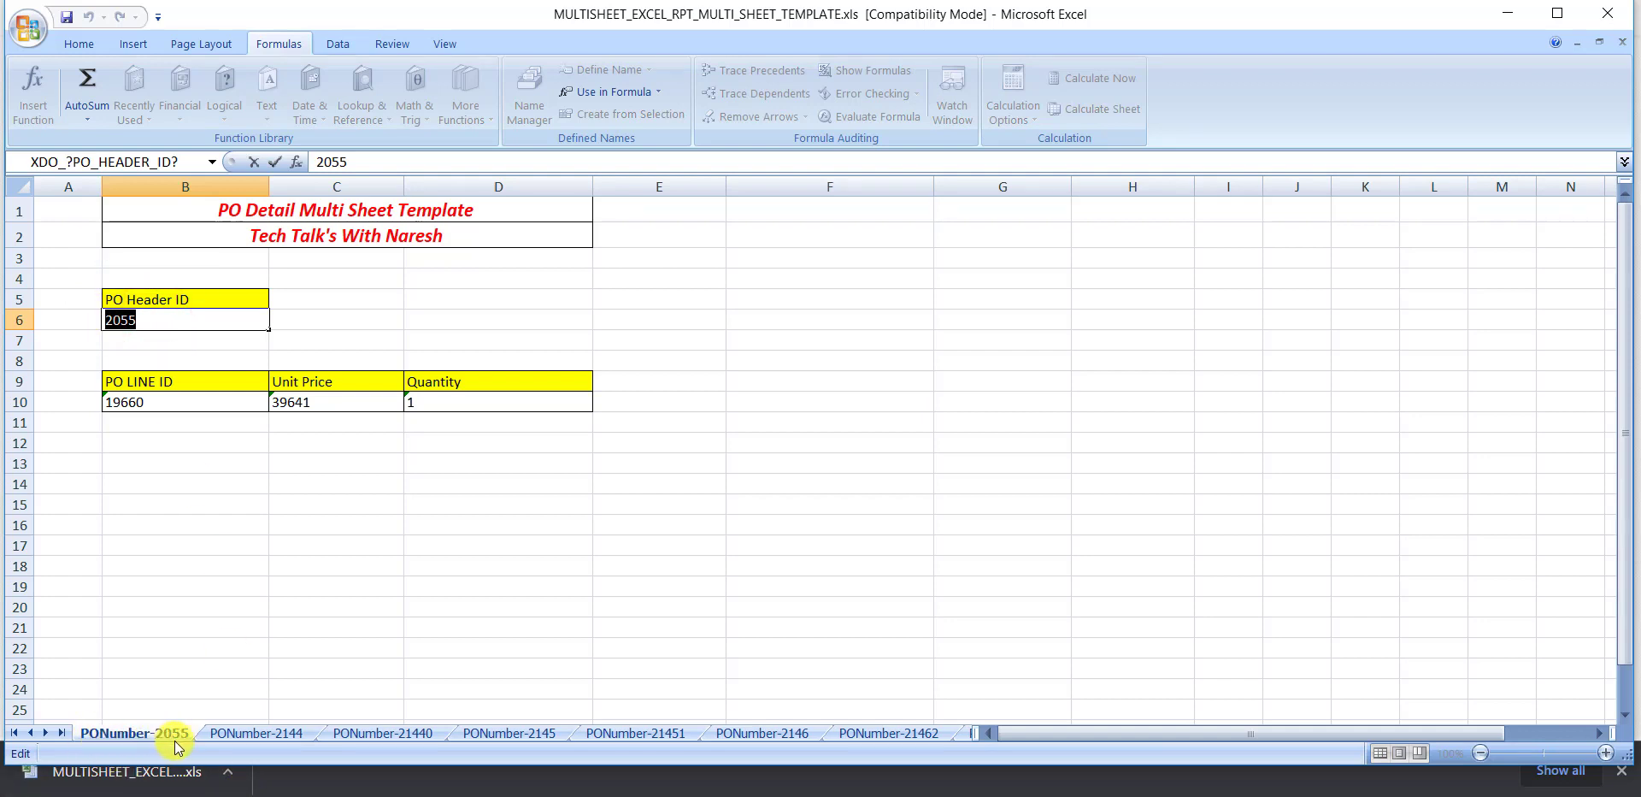
Examine the PO Header ID and PO lines on the output sheets from PONumber-2144 through PONumber-21462.
click(260, 736)
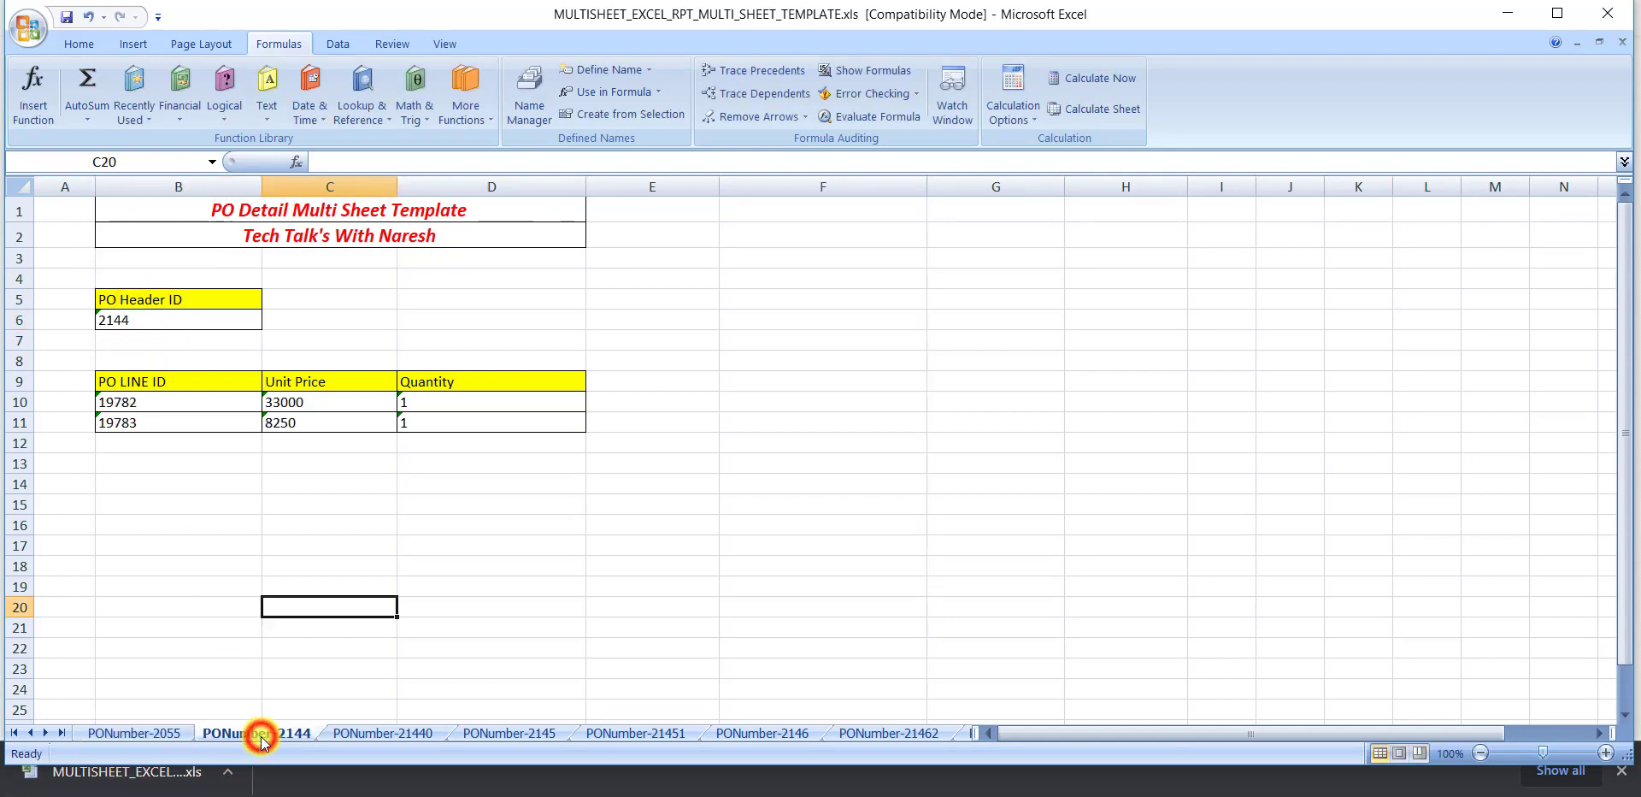
click(154, 322)
click(355, 735)
click(517, 735)
click(632, 732)
click(797, 733)
click(876, 733)
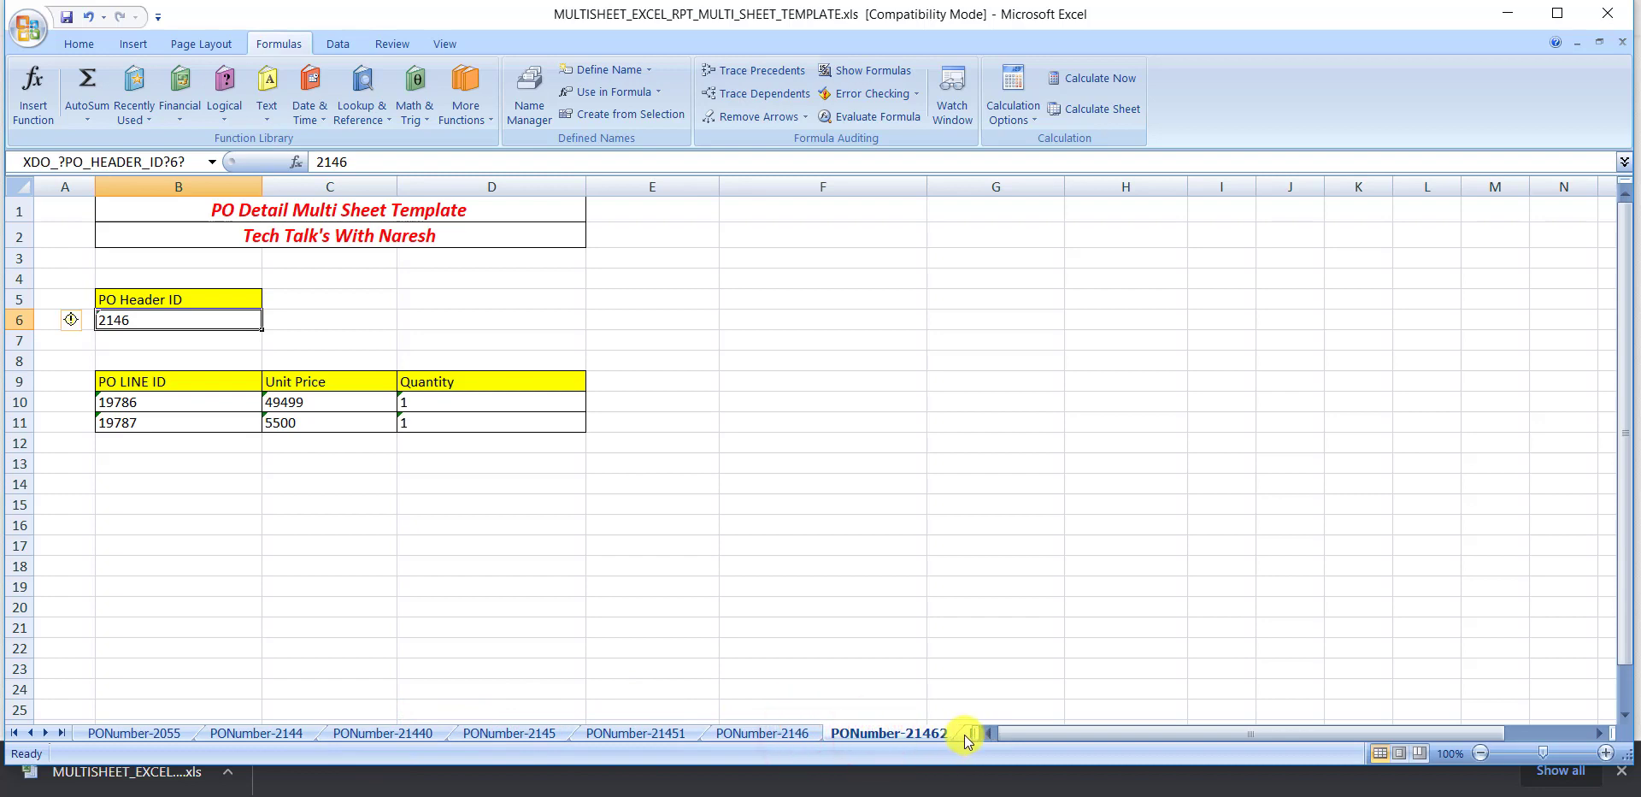
Look through the remaining PO number sheets of the output up to the XDO_METADATA sheet.
drag(974, 732, 1203, 729)
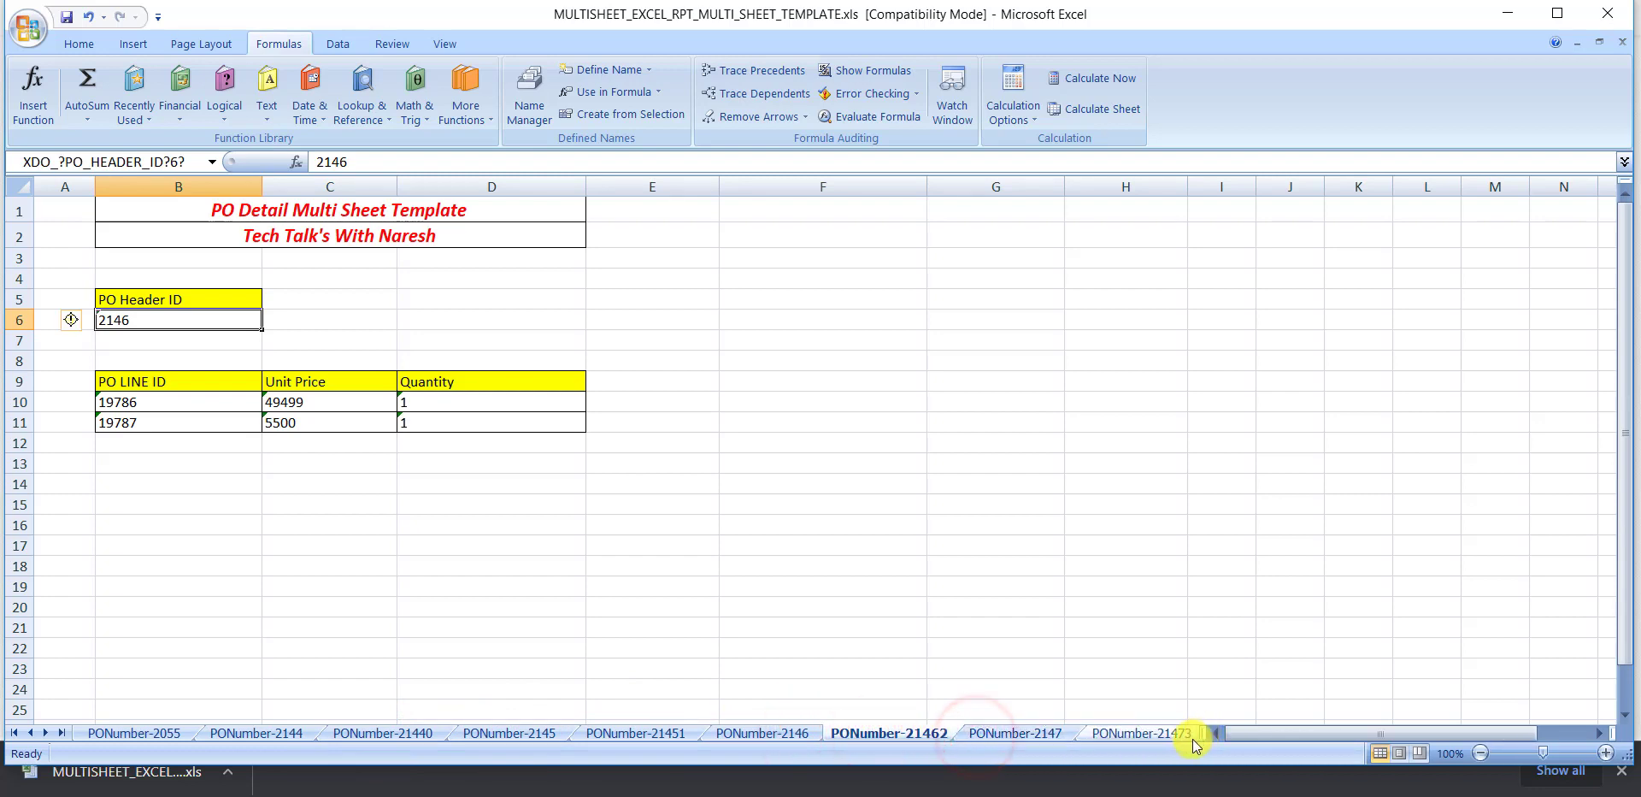
key(ctrl+Page_Down)
key(ctrl+Page_Down)
key(ctrl+Page_Down)
key(ctrl+Page_Down)
key(ctrl+Page_Down)
key(ctrl+Page_Down)
key(ctrl+Page_Down)
key(ctrl+Page_Down)
key(ctrl+Page_Down)
key(ctrl+Page_Down)
key(ctrl+Page_Down)
key(ctrl+Page_Down)
key(ctrl+Page_Down)
key(ctrl+Page_Down)
key(ctrl+Page_Down)
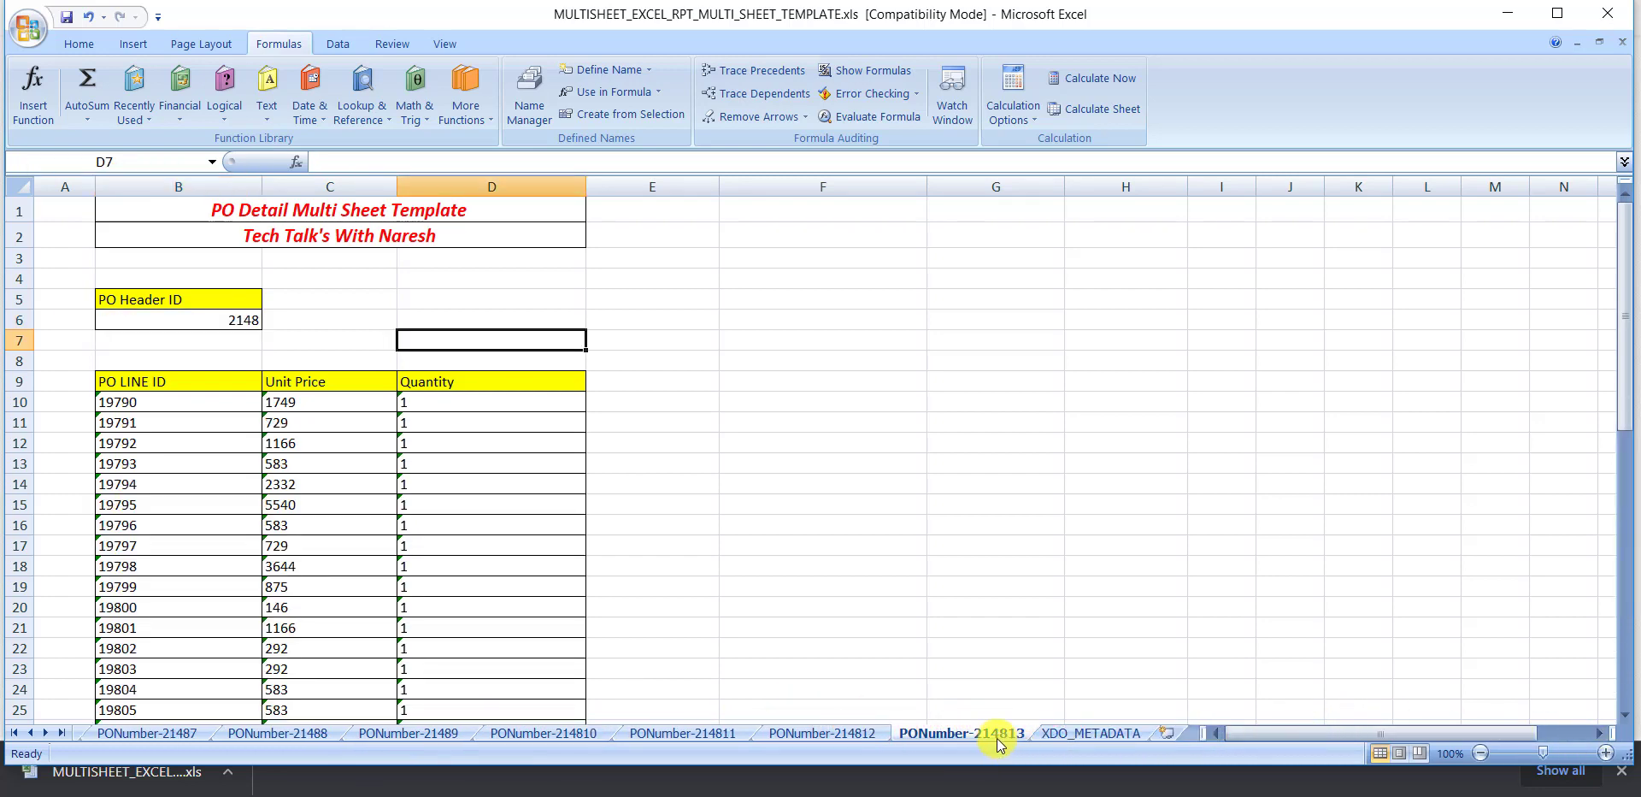
click(1064, 735)
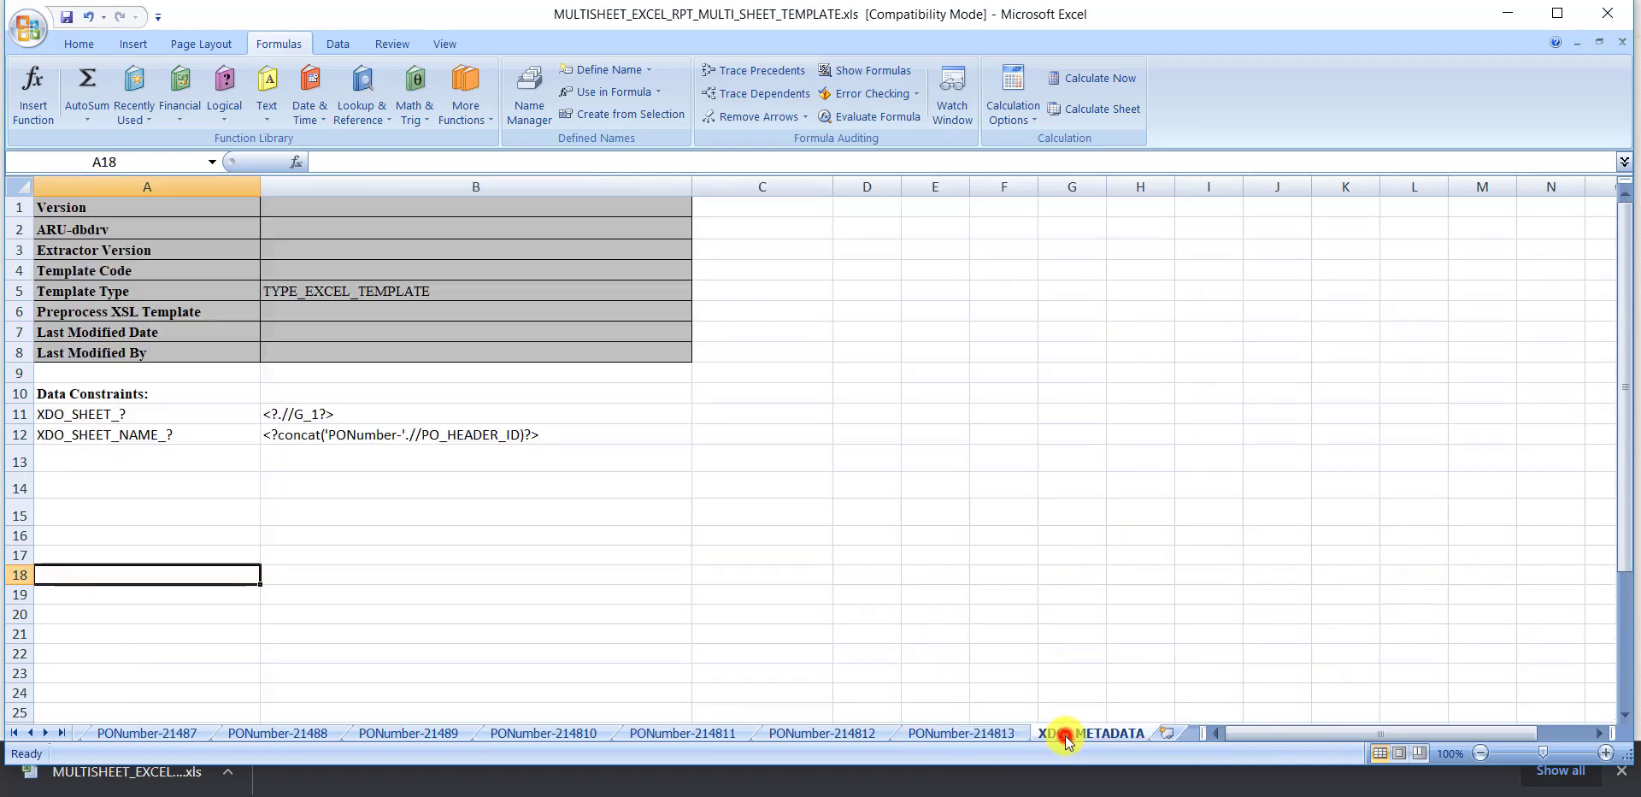